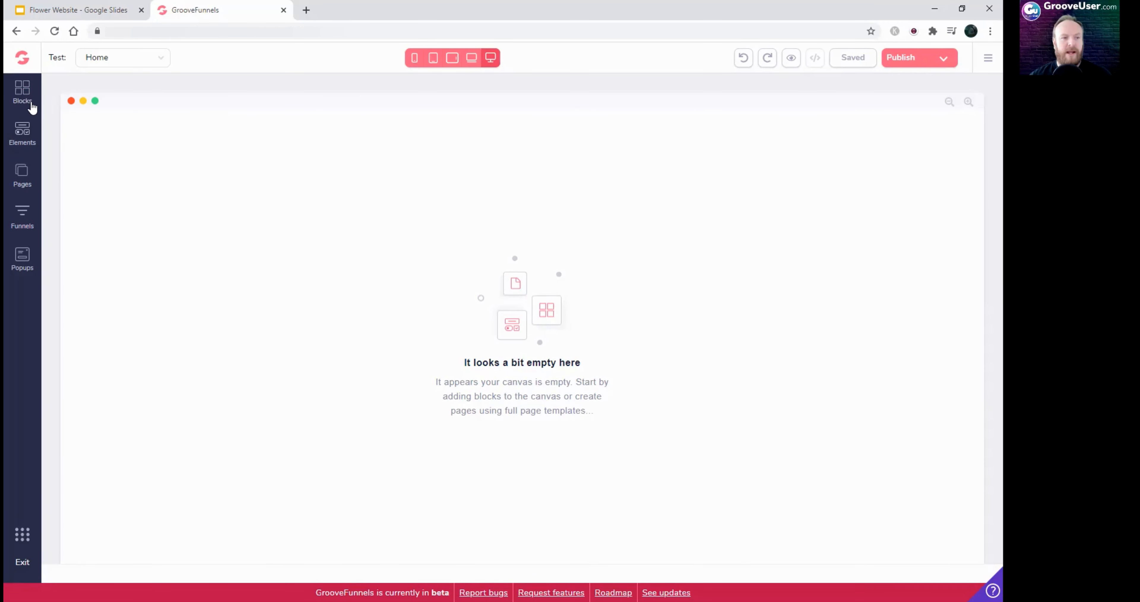
Step: Add an empty container wireframe block to the blank Home page canvas
click(27, 99)
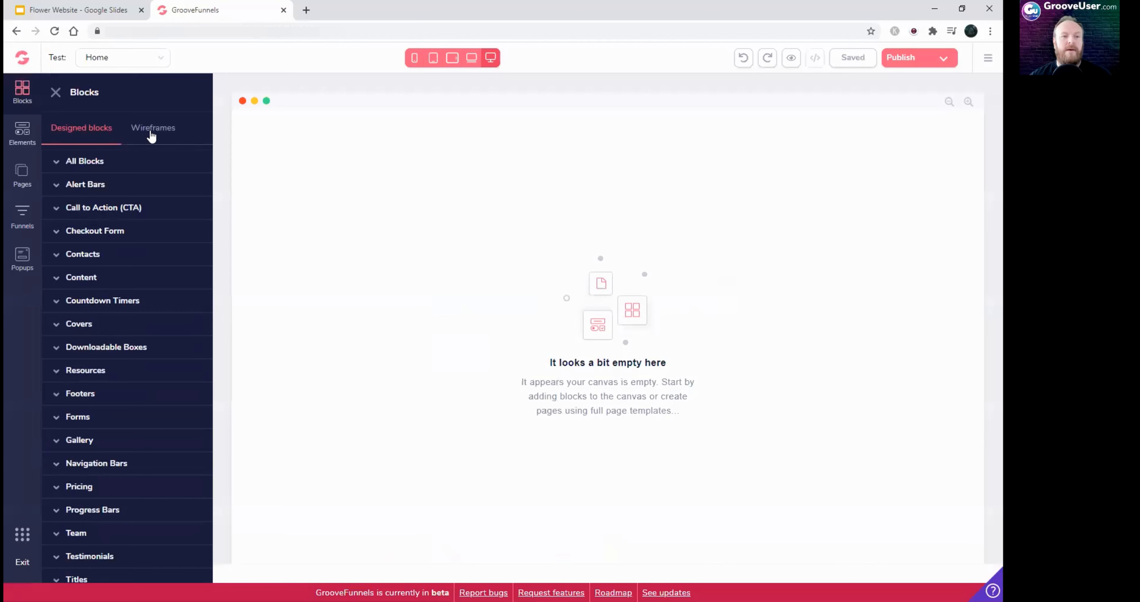
click(157, 132)
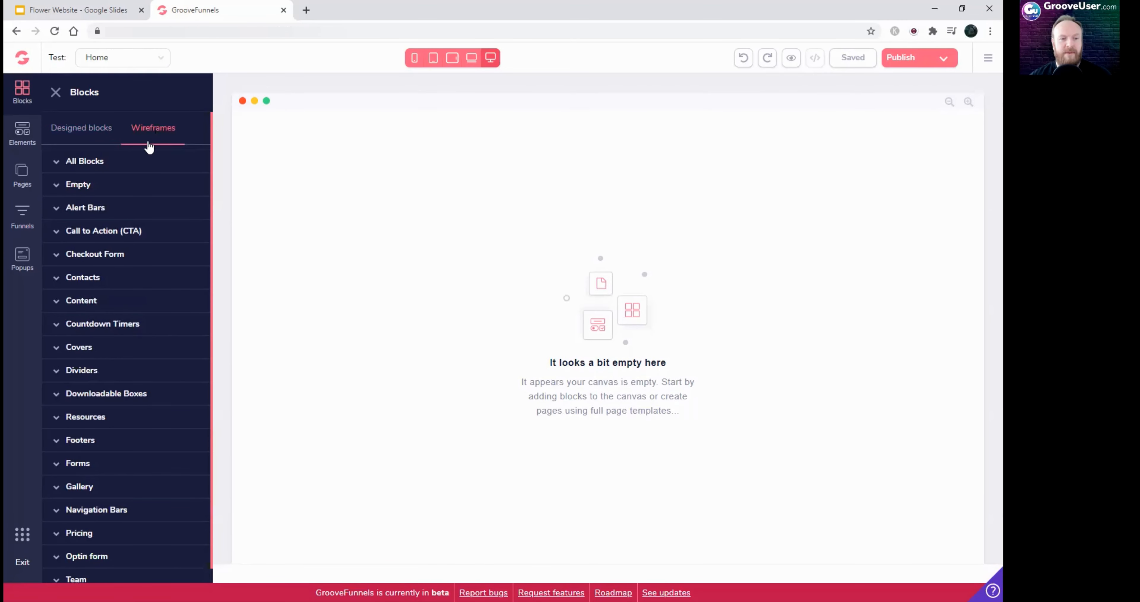
click(80, 185)
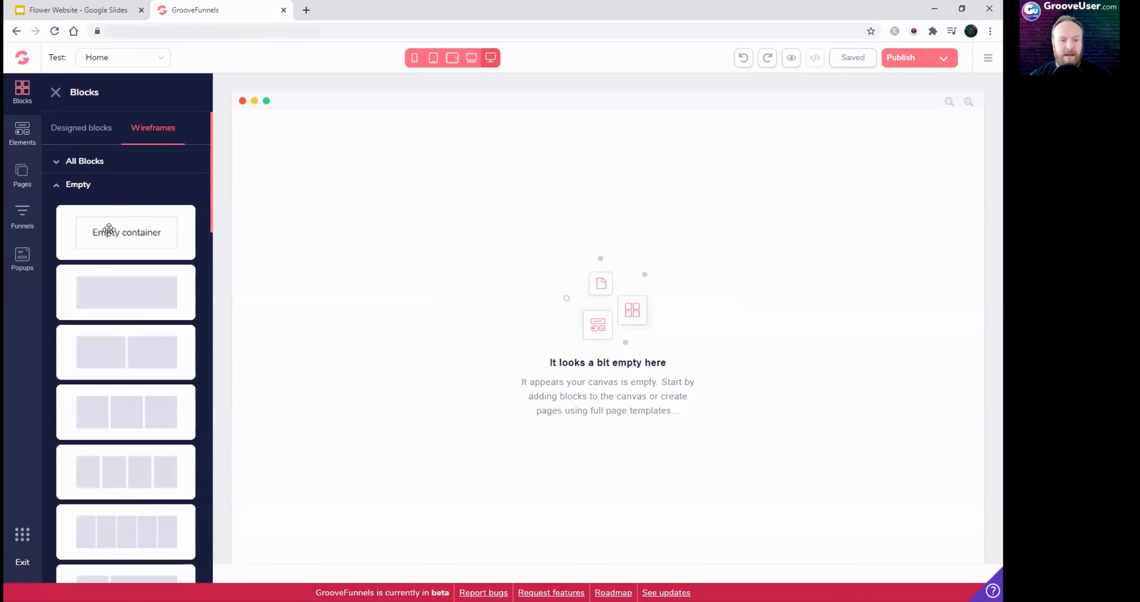
drag(111, 232, 306, 228)
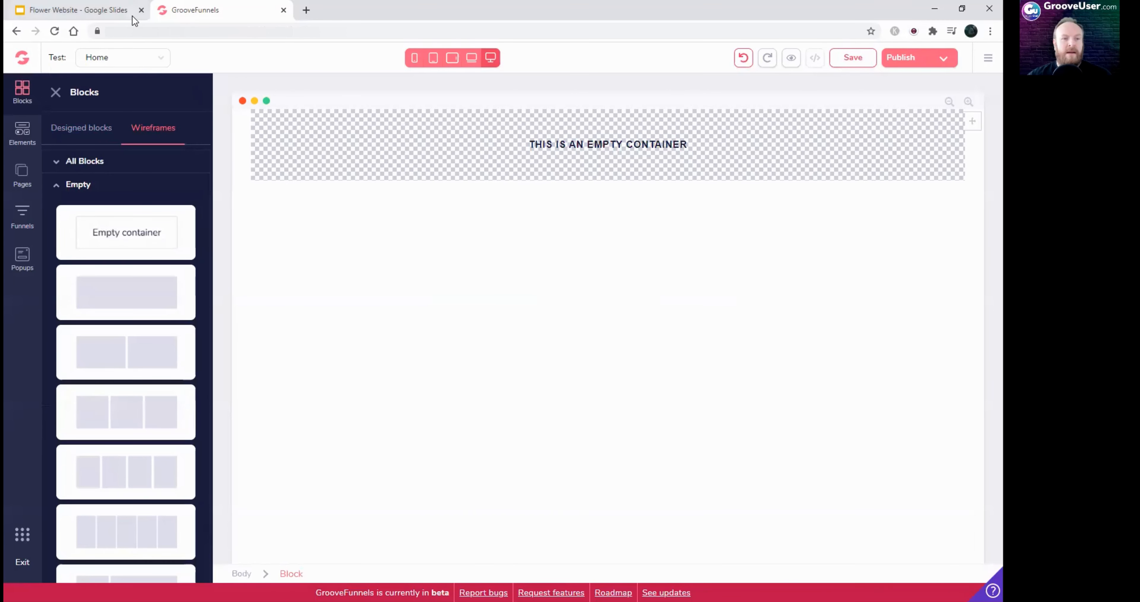
Step: Review the page layout in the Flower Website slides, and compare the new block with its inner container back in GrooveFunnels
click(104, 13)
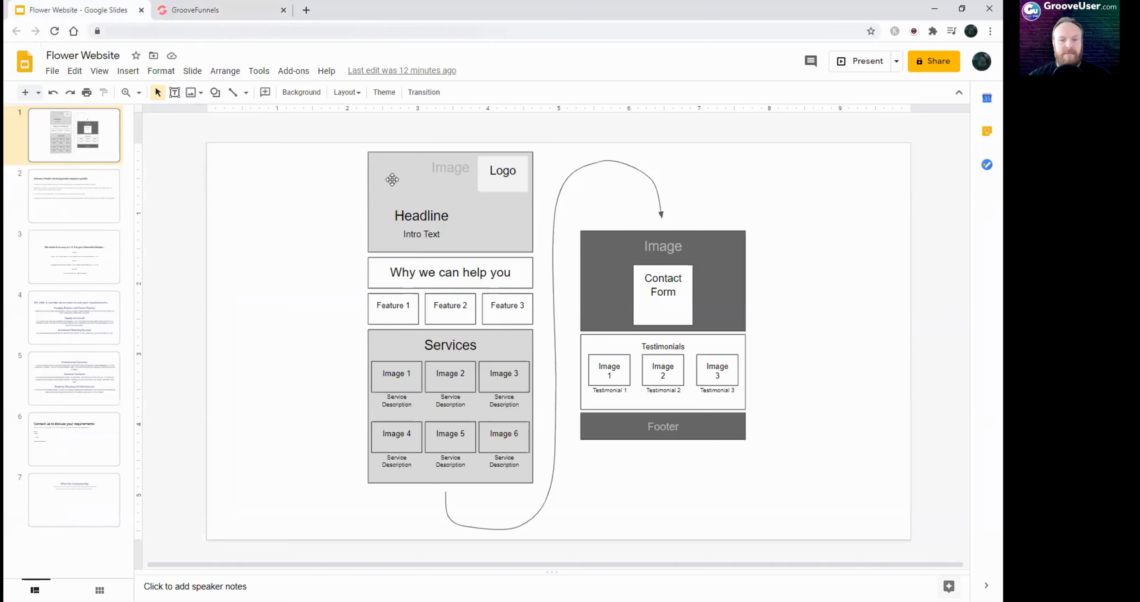
click(227, 14)
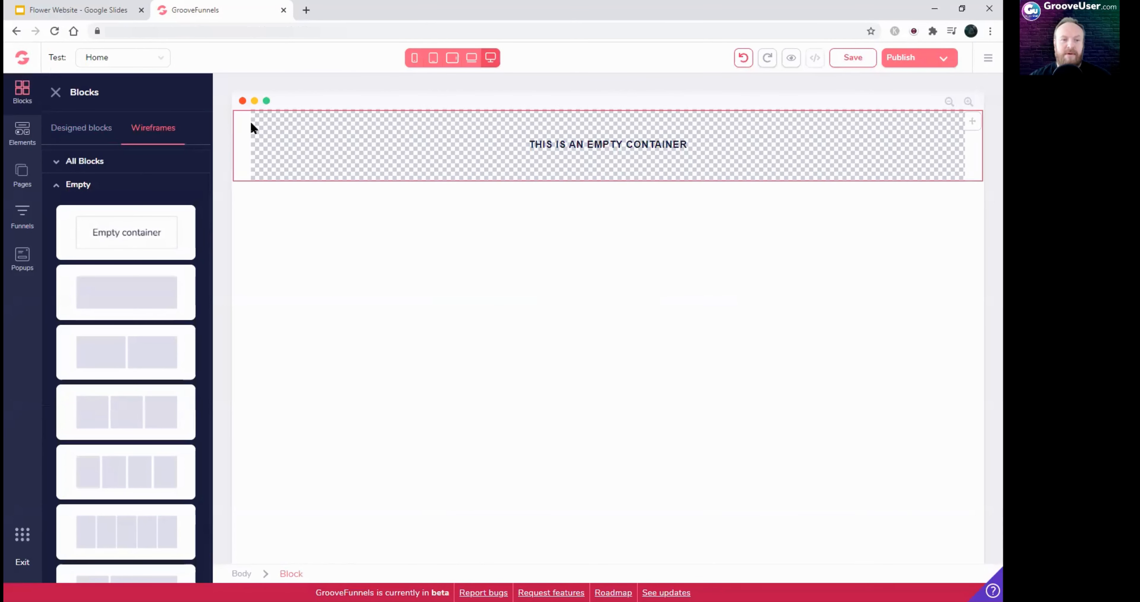
click(260, 128)
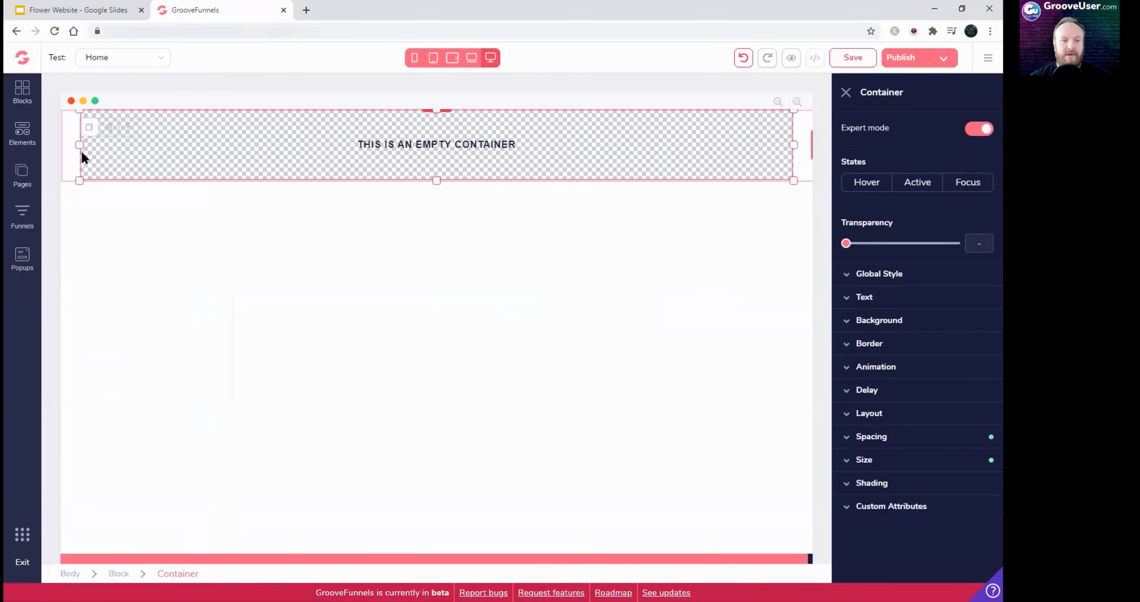
click(72, 149)
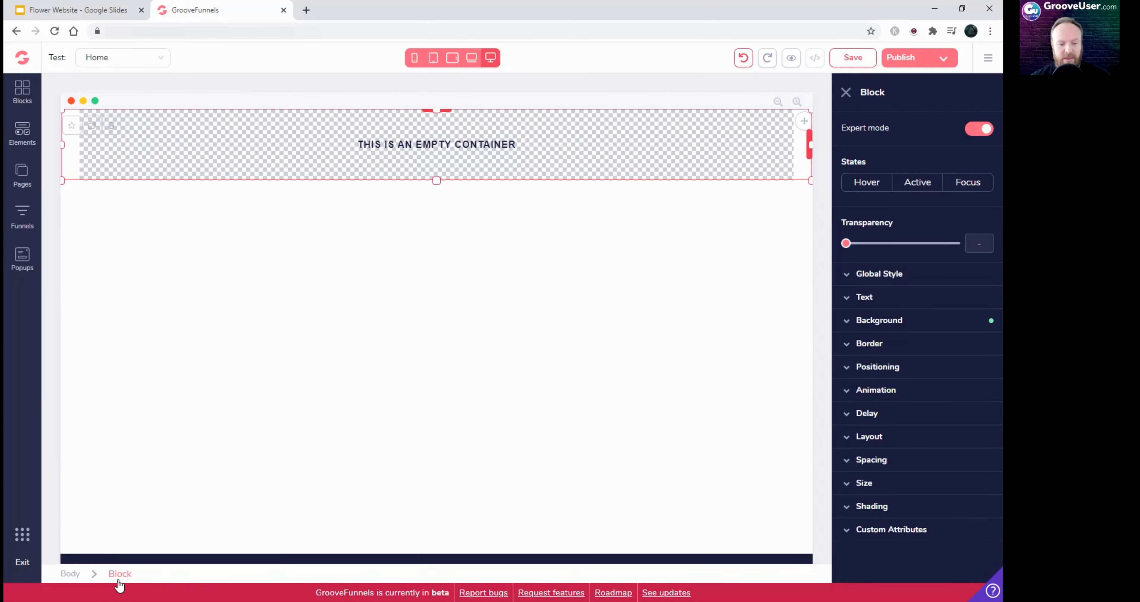
click(238, 149)
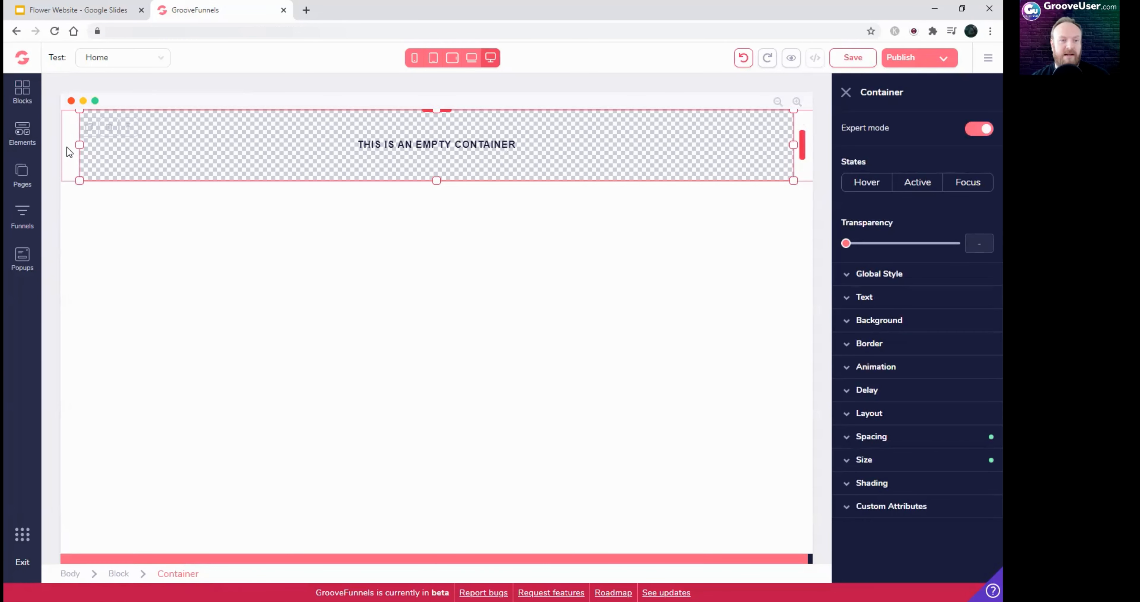
click(128, 129)
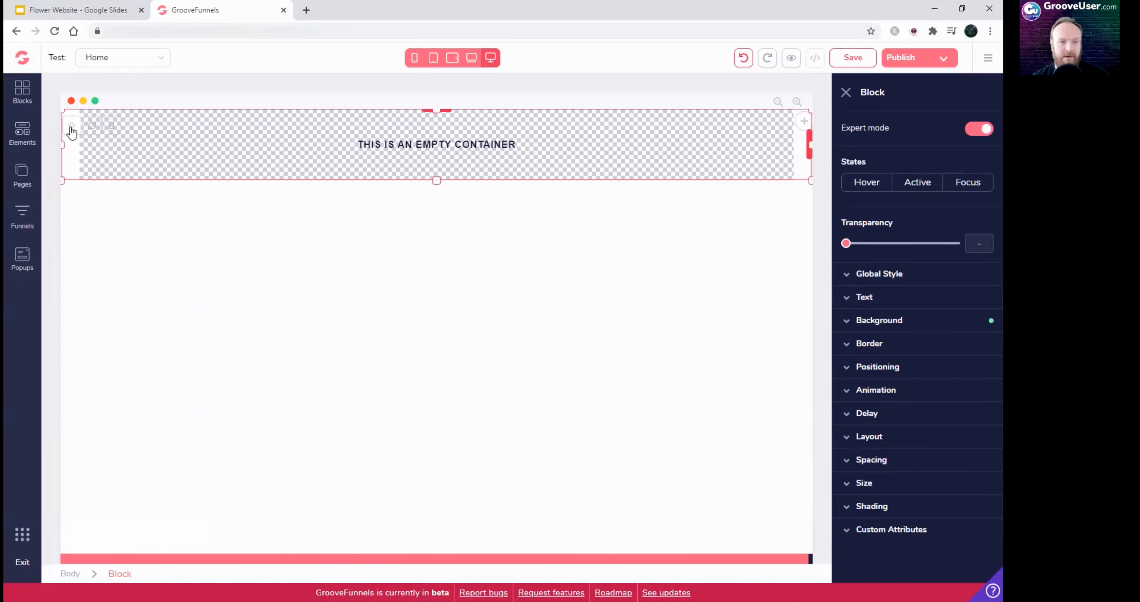
click(195, 155)
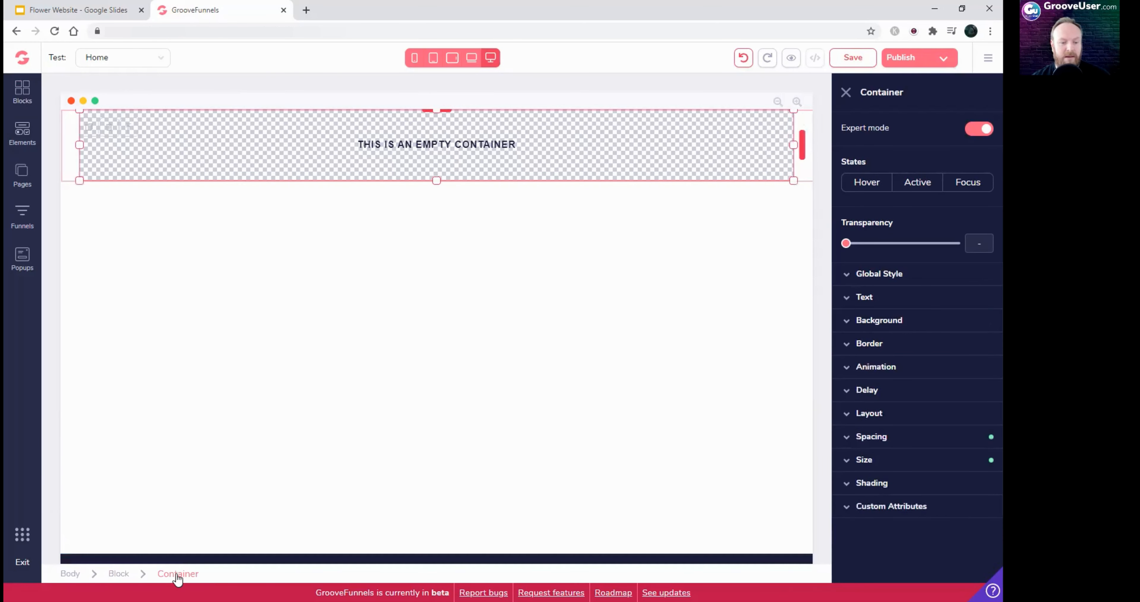
Step: Set the outer block's background color to the grey shade #78889B
click(118, 574)
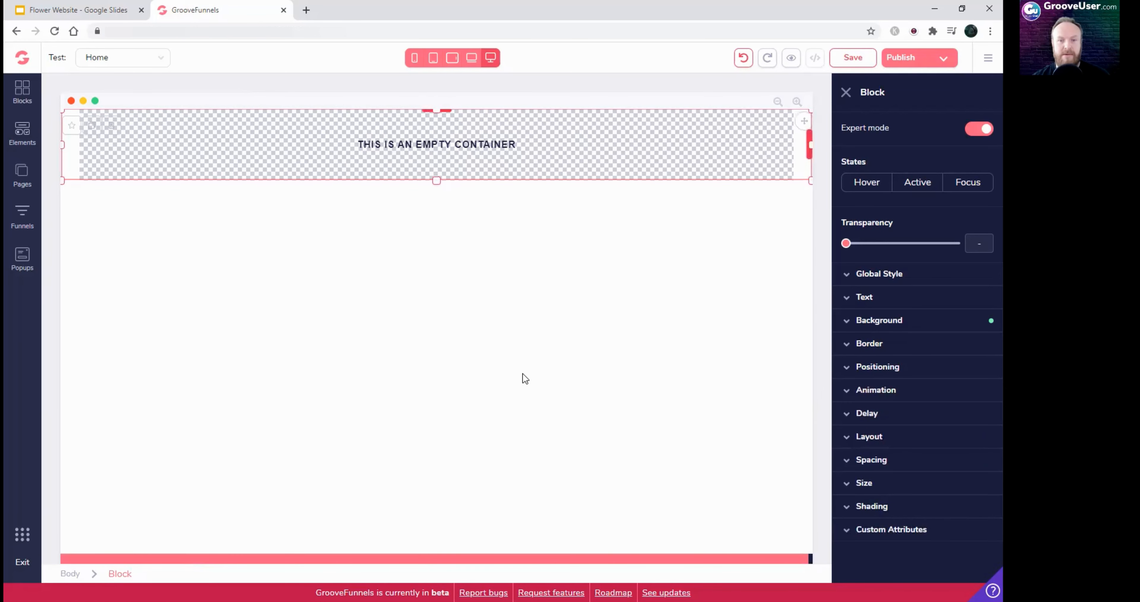
click(852, 321)
click(966, 345)
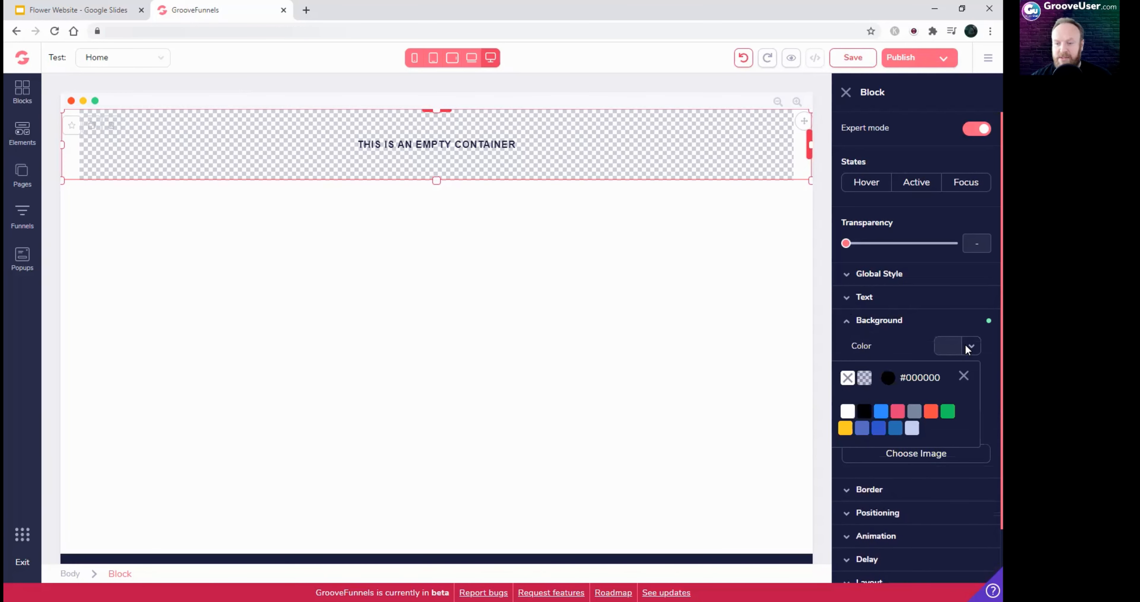
mouse_move(912, 414)
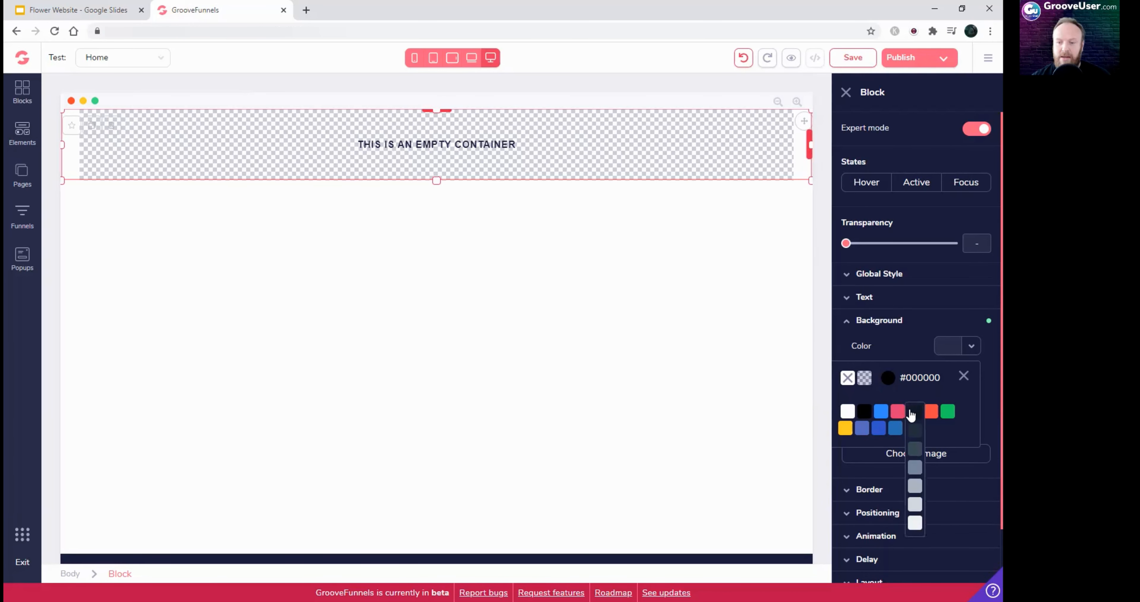
click(915, 413)
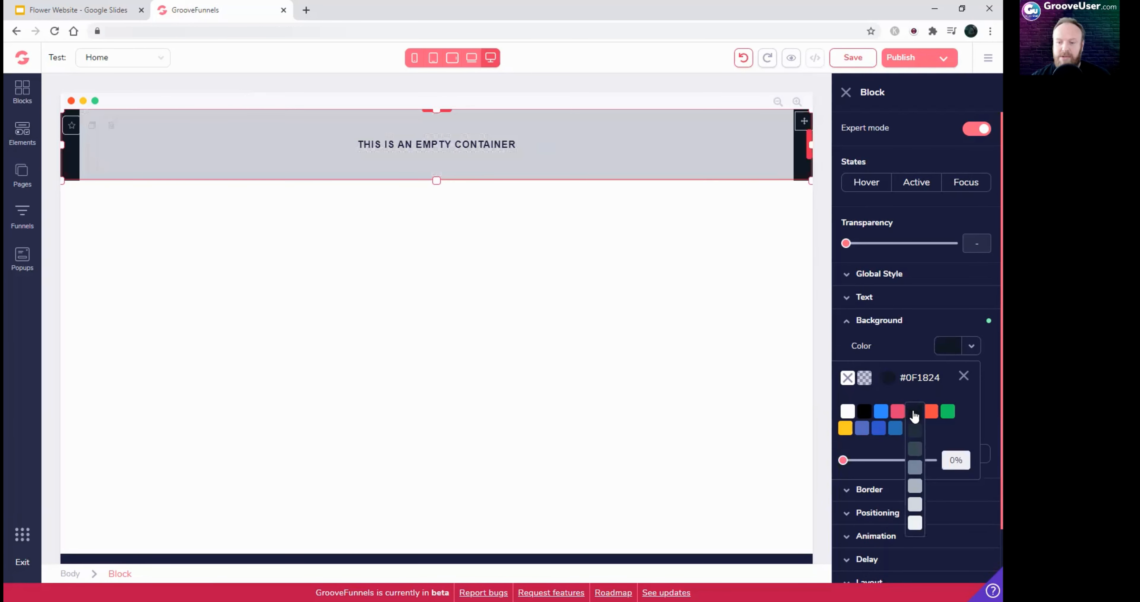
click(915, 467)
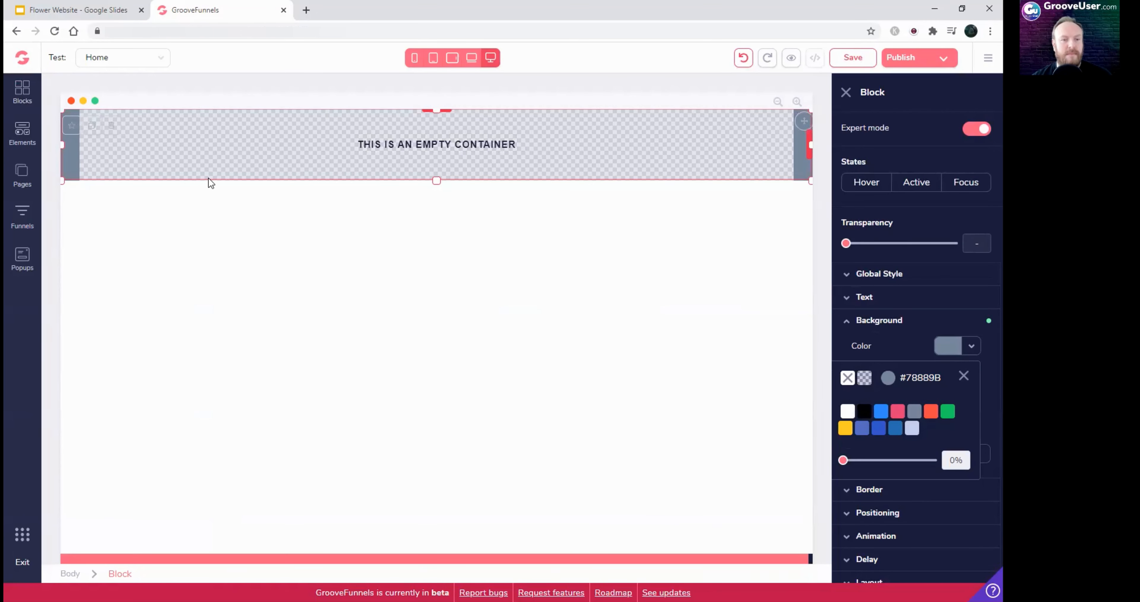
Step: Check the header layout in the Flower Website slides and add a 2 Columns element inside the GrooveFunnels block's container
click(95, 10)
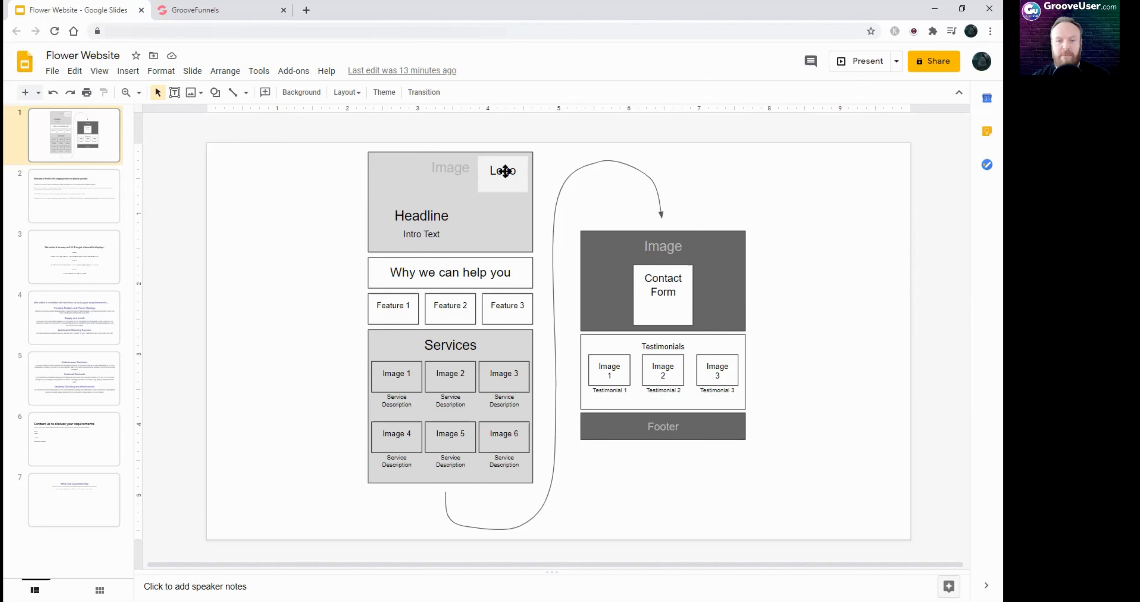
click(203, 12)
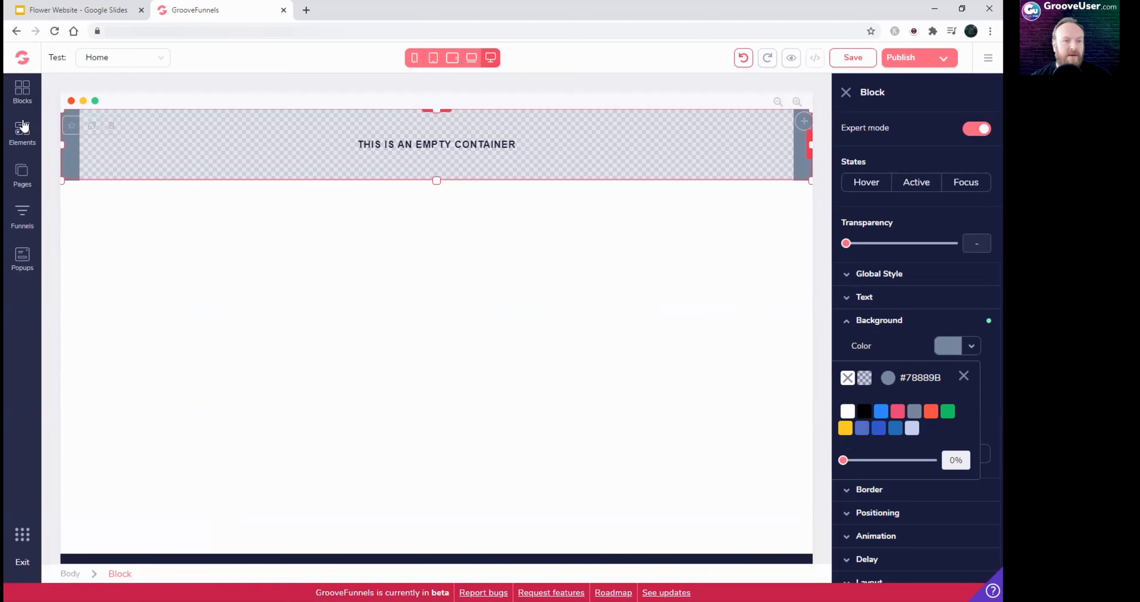
click(25, 131)
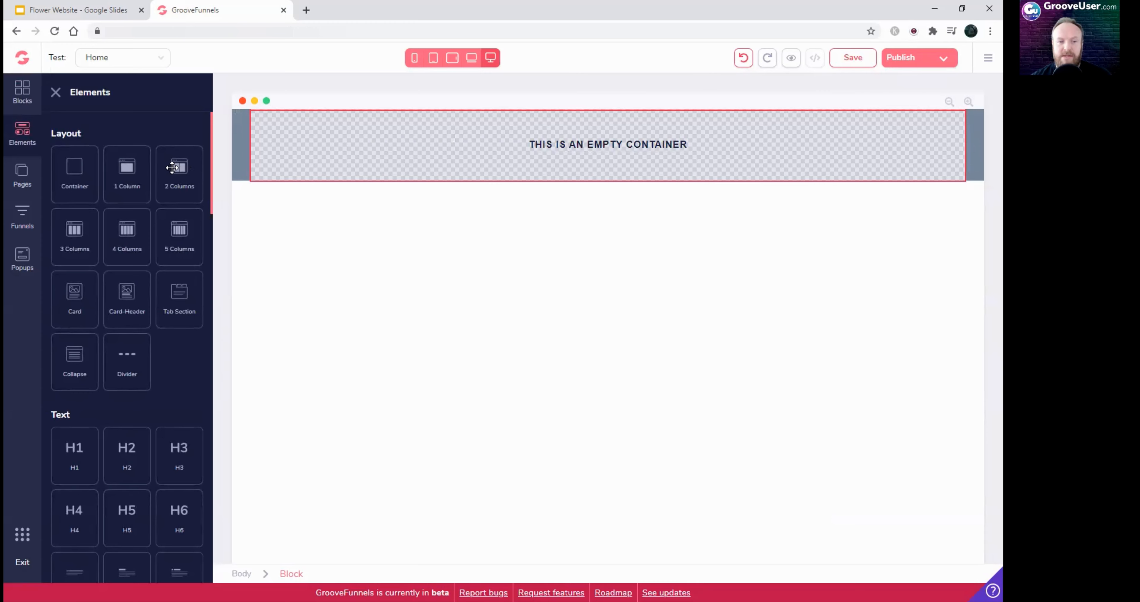
drag(179, 167, 539, 132)
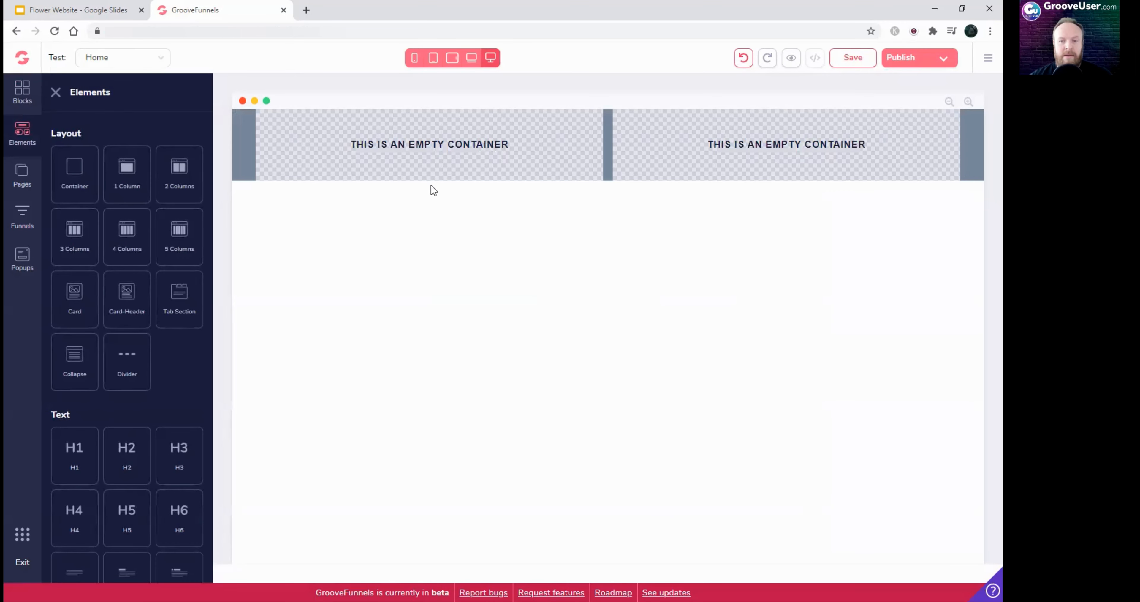
Step: Add an H1 heading to the first column's container with a Paragraph element beneath it
click(544, 141)
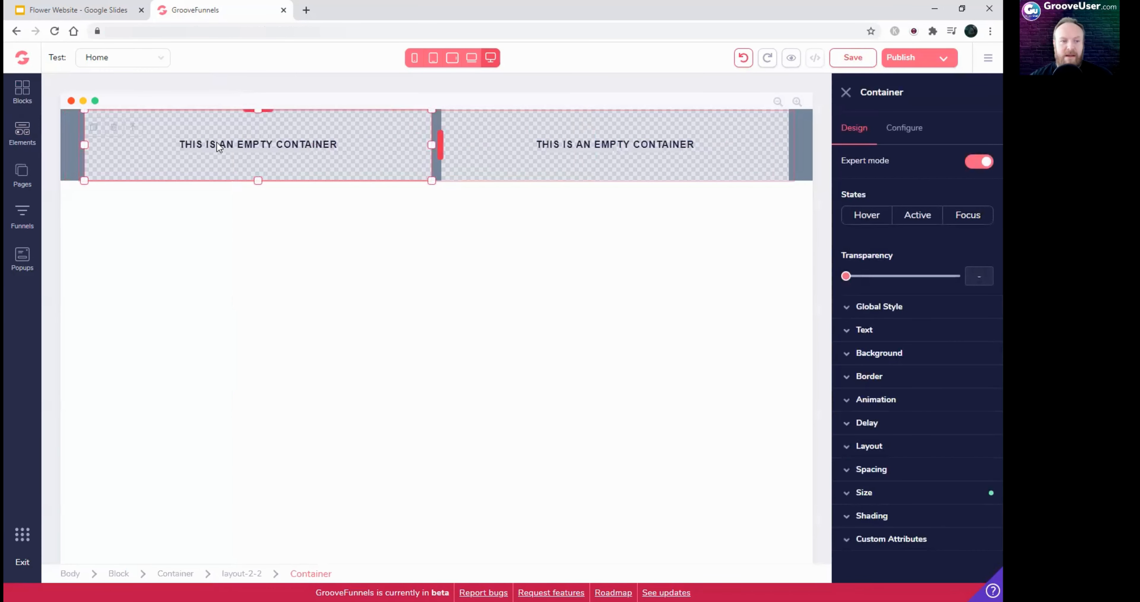
click(23, 130)
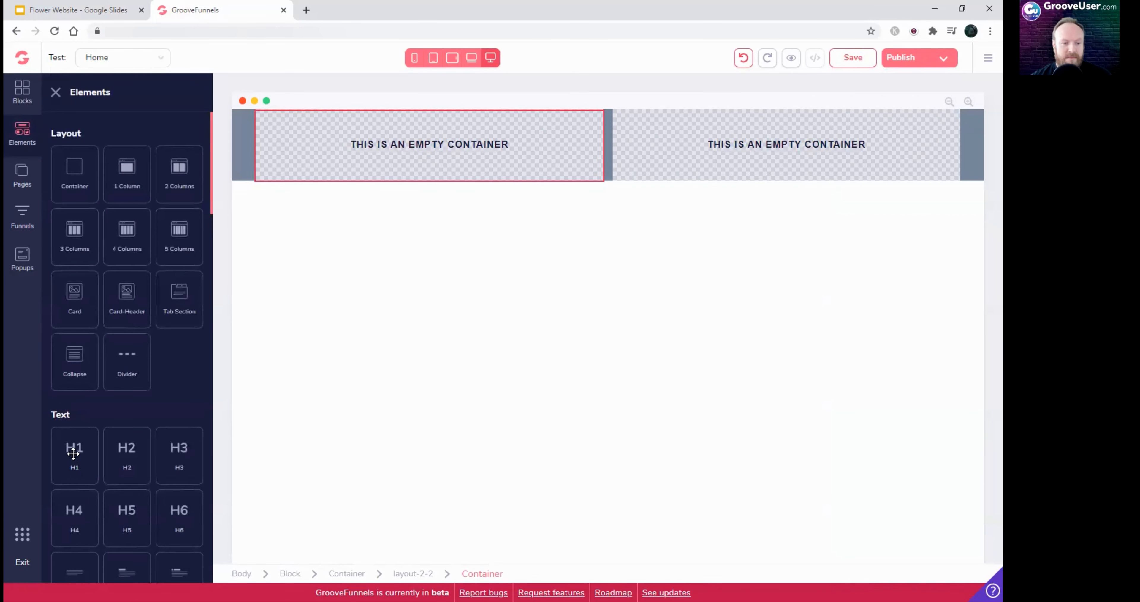
drag(80, 438, 309, 158)
scroll(88, 471, down, 7)
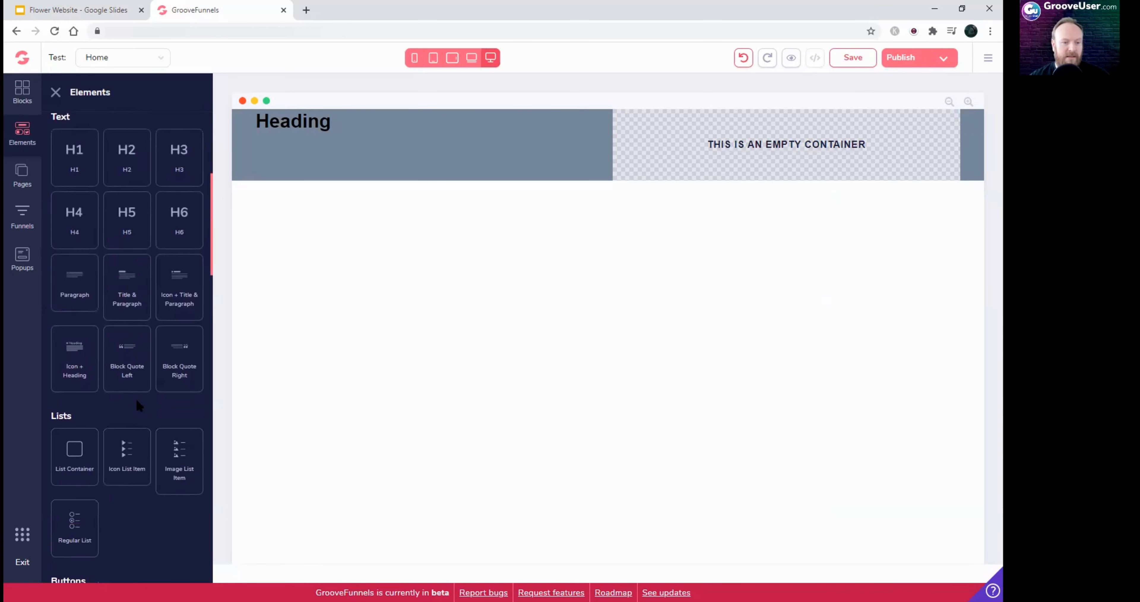
scroll(128, 398, up, 3)
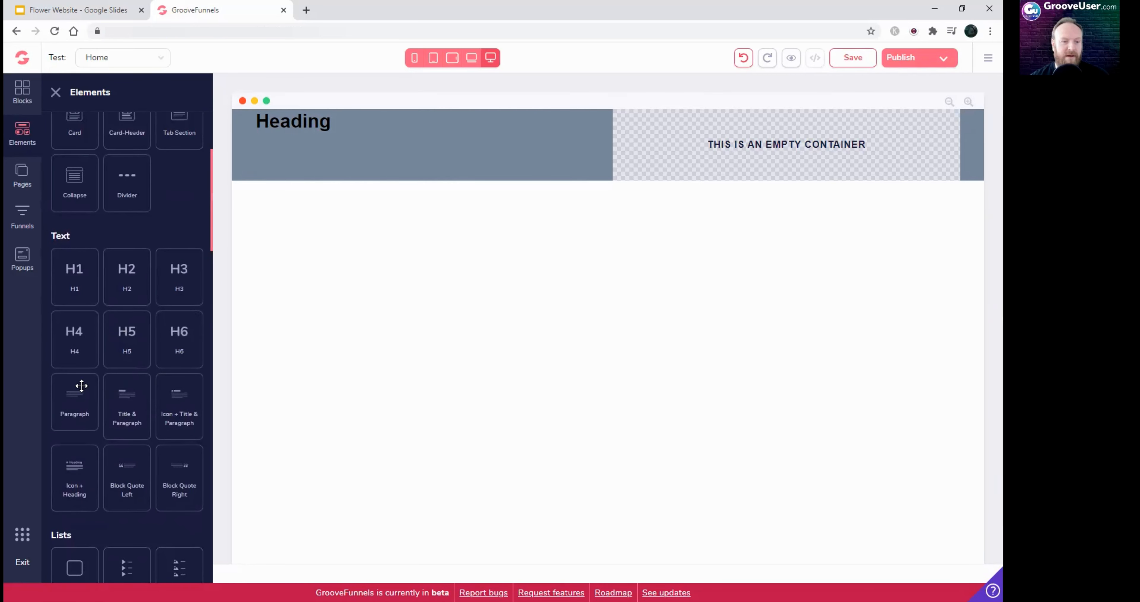
drag(78, 399, 283, 158)
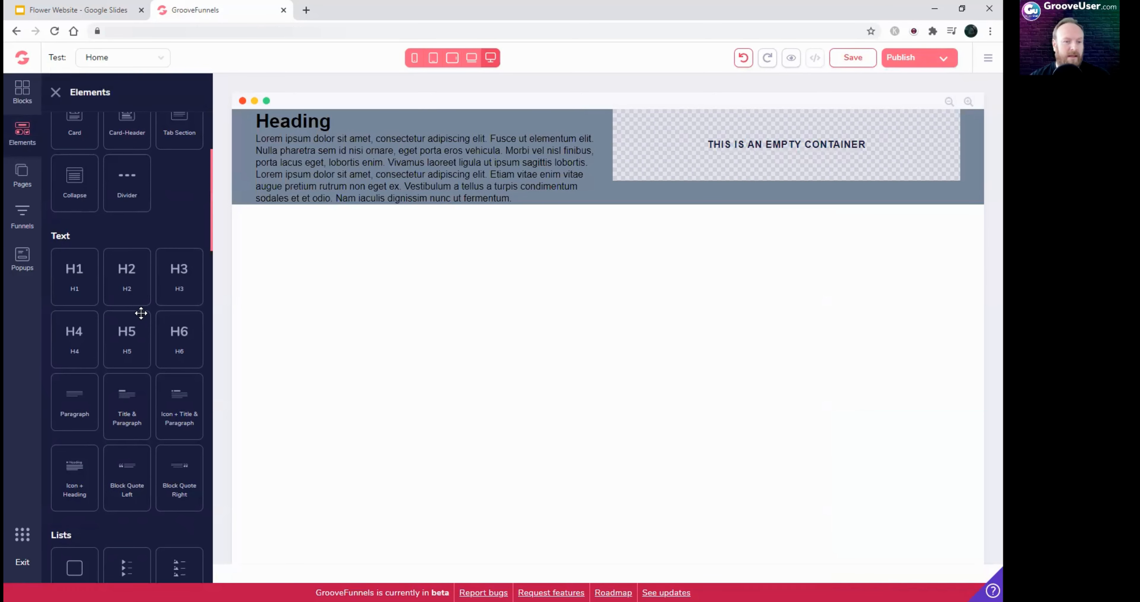
Step: Place a Round Image element in the second column's empty container
scroll(130, 350, down, 10)
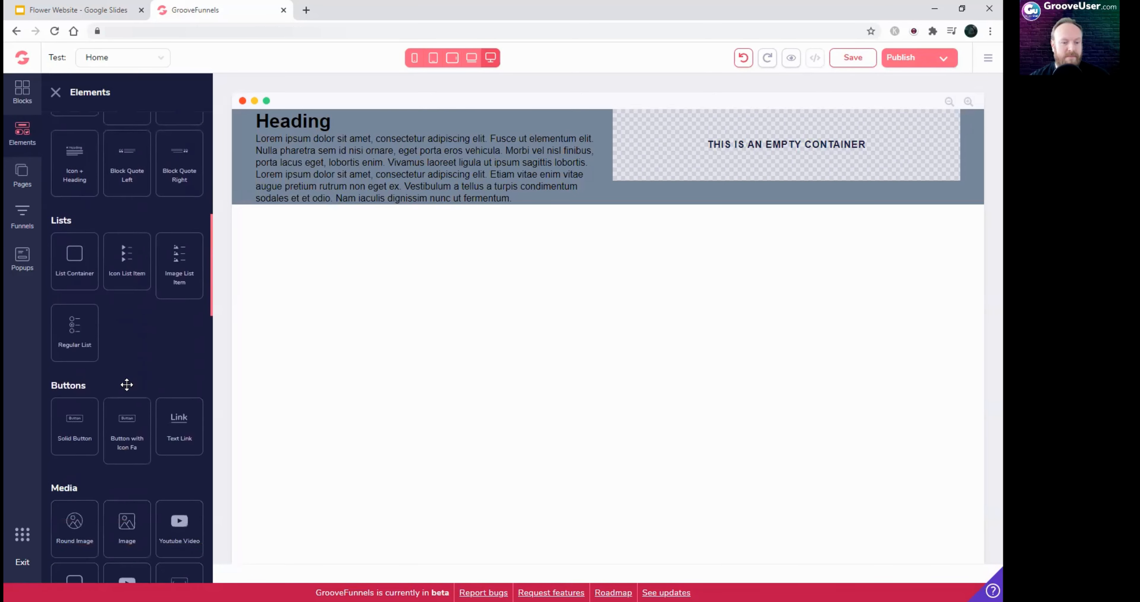
scroll(128, 384, down, 3)
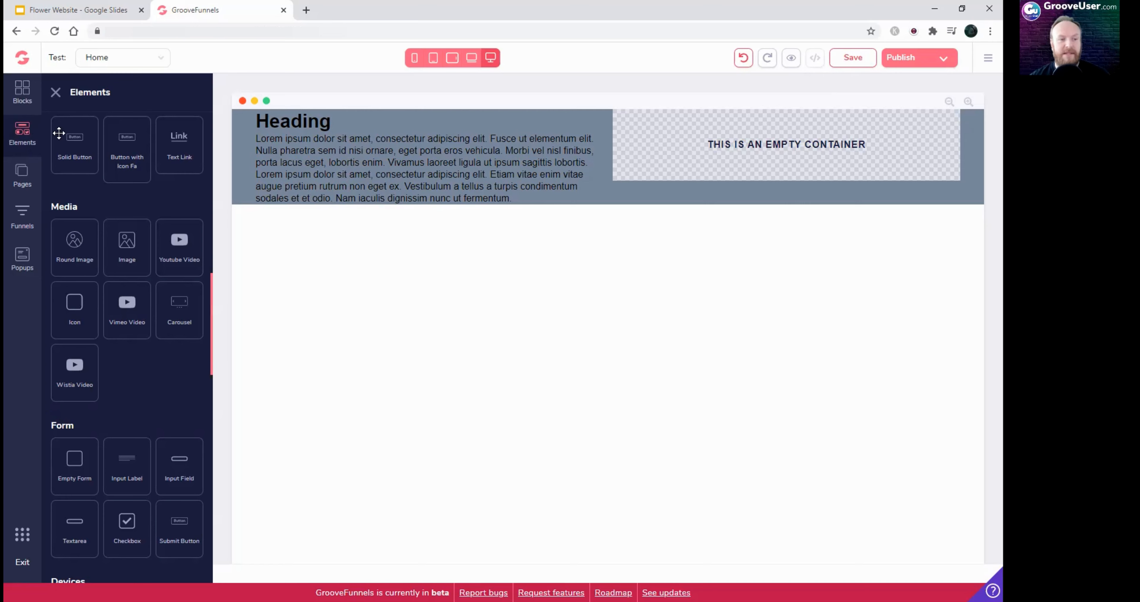
scroll(92, 249, up, 6)
scroll(95, 264, down, 5)
scroll(96, 265, down, 2)
drag(75, 243, 758, 168)
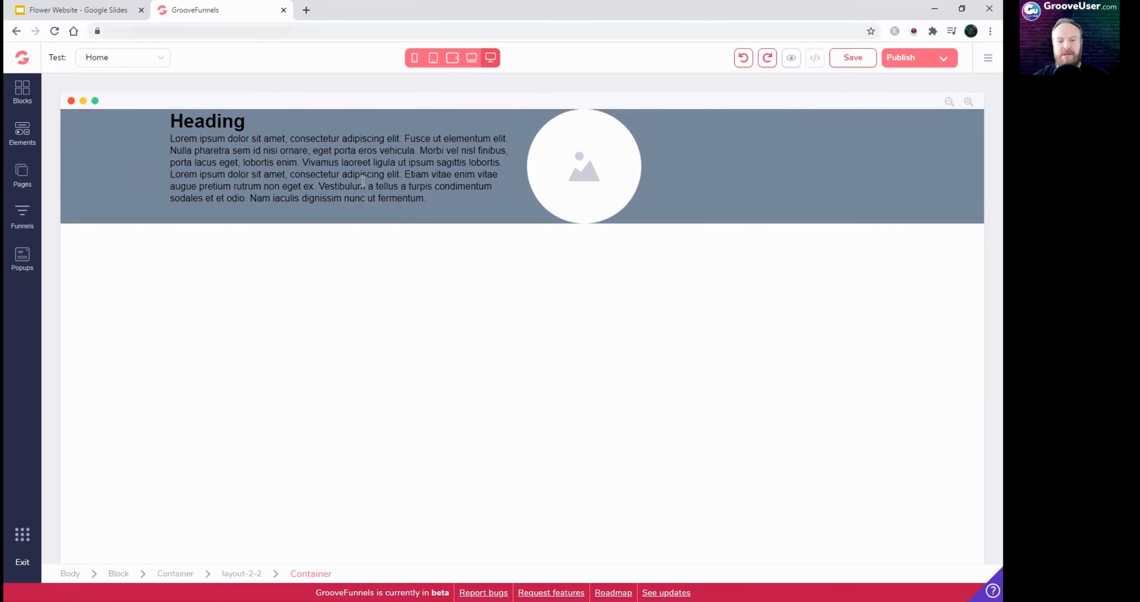
Step: Set the header block's height to 300 px
click(108, 173)
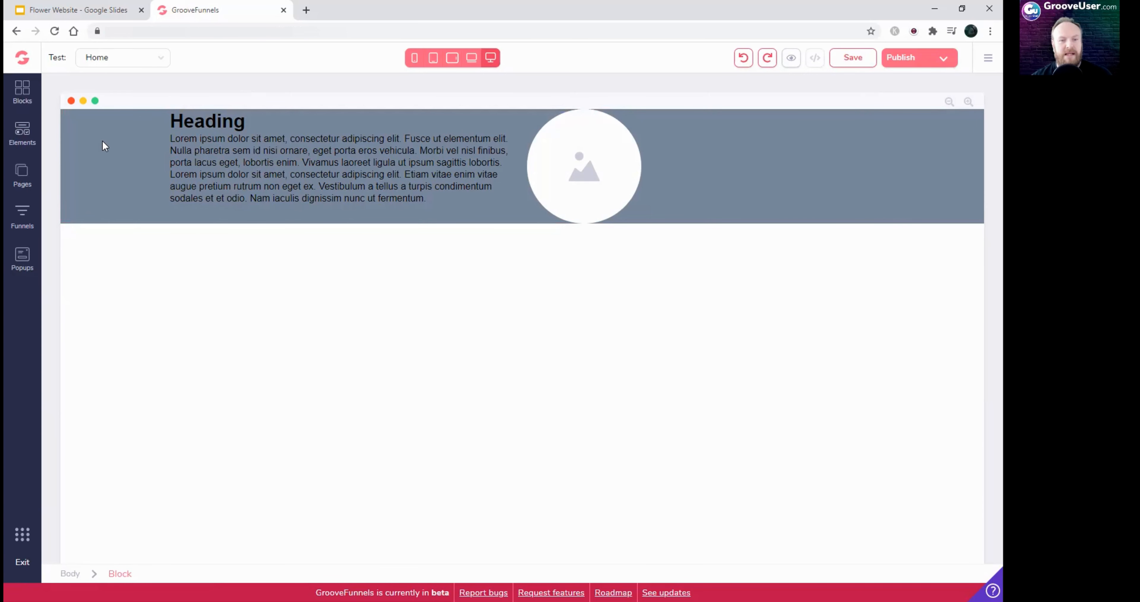
click(128, 178)
click(90, 152)
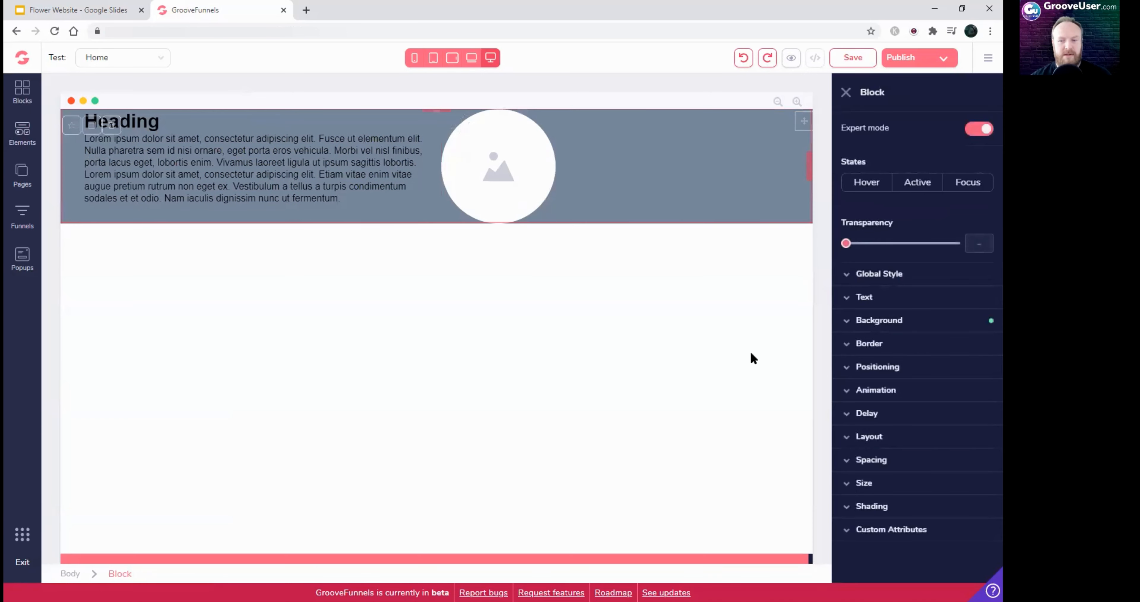
click(865, 484)
scroll(914, 507, down, 1)
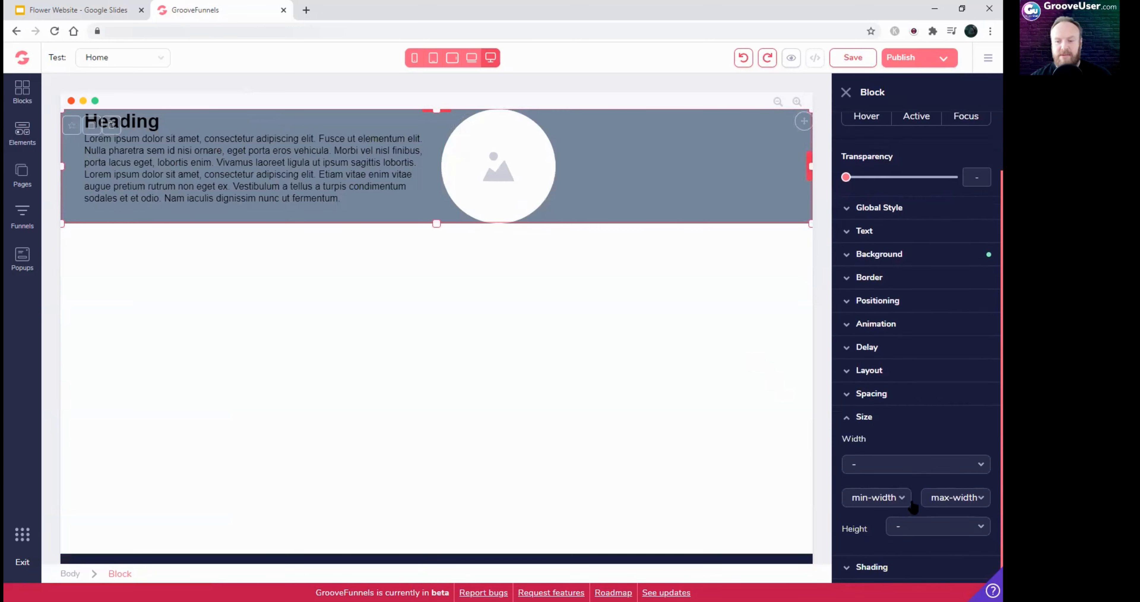
click(921, 528)
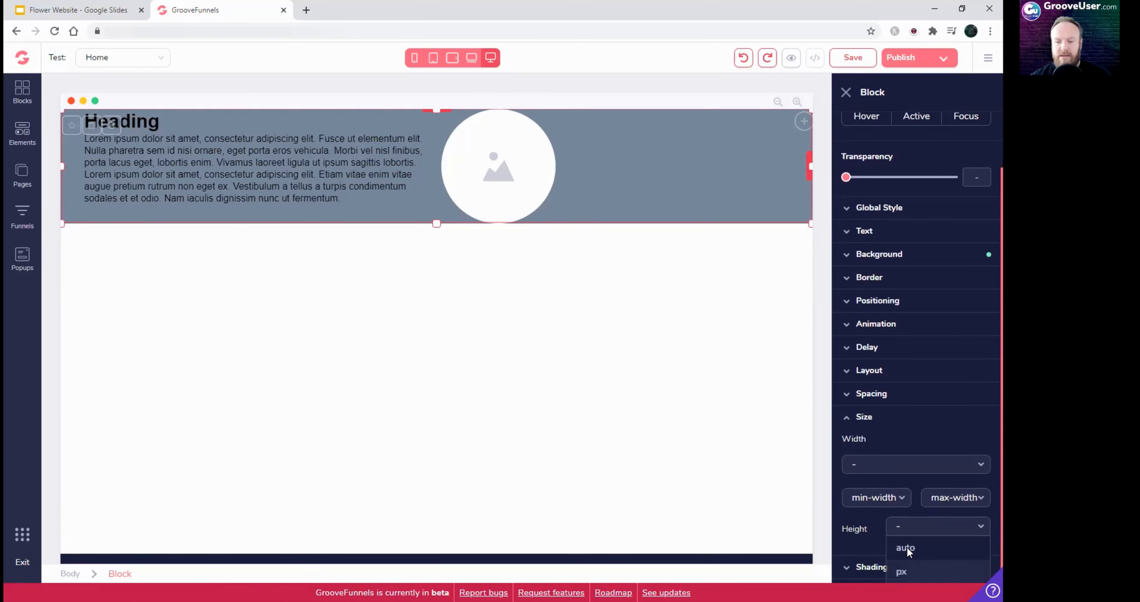
click(912, 568)
drag(890, 528, 915, 529)
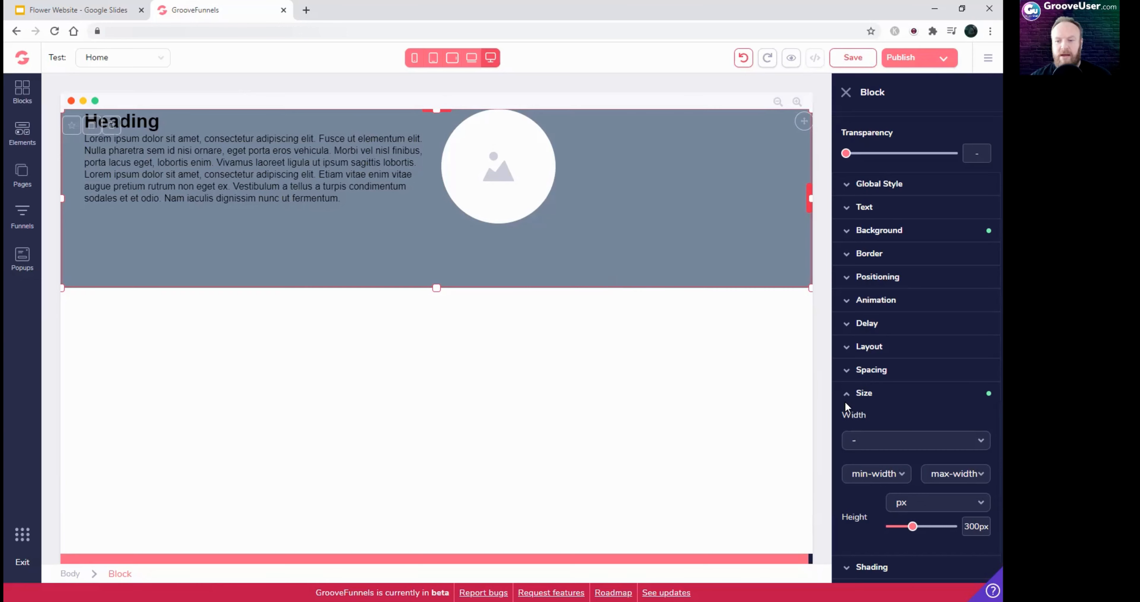
click(856, 395)
Step: Set the header block's top padding to 2rem
click(875, 459)
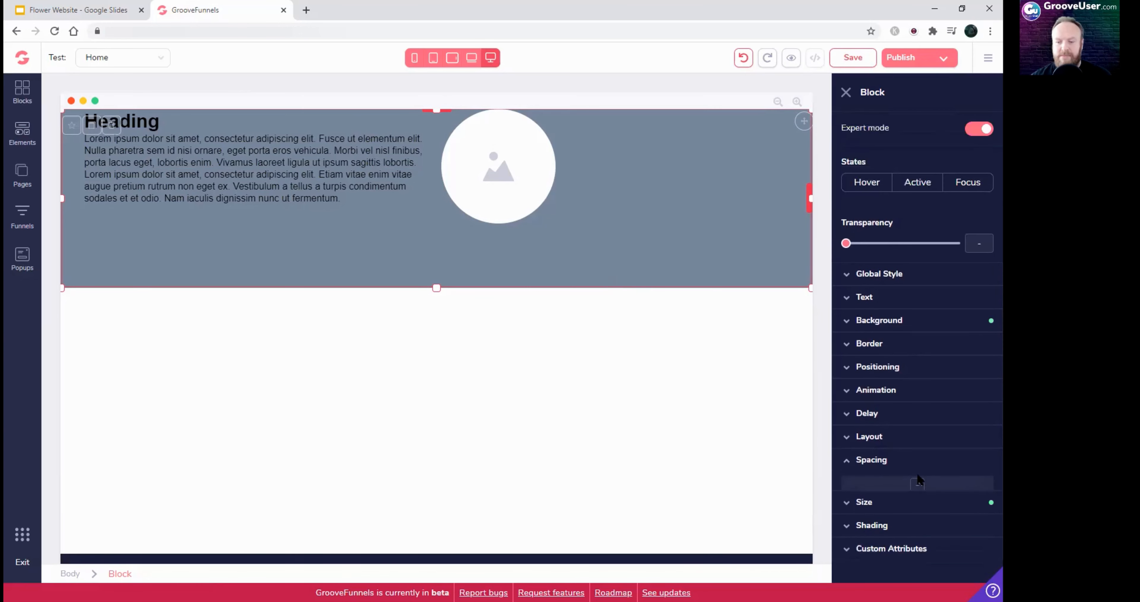
scroll(920, 484, down, 1)
click(916, 443)
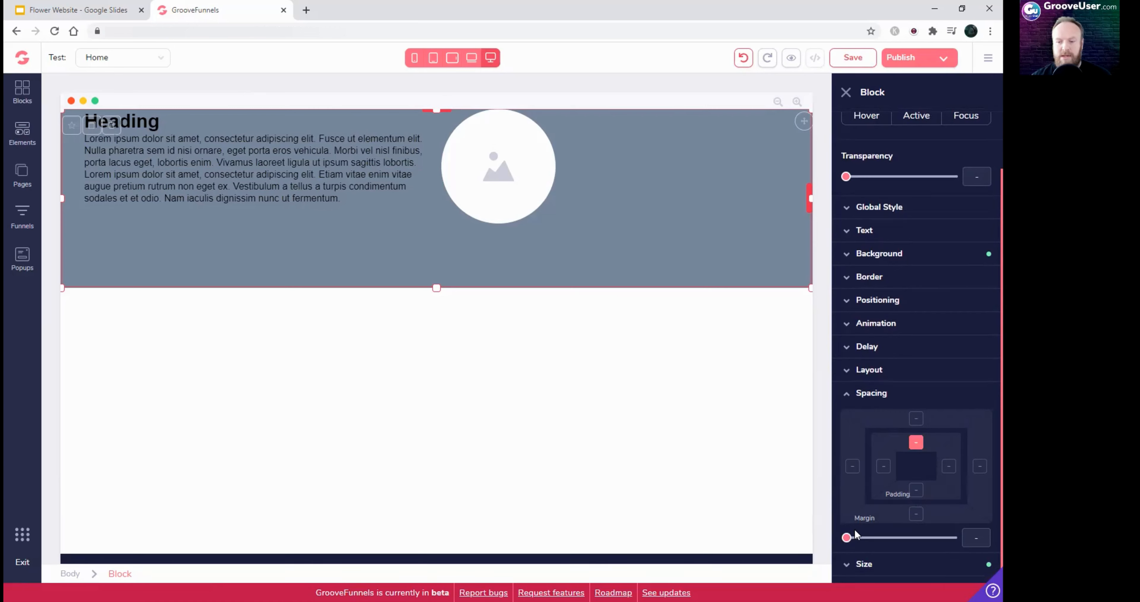
drag(847, 537, 892, 537)
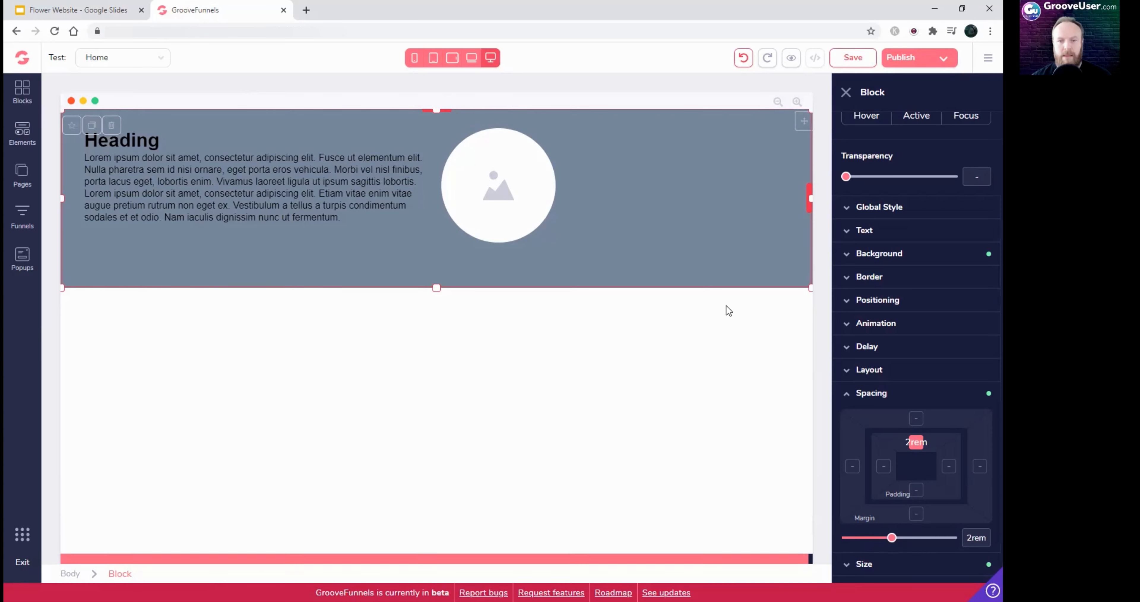
Step: Align the round image to the right and top of its column by setting its container's primary alignment to end and secondary to start
click(622, 162)
click(487, 167)
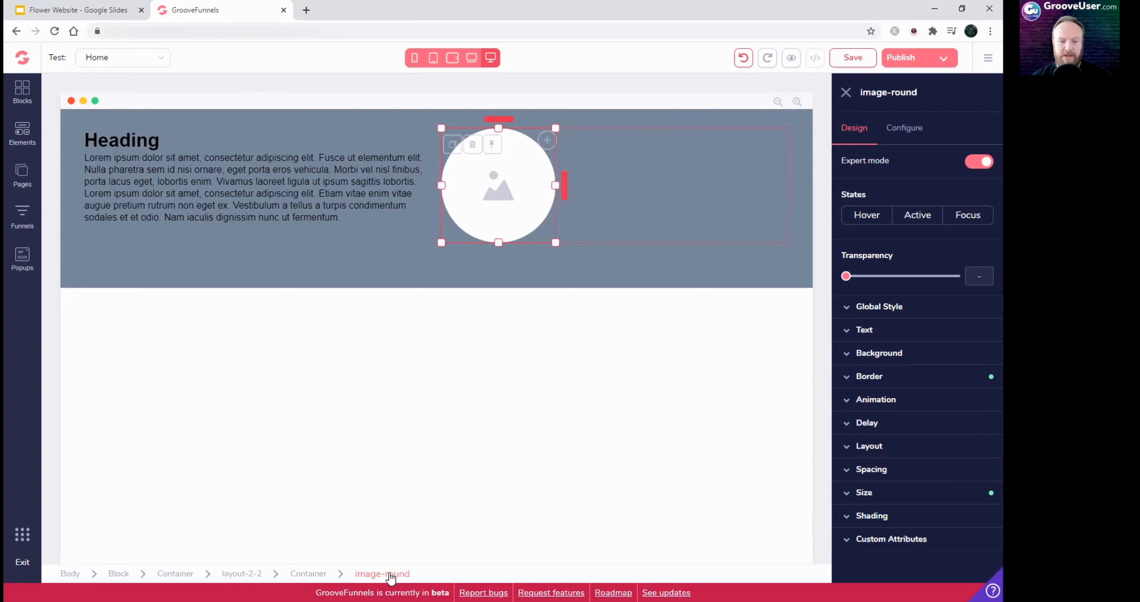
click(310, 573)
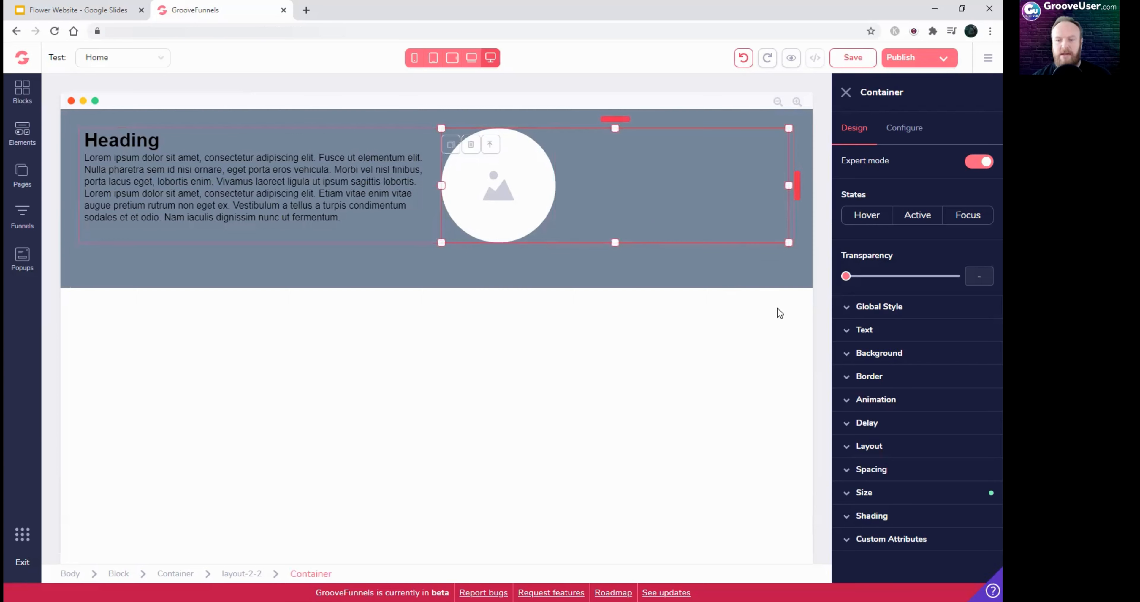
click(870, 446)
scroll(929, 478, down, 2)
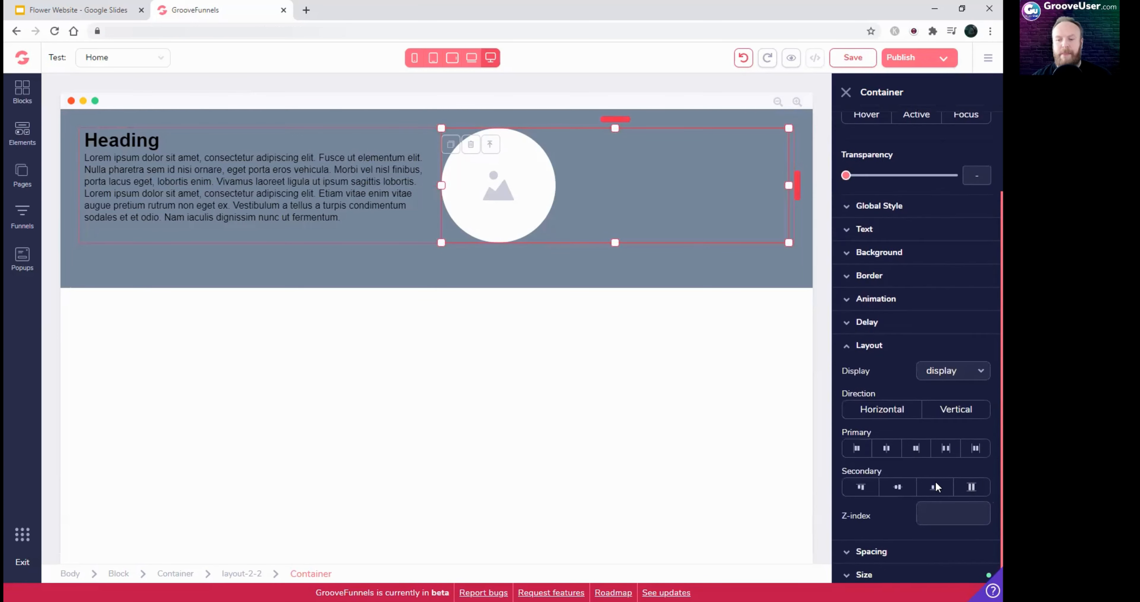
scroll(936, 482, down, 1)
click(917, 421)
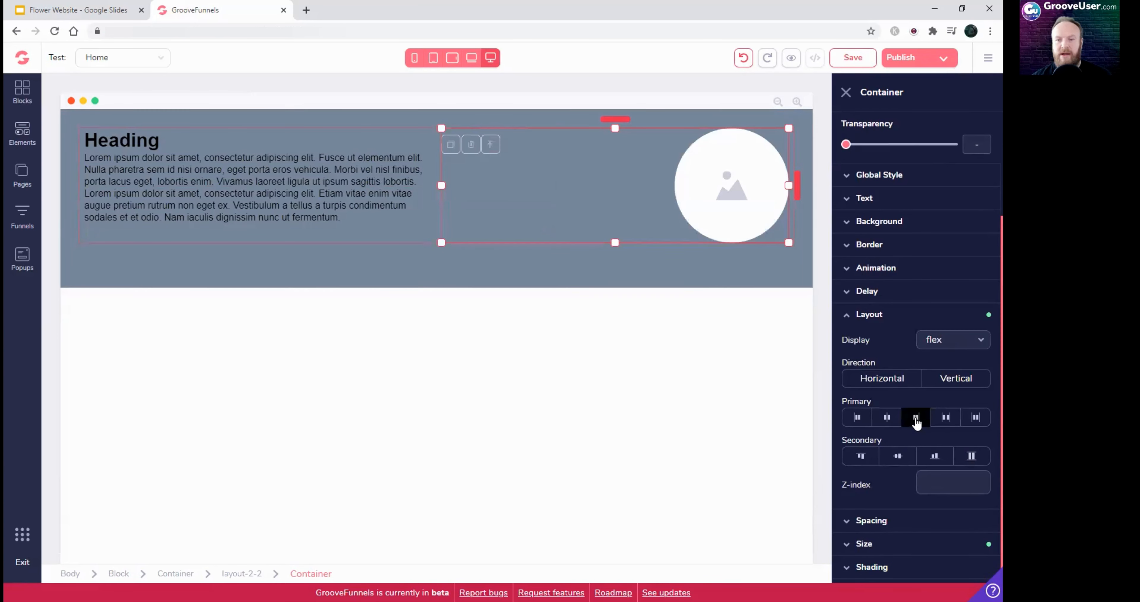
click(862, 457)
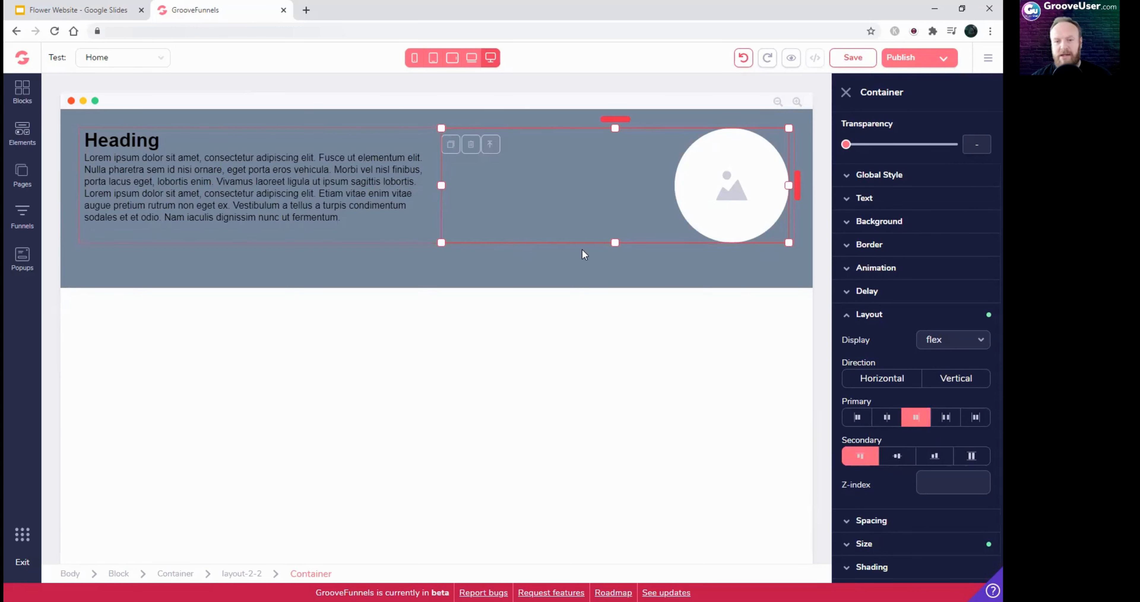
Step: Set the heading and paragraph container's layout to start alignment on the primary and secondary axes with Vertical direction
click(207, 143)
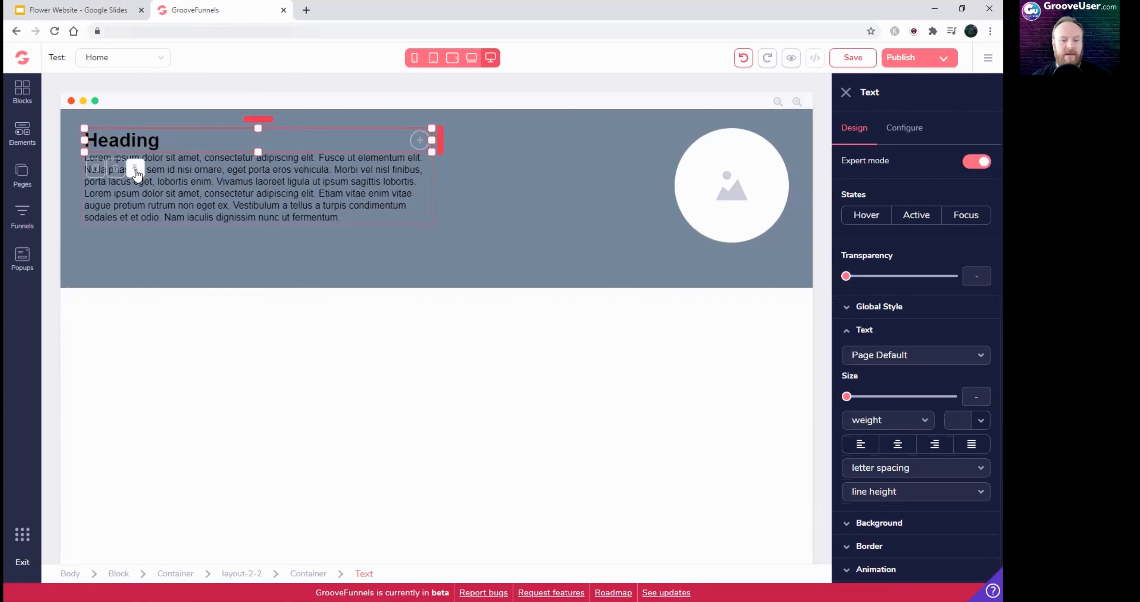
click(308, 574)
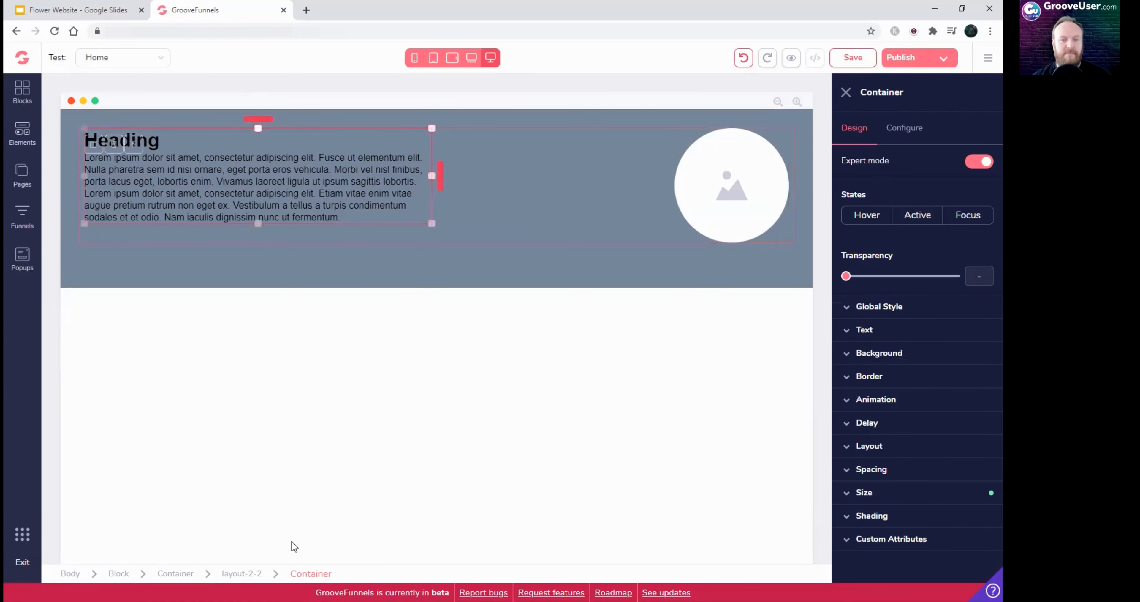
click(870, 447)
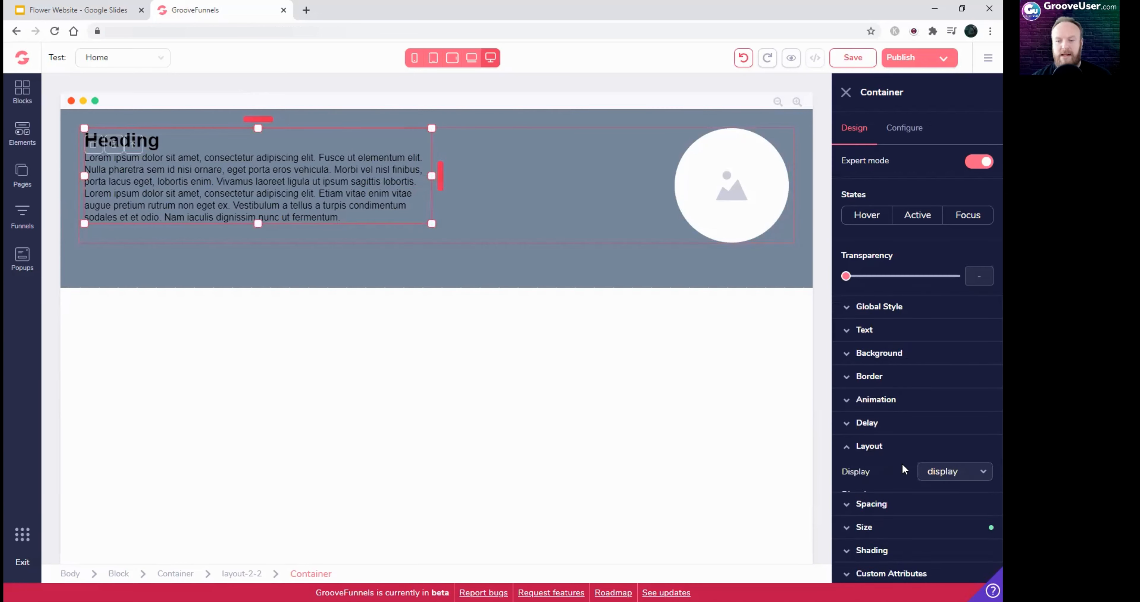
scroll(905, 495, down, 3)
click(856, 420)
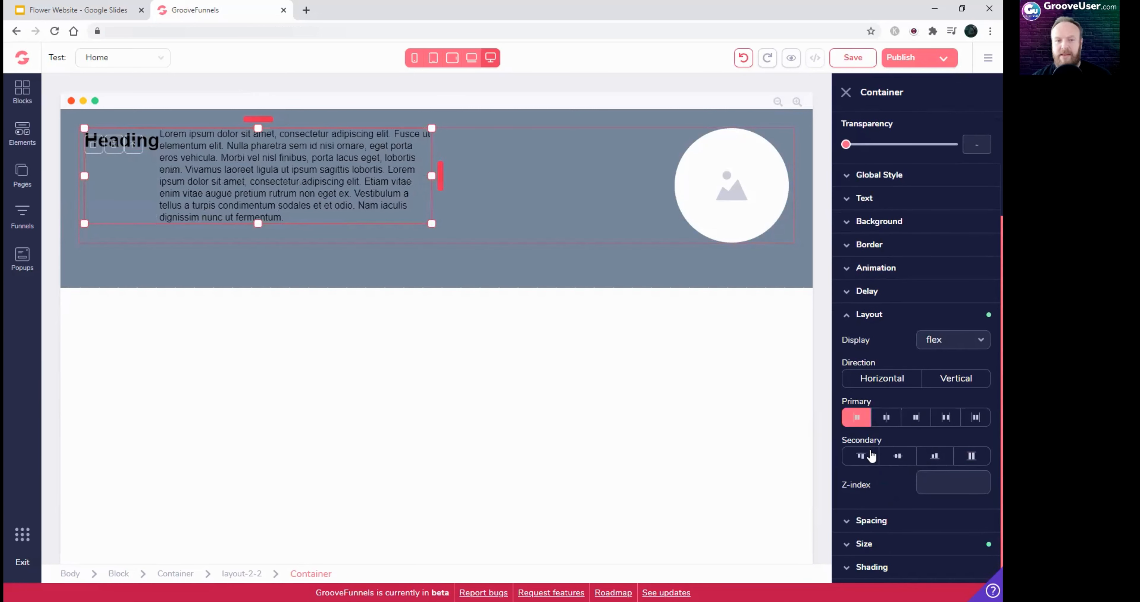
click(861, 456)
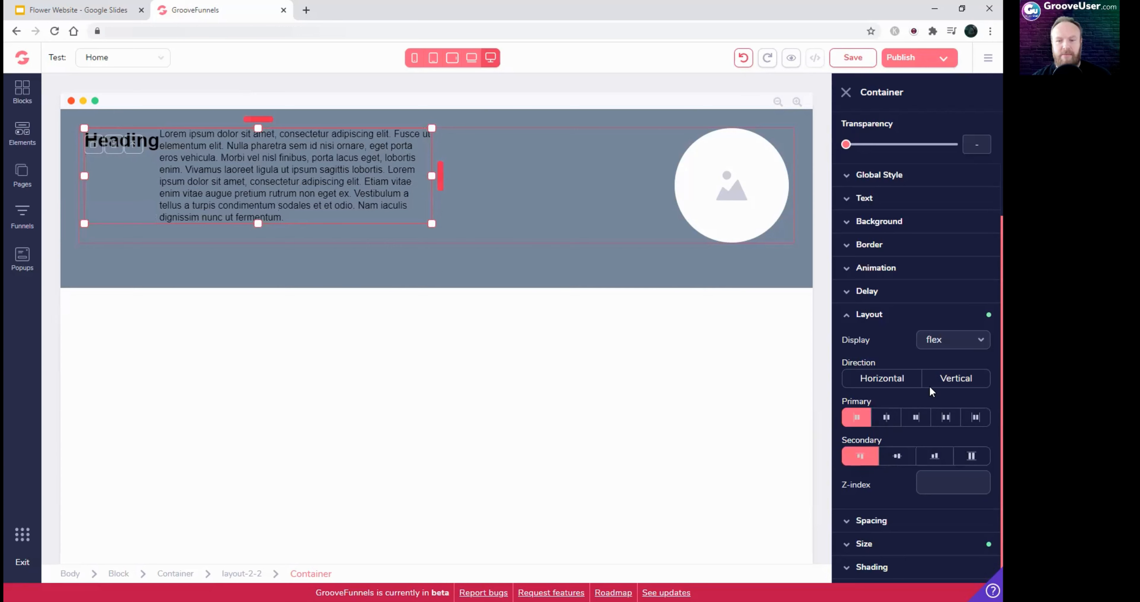
click(952, 379)
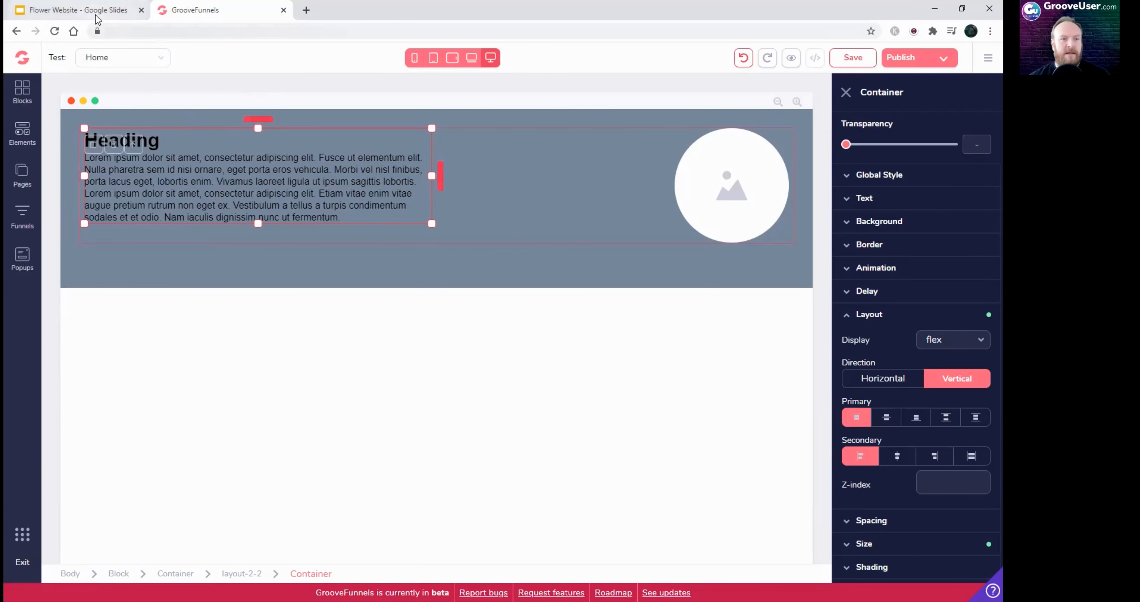
Step: Check the wireframe in the Flower Website slides and add an Empty container wireframe block below the header in GrooveFunnels
click(88, 13)
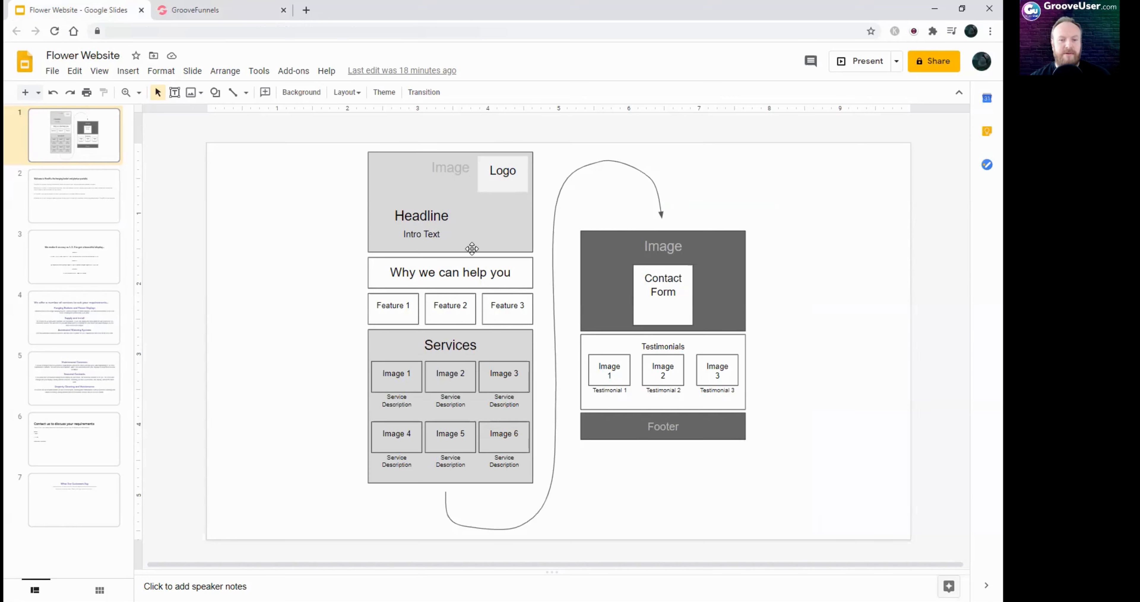
click(203, 17)
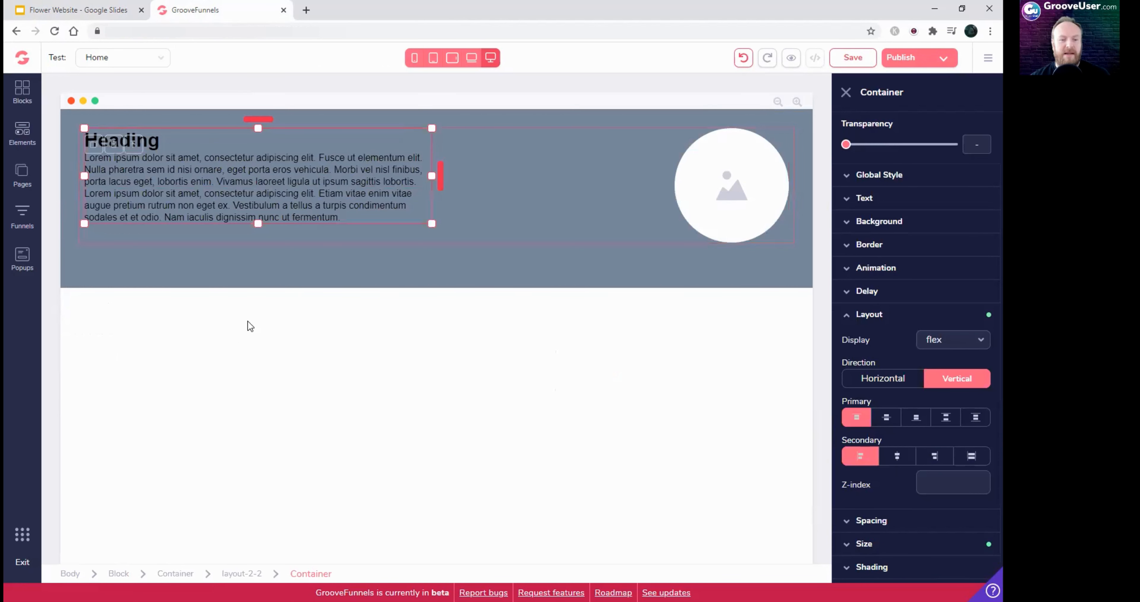
click(89, 10)
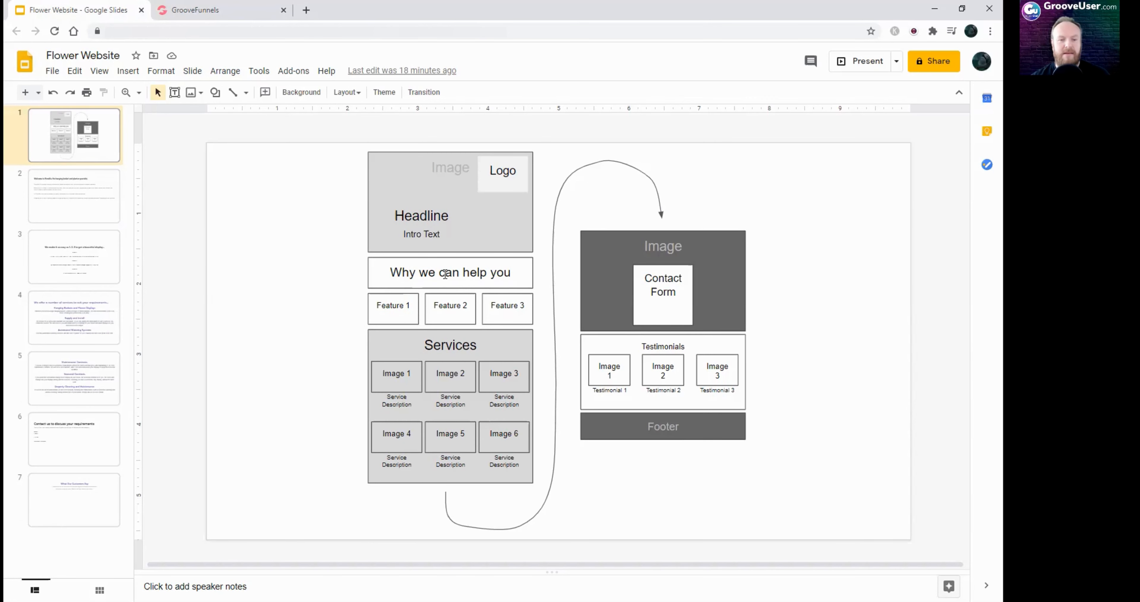
click(202, 18)
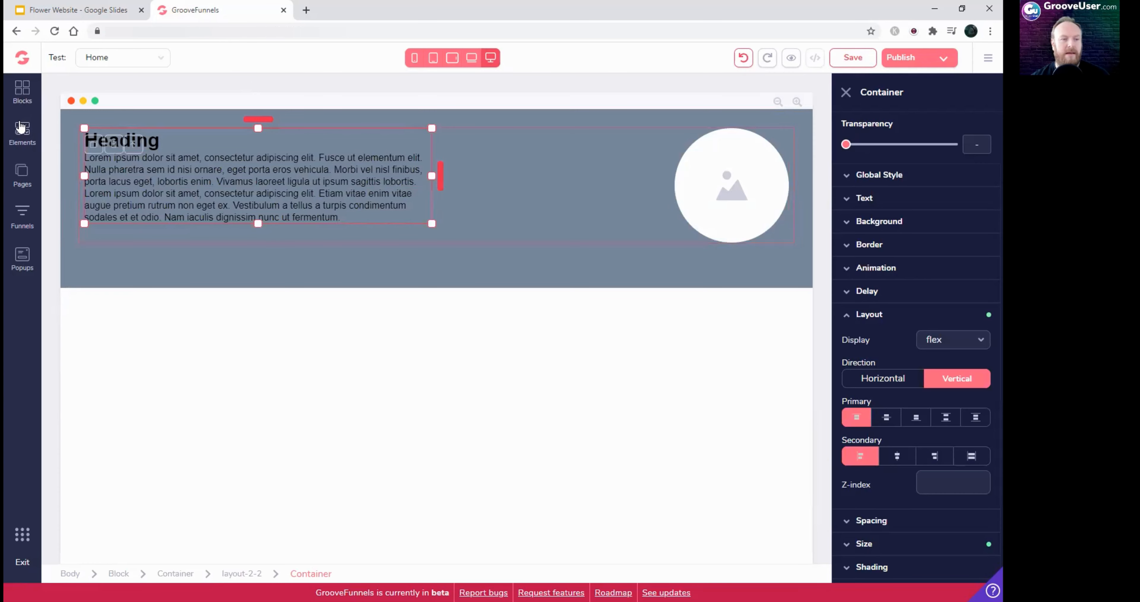
click(22, 104)
click(136, 129)
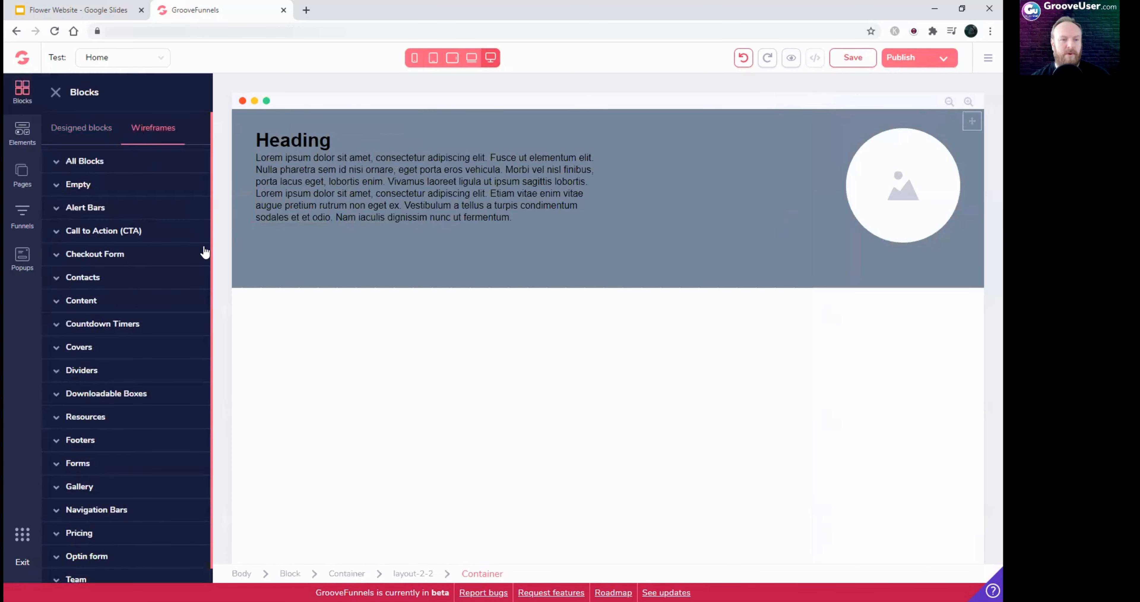
click(82, 186)
drag(131, 261, 389, 347)
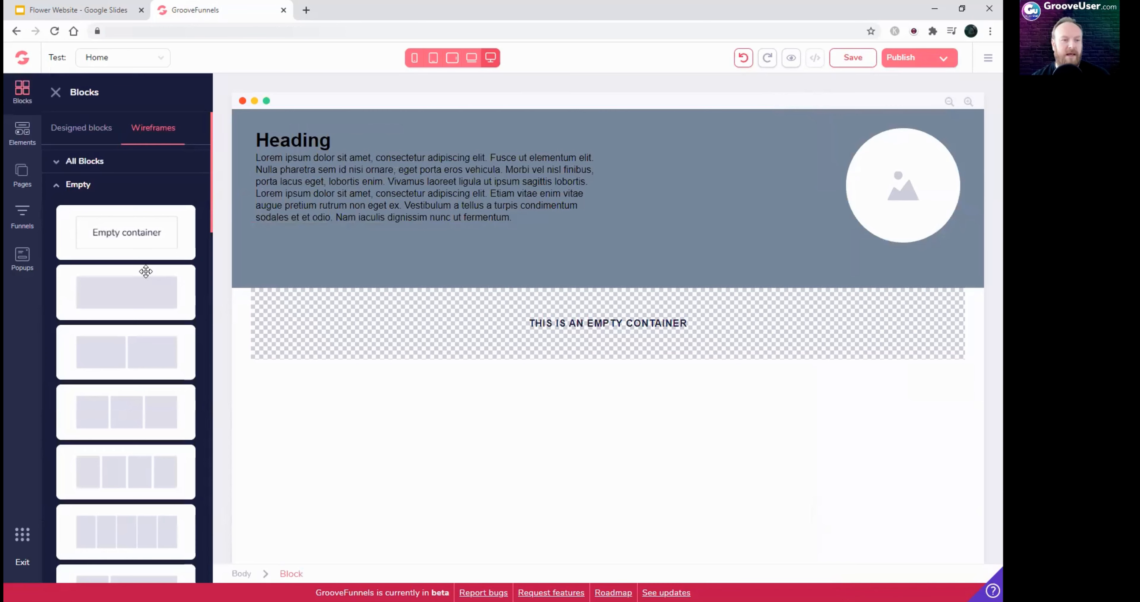
Step: Place an H2 heading in the empty container and change its text to "Why we can help you", matching the wireframe slide
click(23, 133)
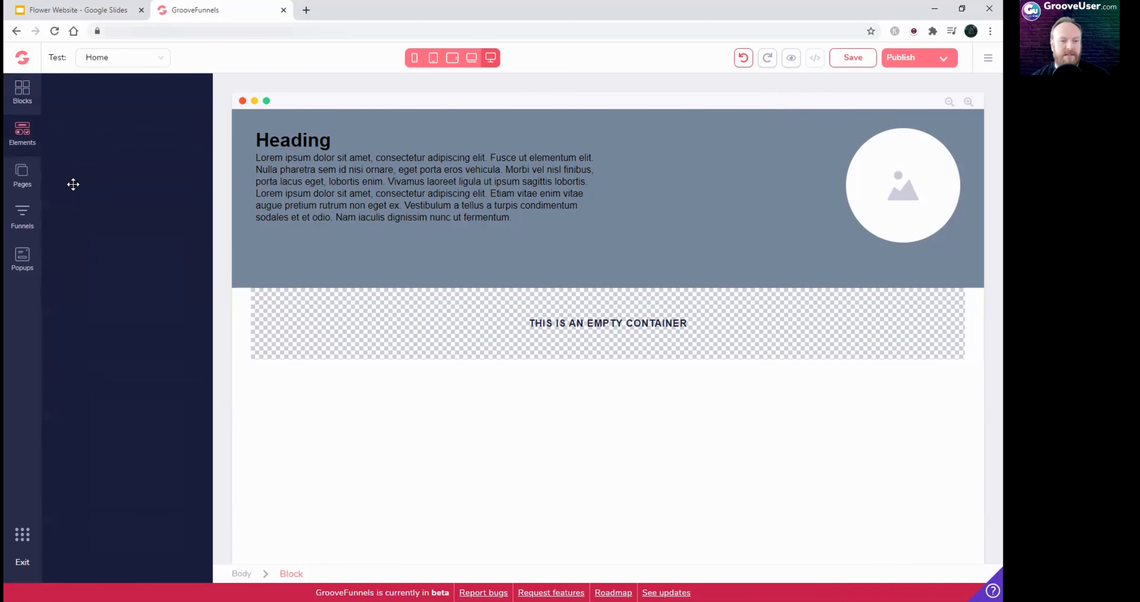
drag(130, 445, 434, 308)
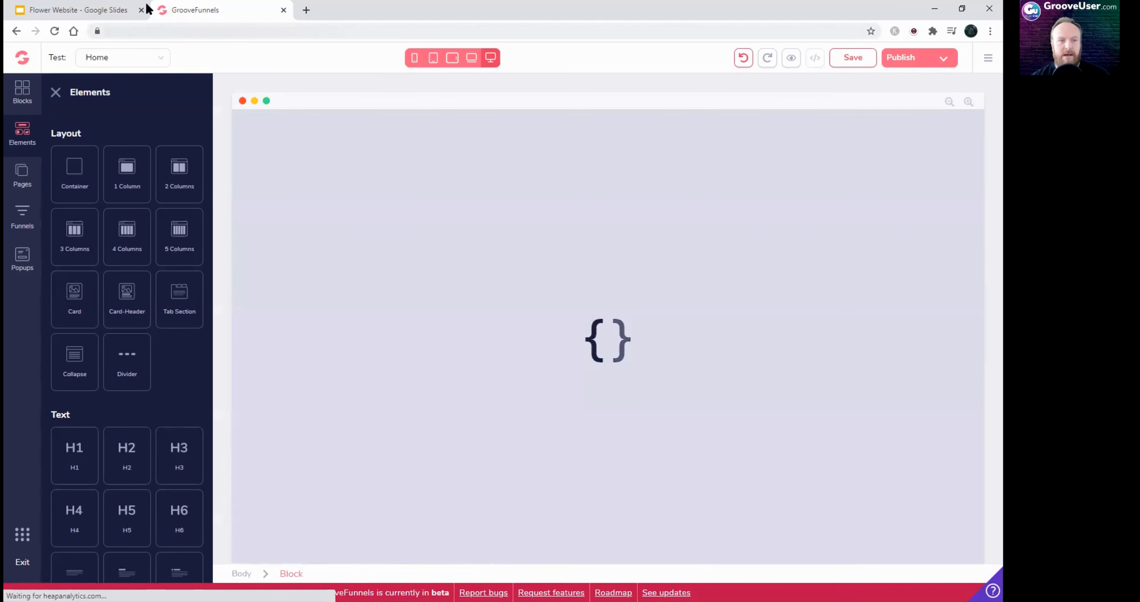
click(111, 10)
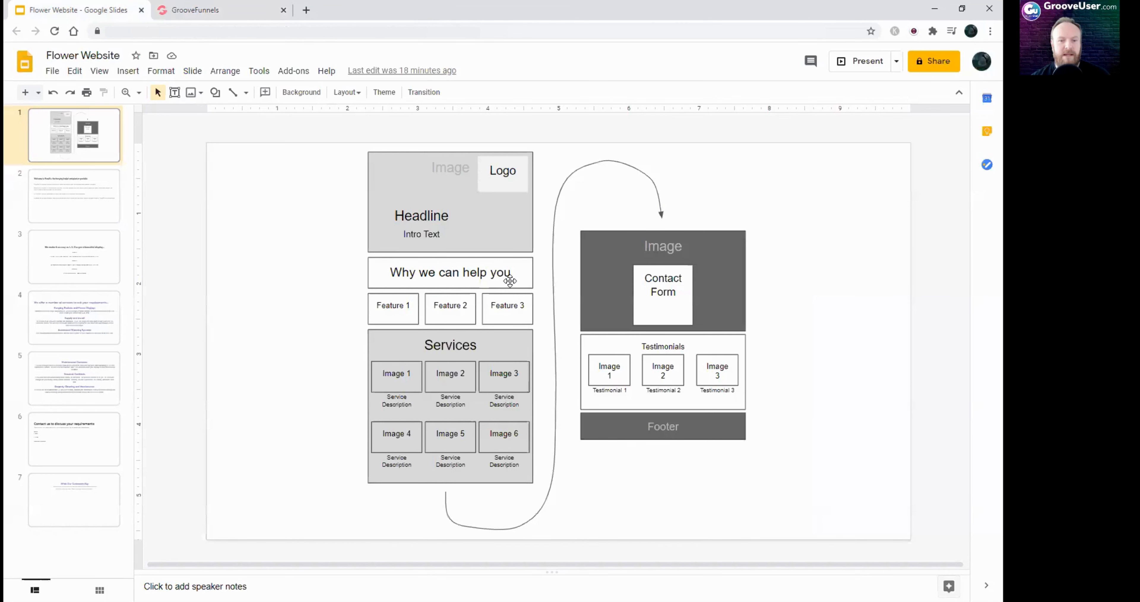
click(208, 10)
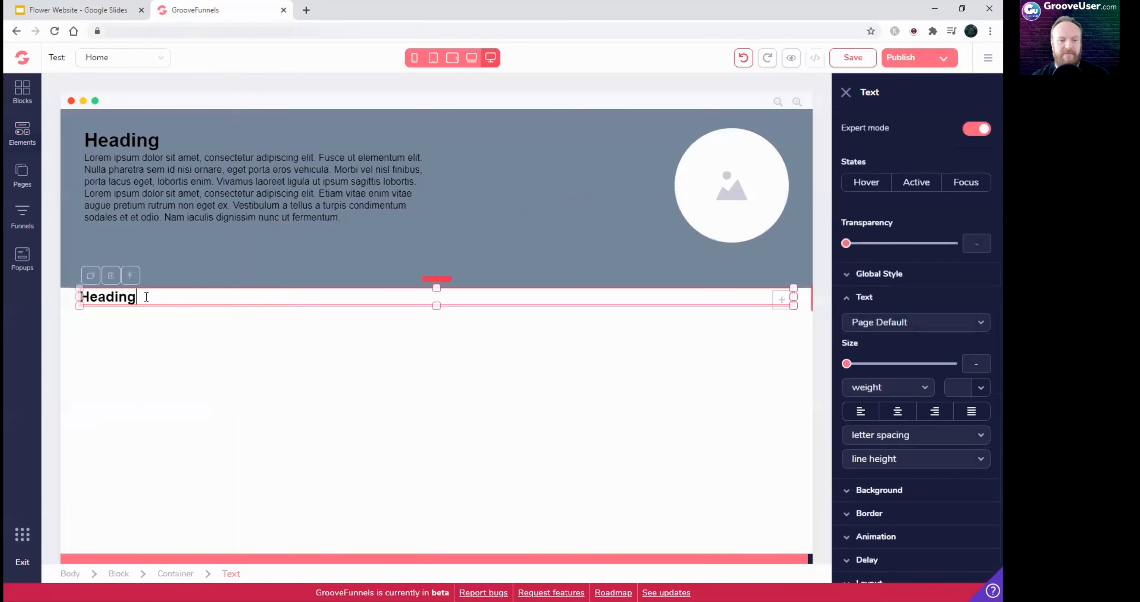
double_click(122, 296)
text(Why we can hel)
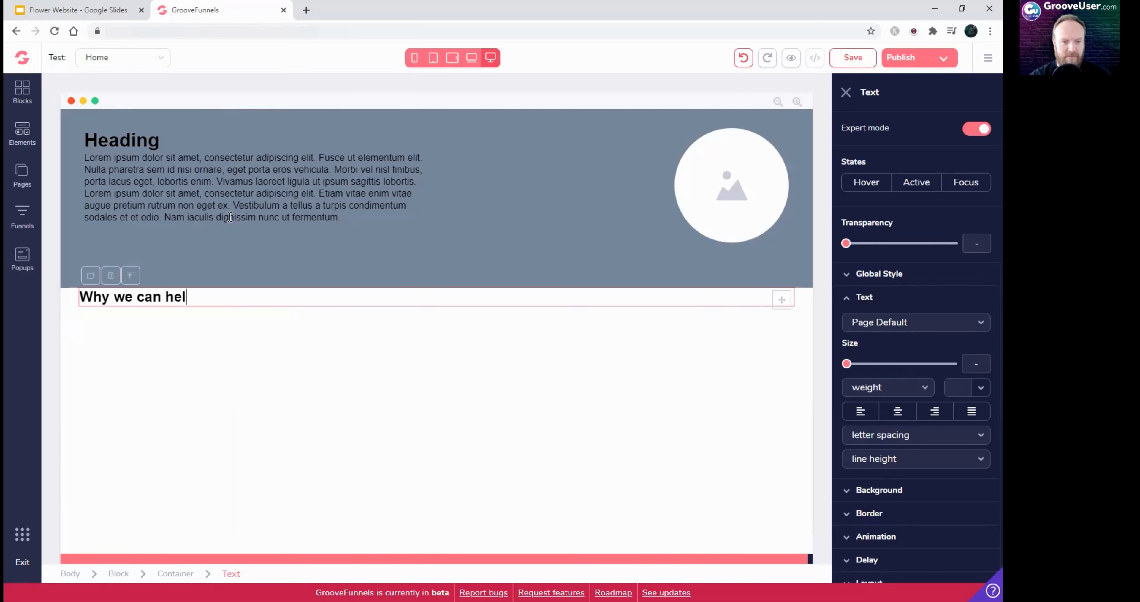
text(p you)
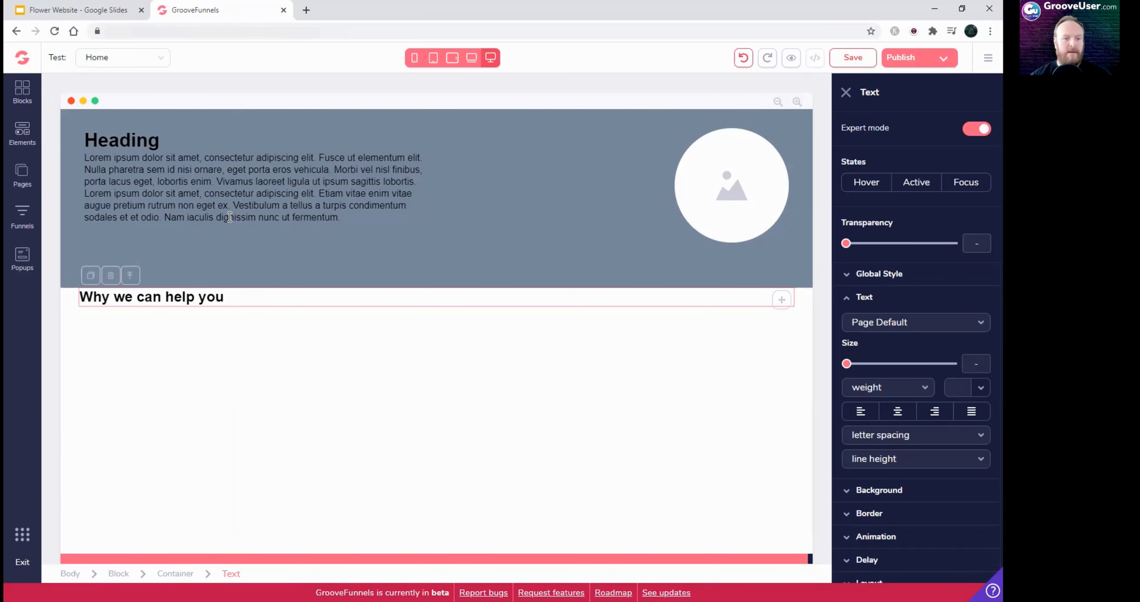
Step: Select the block that holds the "Why we can help you" heading and center its text
click(226, 294)
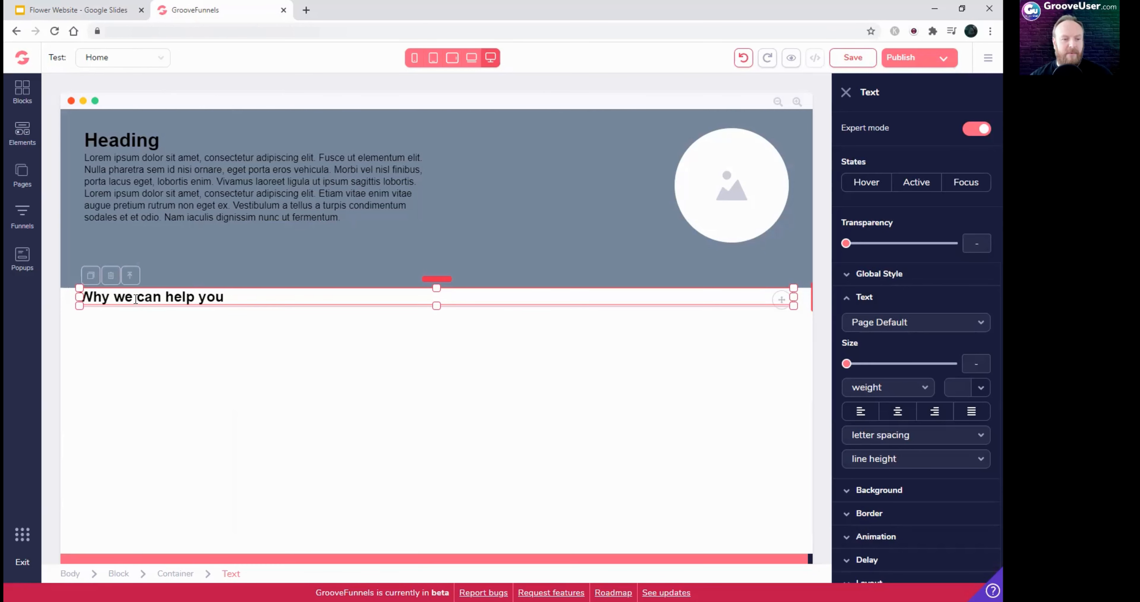
click(131, 278)
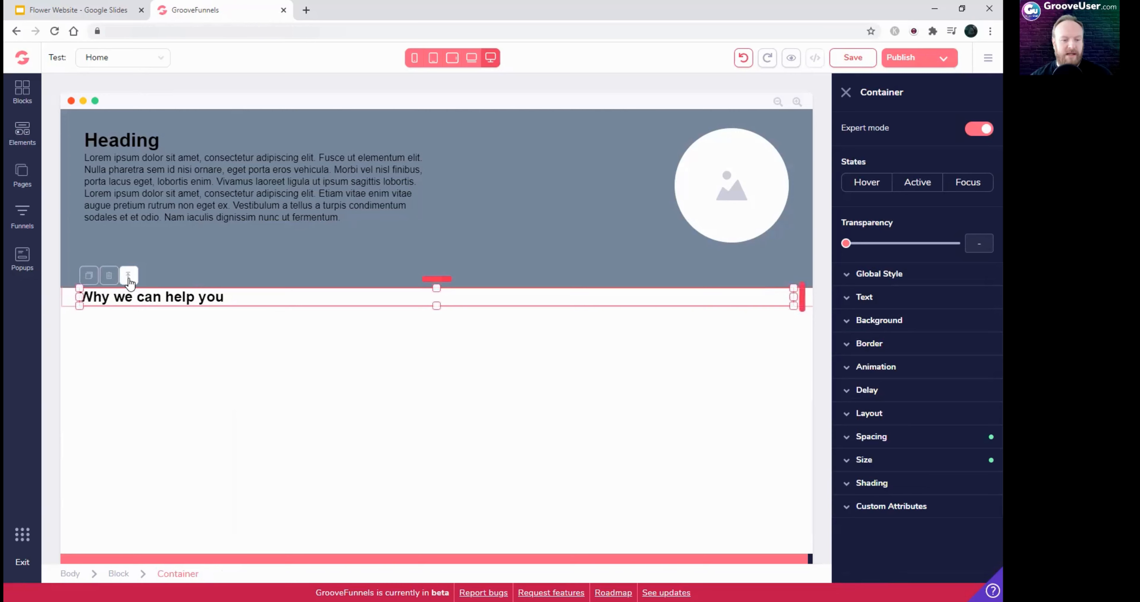
click(129, 277)
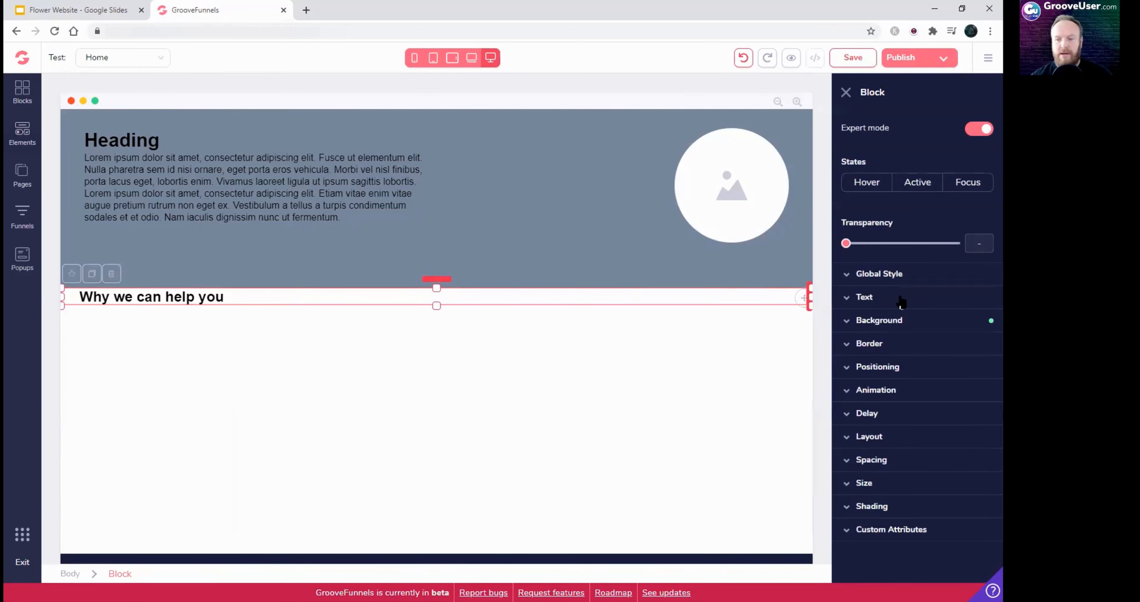
click(861, 302)
click(897, 412)
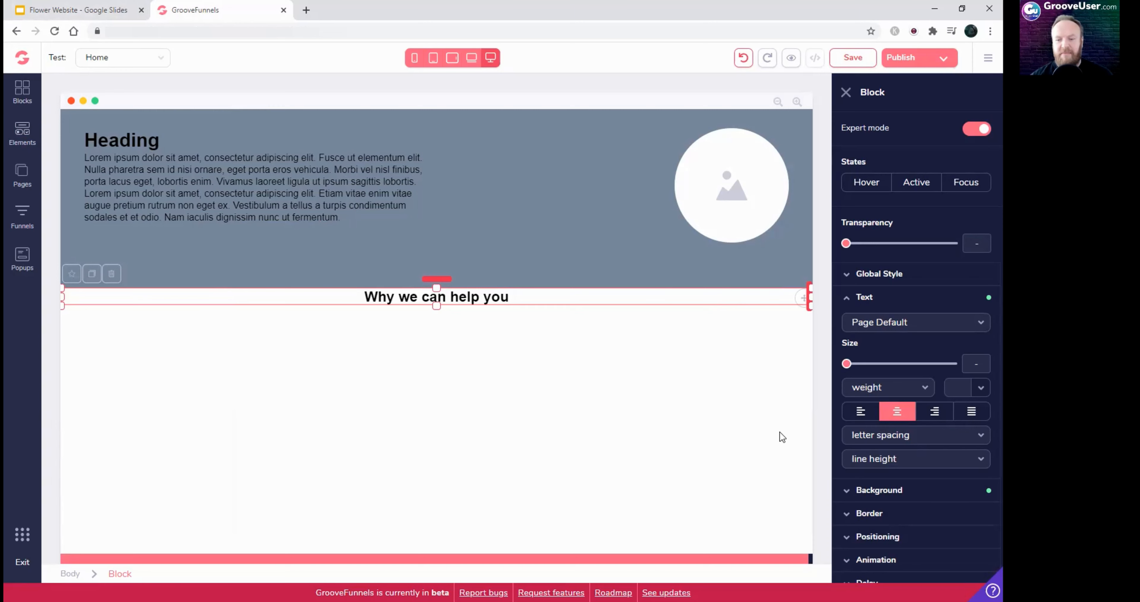
Step: Set the top and bottom padding of the "Why we can help you" block to 1rem
scroll(901, 513, down, 2)
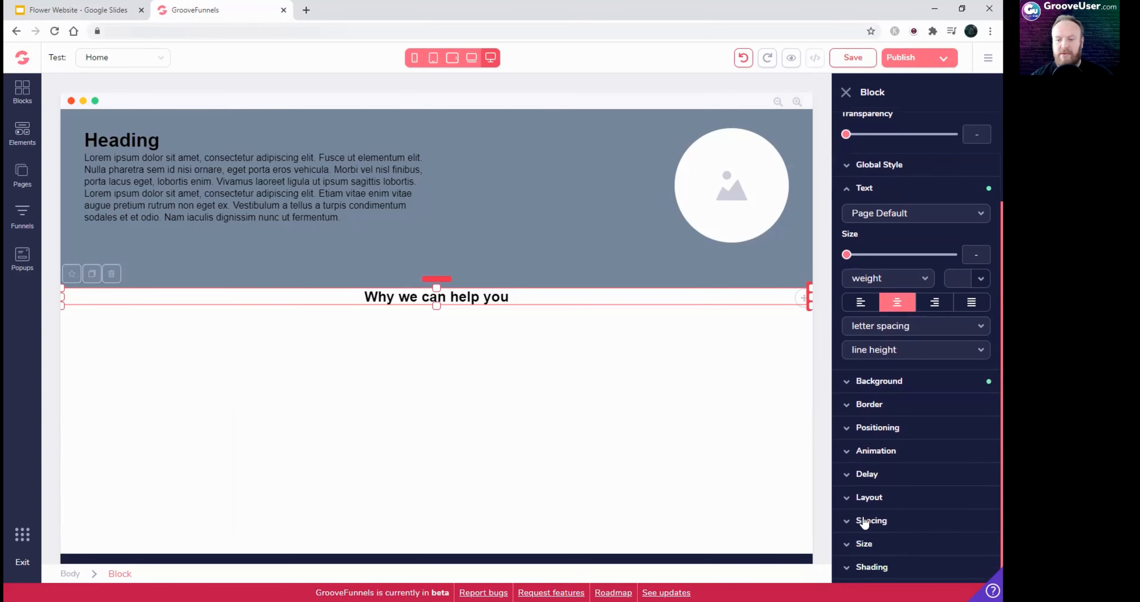
click(872, 520)
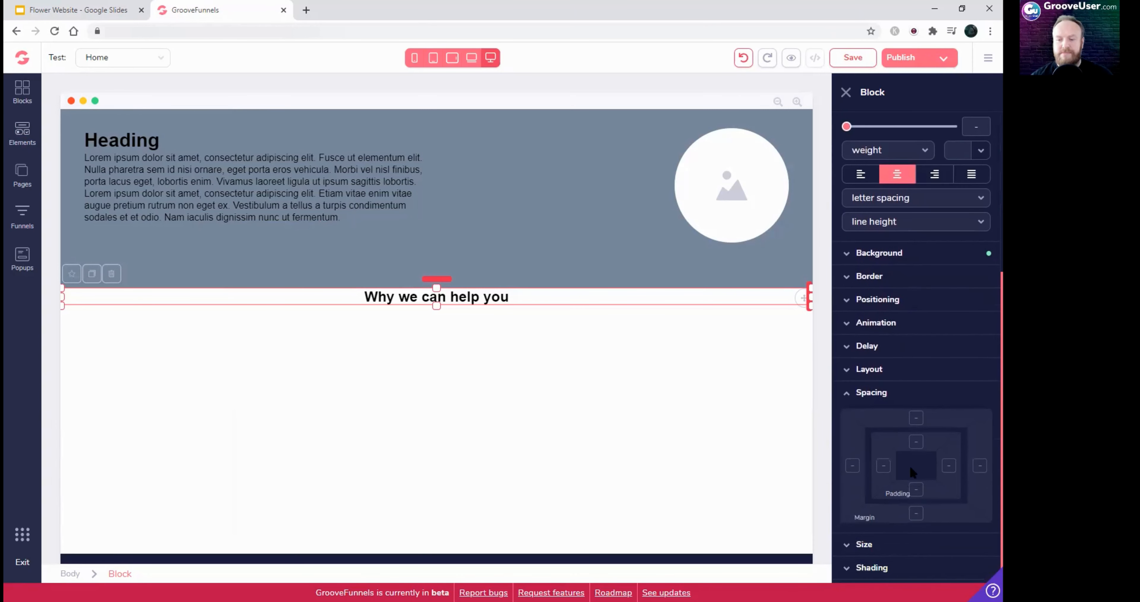
click(917, 441)
click(916, 489)
drag(847, 537, 872, 538)
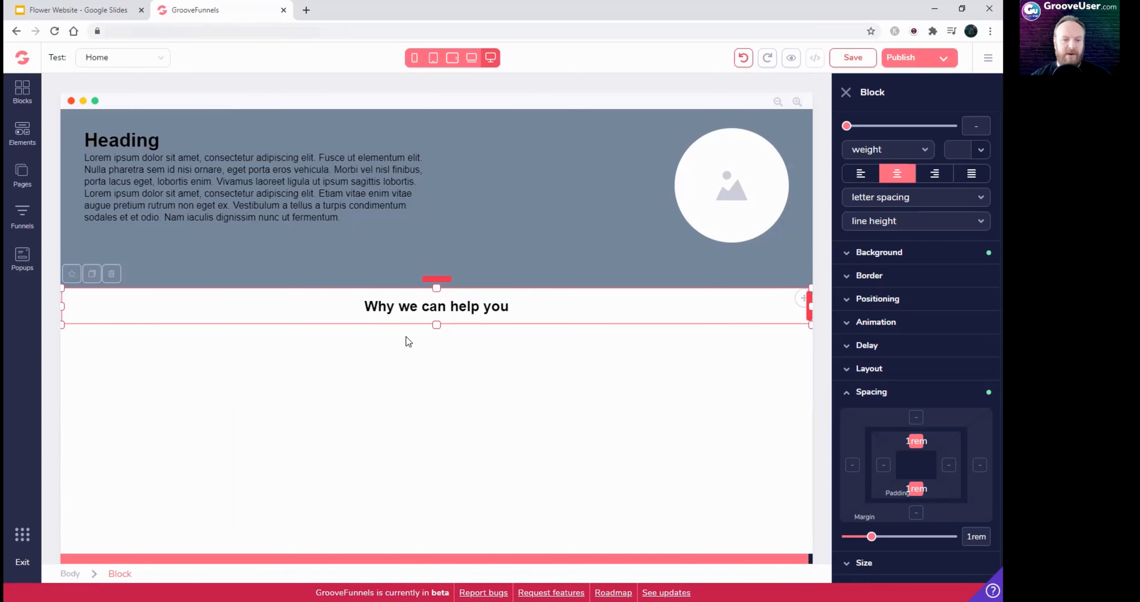
Step: Check the wireframe in the Flower Website slides for the section below "Why we can help you" and return to GrooveFunnels
click(82, 13)
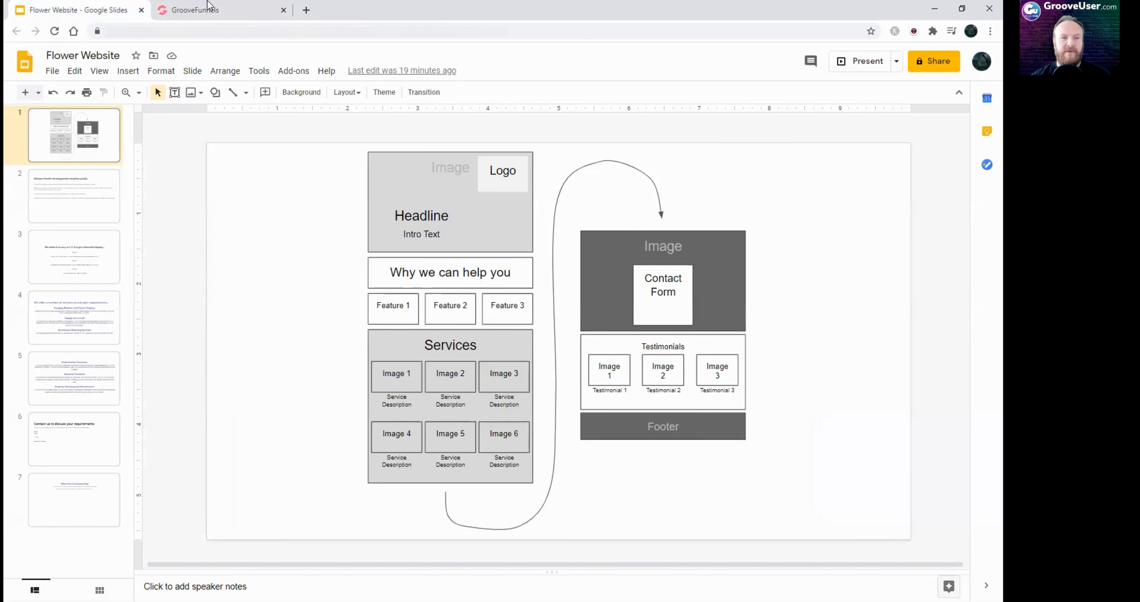
click(211, 10)
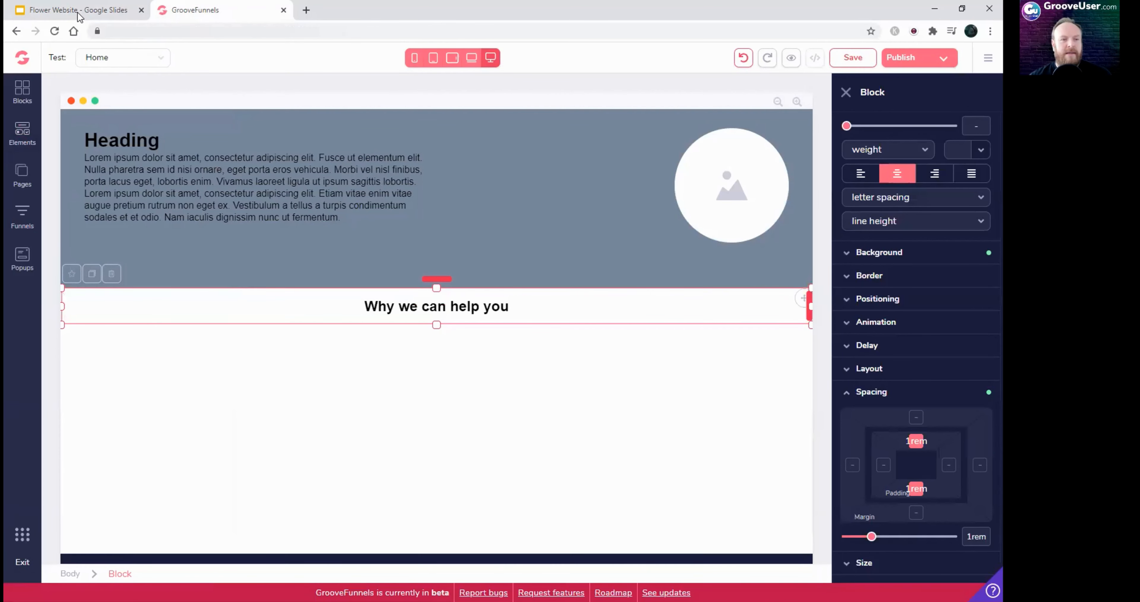
Step: Add an empty container block below the "Why we can help you" heading and place a 3 Columns layout in it
click(81, 10)
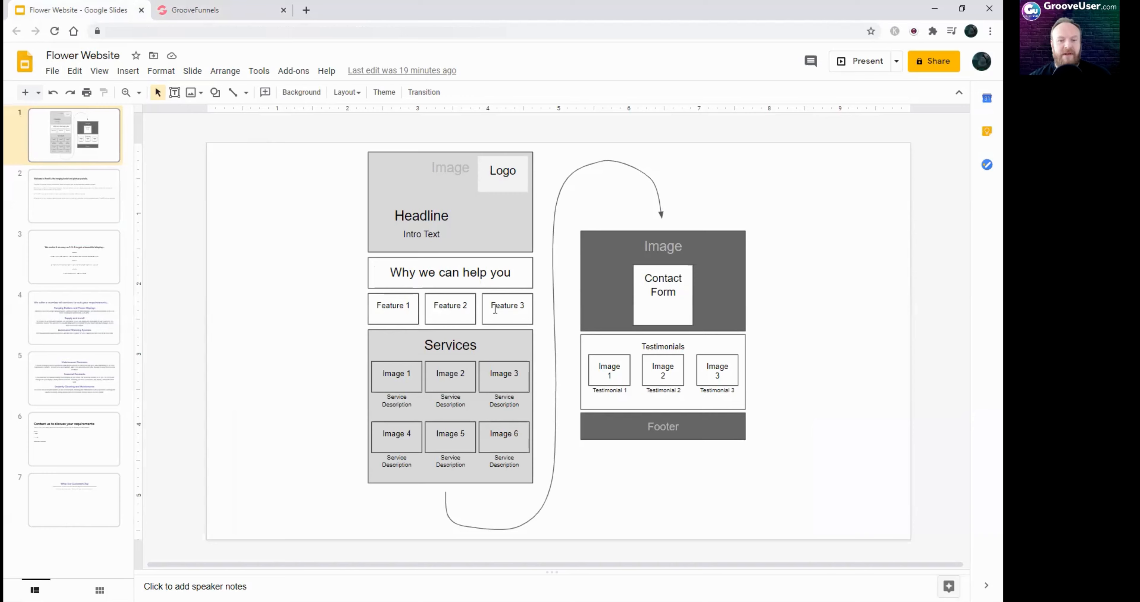
click(216, 10)
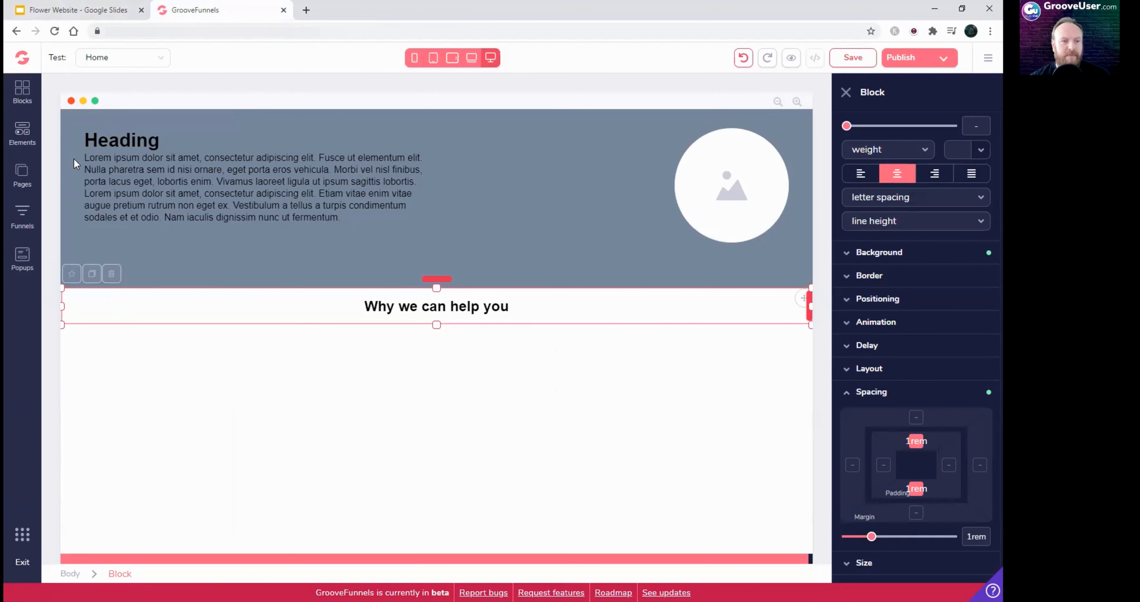
click(22, 91)
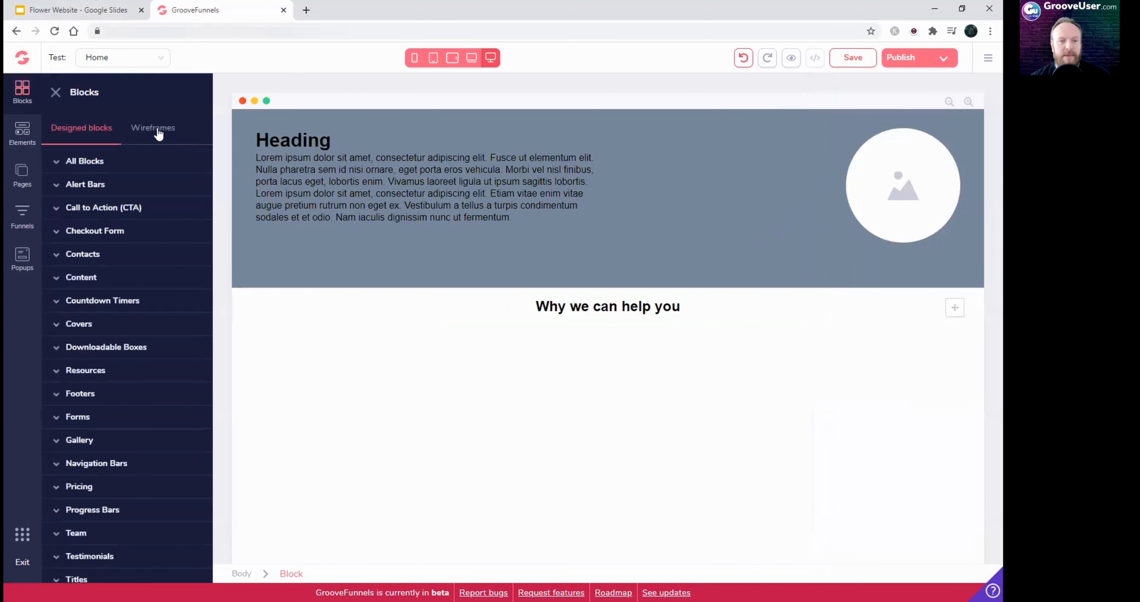
click(157, 129)
click(86, 186)
drag(147, 247, 471, 417)
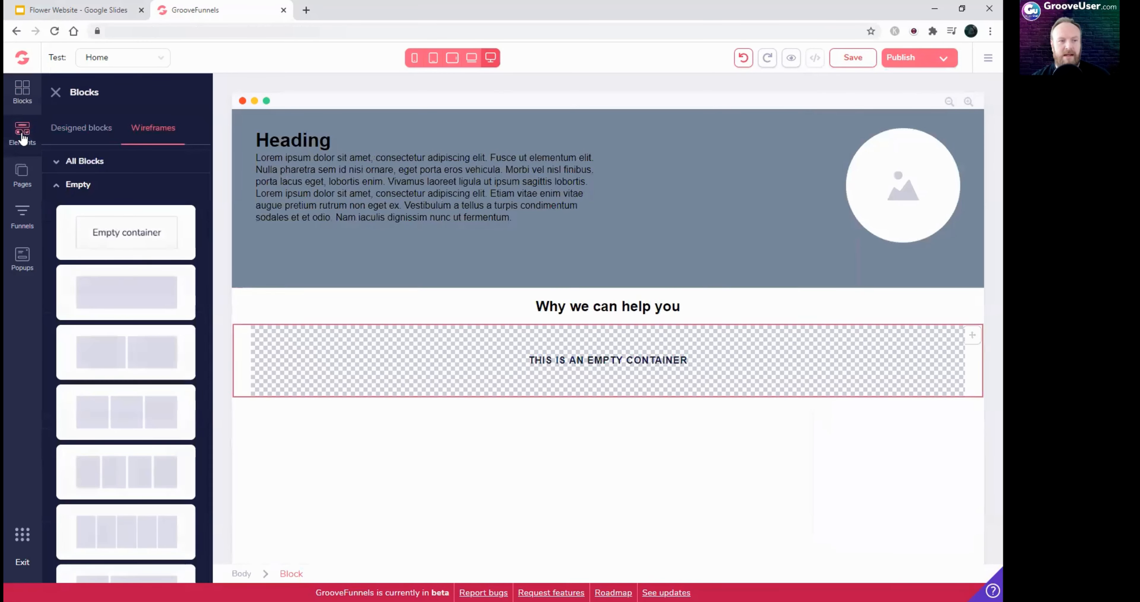
click(22, 137)
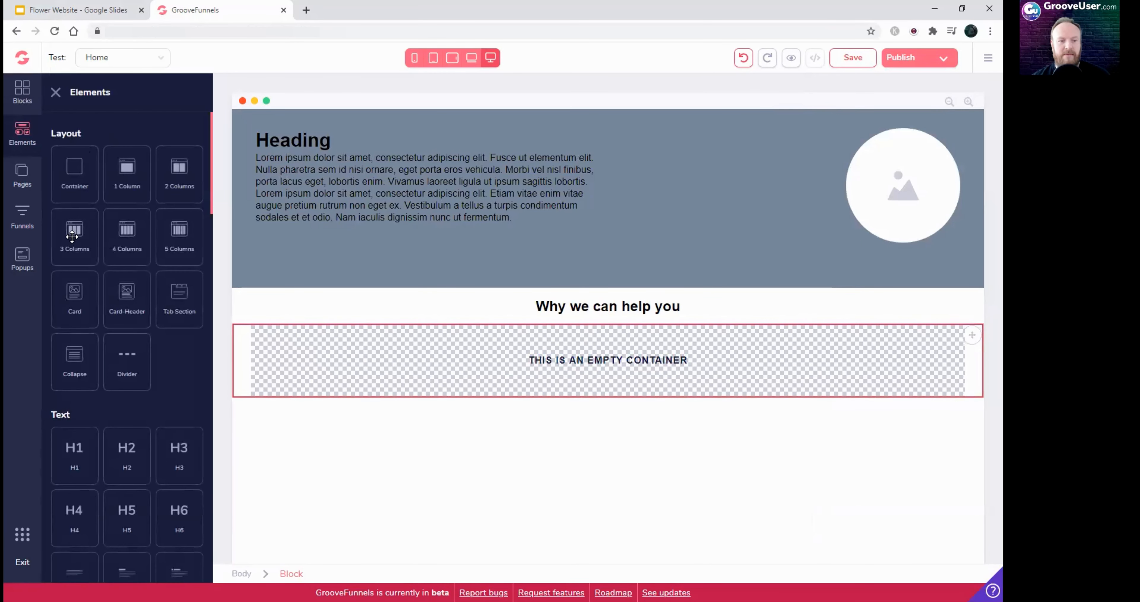
drag(74, 231, 378, 397)
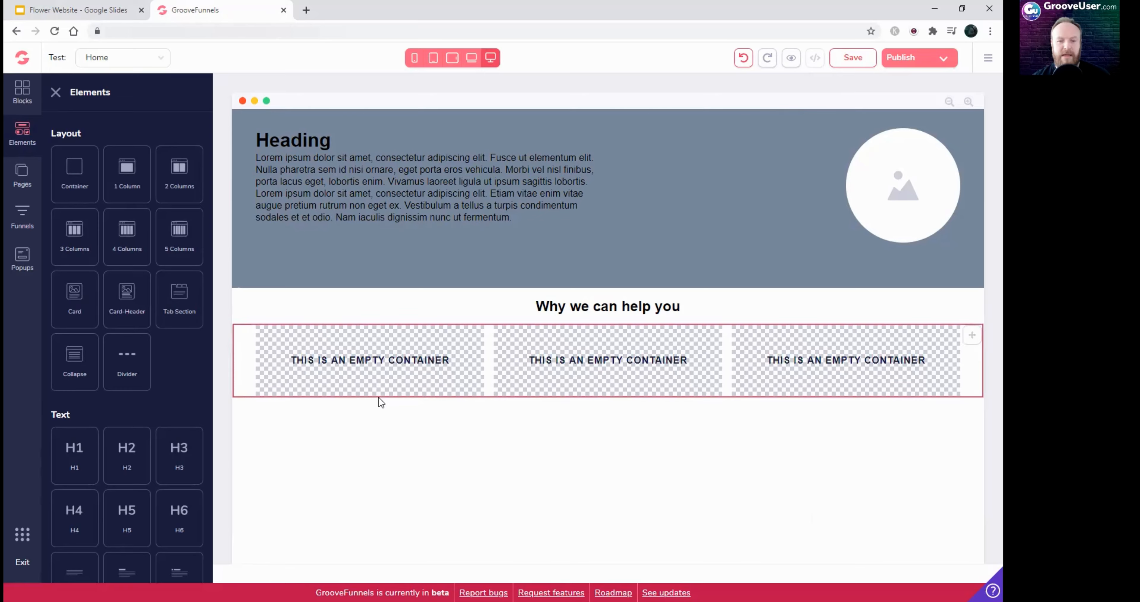
Step: Check the feature row in the Flower Website wireframe, return to GrooveFunnels and place an Icon element in the first column
click(88, 11)
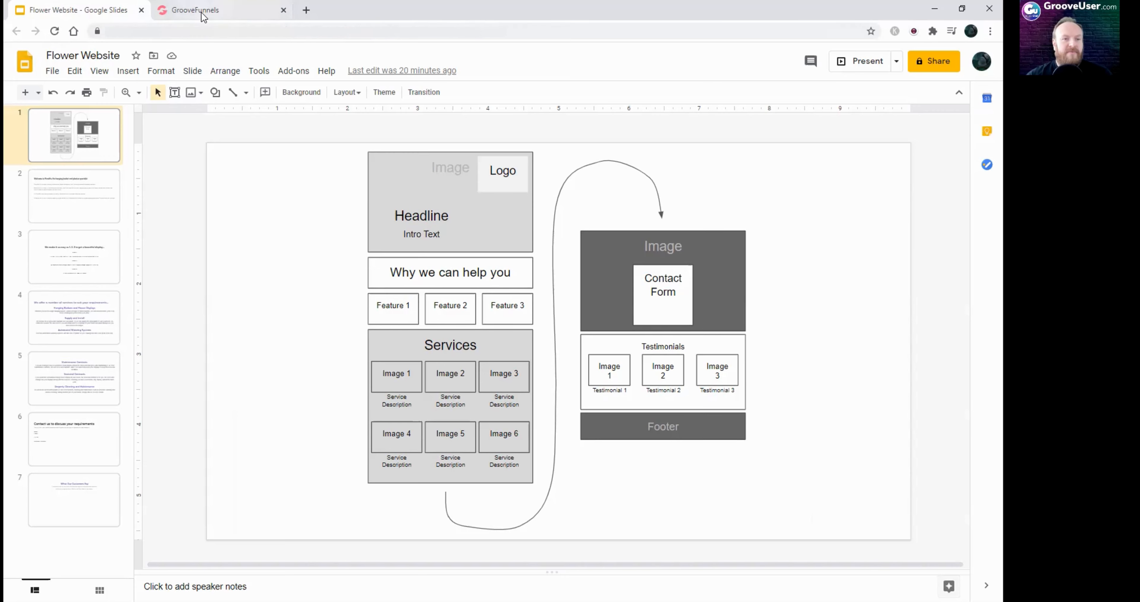
click(213, 10)
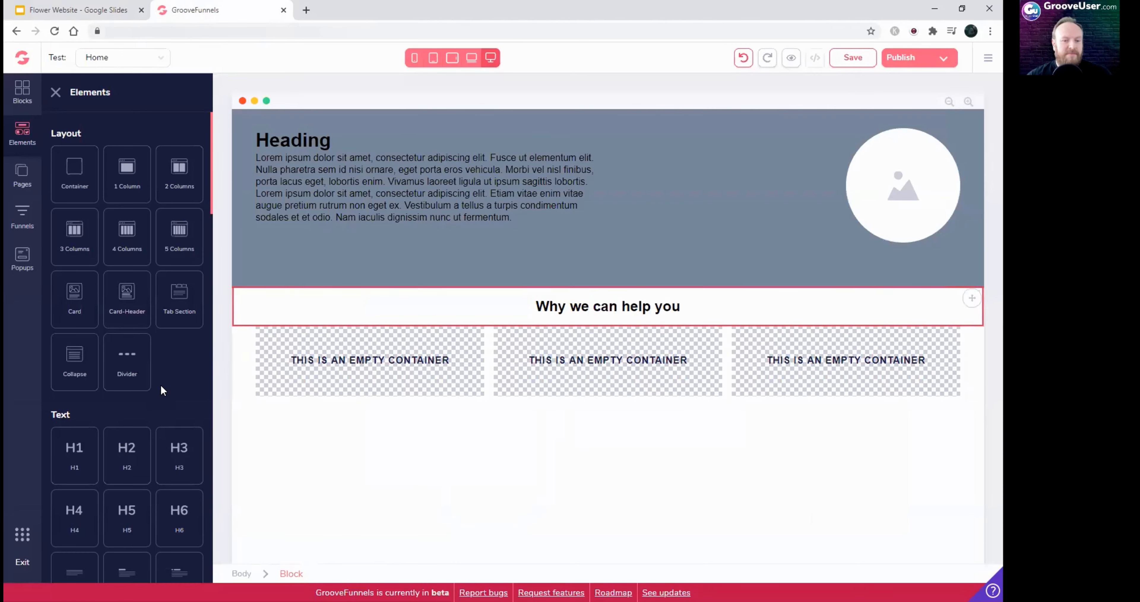
scroll(162, 392, down, 3)
scroll(157, 356, down, 6)
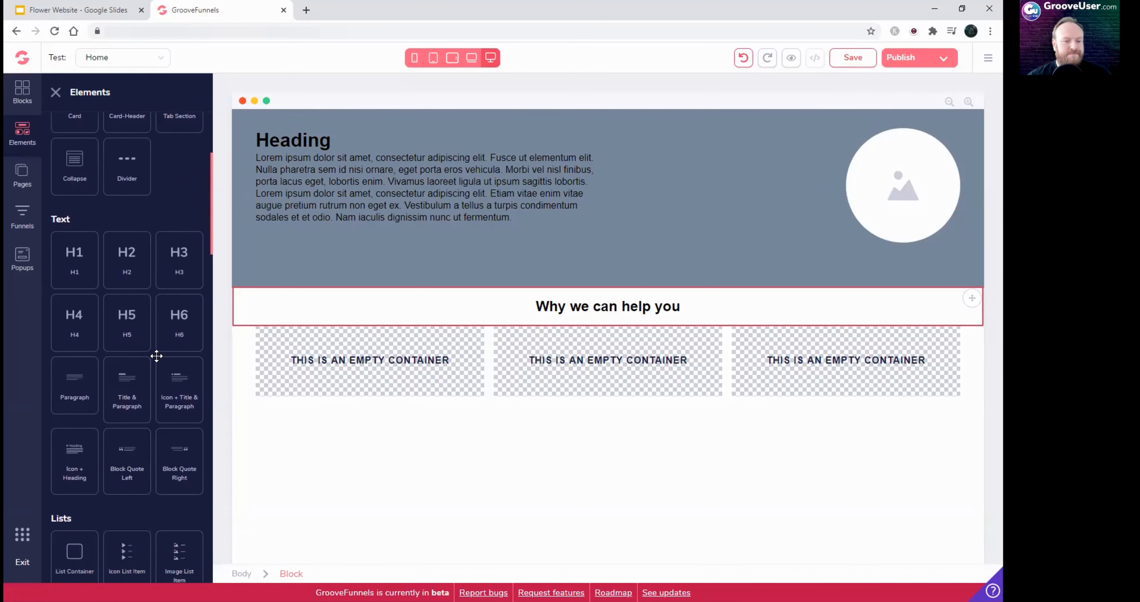
scroll(126, 346, down, 7)
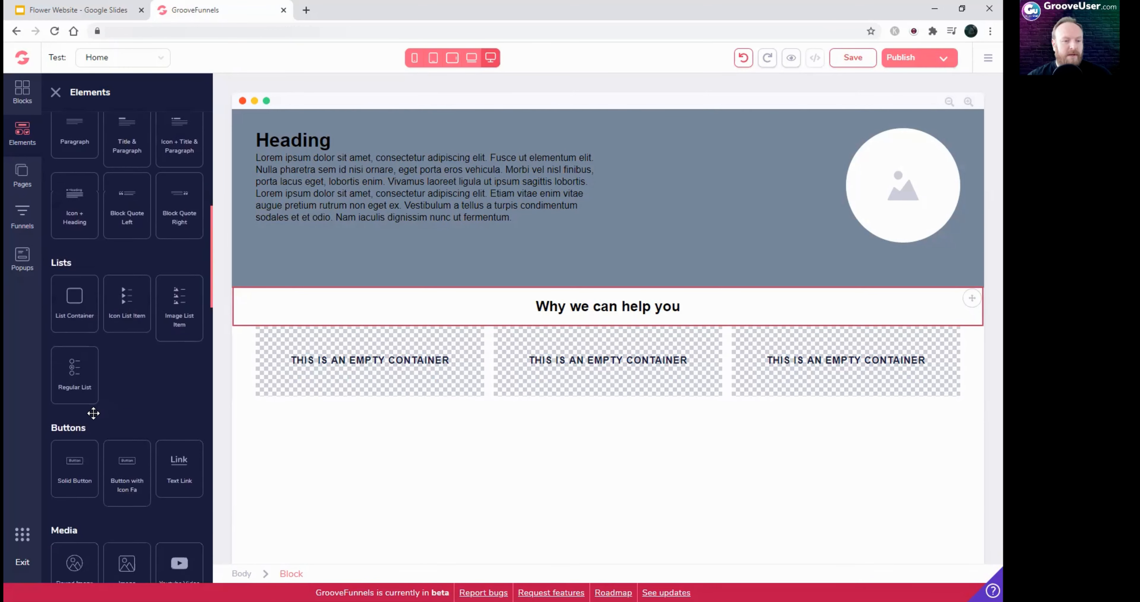
scroll(133, 359, down, 1)
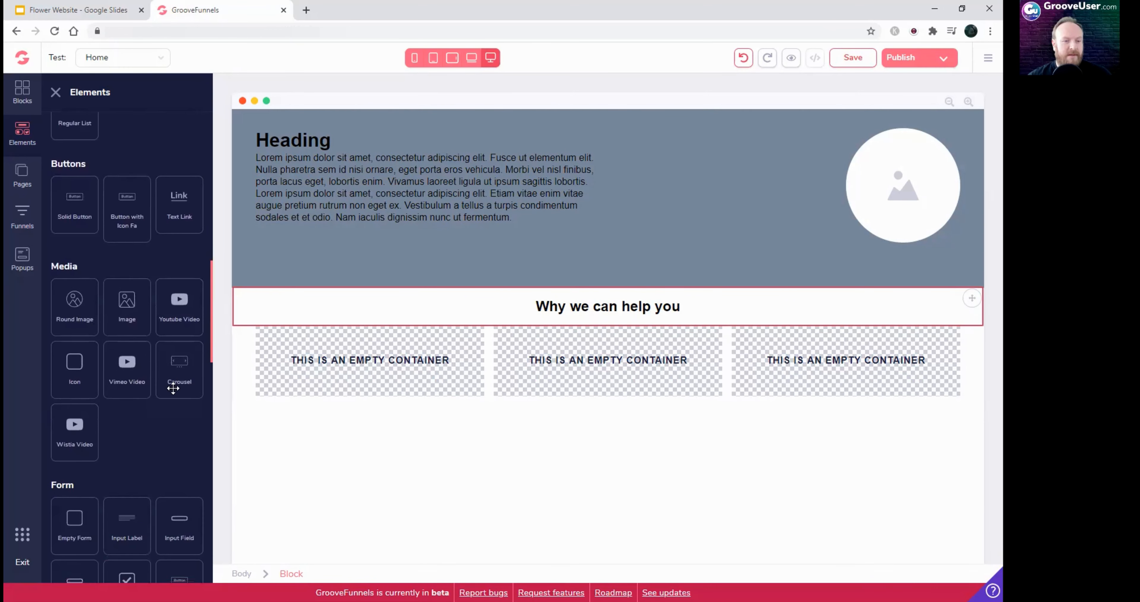
drag(73, 364, 277, 347)
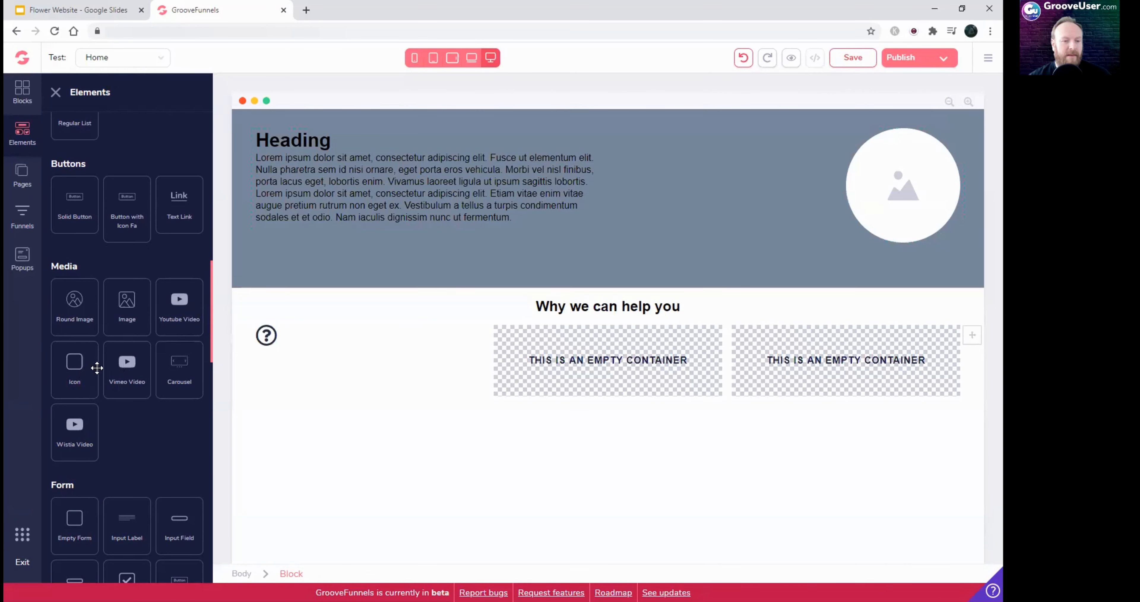
Step: Add an H3 heading and a paragraph beneath the icon in the first column
scroll(80, 427, up, 3)
scroll(80, 427, up, 7)
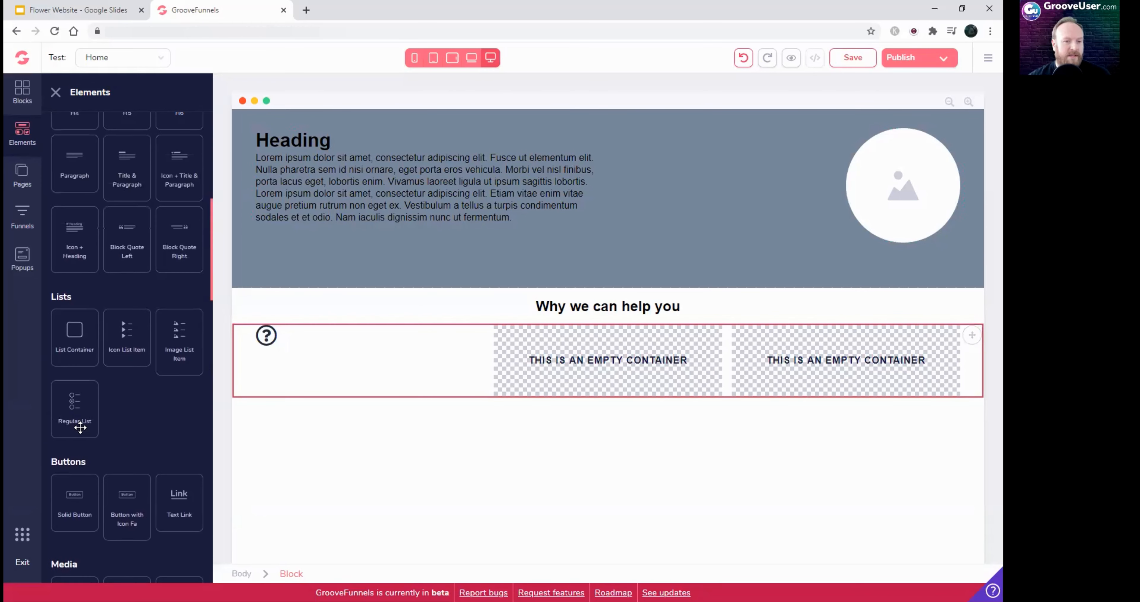
drag(178, 332, 267, 350)
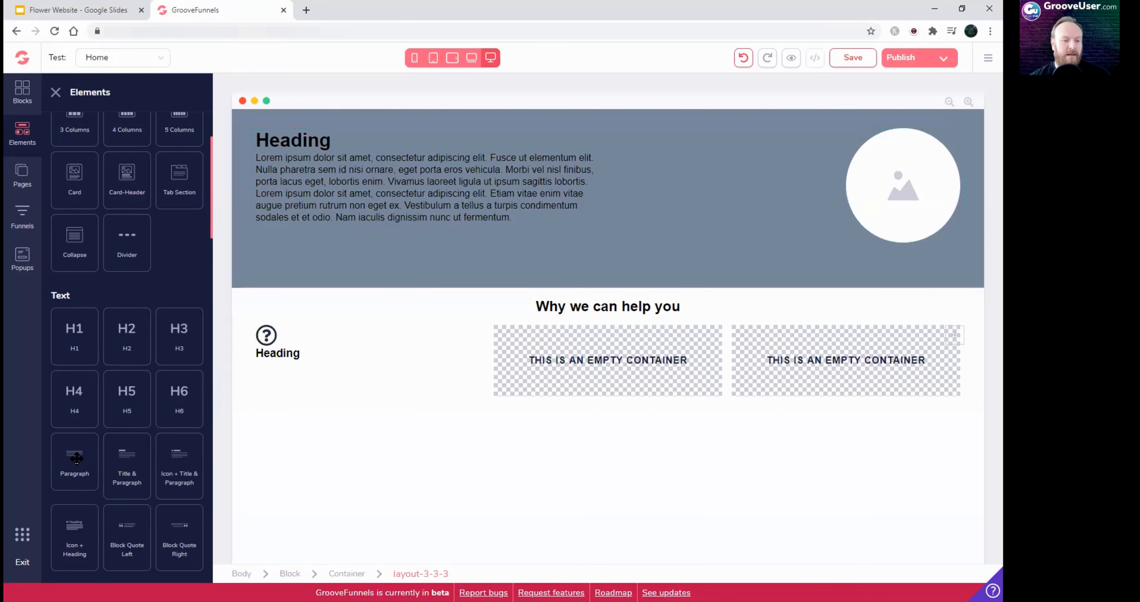
drag(72, 457, 265, 461)
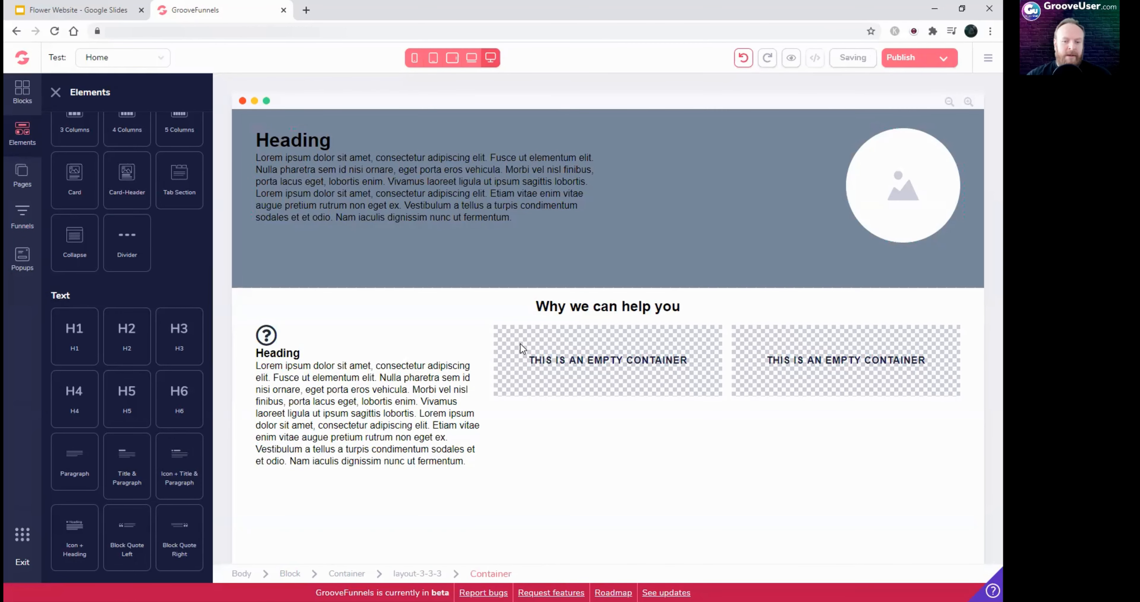
Step: Place an Icon element in each of the empty second and third columns
click(417, 331)
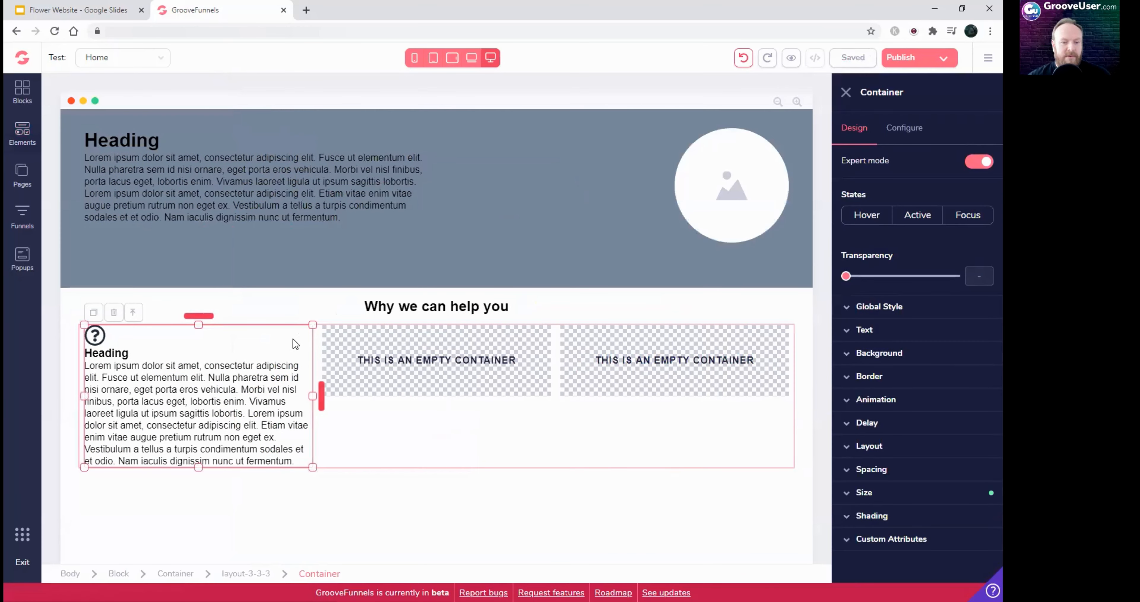
click(23, 133)
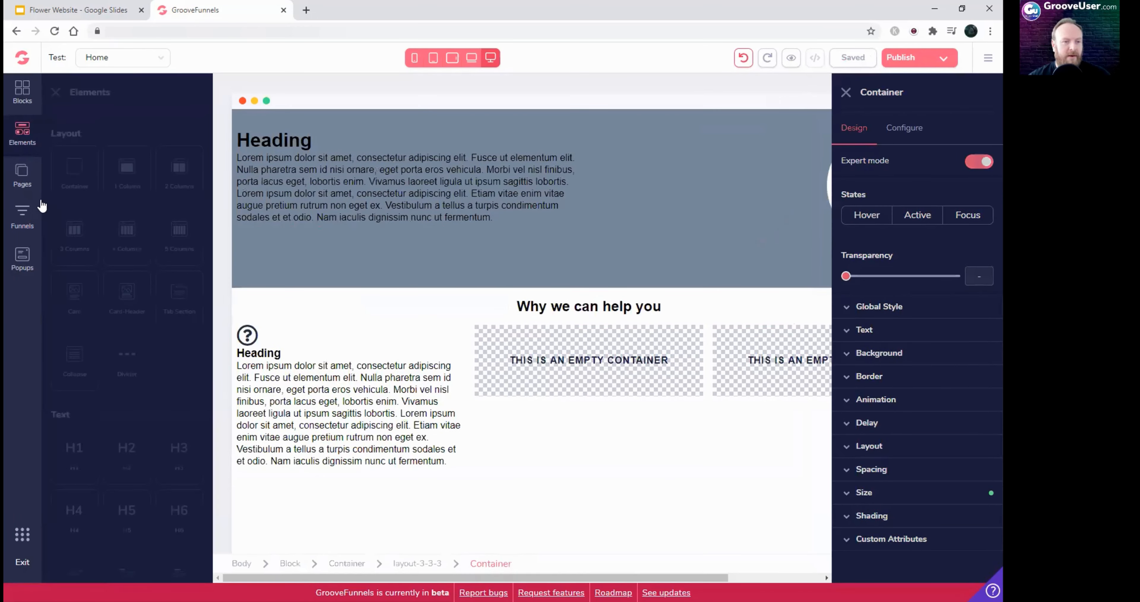
scroll(93, 441, down, 5)
scroll(93, 441, down, 1)
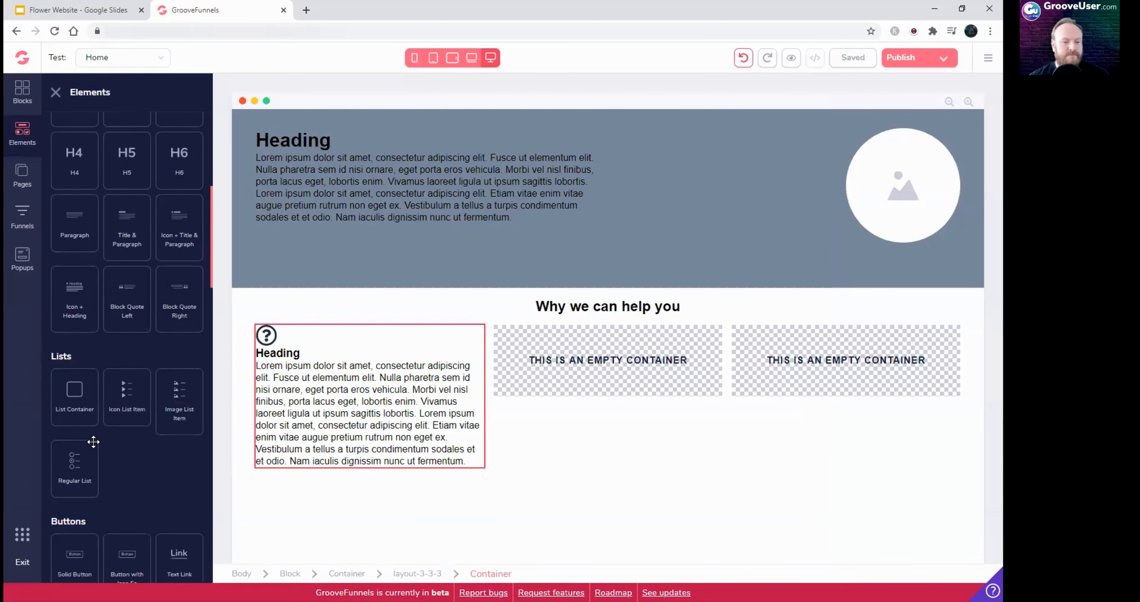
scroll(75, 443, down, 5)
scroll(74, 476, down, 2)
drag(75, 426, 531, 347)
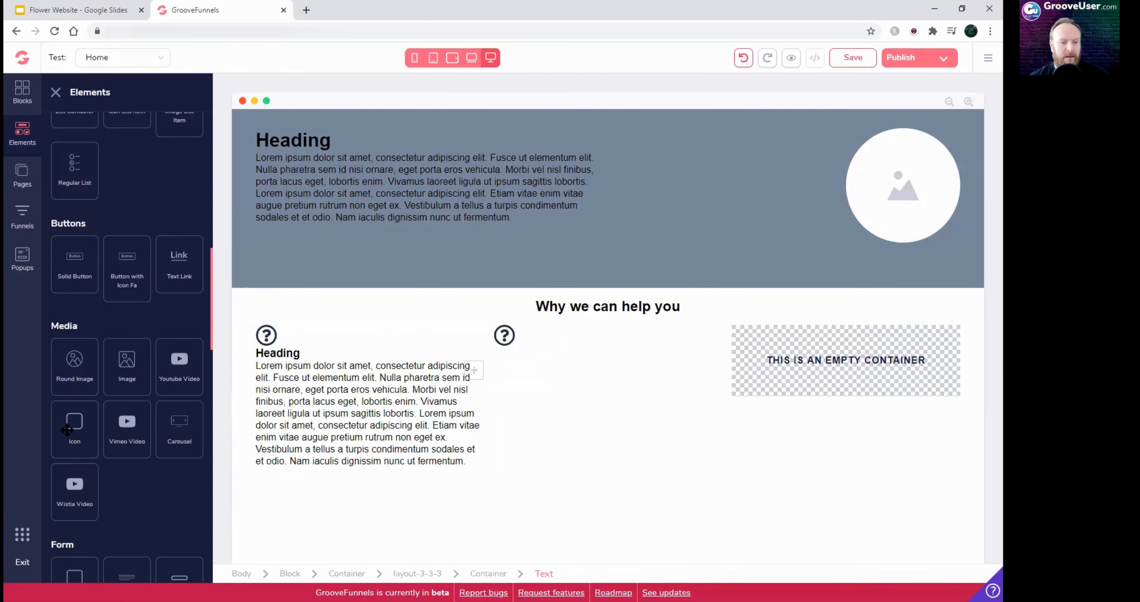
drag(745, 374, 755, 353)
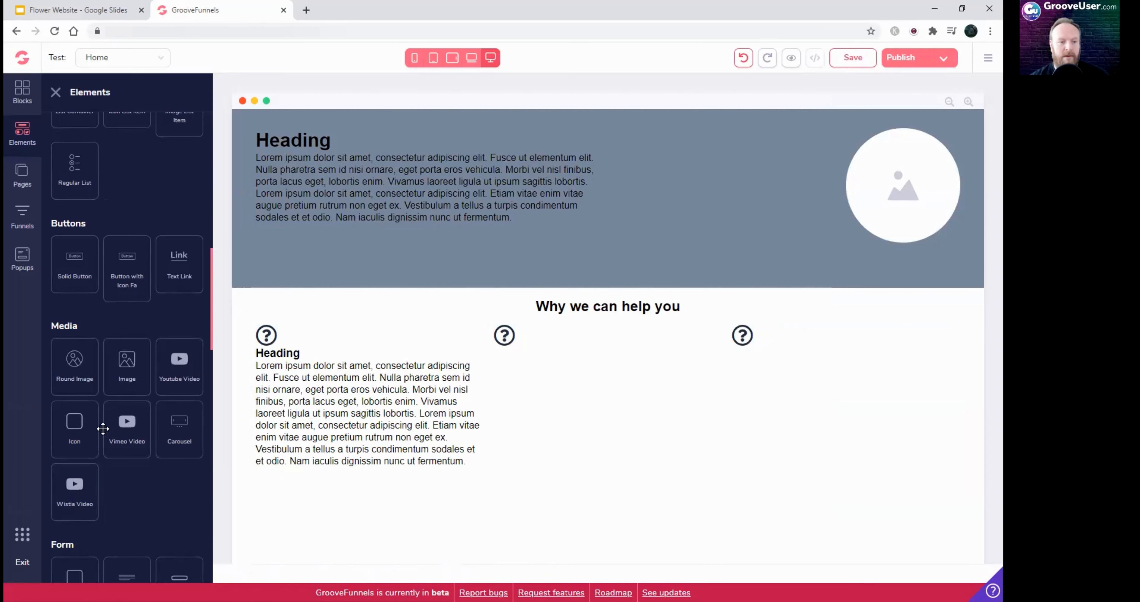
Step: Add an H3 heading to the second column and arrange it so the icon sits above the heading
scroll(91, 340, up, 10)
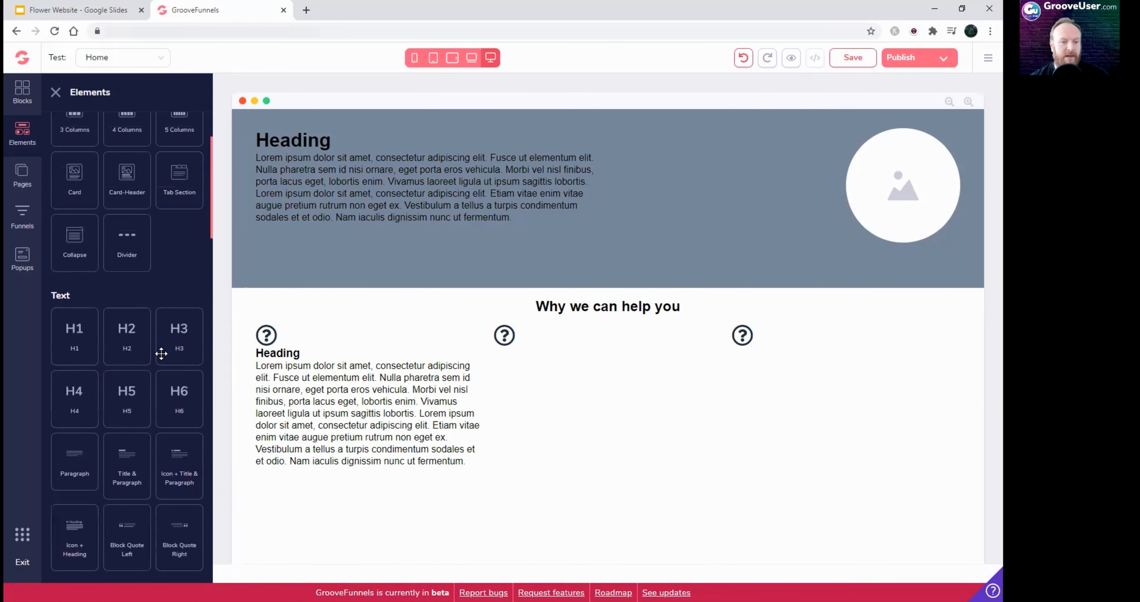
drag(178, 342, 517, 352)
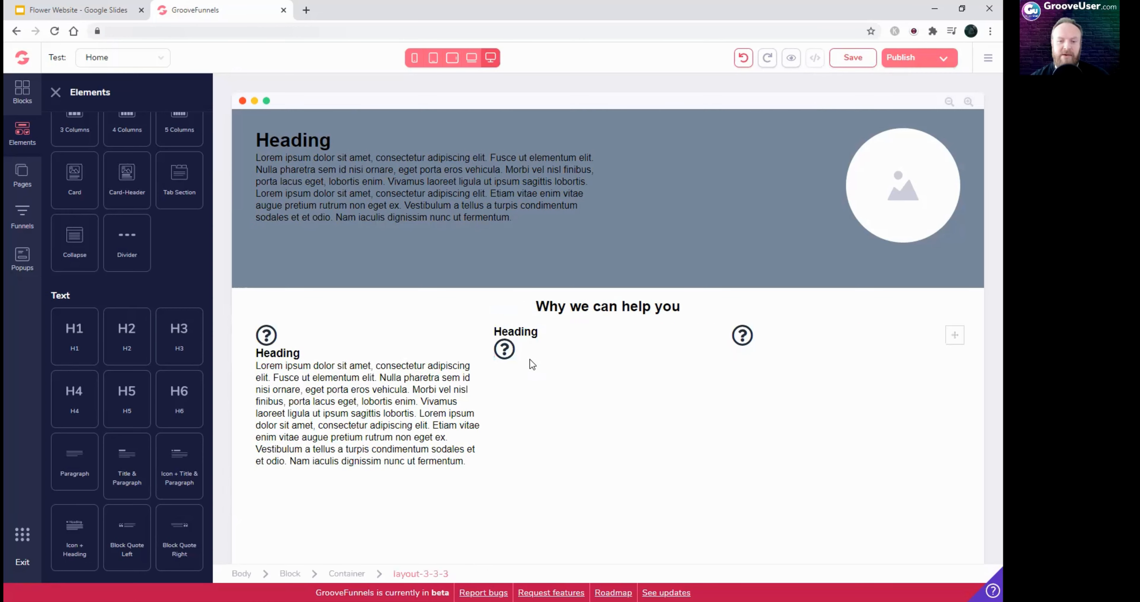
click(520, 332)
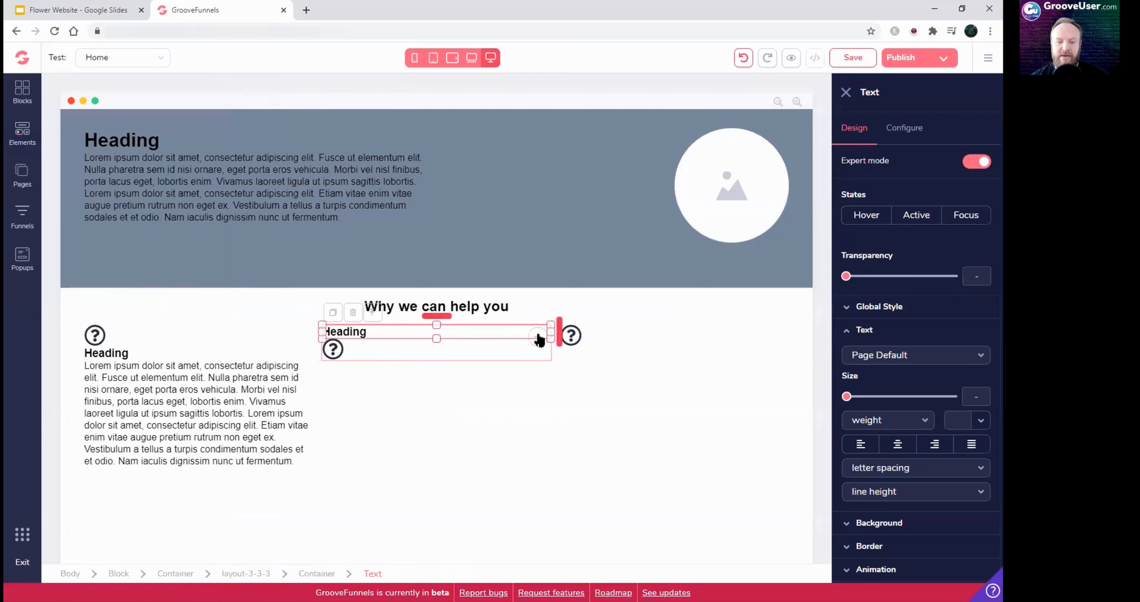
drag(537, 339, 434, 352)
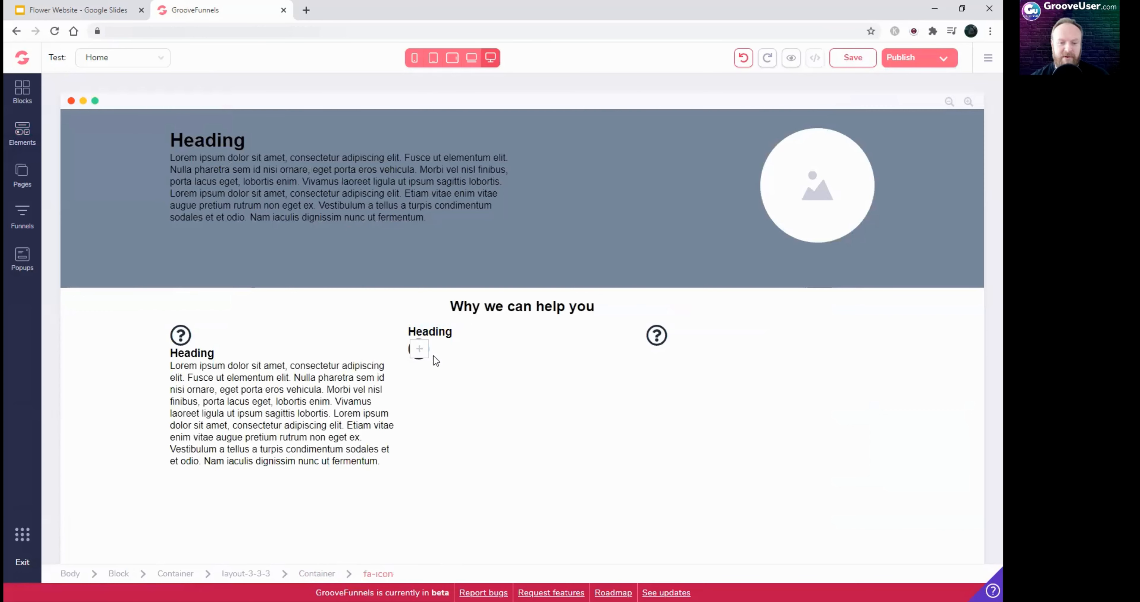
click(433, 356)
drag(335, 349, 337, 330)
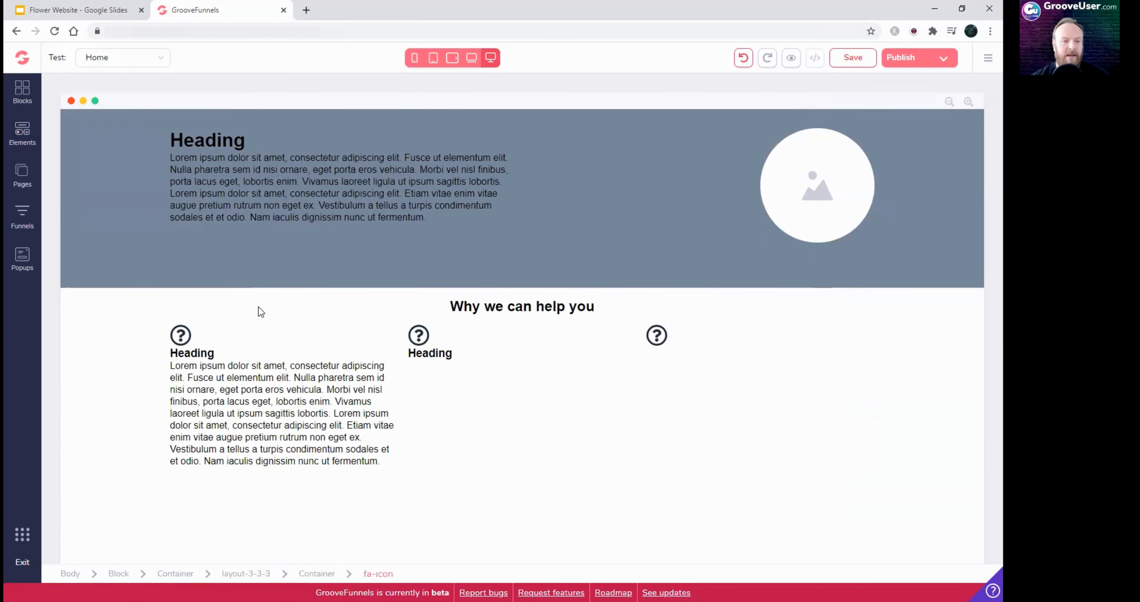
Step: Add an H3 heading below the third column's icon and a paragraph under the headings in the second and third columns
click(22, 132)
drag(175, 453, 783, 357)
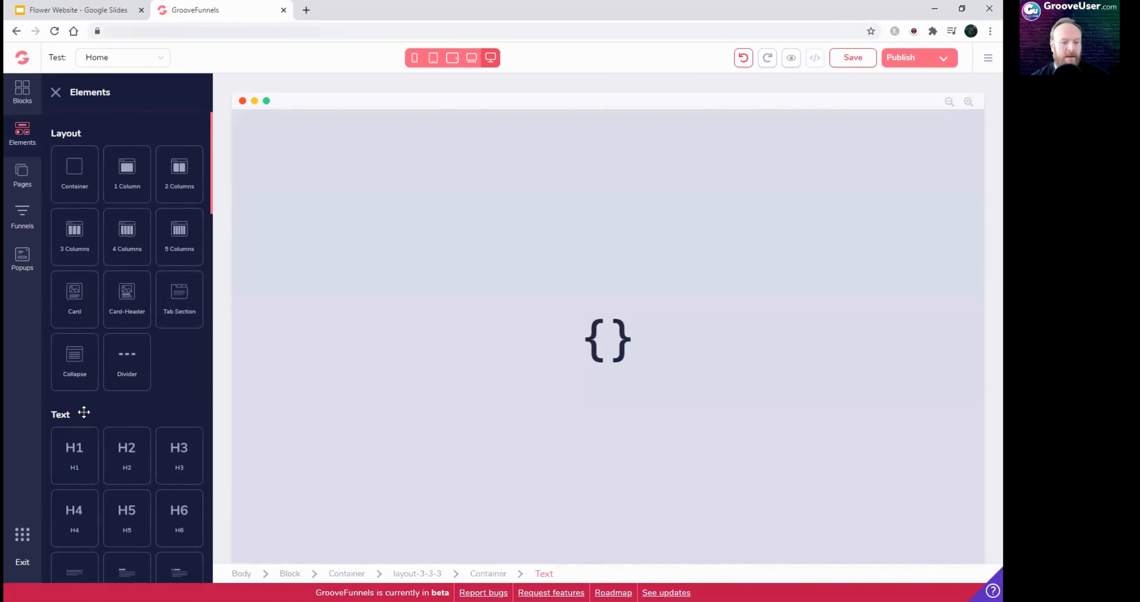
scroll(83, 412, down, 4)
drag(448, 385, 549, 386)
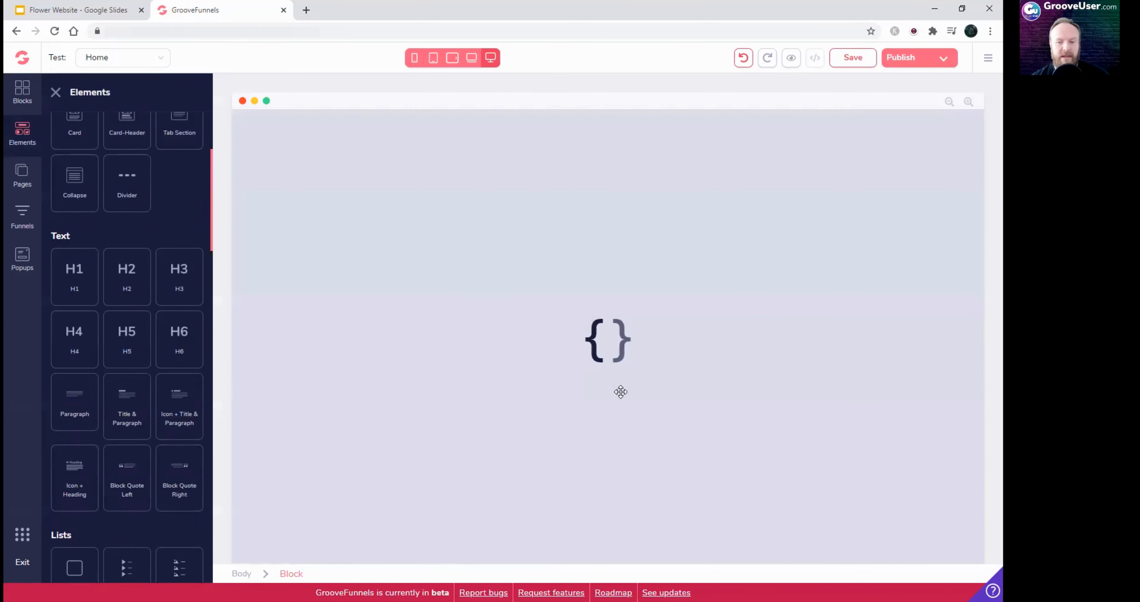
drag(621, 391, 742, 396)
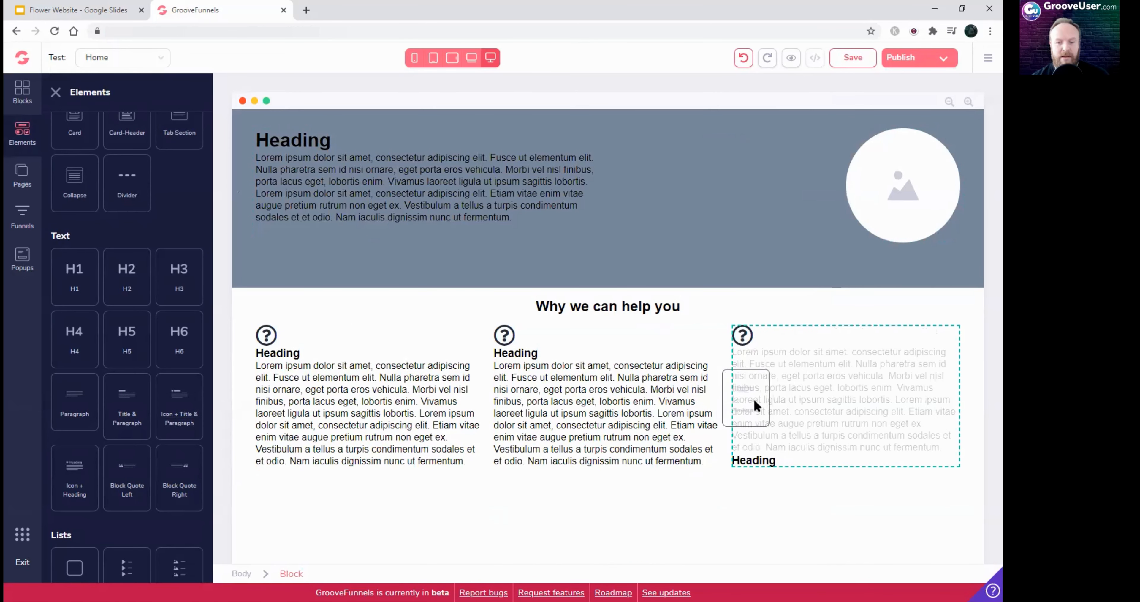
drag(769, 441, 777, 472)
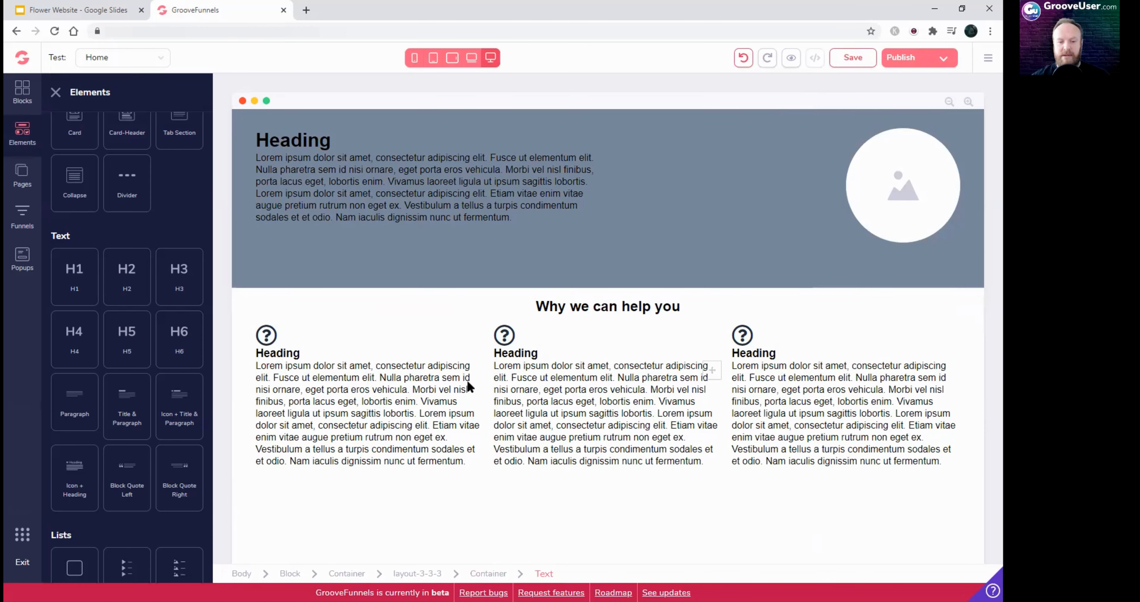
Step: Select the first column's container, set its layout direction to Vertical and its secondary alignment to center
click(354, 383)
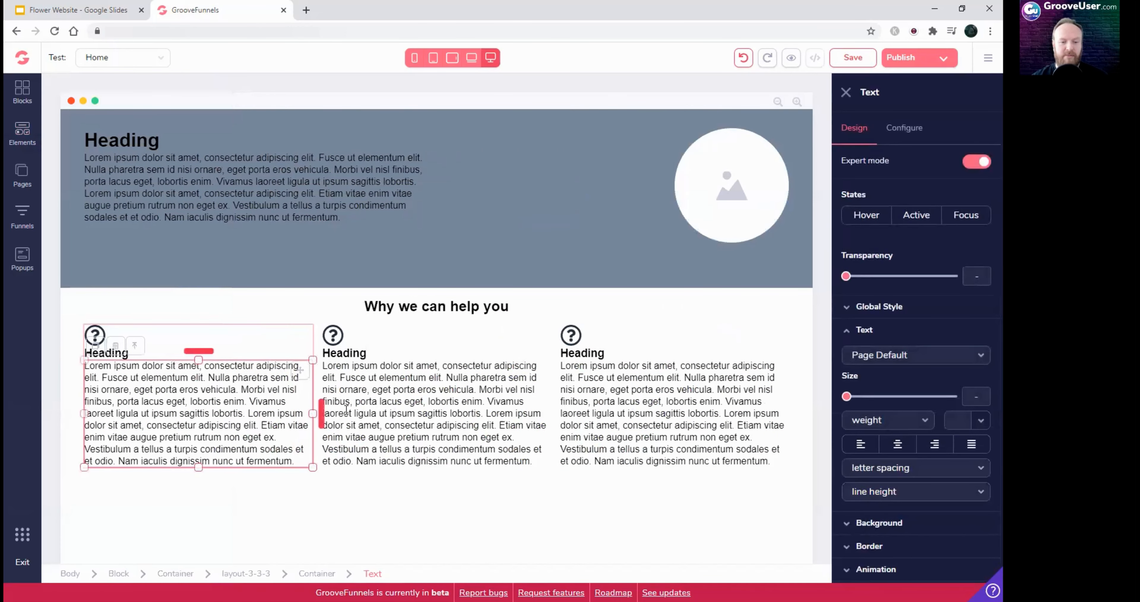
click(134, 347)
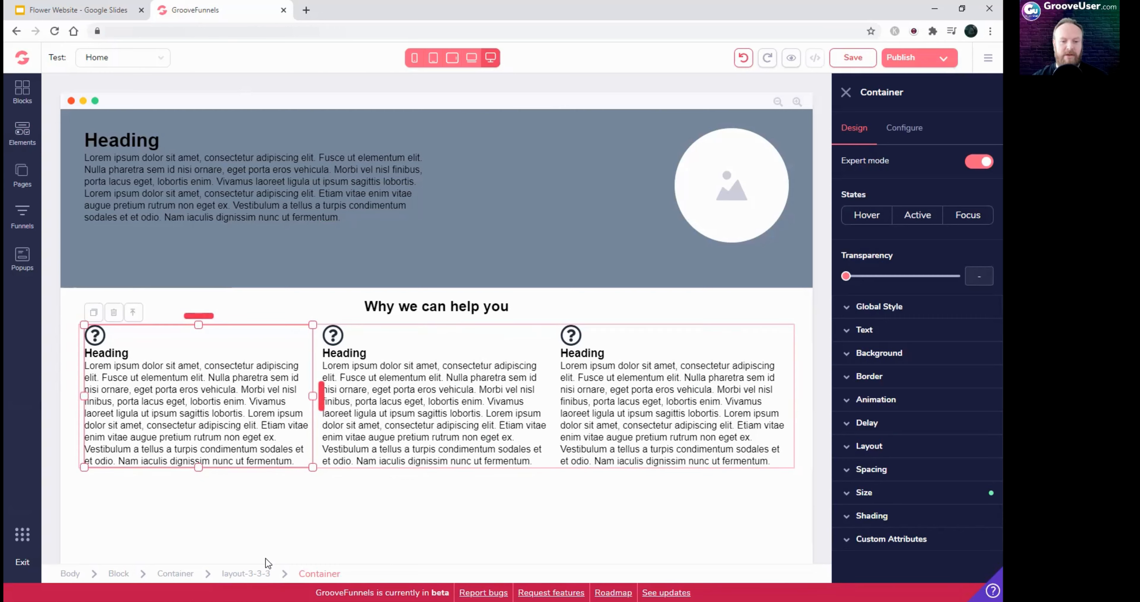
click(869, 446)
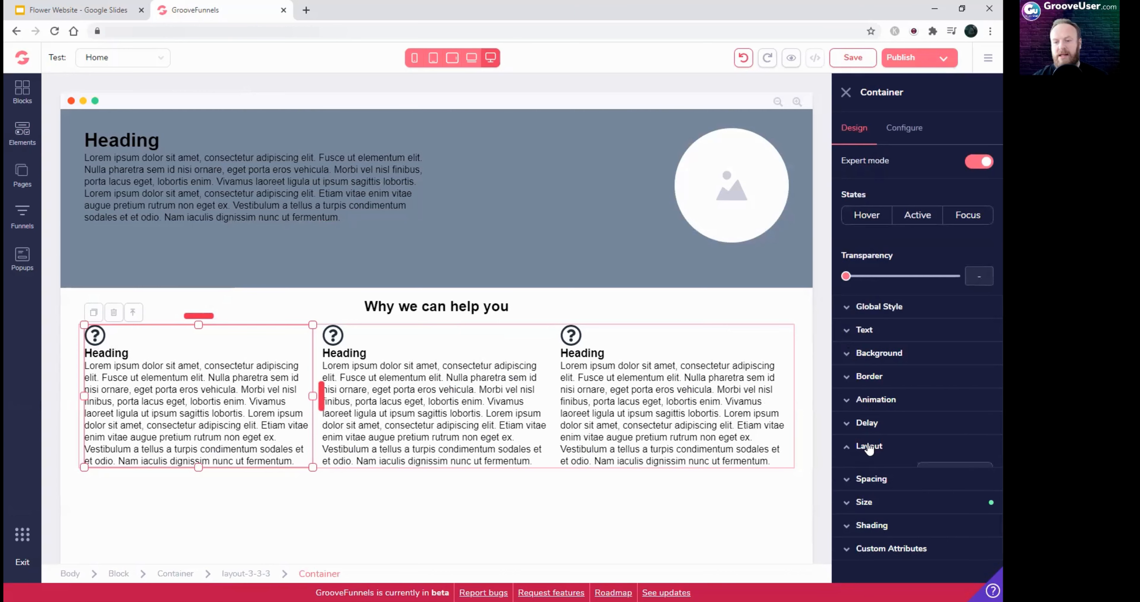
scroll(954, 492, down, 3)
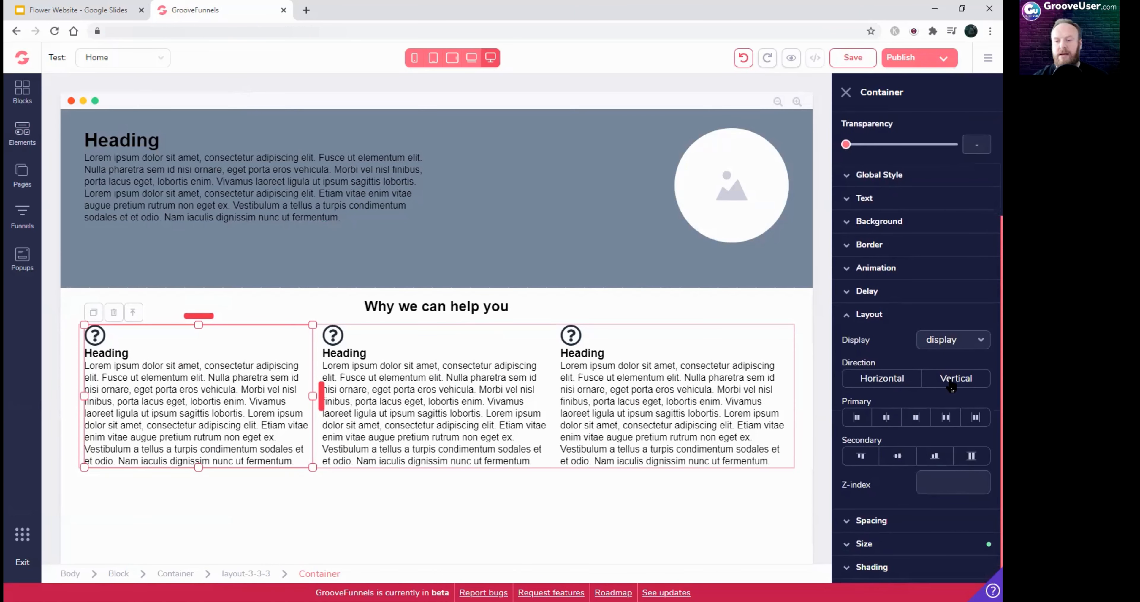
click(962, 384)
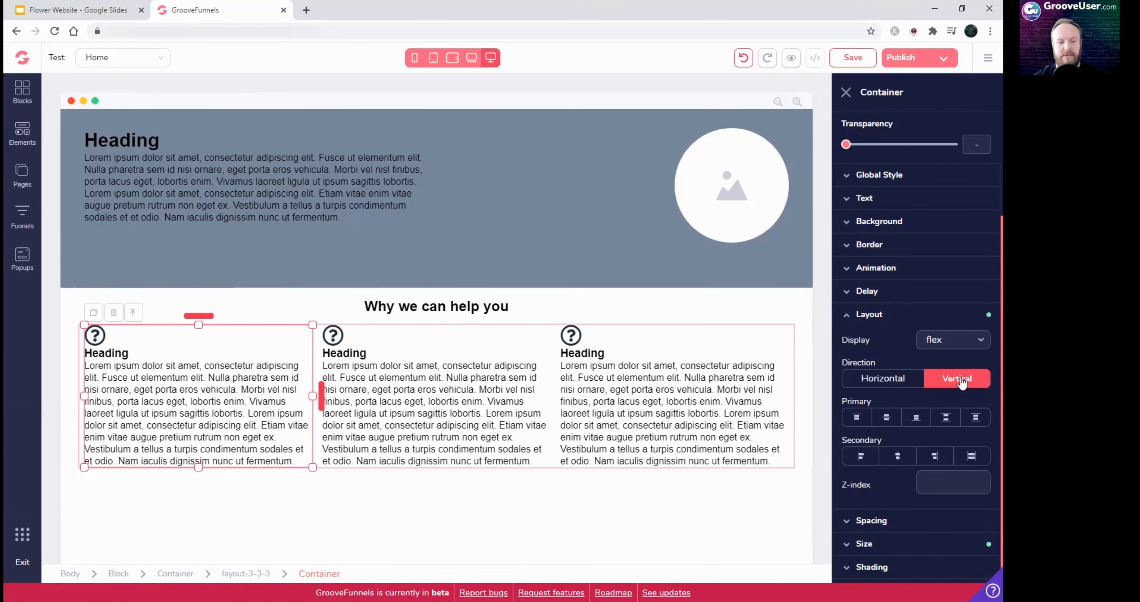
click(896, 458)
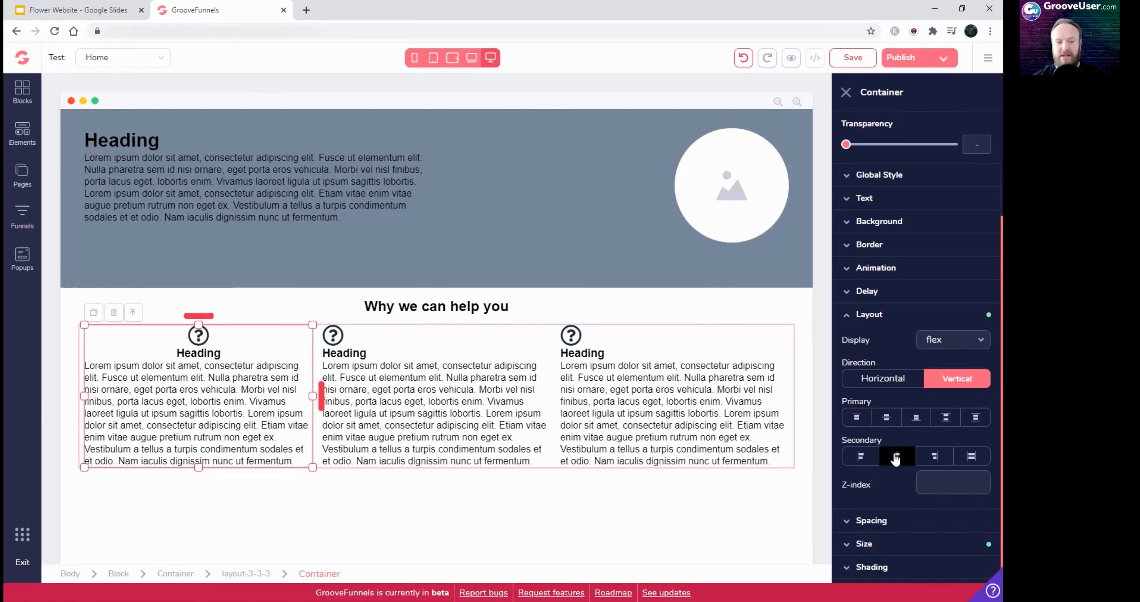
Step: Set the second column container's layout direction to Vertical and its secondary alignment to center
click(514, 388)
click(369, 350)
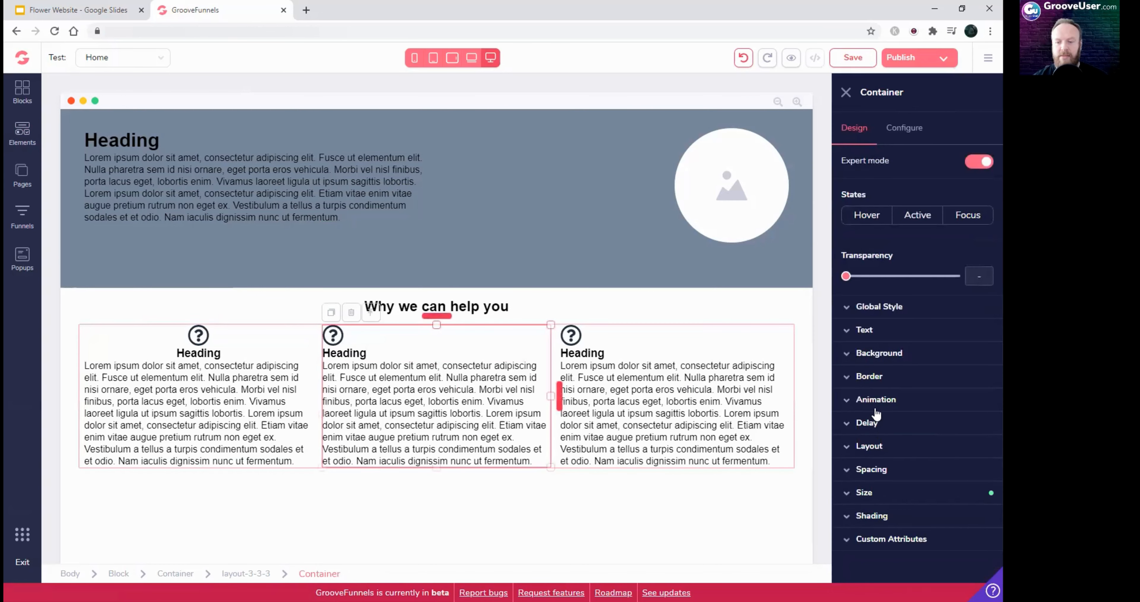
click(871, 446)
scroll(965, 445, down, 3)
click(962, 383)
click(897, 456)
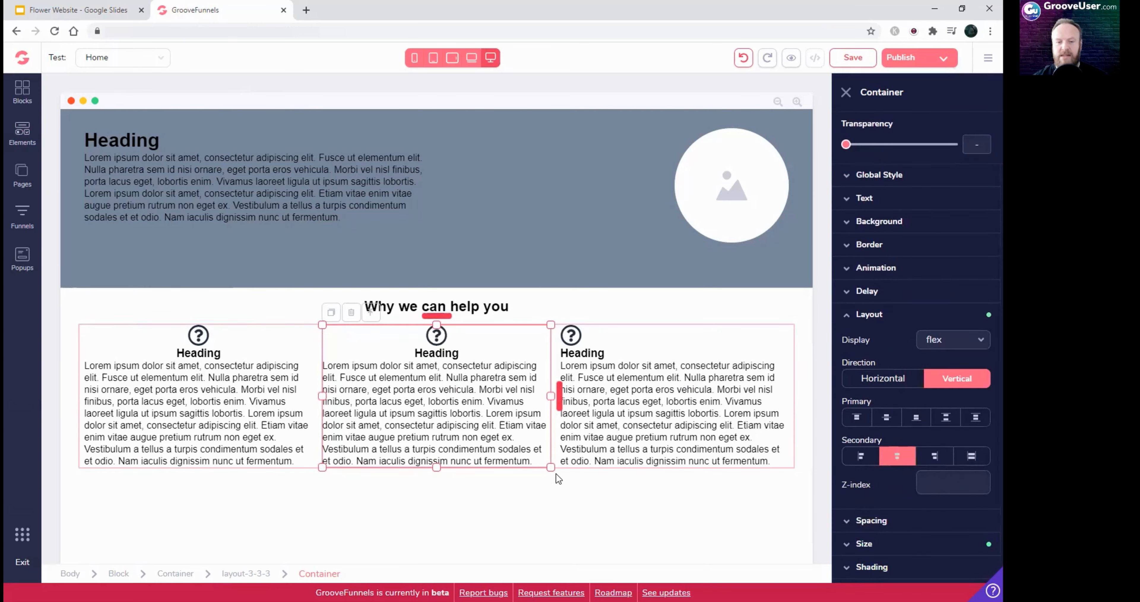
Step: Set the third column container's layout direction to Vertical and its secondary alignment to center
click(703, 389)
click(609, 349)
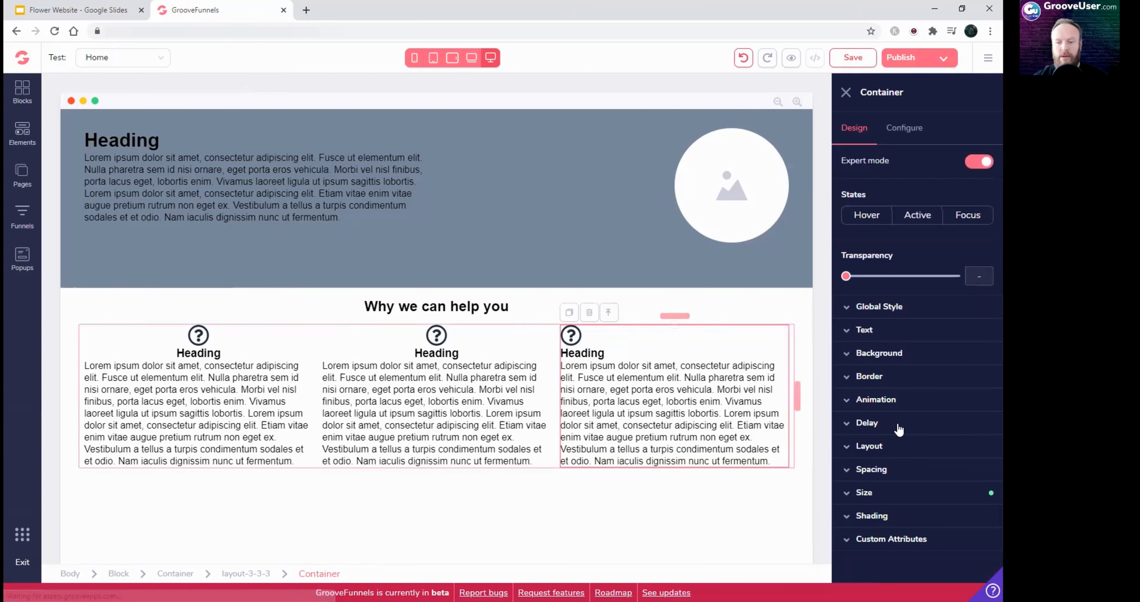
click(895, 454)
scroll(925, 464, down, 3)
click(956, 406)
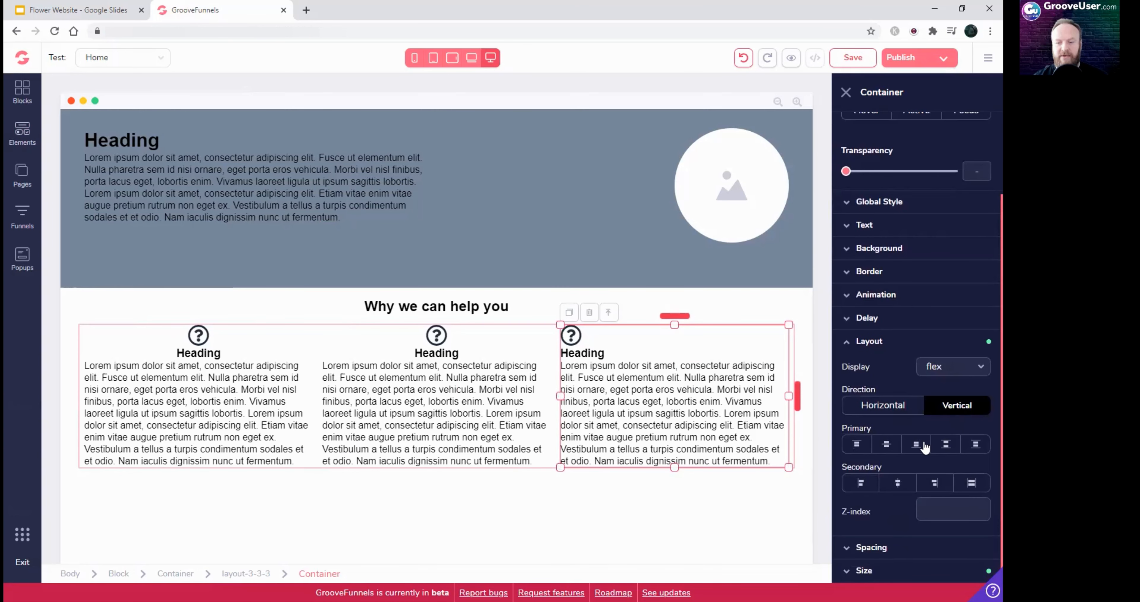
click(893, 484)
Step: Center-align the paragraph text in all three feature columns
click(217, 406)
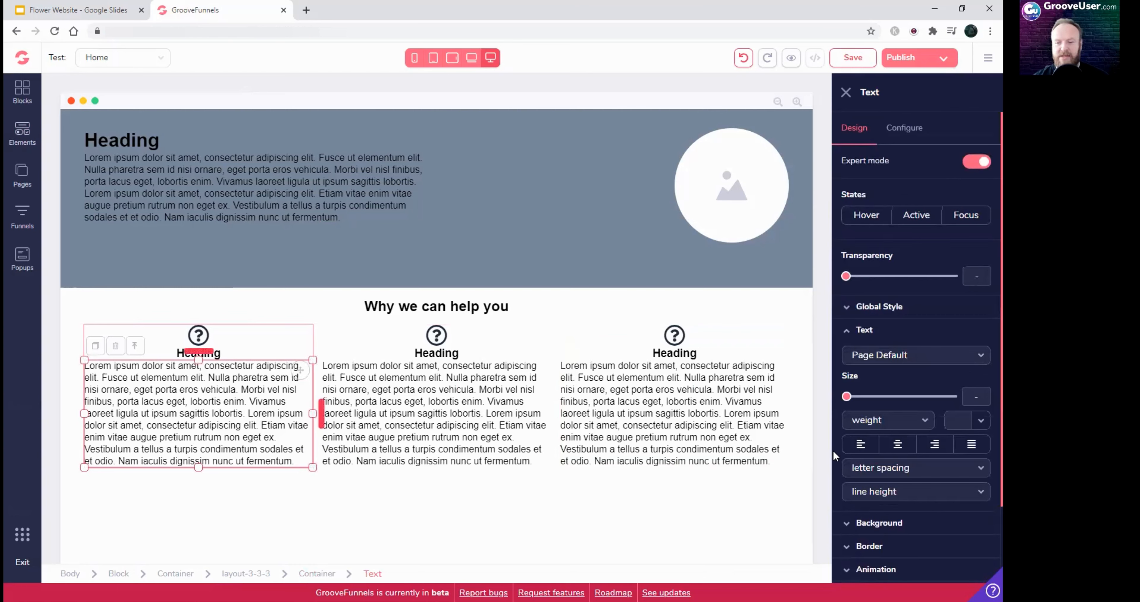
click(898, 449)
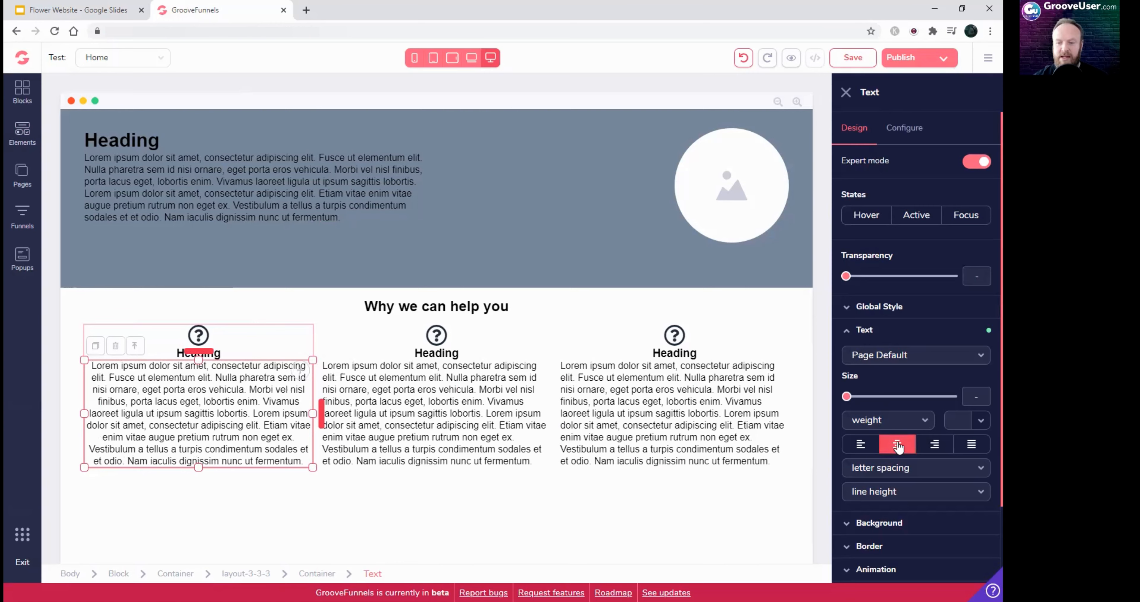
click(497, 409)
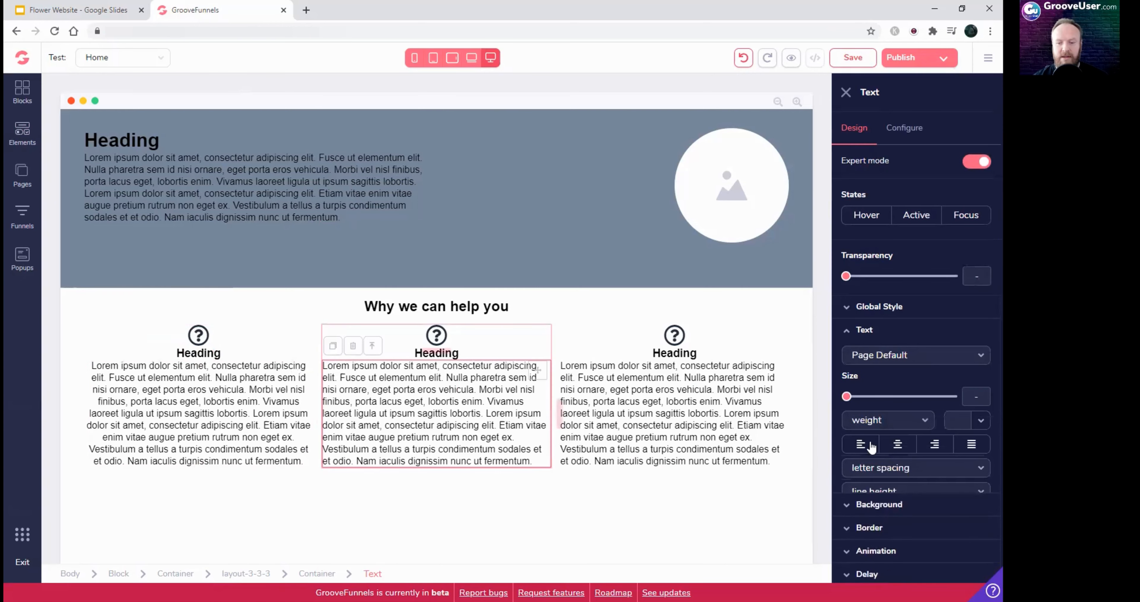
click(897, 446)
click(691, 424)
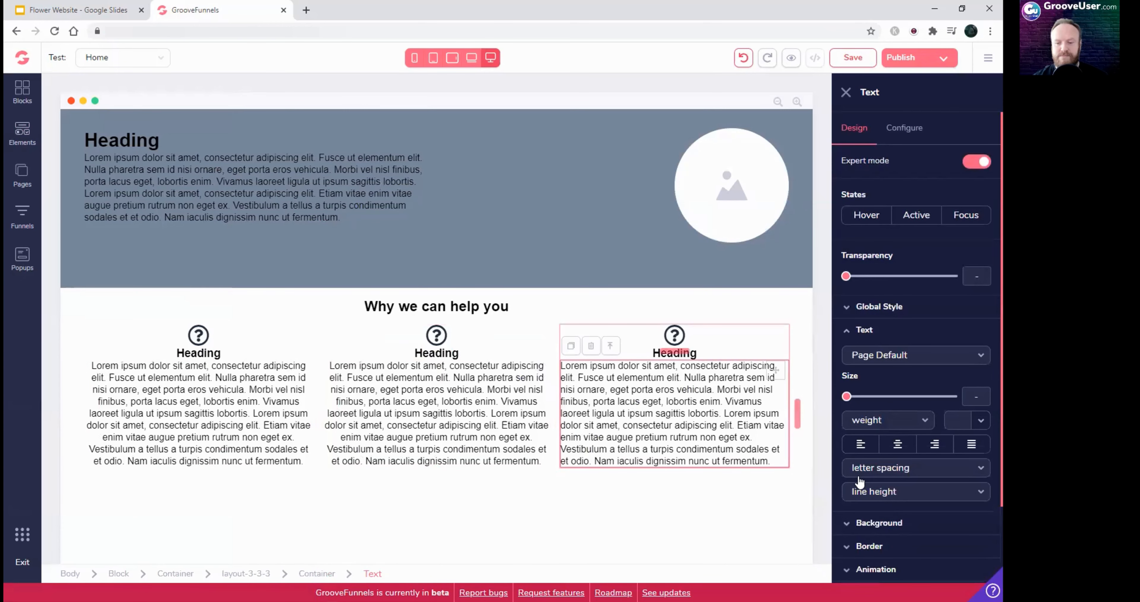
click(896, 444)
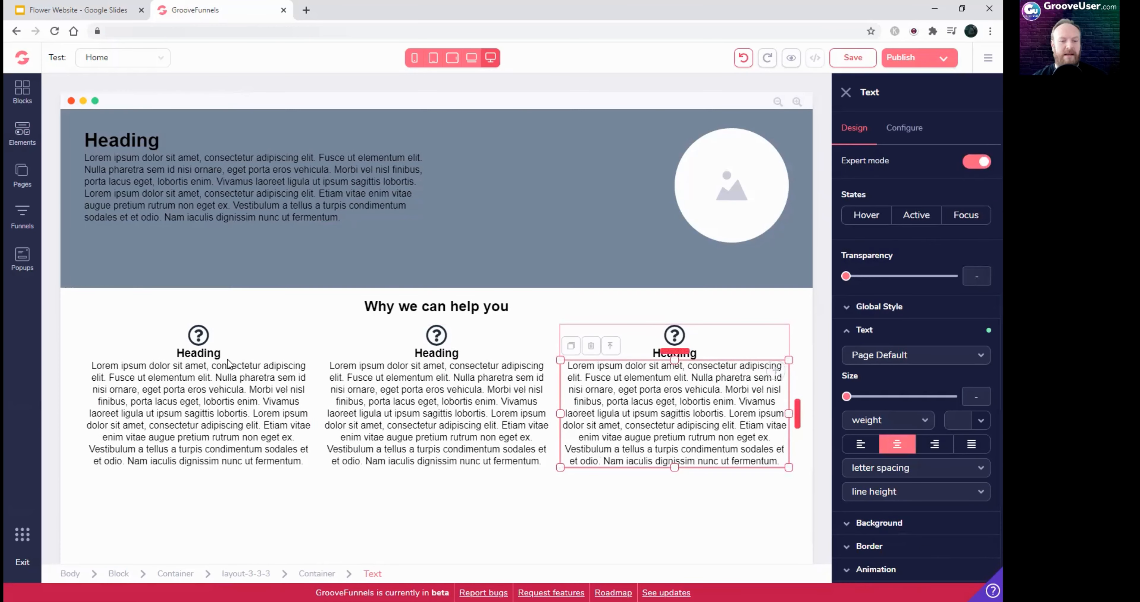
Step: Give the first column's heading 1rem of top and bottom padding
click(214, 353)
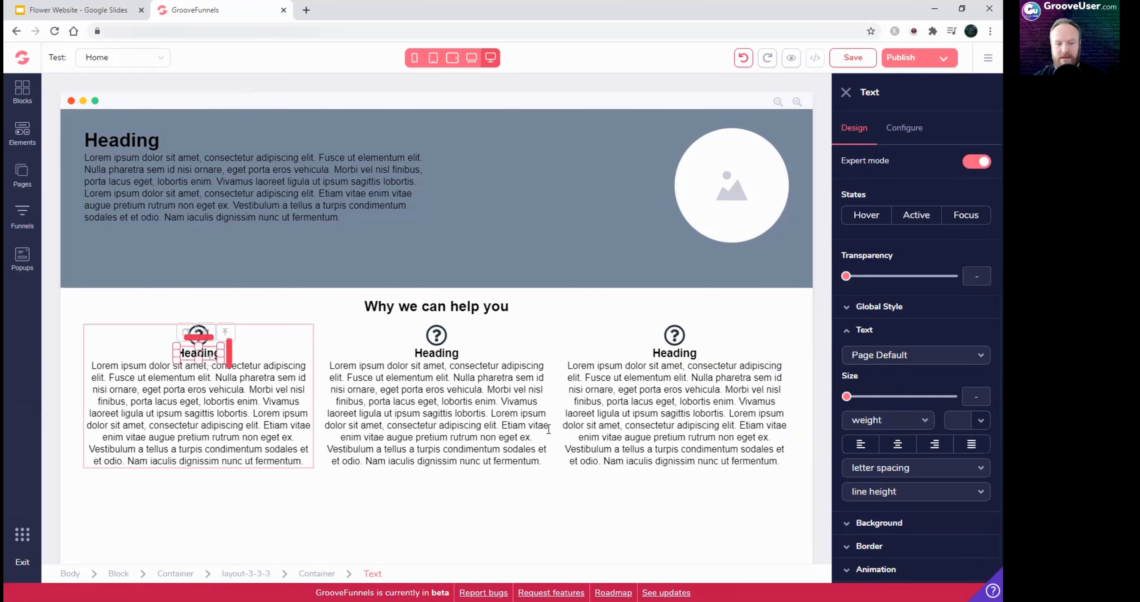
scroll(916, 522, down, 3)
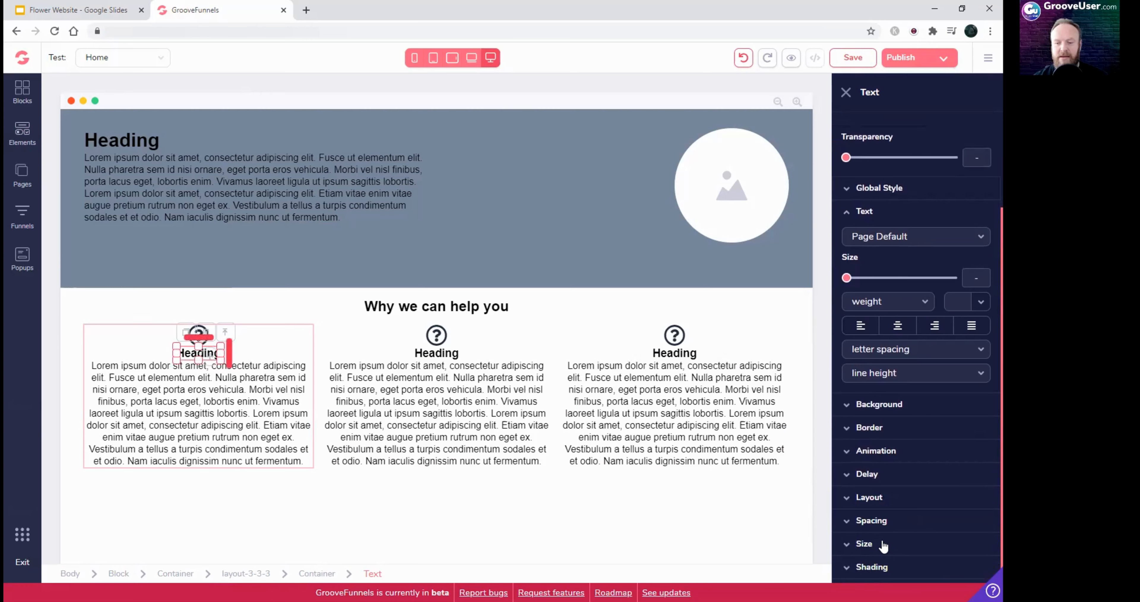
click(873, 522)
scroll(904, 517, down, 3)
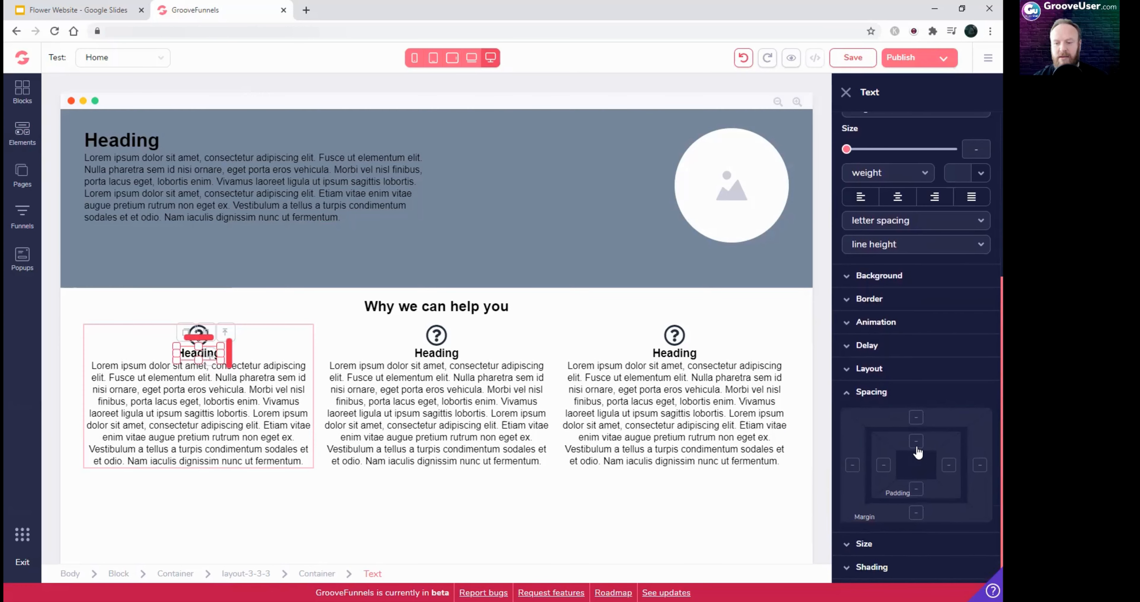
click(918, 489)
drag(846, 537, 875, 540)
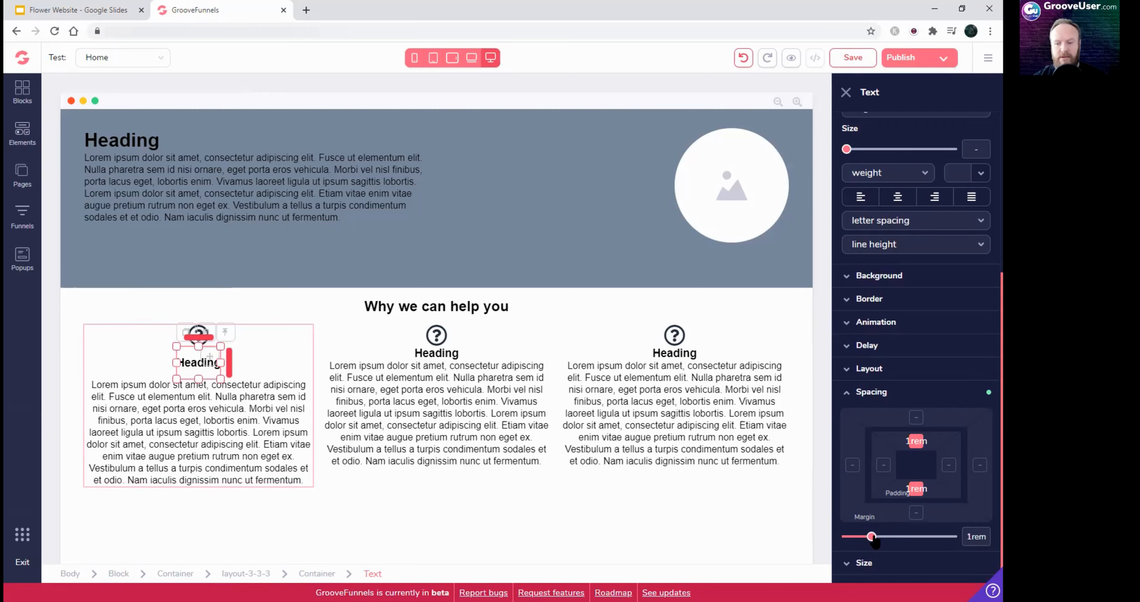
Step: Give the second column's heading 1rem of top and bottom padding
click(444, 354)
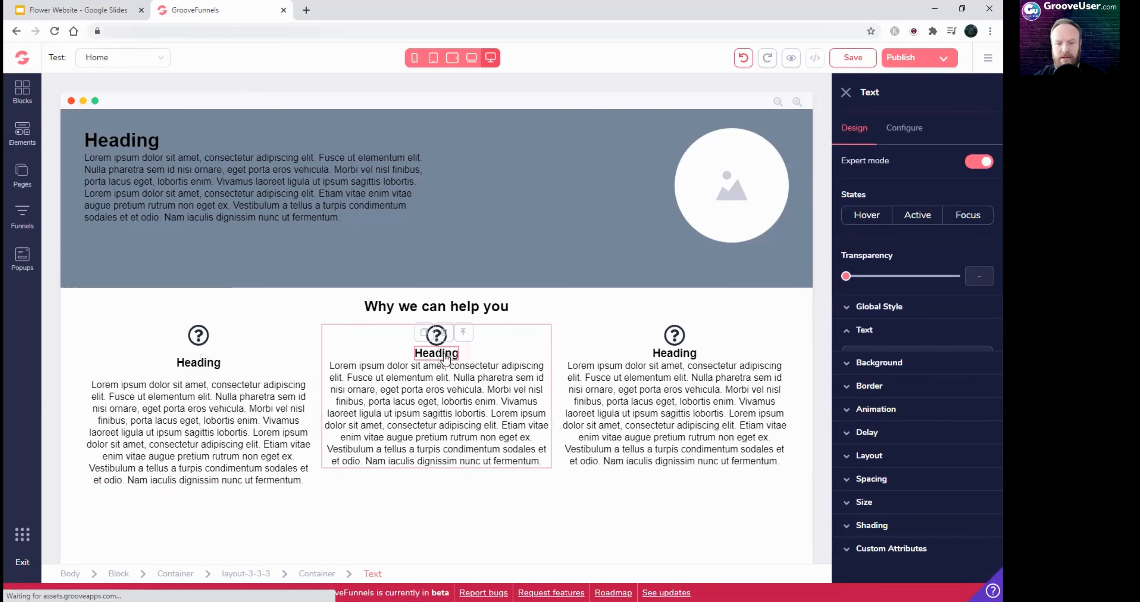
scroll(881, 517, down, 3)
click(881, 521)
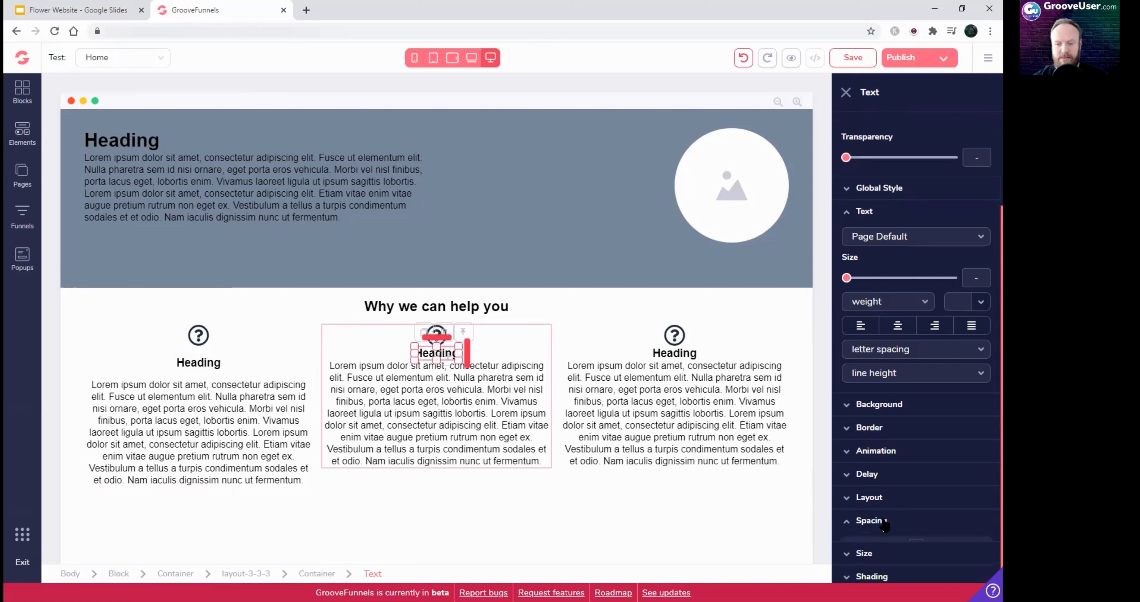
scroll(903, 487, down, 3)
click(917, 498)
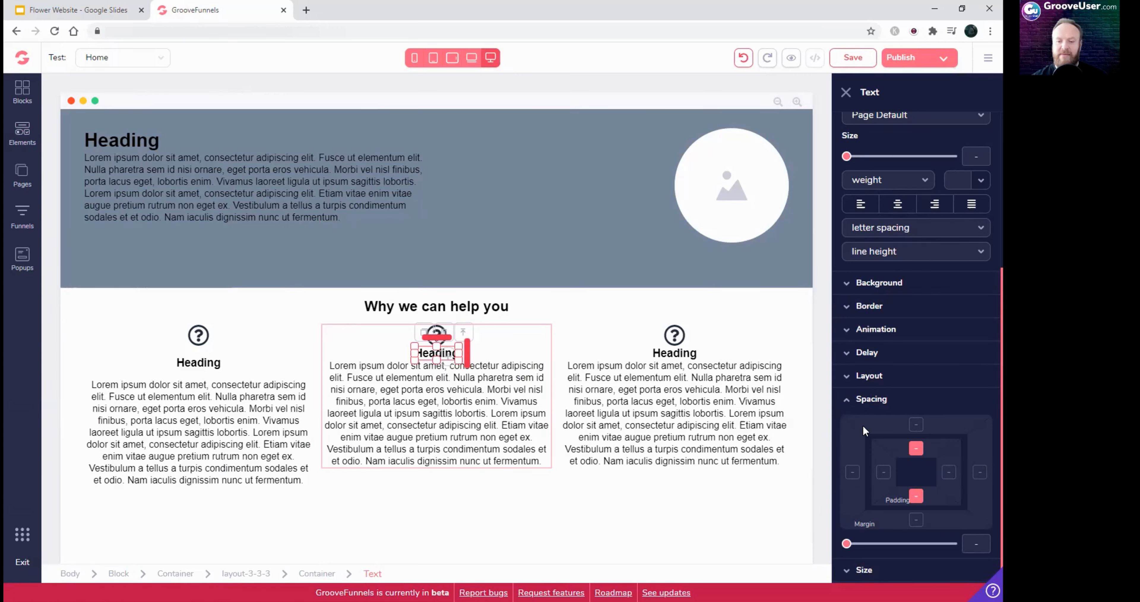
drag(849, 545, 874, 547)
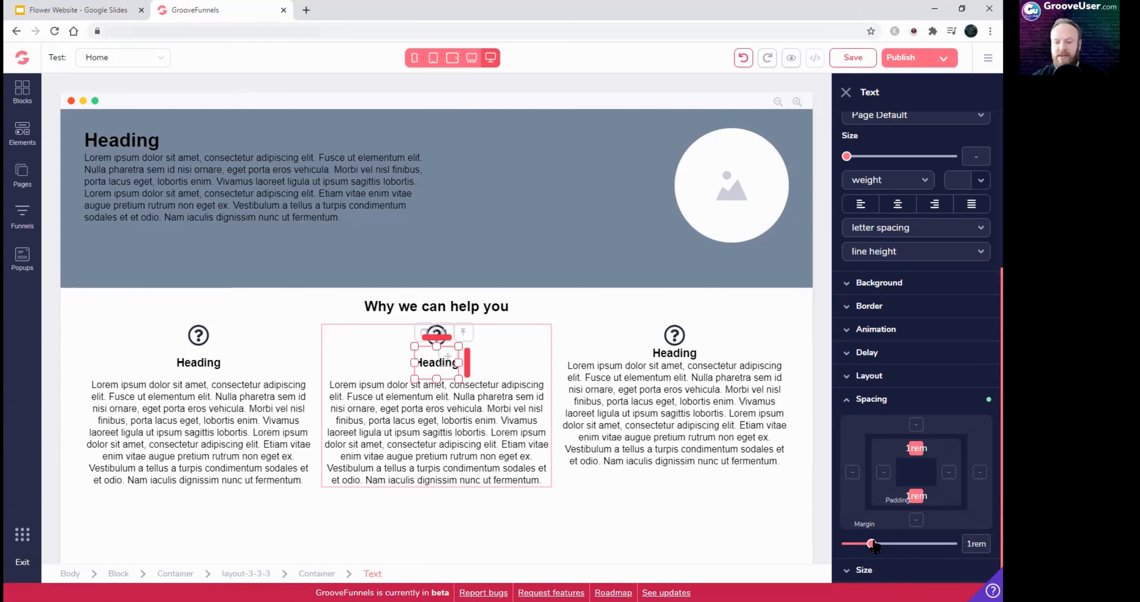
Step: Give the third column's heading 1rem of top and bottom padding
click(677, 354)
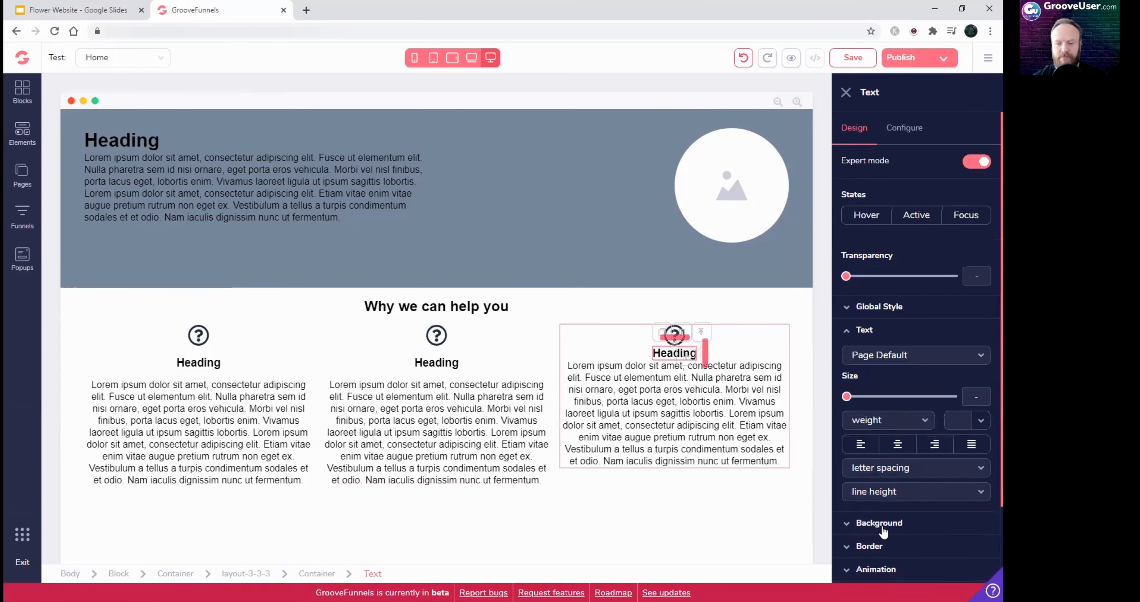
scroll(878, 508, down, 3)
click(878, 521)
scroll(893, 522, down, 3)
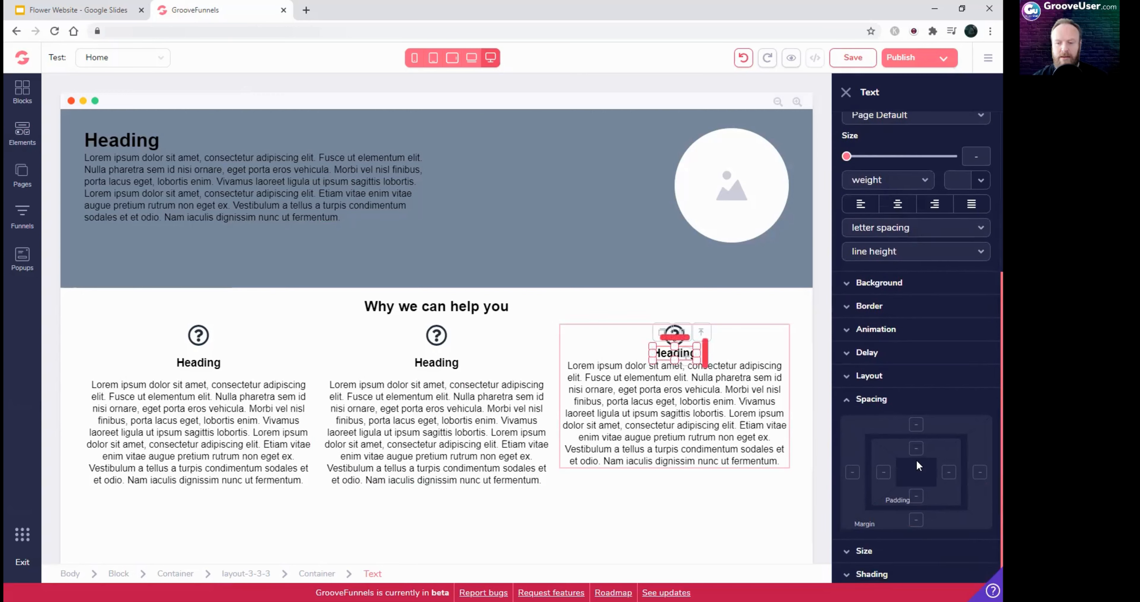
drag(847, 544, 872, 545)
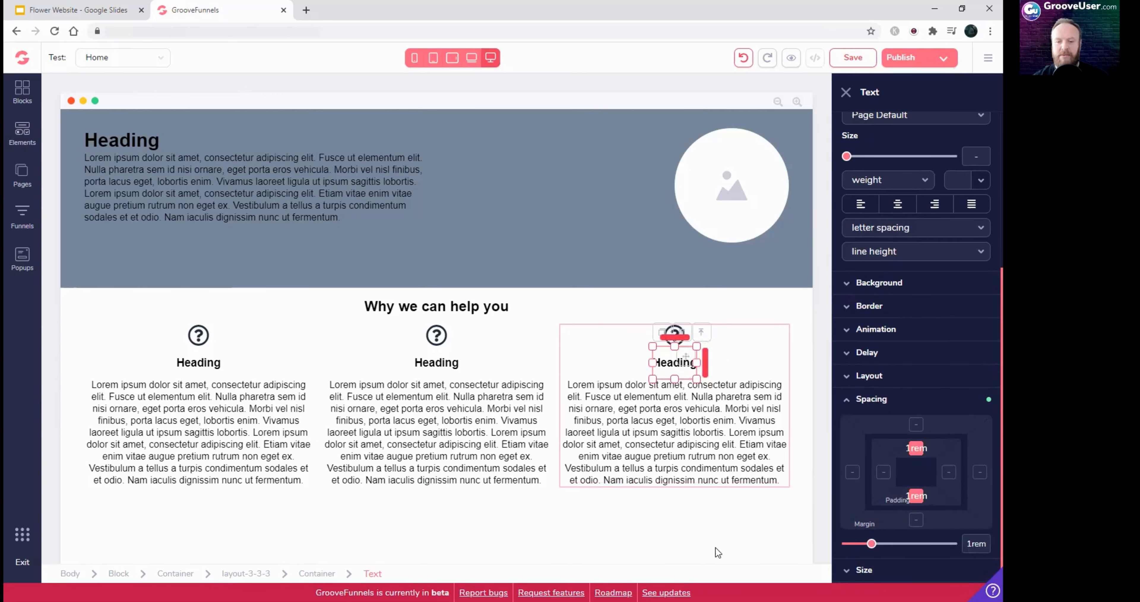
Step: Save the Home page with the formatted features row
click(517, 350)
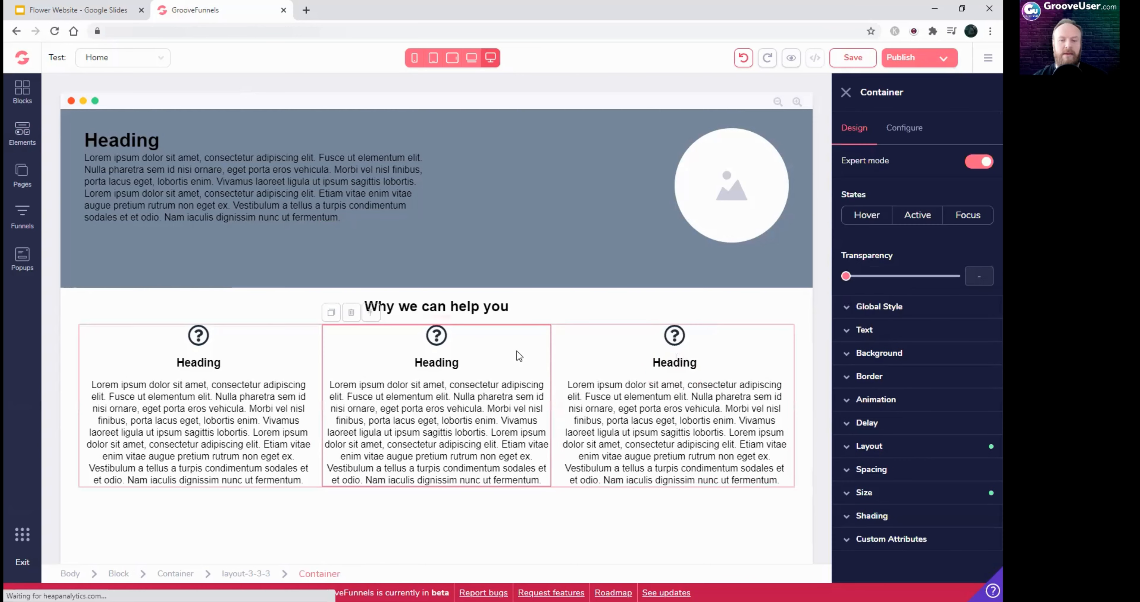
click(612, 301)
click(844, 60)
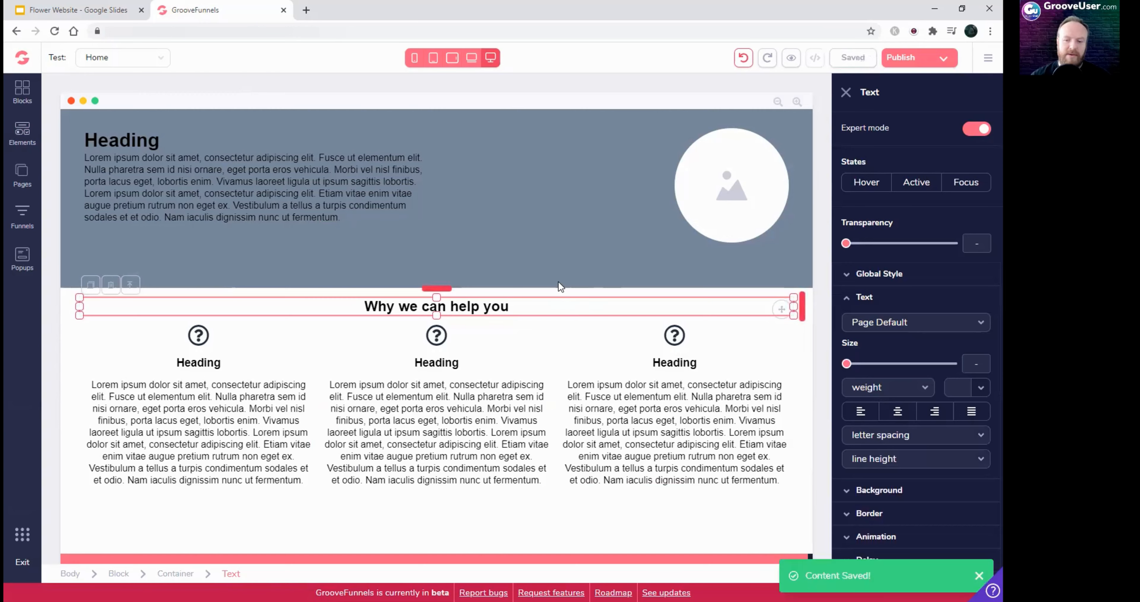
Step: Check the Google Slides wireframe and rename the three column headings in GrooveFunnels as Feature 1, Feature 2 and Feature 3
click(102, 11)
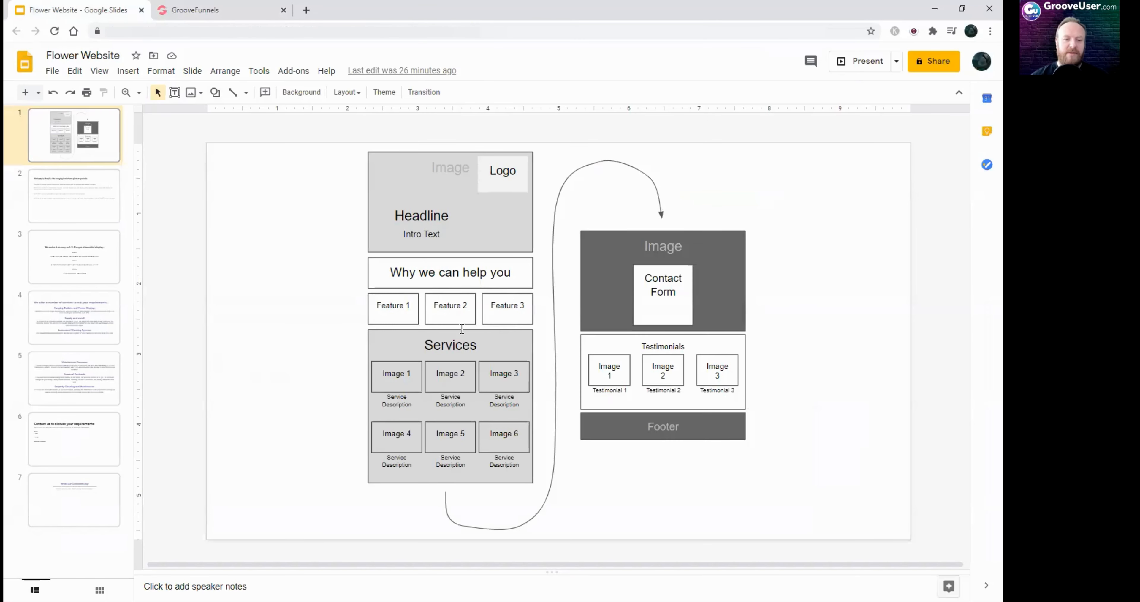
click(200, 10)
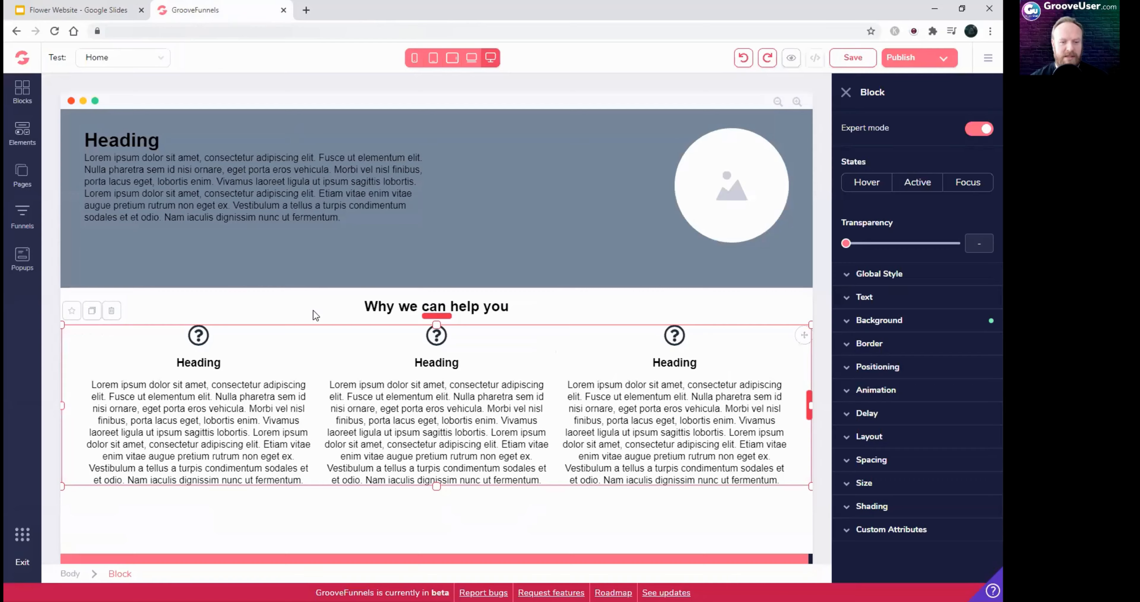
click(214, 363)
double_click(214, 363)
text(Feature 1)
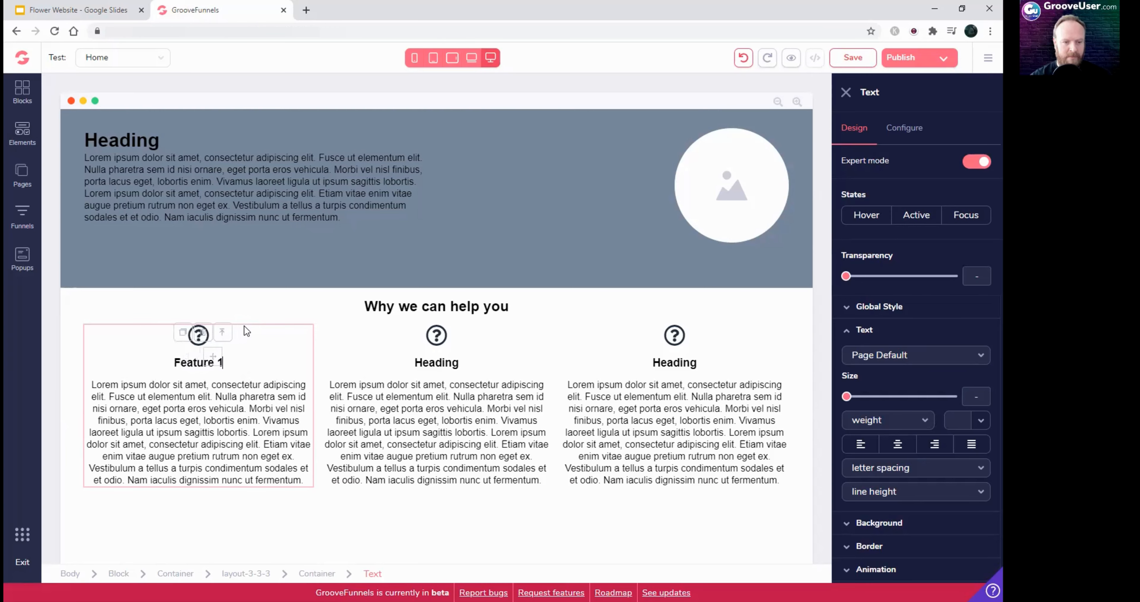
click(427, 364)
double_click(428, 364)
text(Feature 2)
click(669, 363)
double_click(668, 363)
text(Feature 3)
click(426, 421)
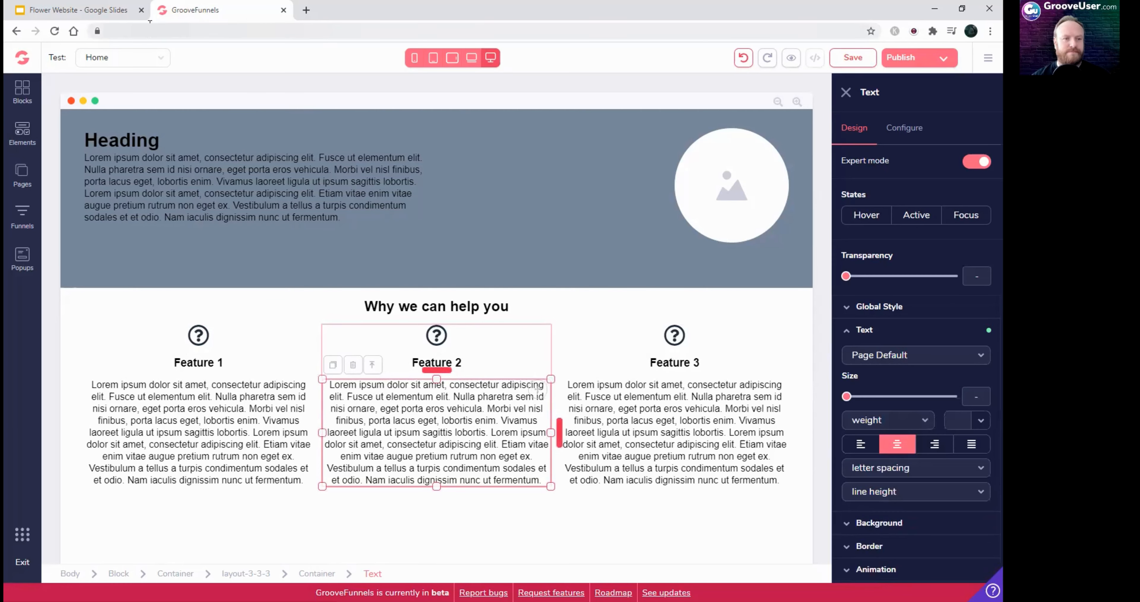
Step: Check the Services section in the Google Slides wireframe, and add an Empty container wireframe block below the features row in GrooveFunnels
click(78, 10)
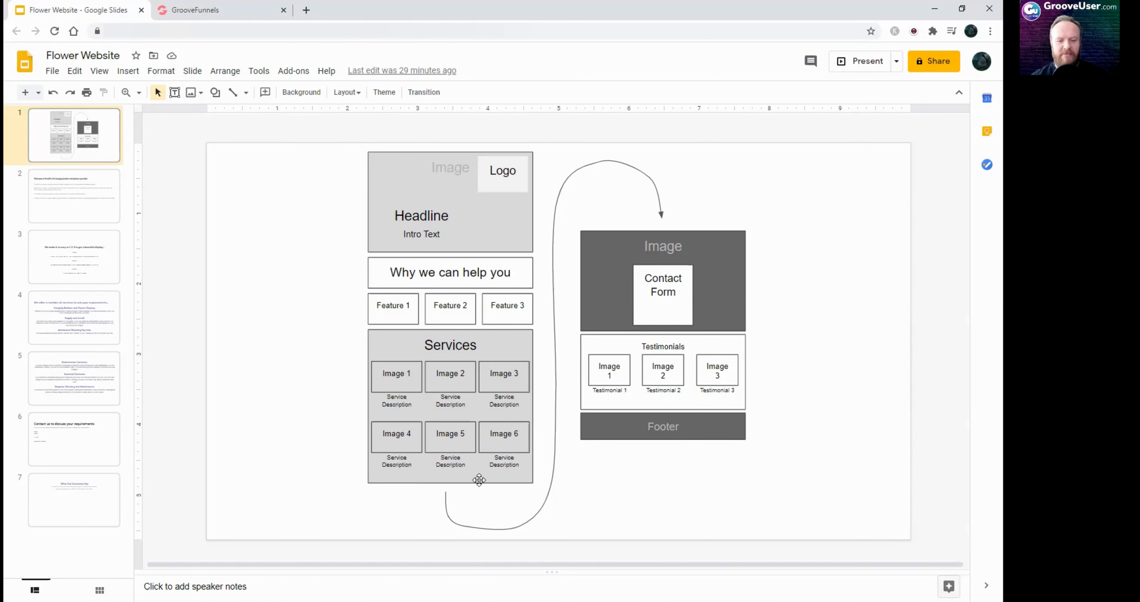
click(200, 11)
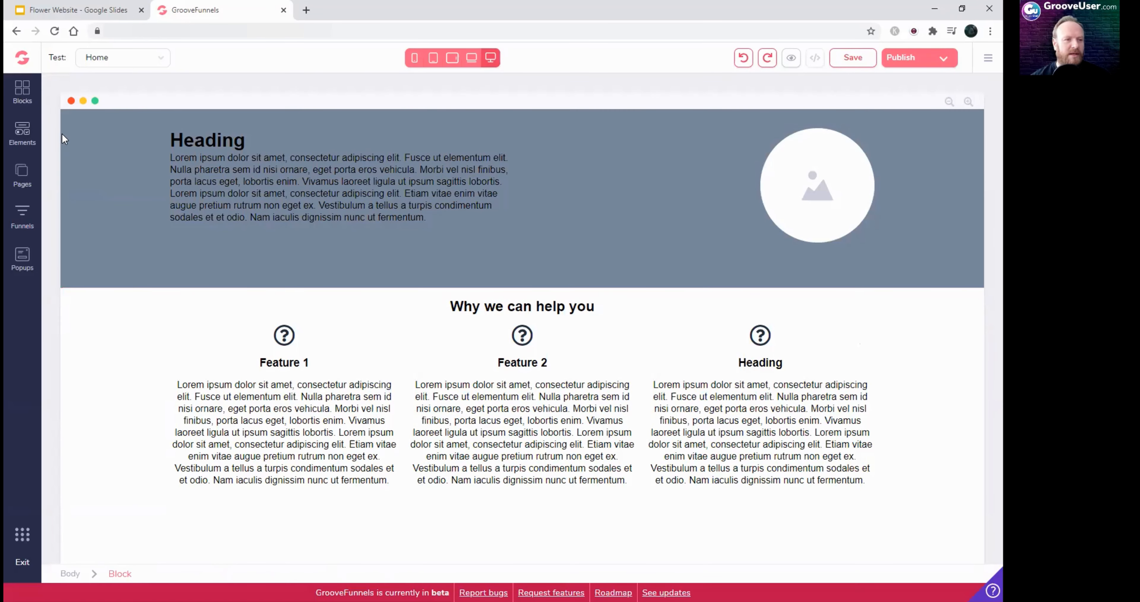
click(24, 94)
click(142, 129)
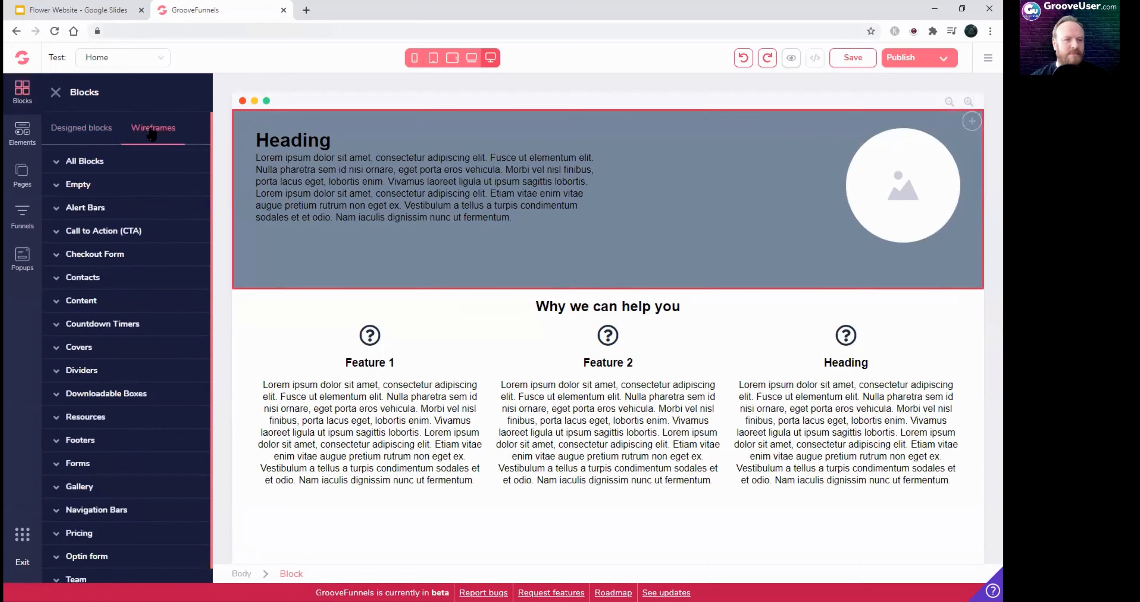
click(86, 183)
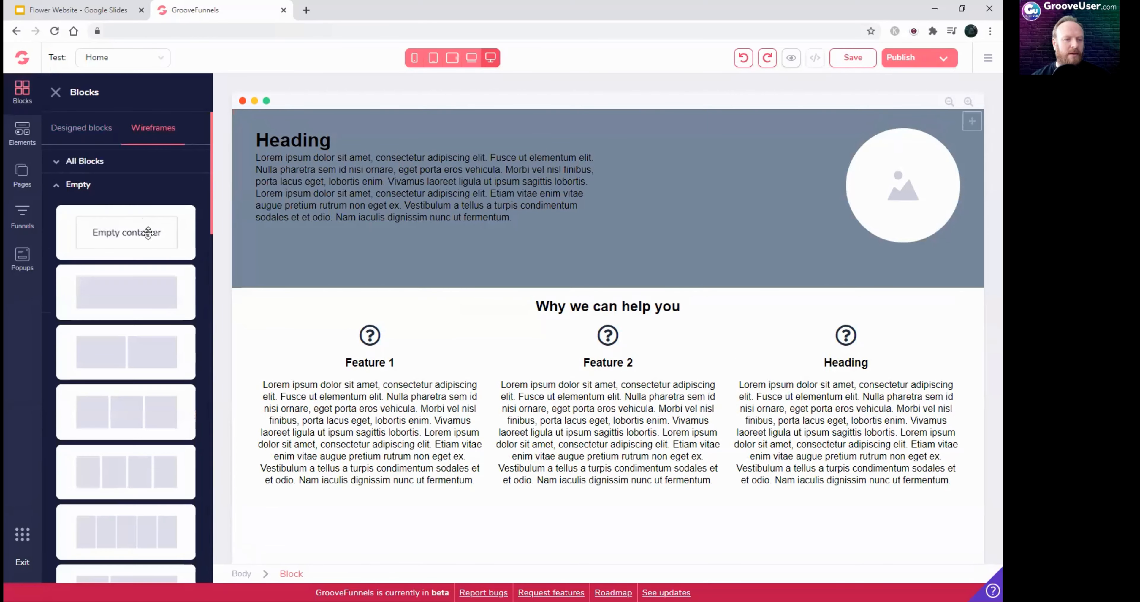
drag(141, 232, 372, 524)
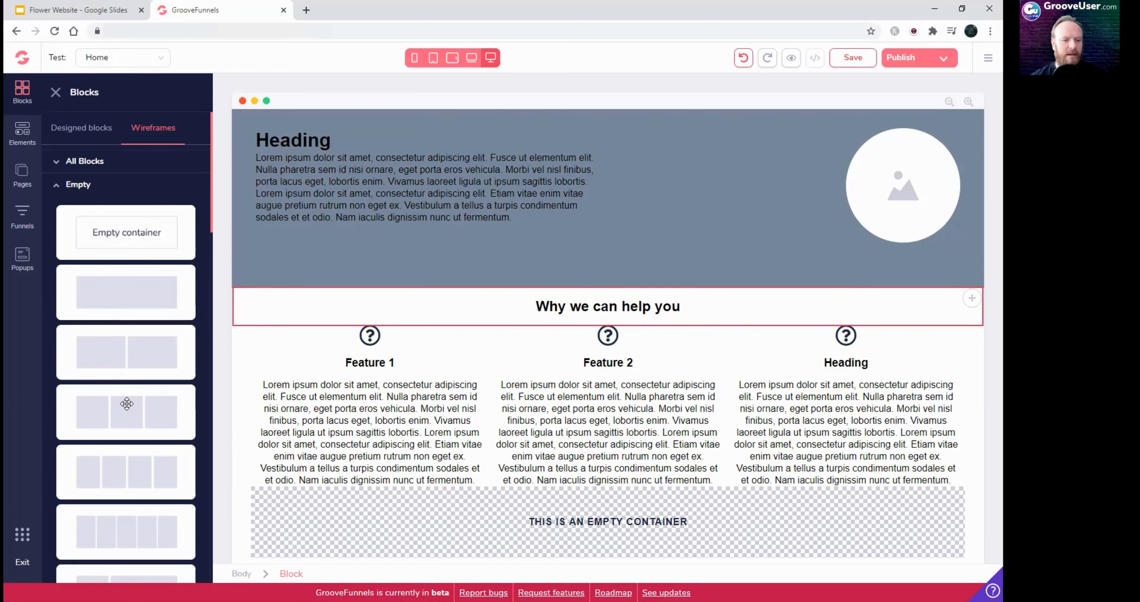
Step: Place an H2 heading in the new empty container and a 3 Columns layout directly above that heading
click(22, 132)
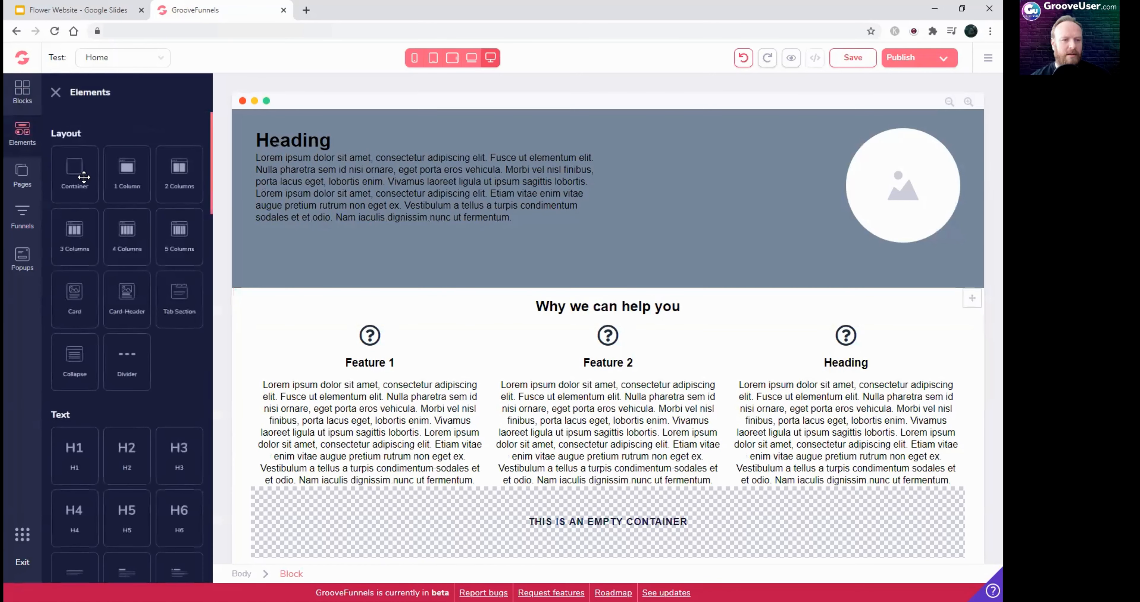
scroll(141, 326, down, 3)
drag(142, 326, 558, 516)
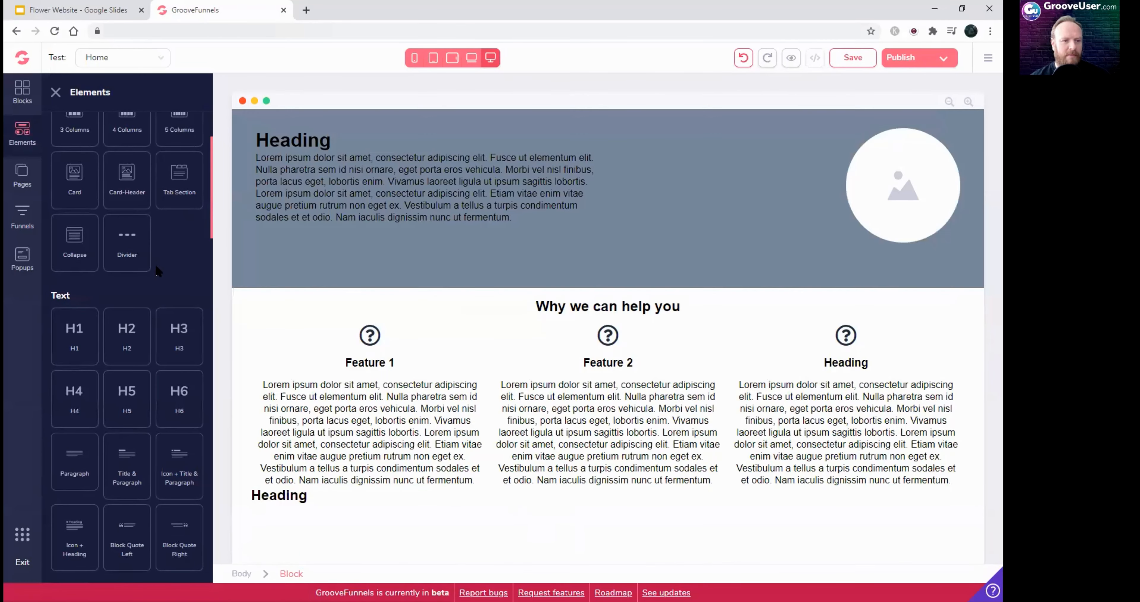
scroll(131, 327, up, 3)
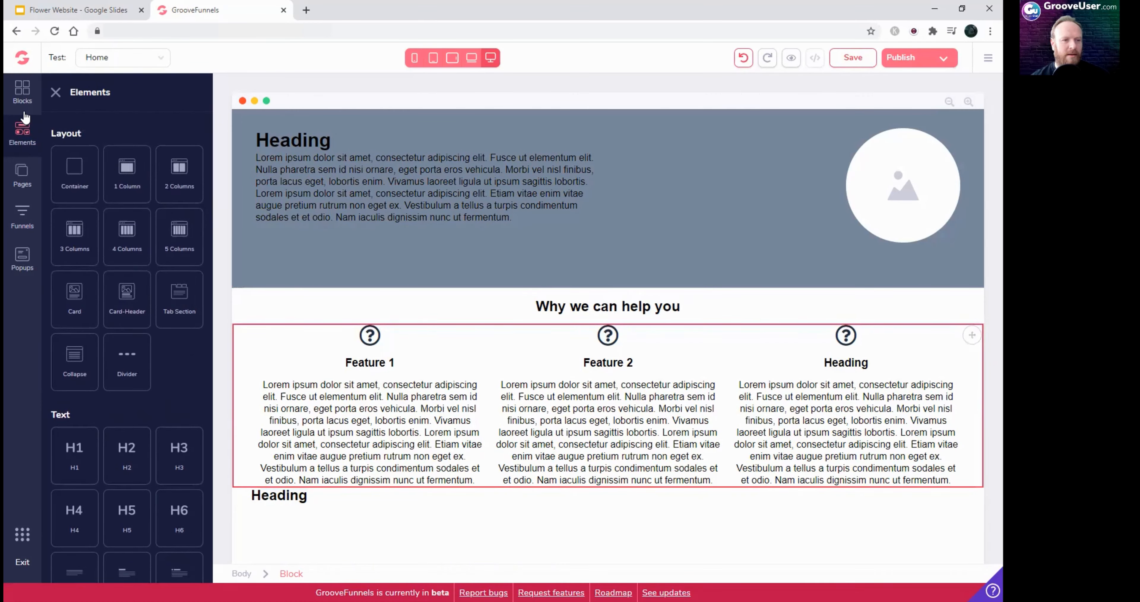
drag(78, 248, 322, 535)
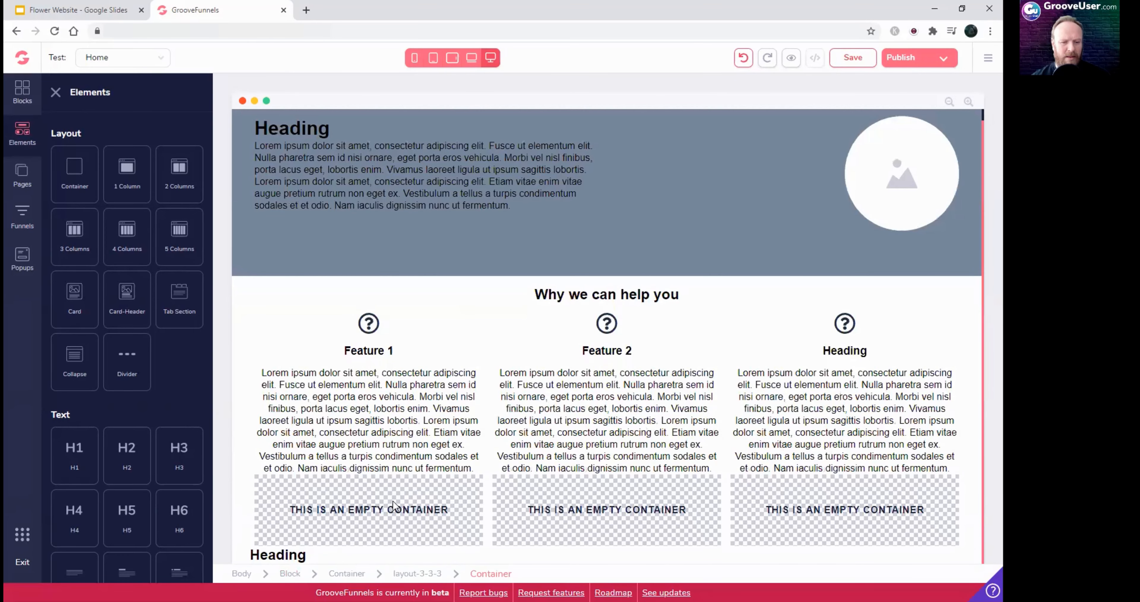
Step: Move the new section's heading above the three empty columns
click(318, 511)
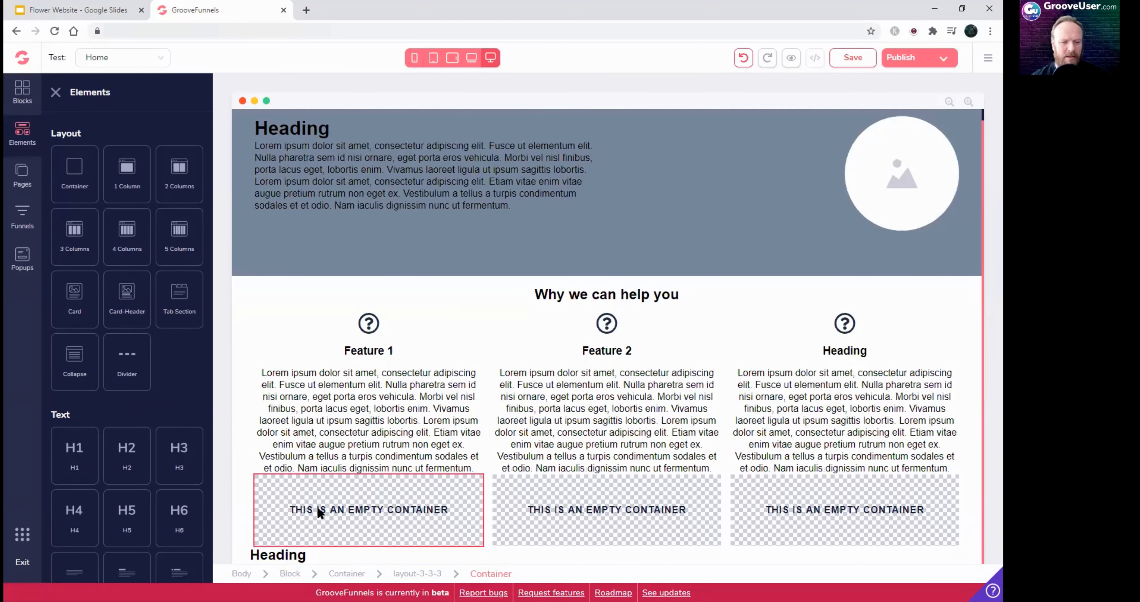
click(523, 554)
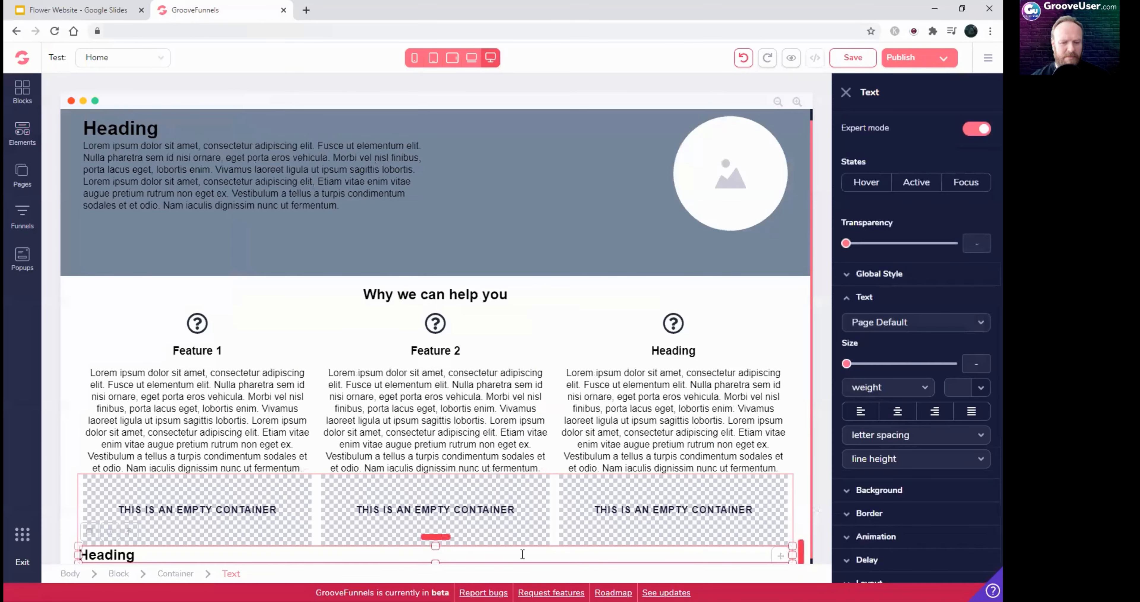
drag(781, 559, 276, 484)
drag(182, 505, 217, 526)
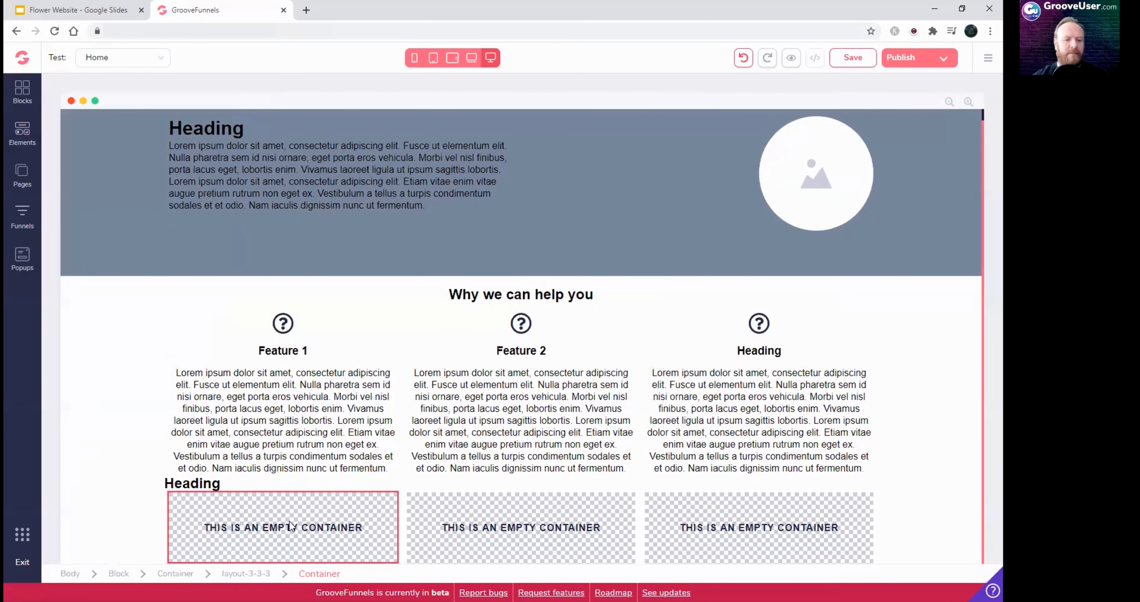
Step: Place an Image element in the first empty column below the new section's heading
click(23, 136)
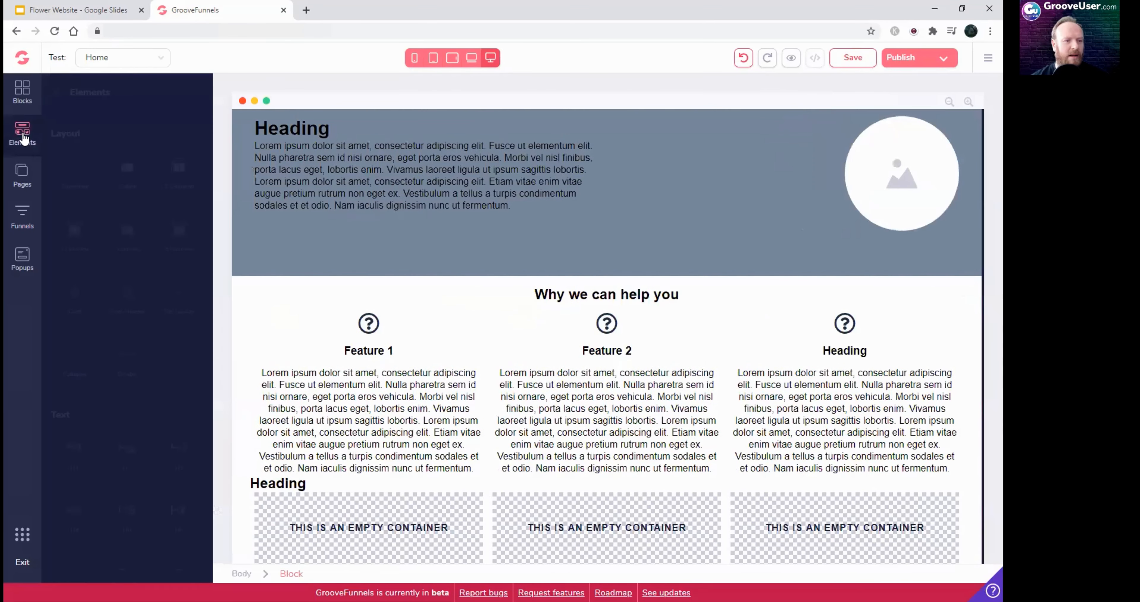
scroll(89, 502, down, 8)
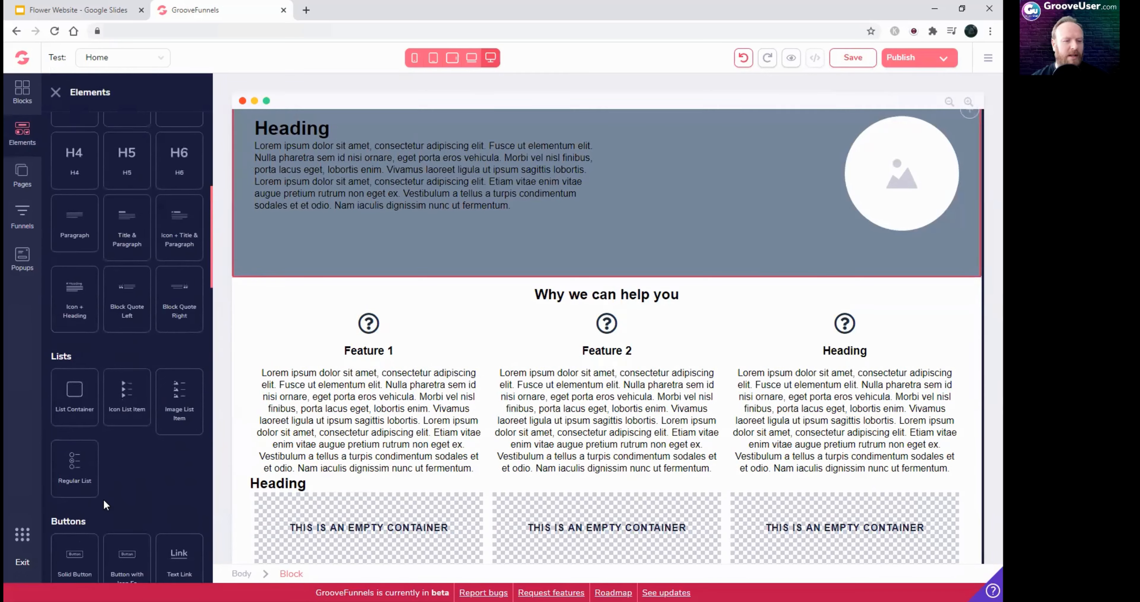
scroll(106, 504, down, 3)
scroll(107, 452, down, 3)
scroll(118, 443, down, 2)
drag(201, 441, 336, 555)
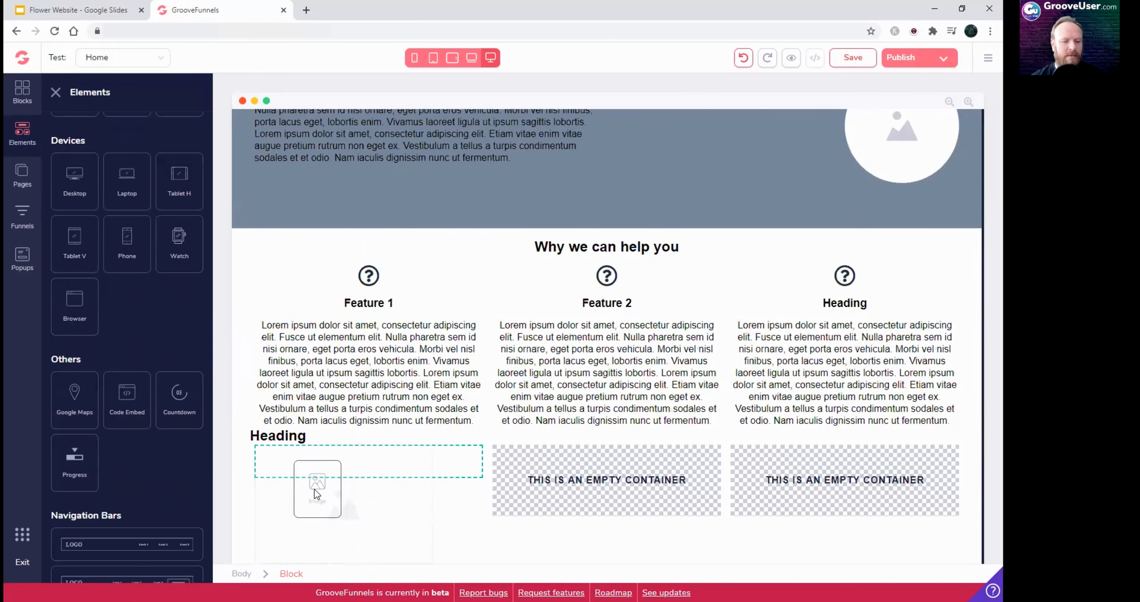
drag(304, 460, 303, 461)
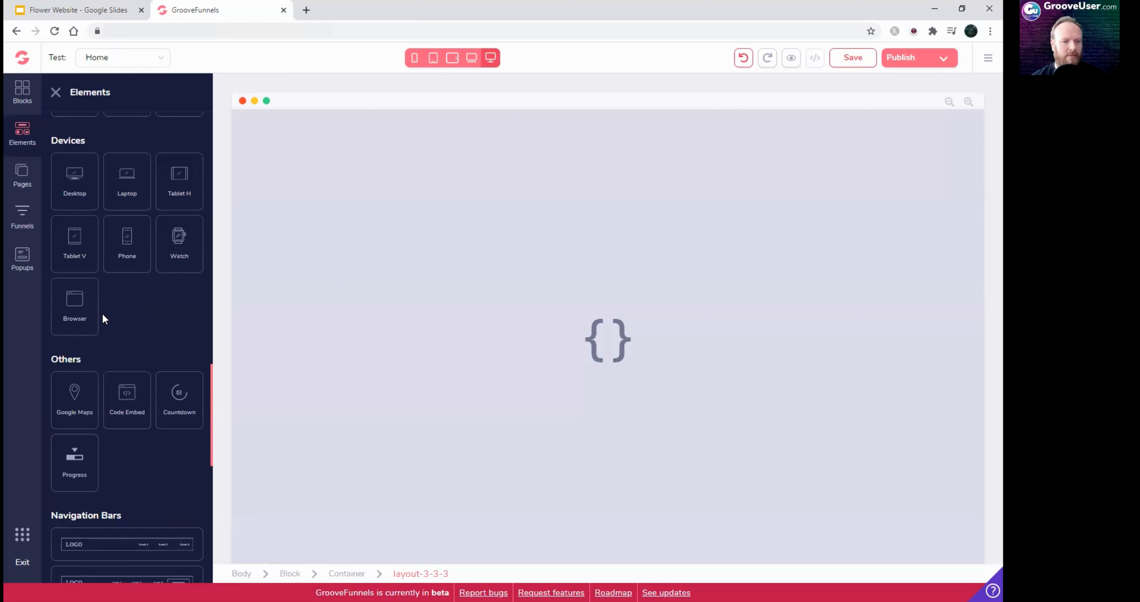
Step: Place an Image element in each of the second and third columns of the new section
scroll(131, 446, up, 6)
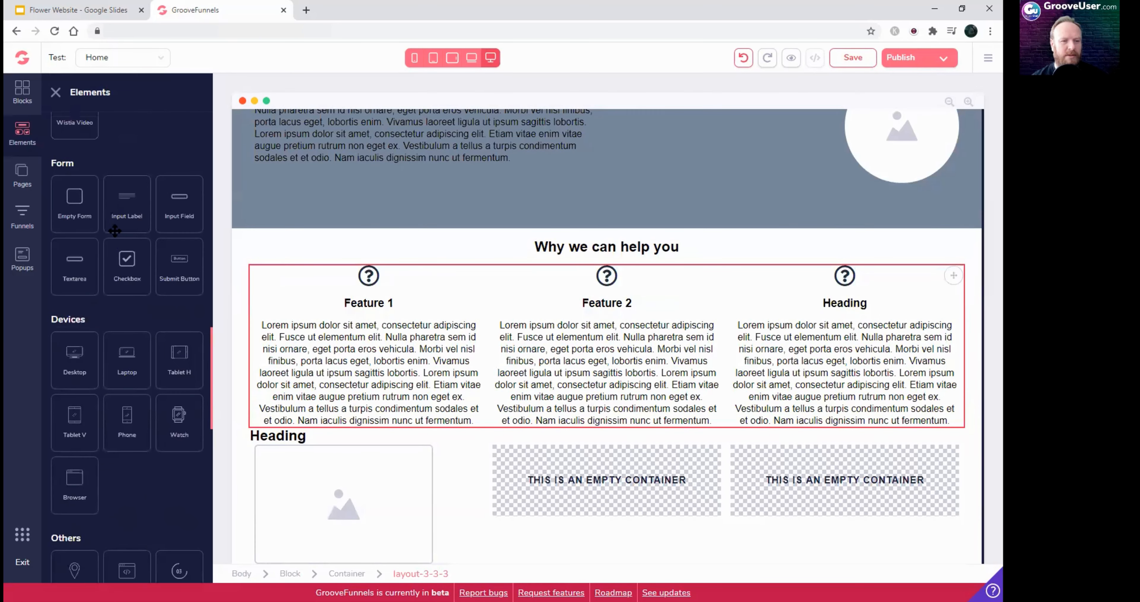
scroll(127, 341, up, 5)
drag(127, 223, 578, 479)
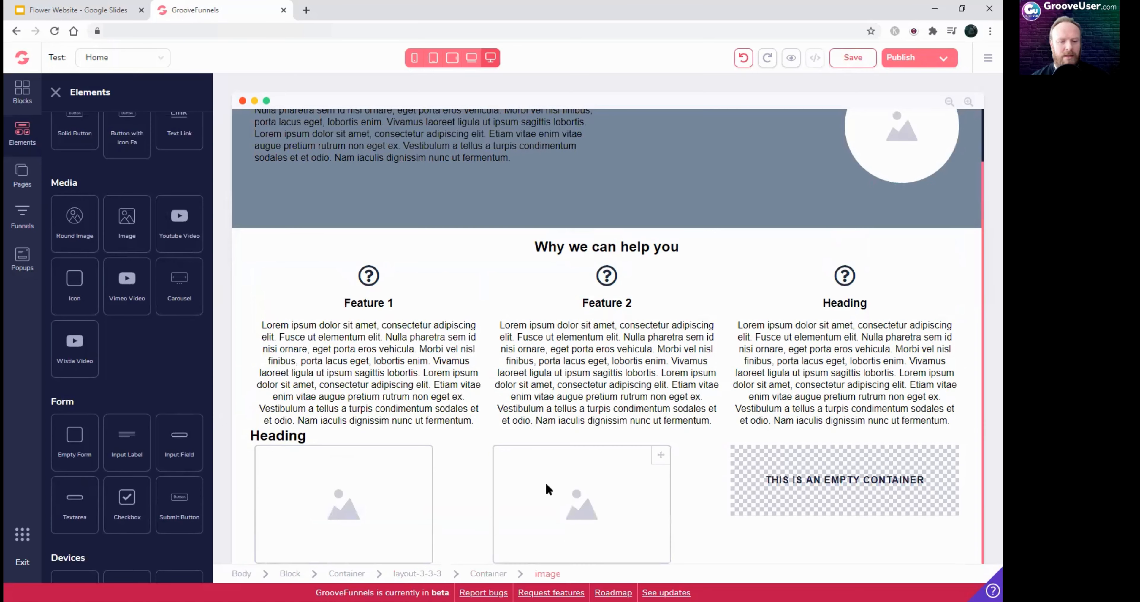
drag(133, 226, 803, 542)
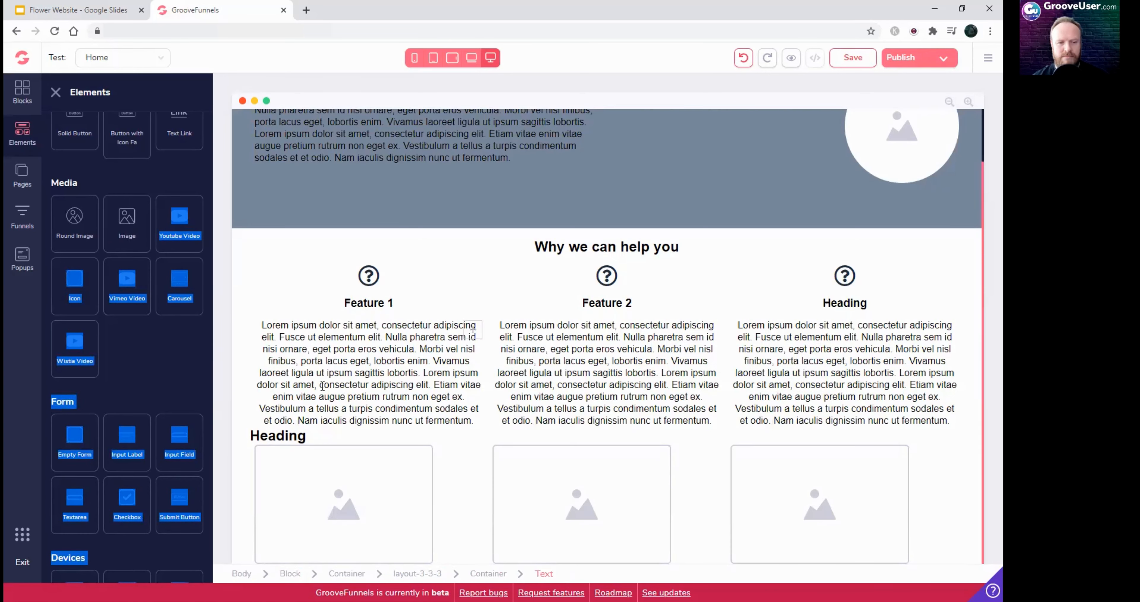
click(173, 364)
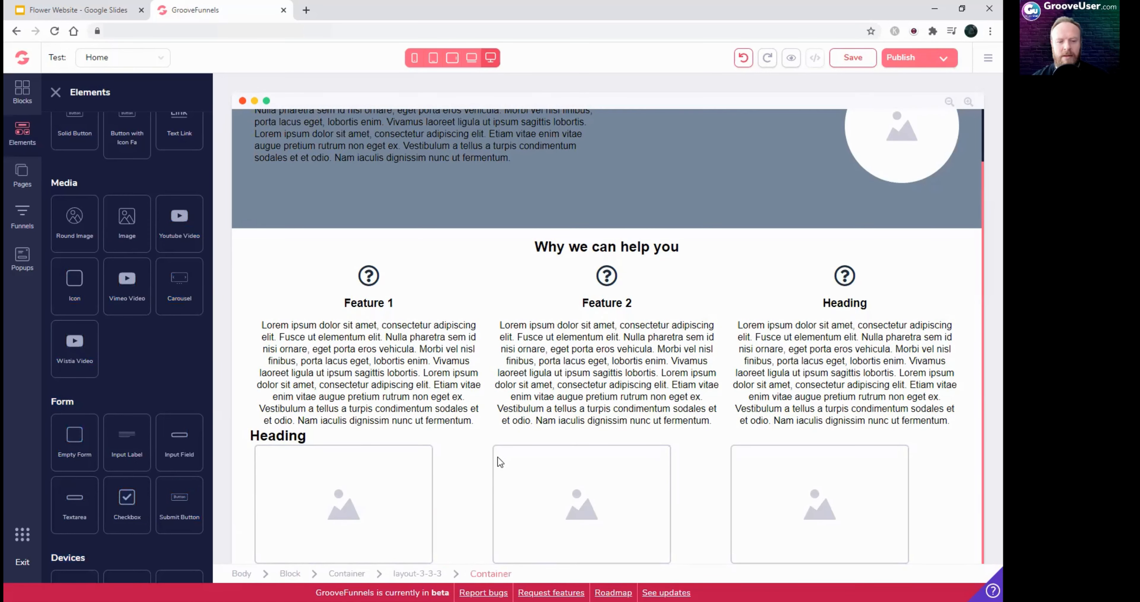
Step: Center-align the text of the heading above the three image columns
click(336, 435)
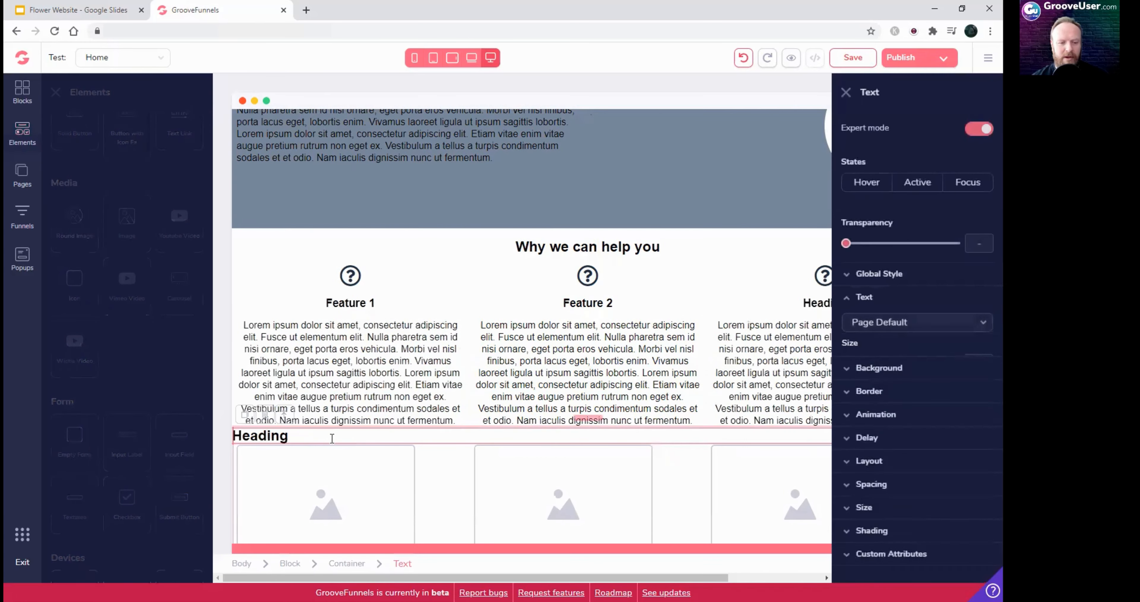
click(129, 416)
click(132, 430)
click(847, 301)
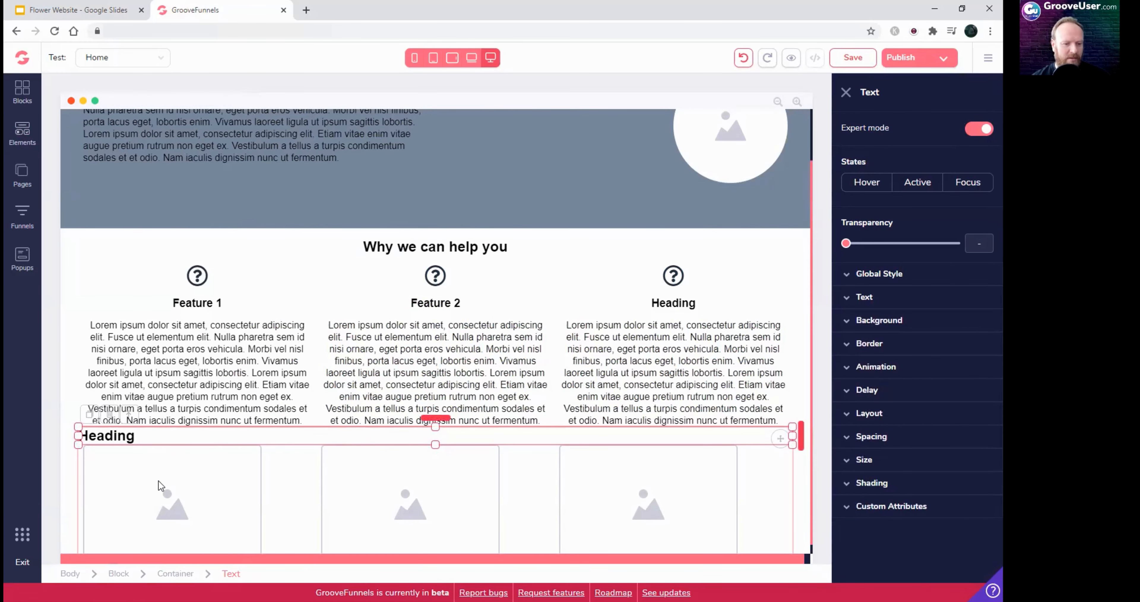
click(870, 412)
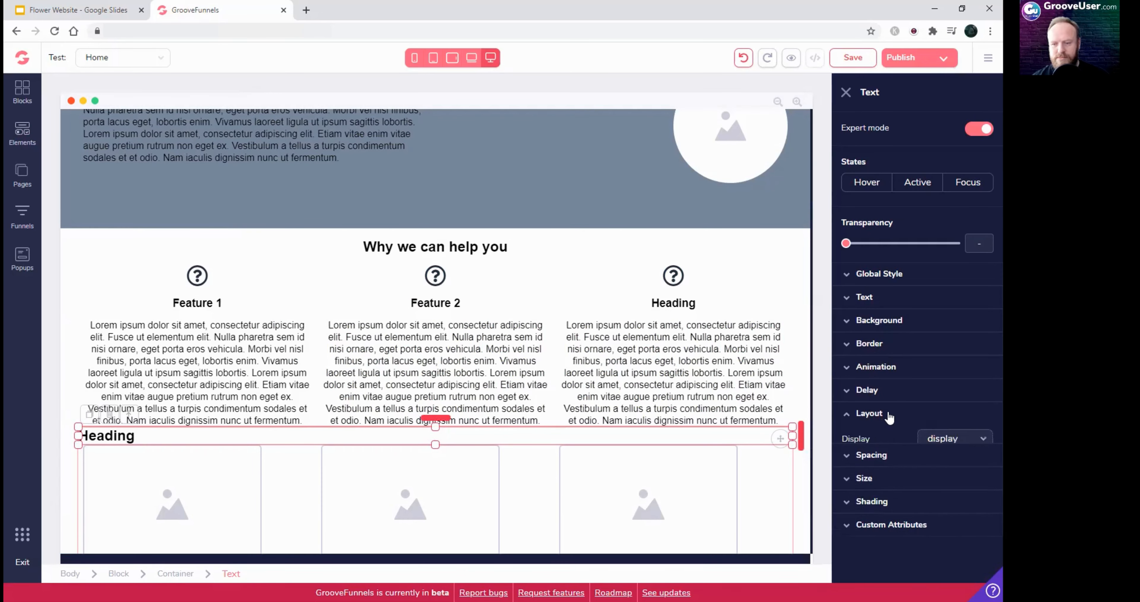
click(868, 412)
click(866, 301)
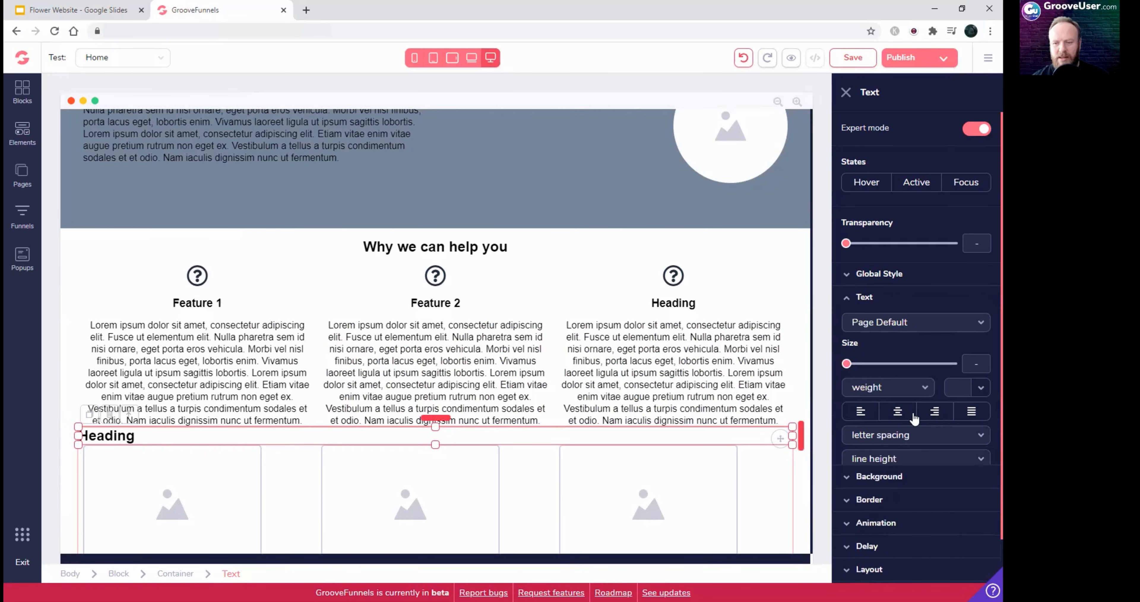
click(898, 411)
Step: Center the image in the third column by setting its container's primary layout alignment to center
scroll(434, 467, down, 1)
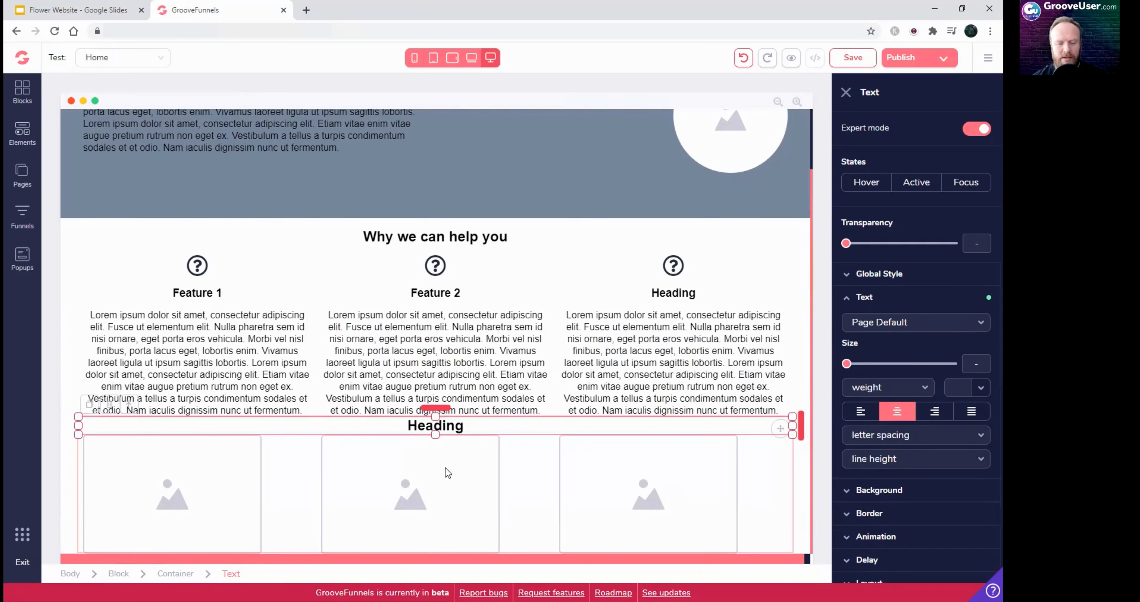
click(772, 459)
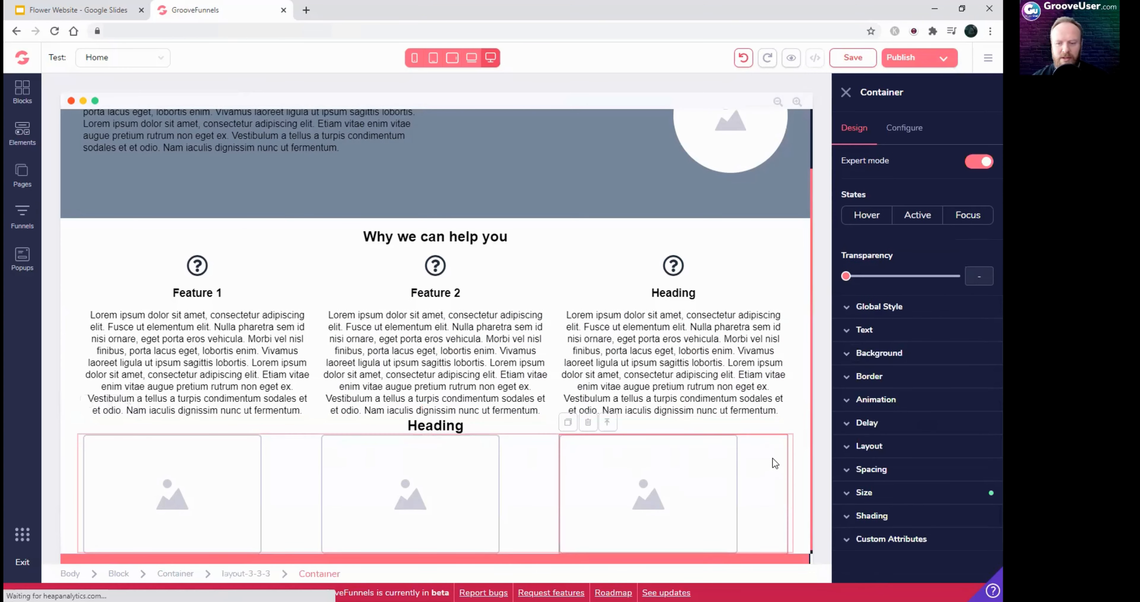
scroll(628, 482, down, 1)
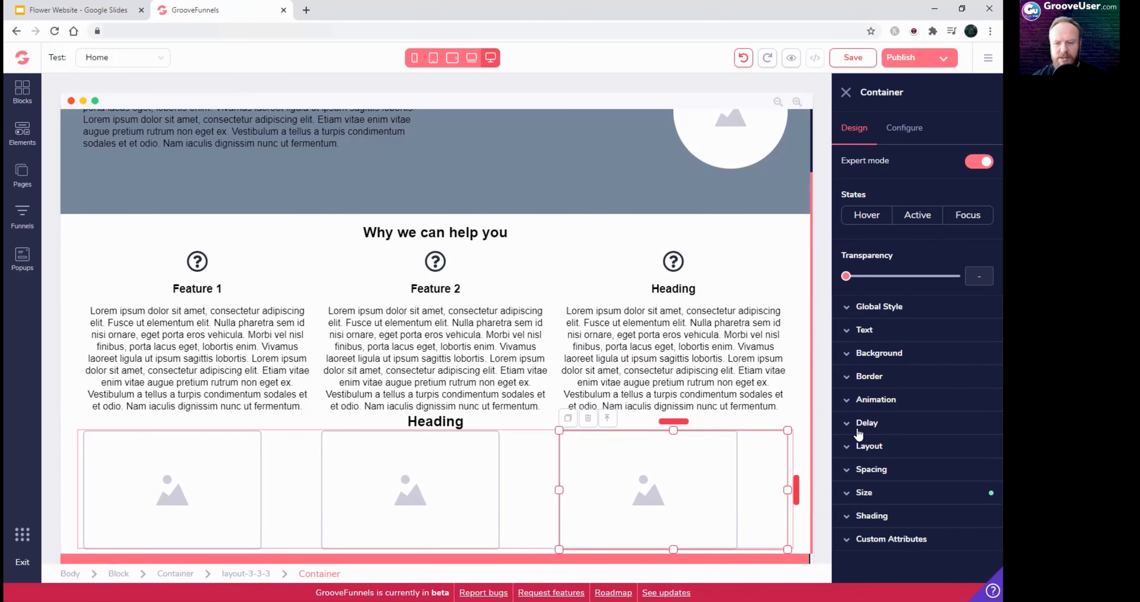
click(876, 449)
scroll(879, 451, down, 3)
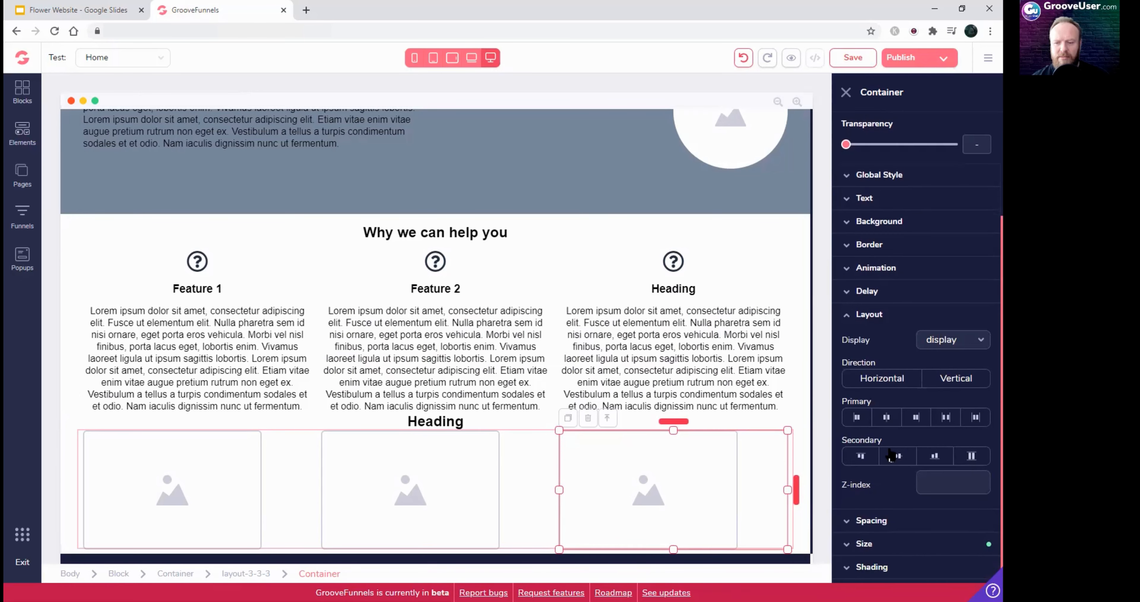
click(886, 418)
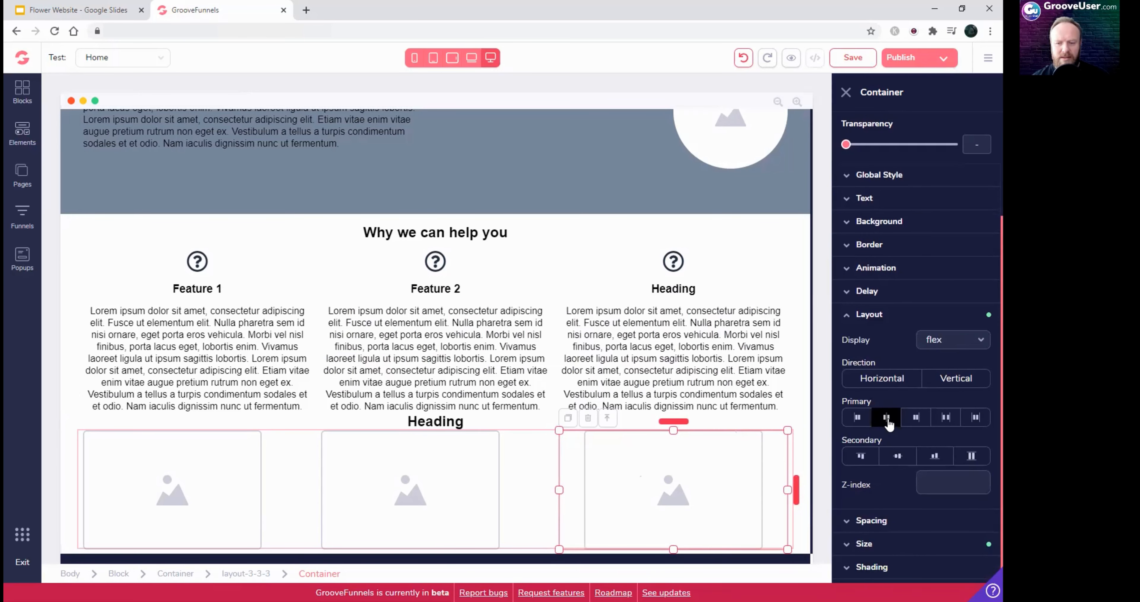
Step: Center the images in the second and first columns with centered primary alignment on their containers
click(523, 446)
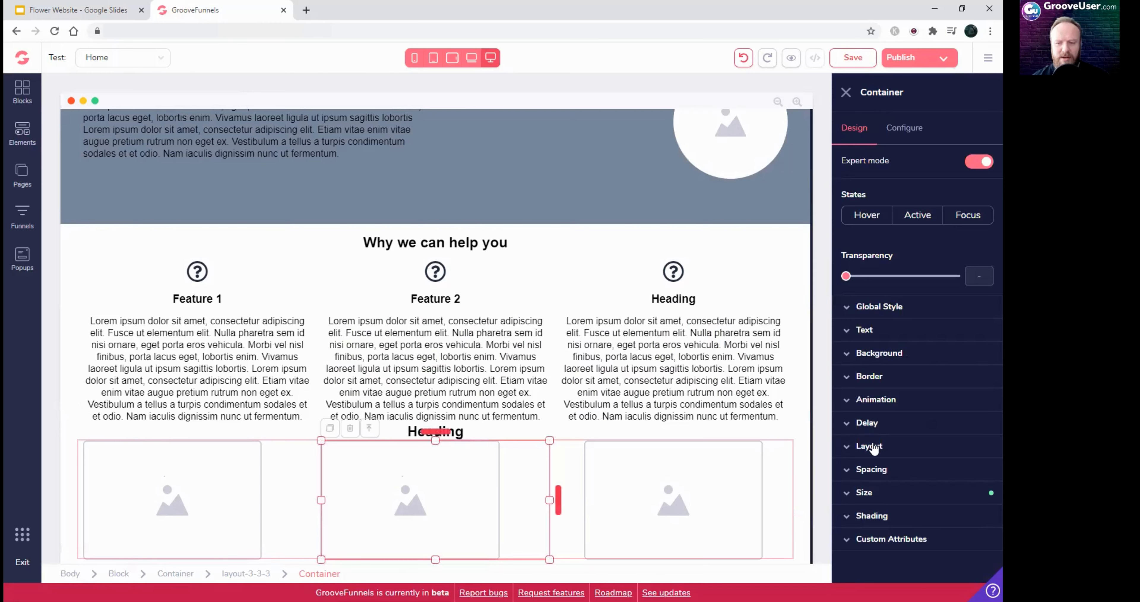
scroll(901, 472, down, 3)
click(887, 419)
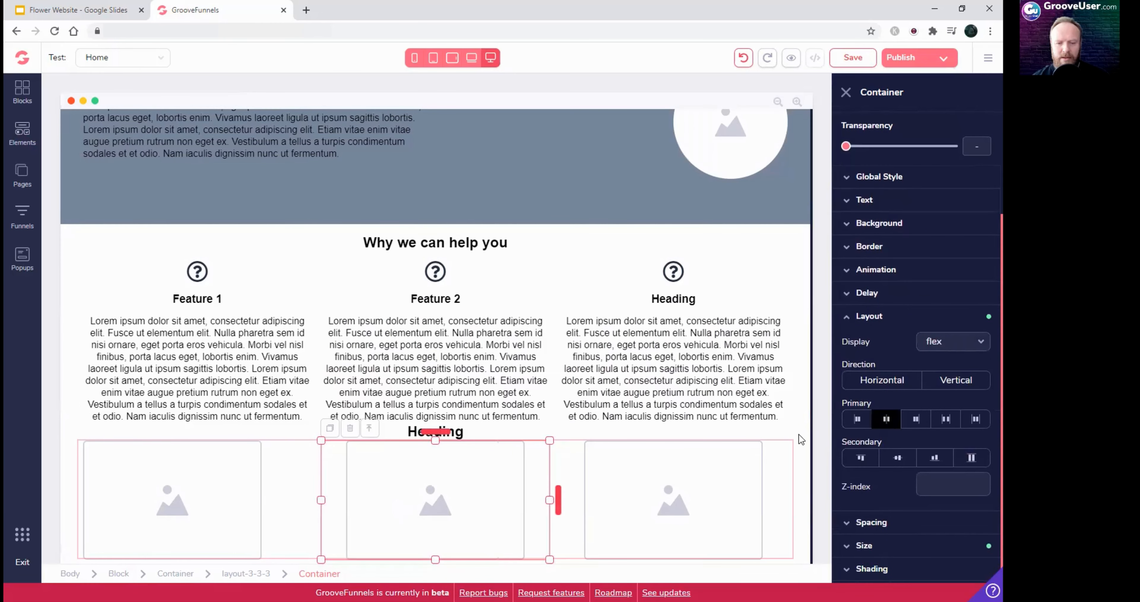
click(288, 474)
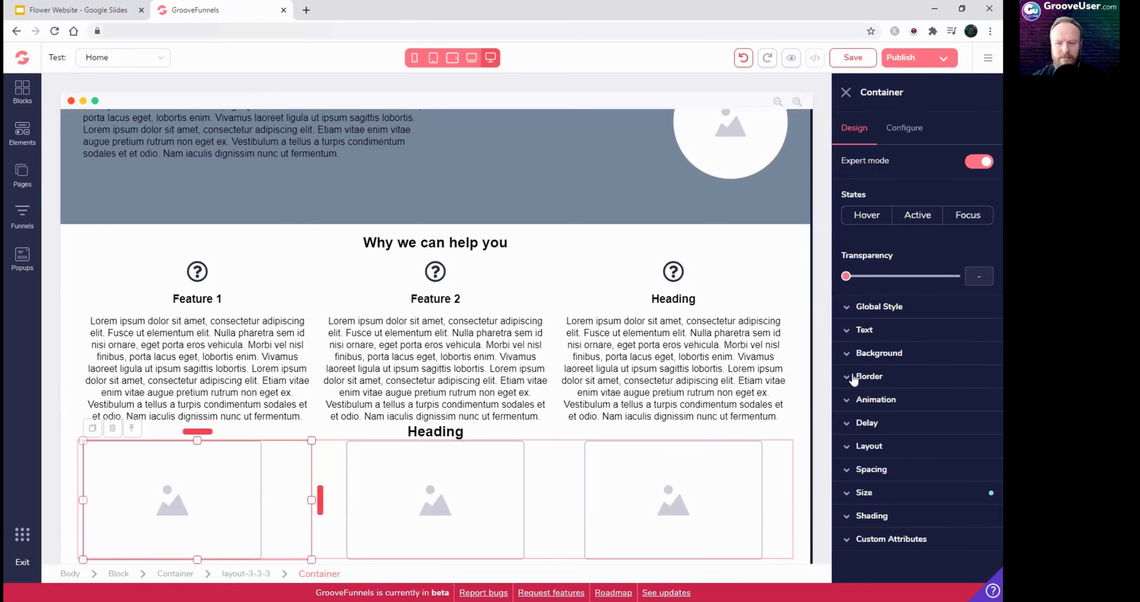
click(869, 447)
scroll(889, 460, down, 3)
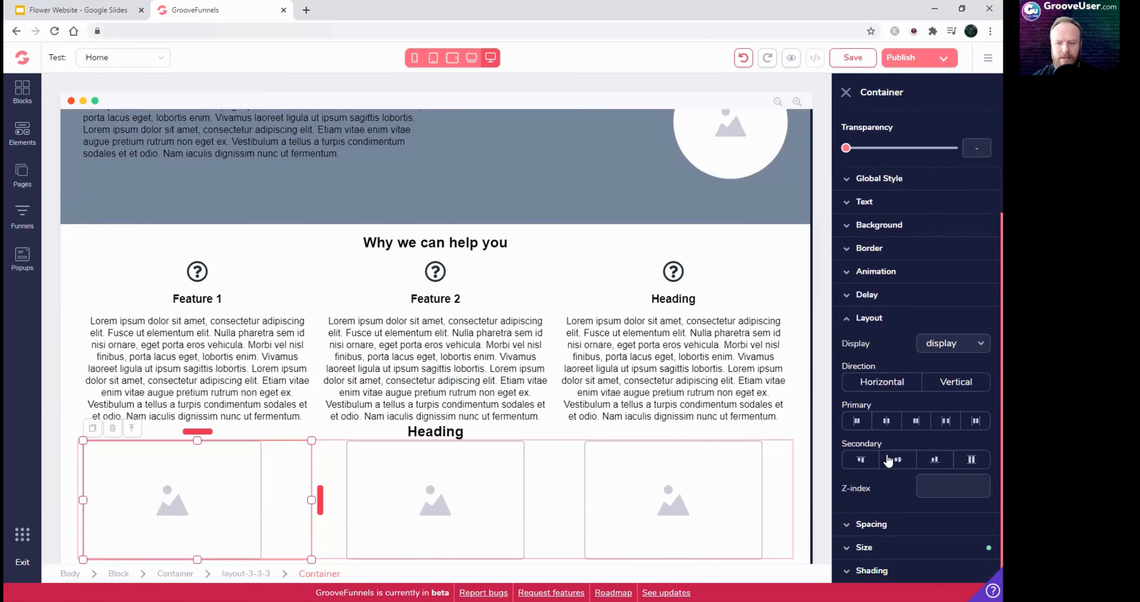
click(887, 421)
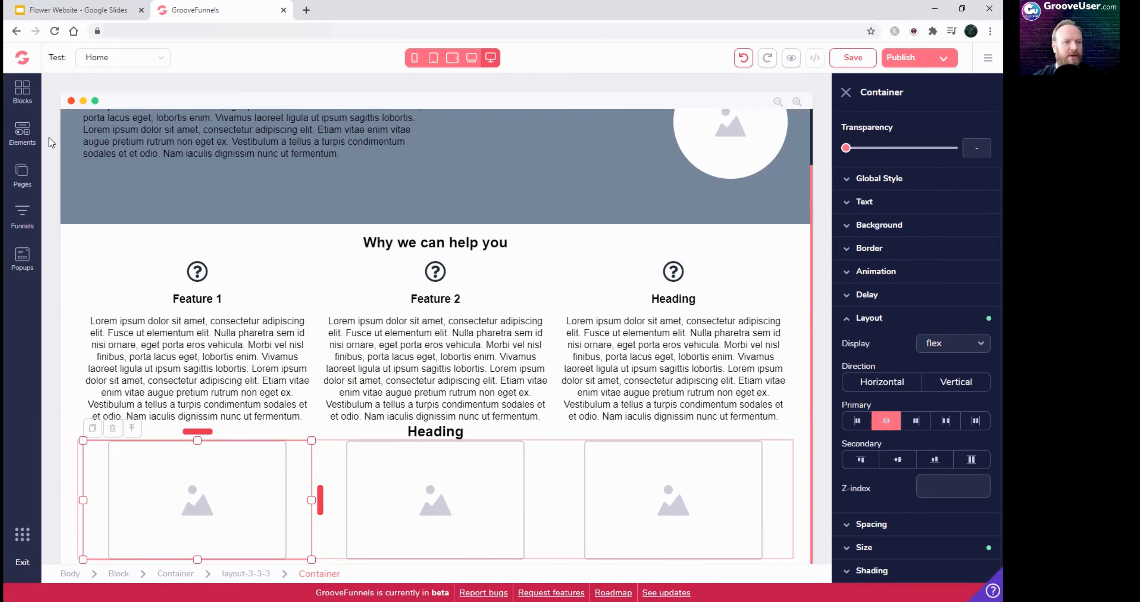
Step: Undo the last change and add a Paragraph element after the image in each of the three columns
key(ctrl+z)
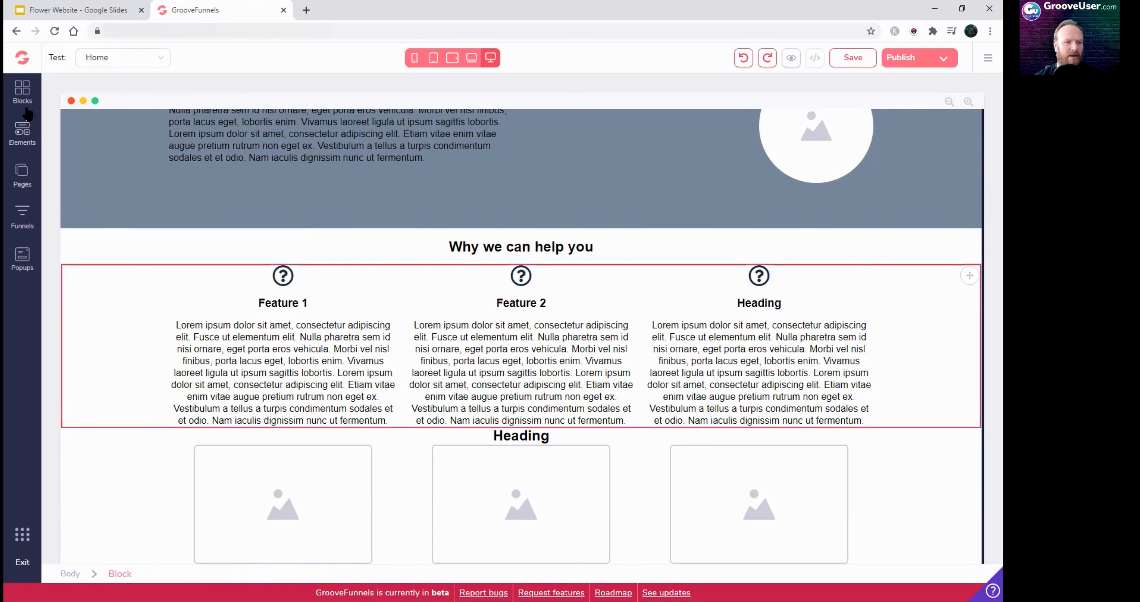
click(23, 130)
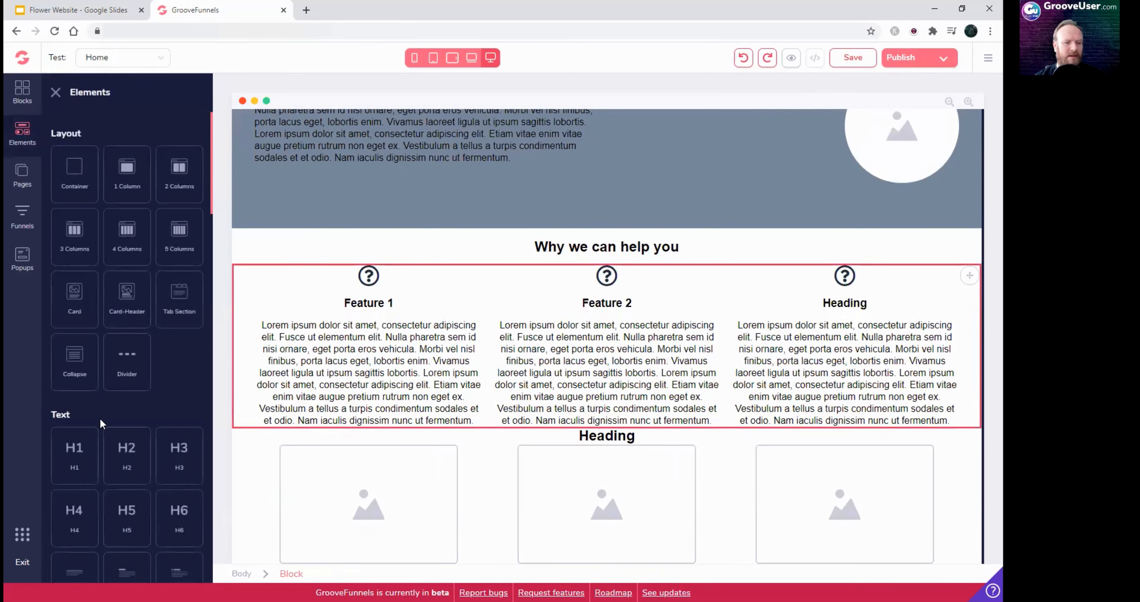
scroll(101, 422, down, 5)
scroll(101, 422, down, 3)
drag(76, 231, 470, 477)
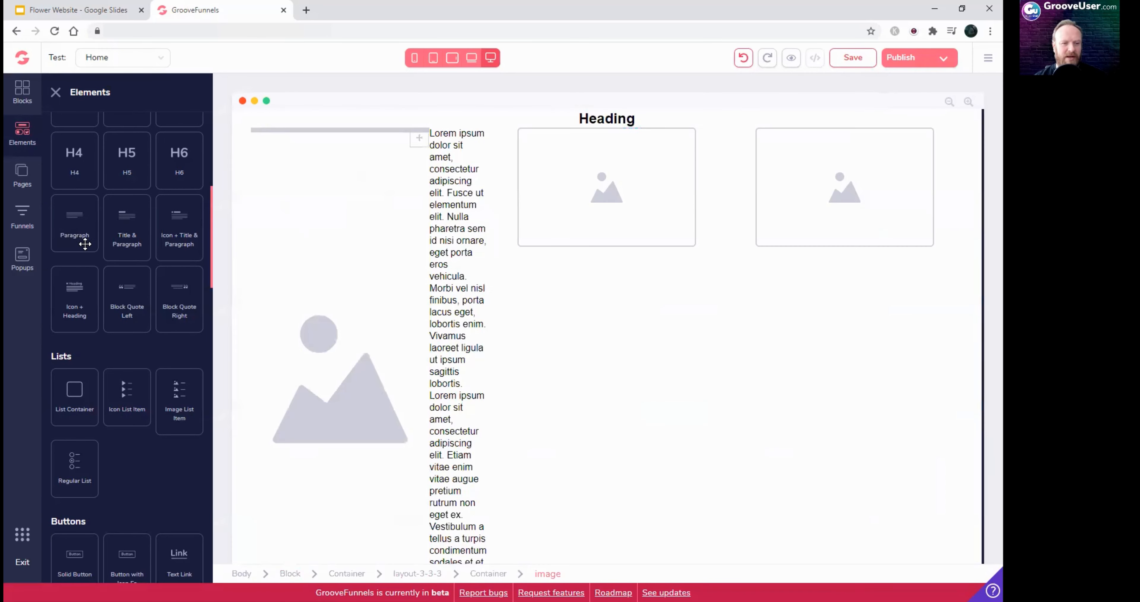
drag(76, 224, 713, 248)
drag(77, 227, 841, 246)
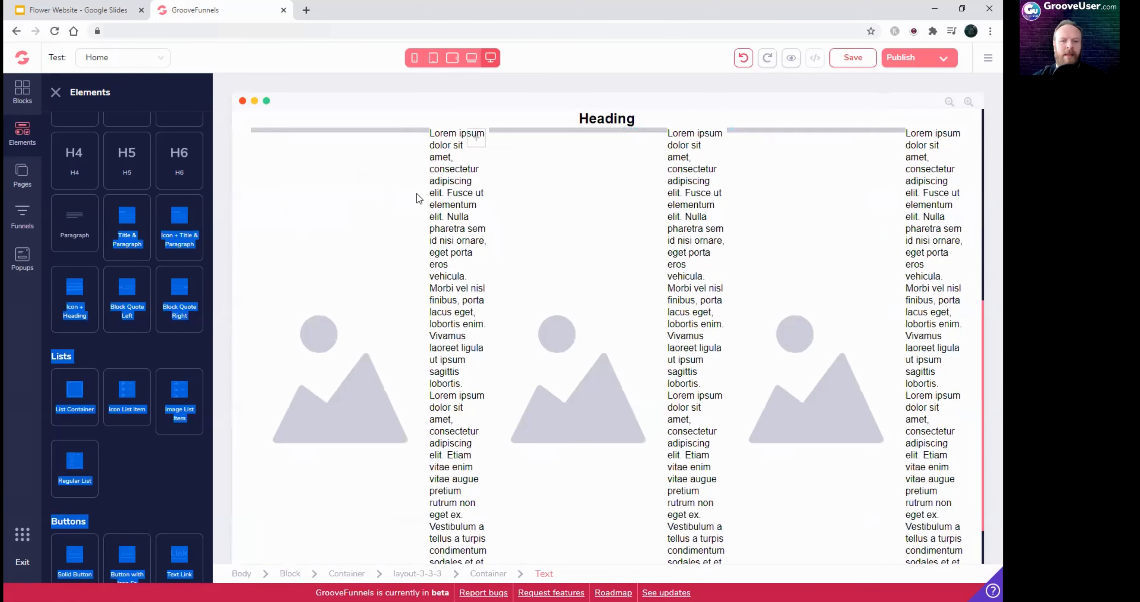
Step: Set the first column's container to Vertical direction with centered secondary alignment so its paragraph sits below the image
click(404, 181)
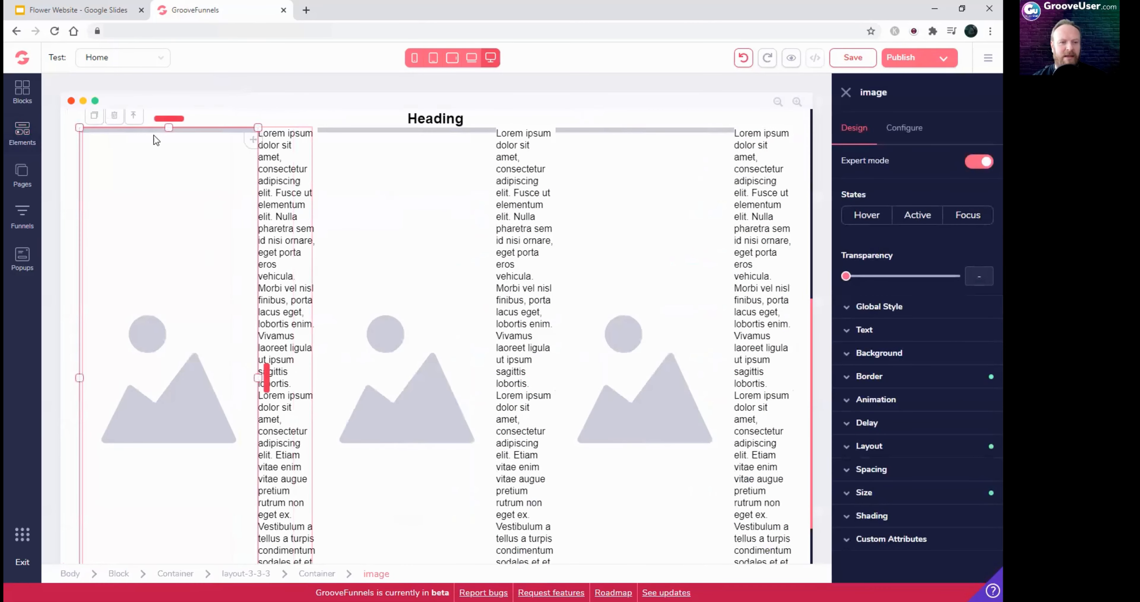
click(133, 116)
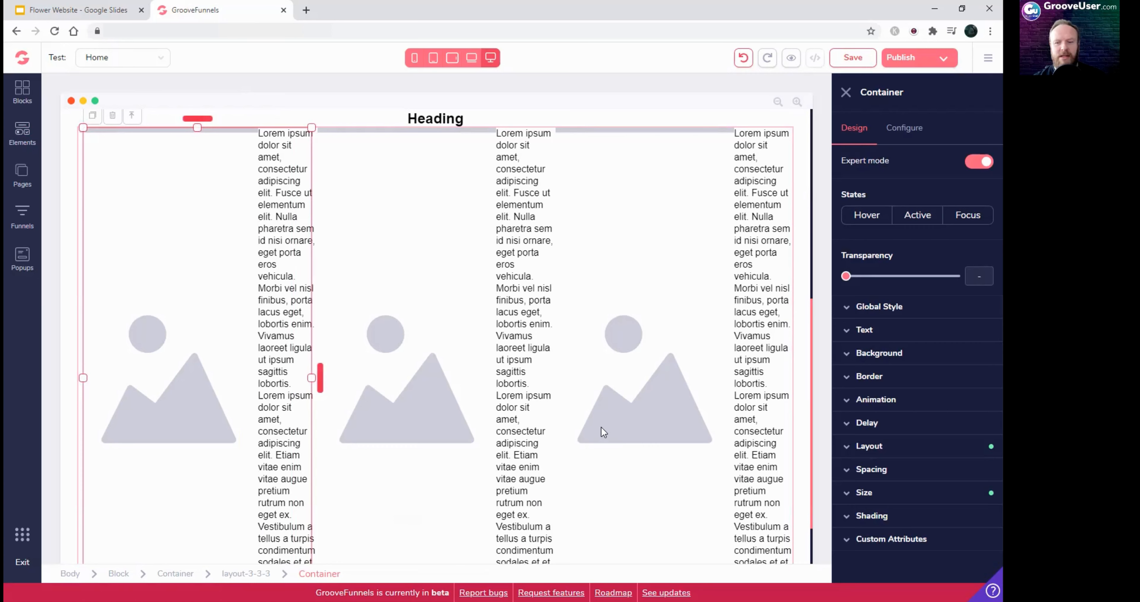
click(892, 447)
scroll(932, 479, down, 3)
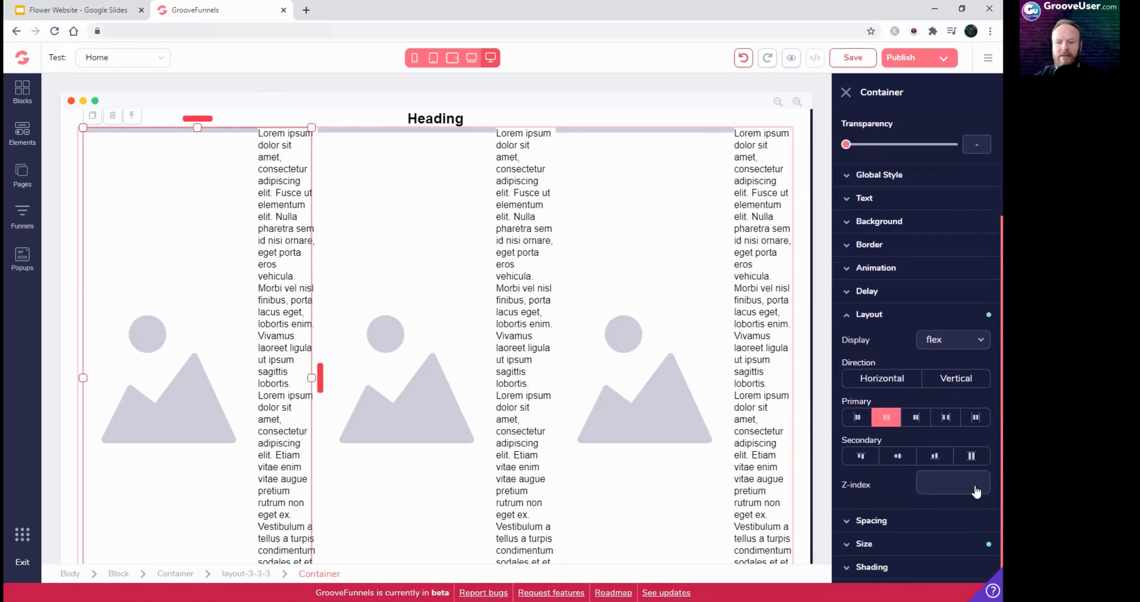
click(956, 379)
click(898, 459)
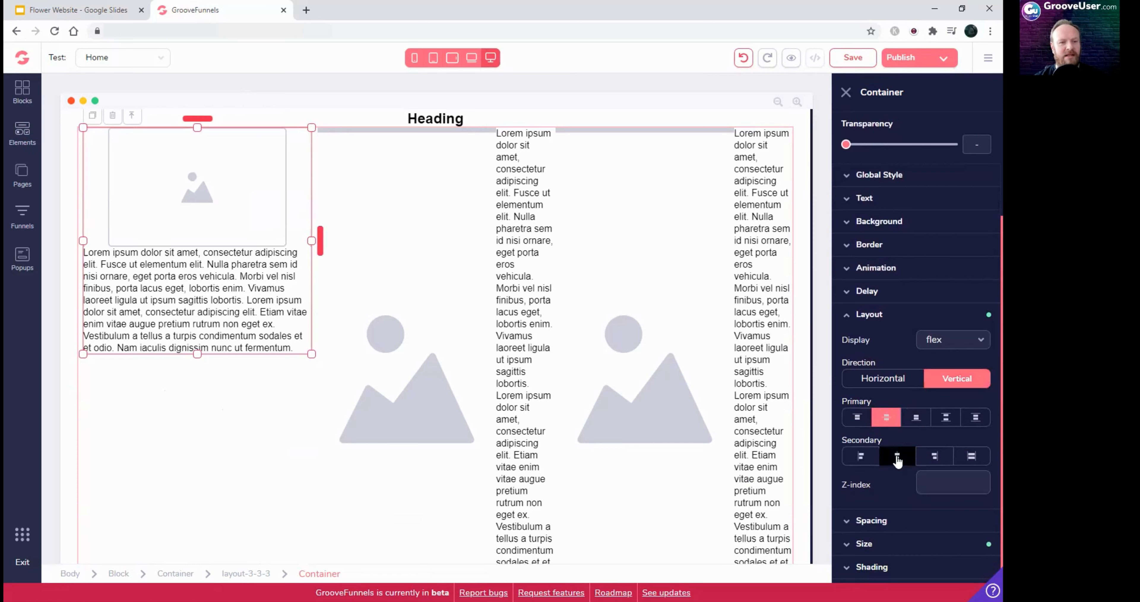
Step: Set the second column's container to Vertical direction with centered secondary alignment so its paragraph sits below the image
click(452, 153)
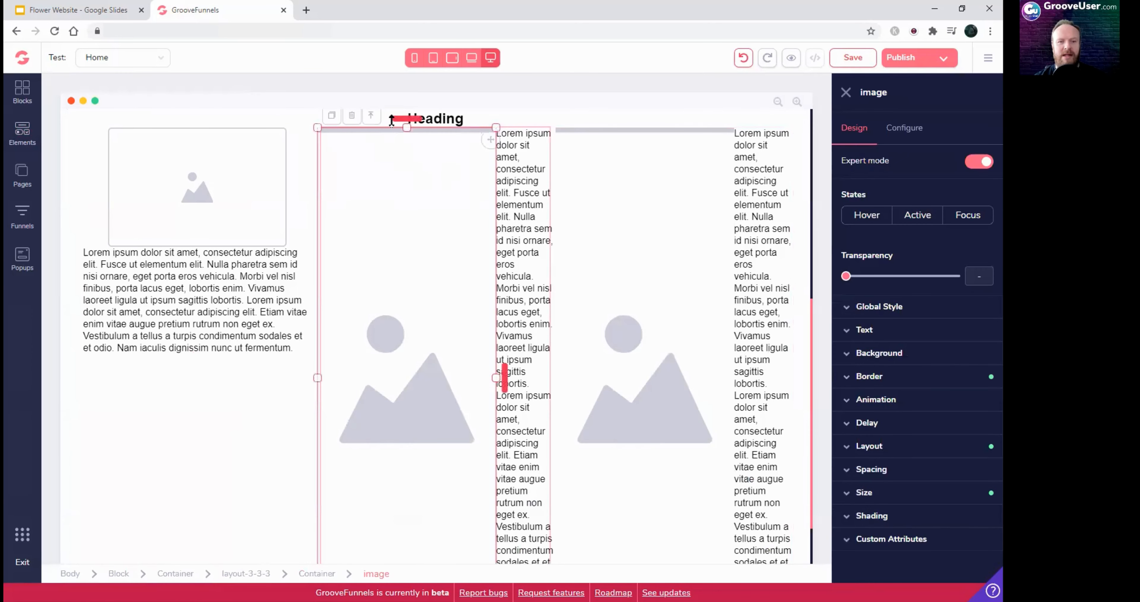
click(377, 120)
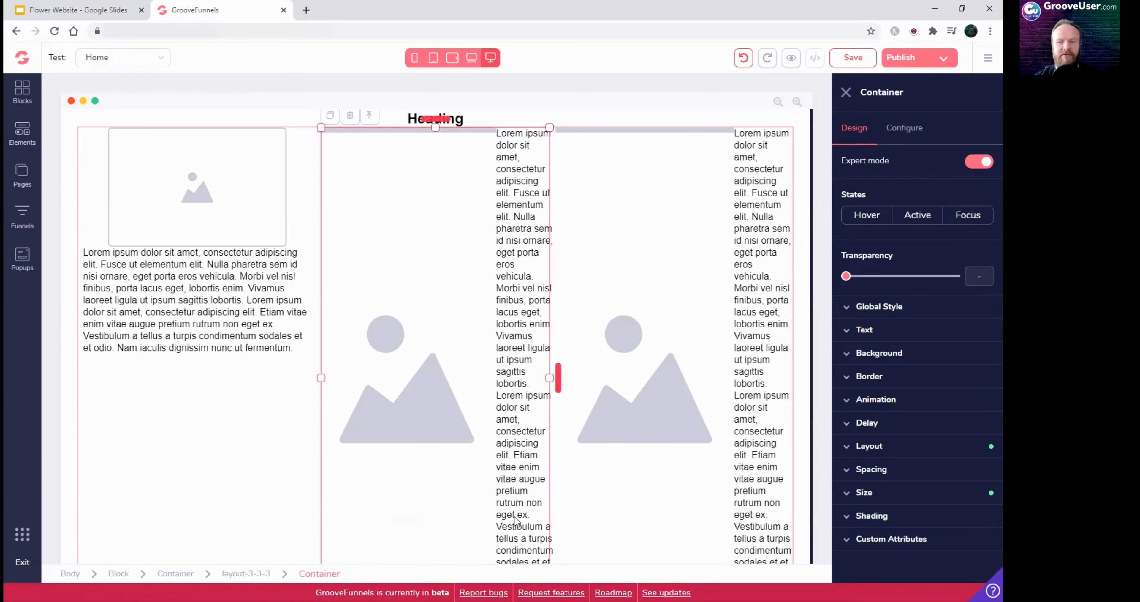
click(870, 446)
scroll(930, 442, down, 3)
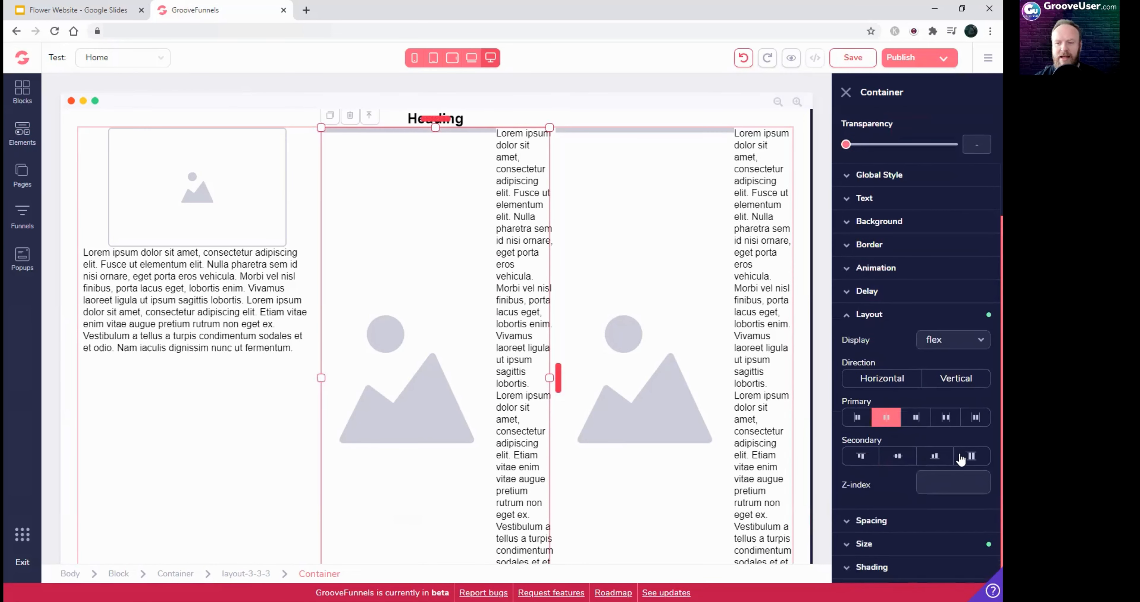
click(954, 380)
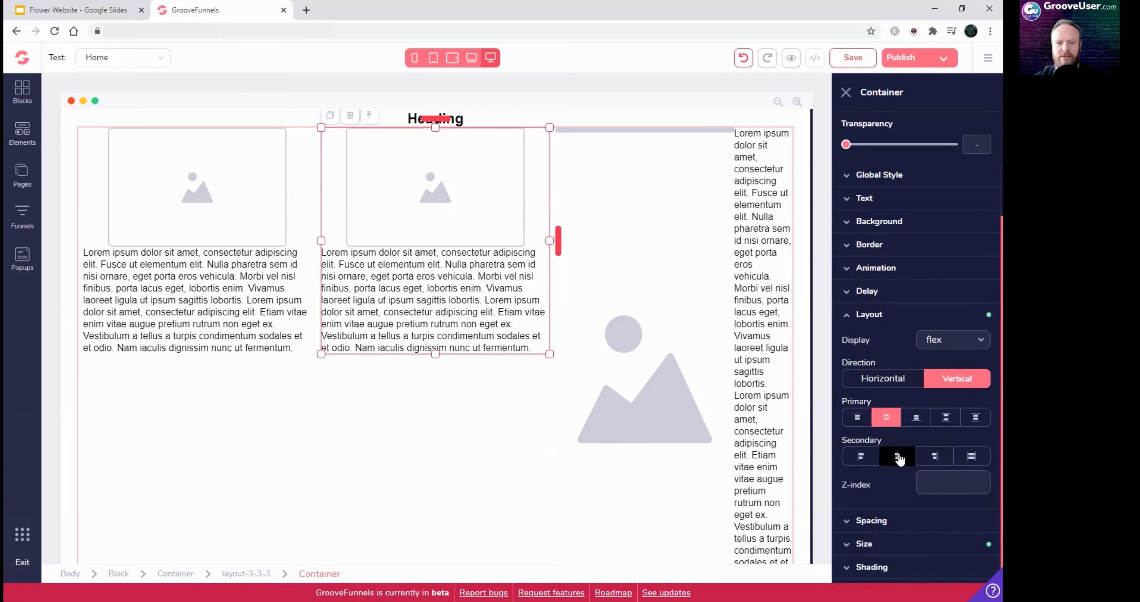
Step: Set the third column's container to Vertical direction with centered secondary alignment so its paragraph sits below the image
click(693, 200)
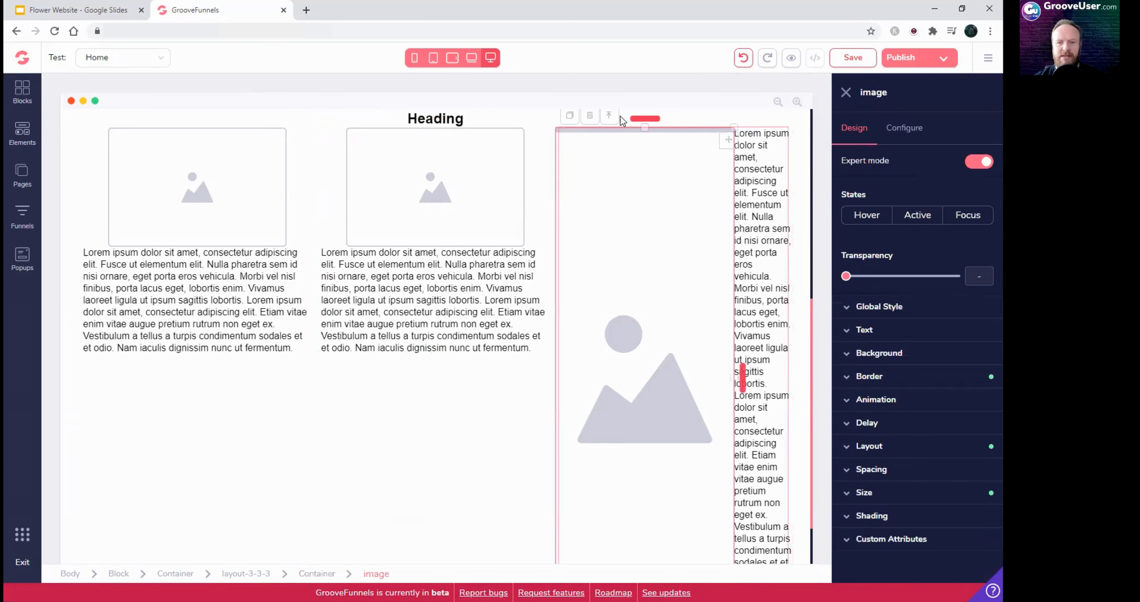
click(888, 446)
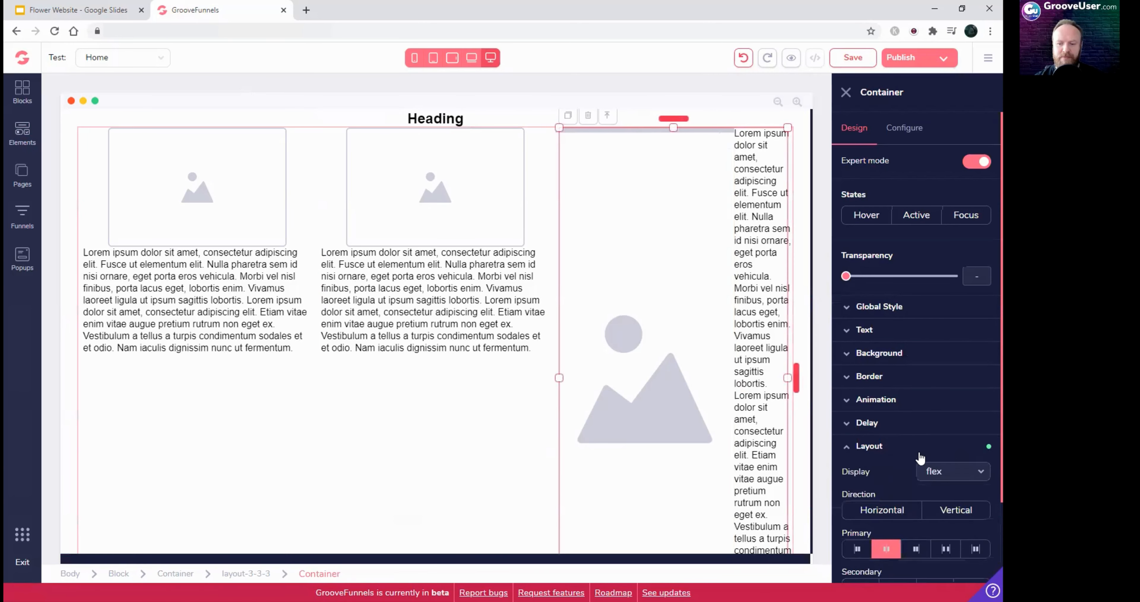
scroll(939, 420, down, 3)
click(955, 380)
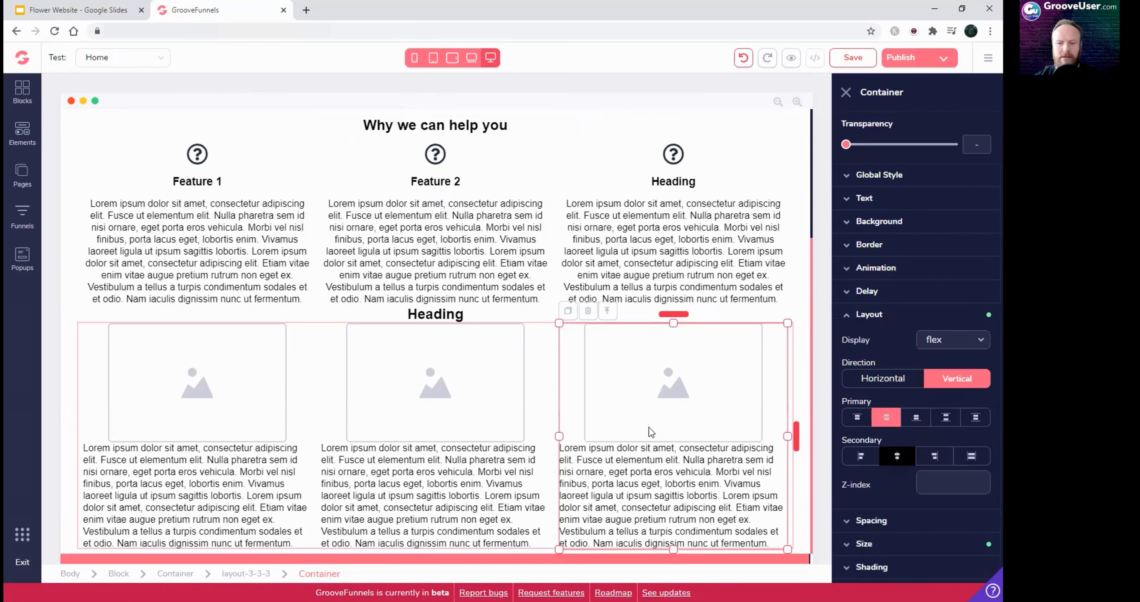
Step: Center-align the text of the paragraphs below the images in the first, second and third columns
click(268, 491)
click(864, 330)
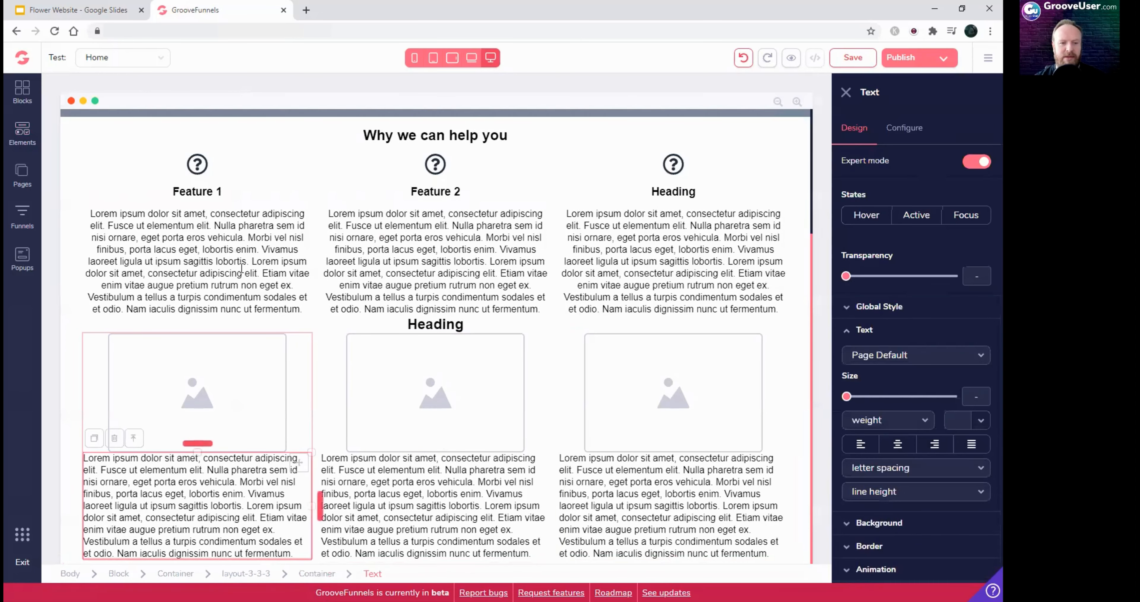
click(897, 444)
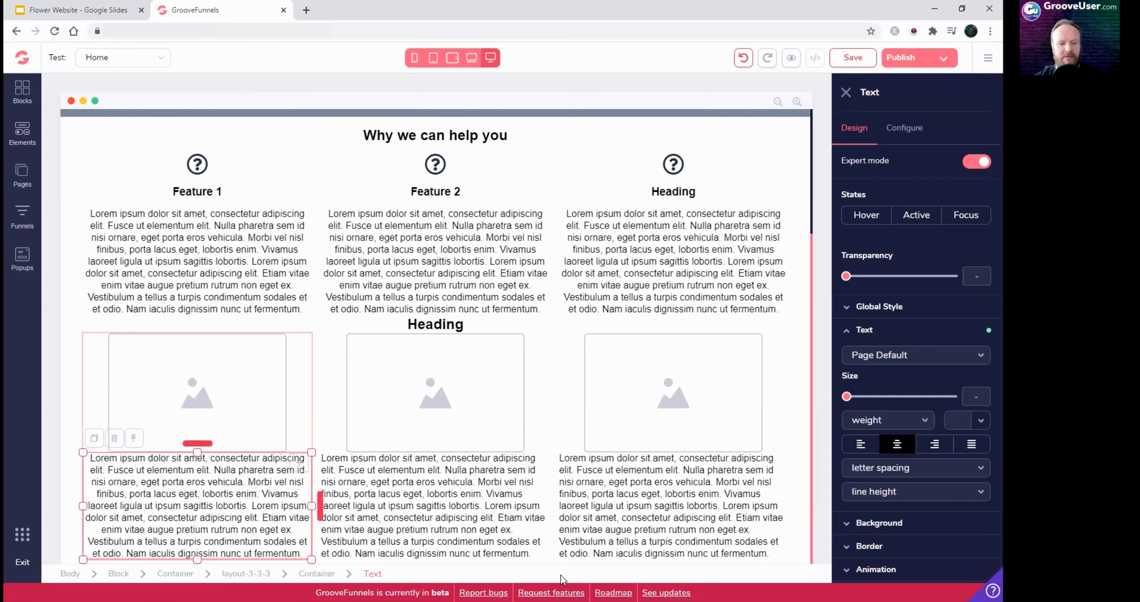
click(448, 521)
click(863, 328)
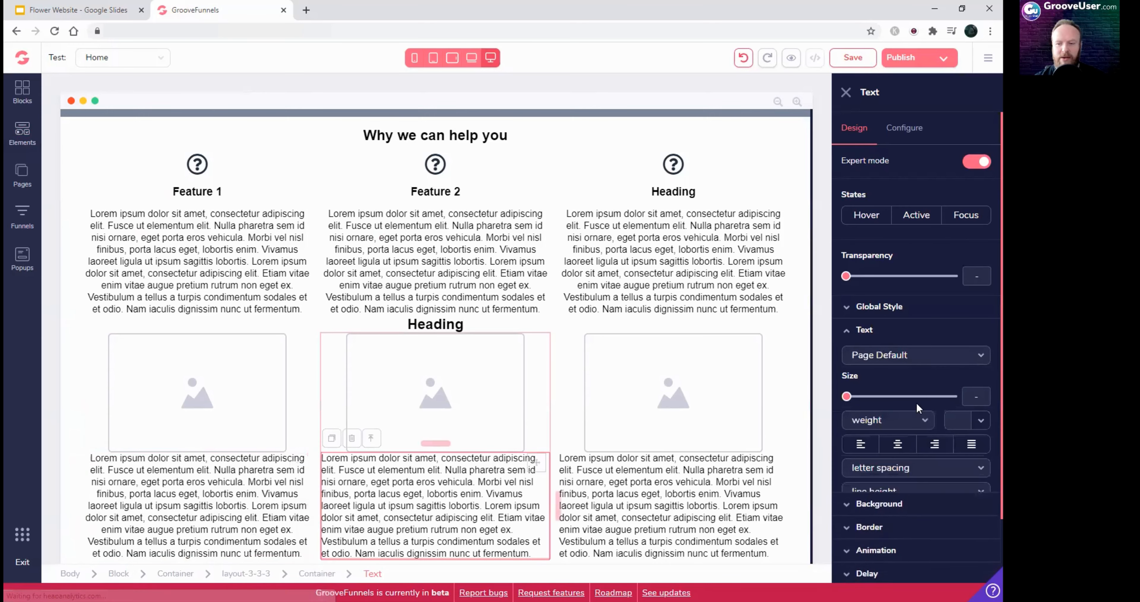
click(898, 445)
click(677, 495)
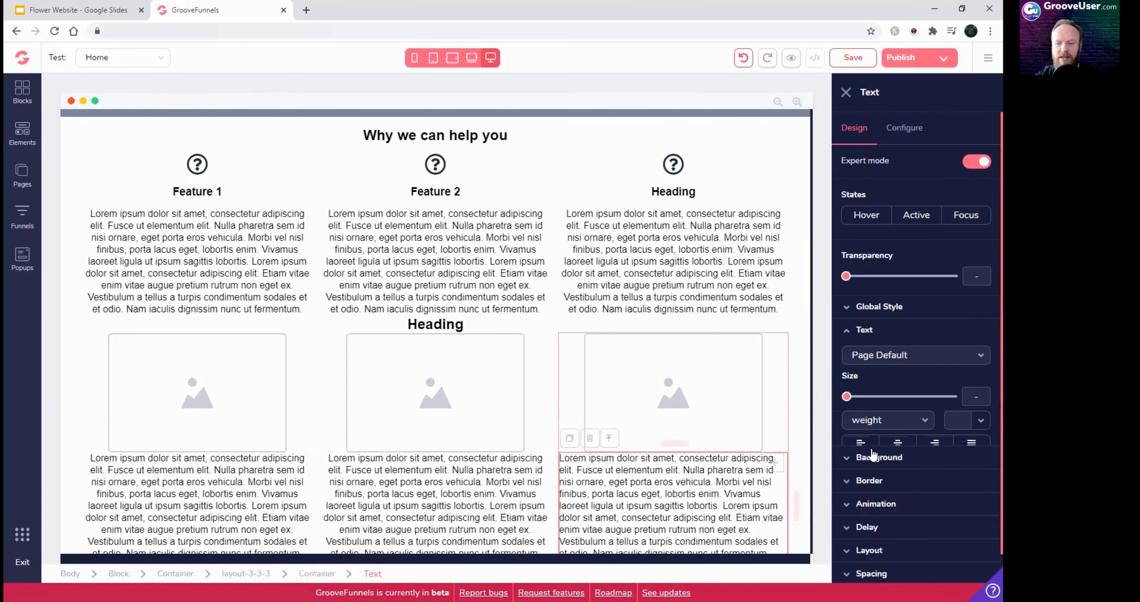
click(897, 444)
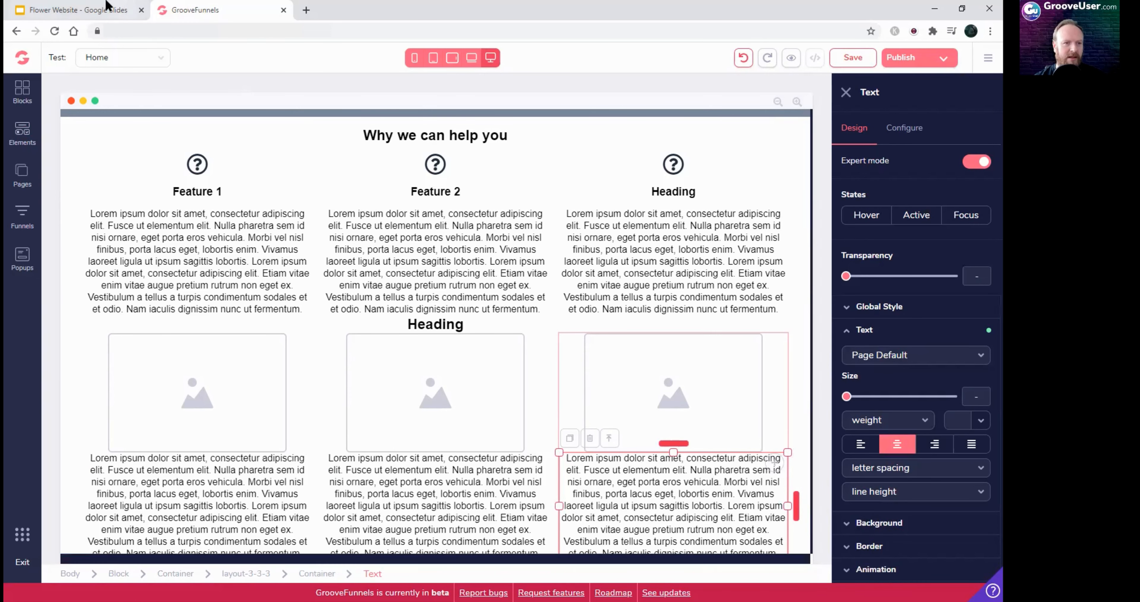
Step: Switch to the Google Slides wireframe to check the Services section's design, and return to the GrooveFunnels page
click(89, 10)
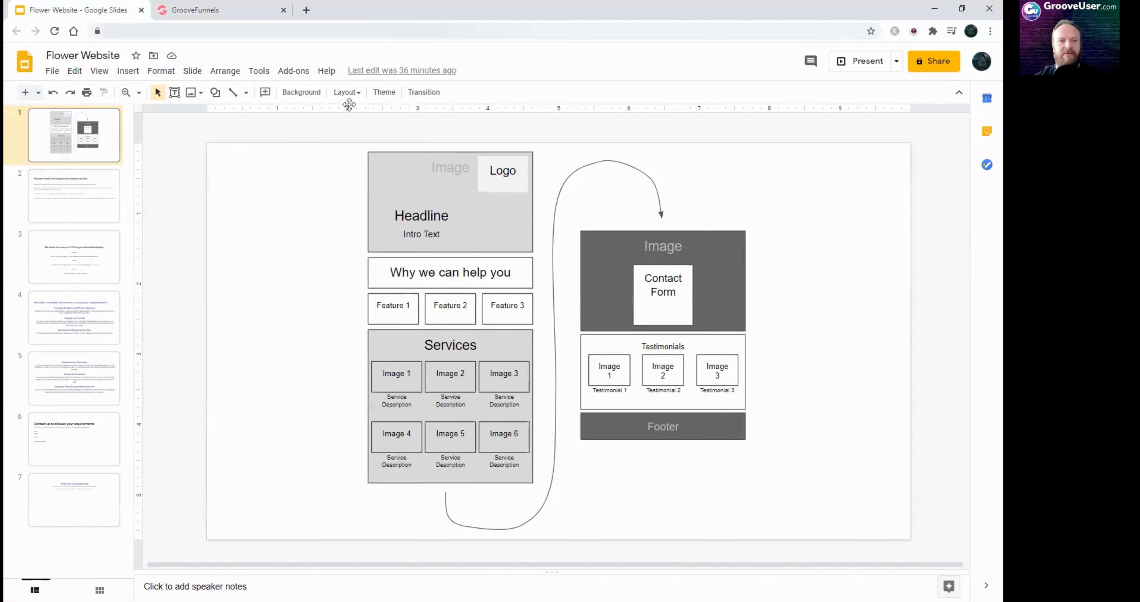
click(213, 10)
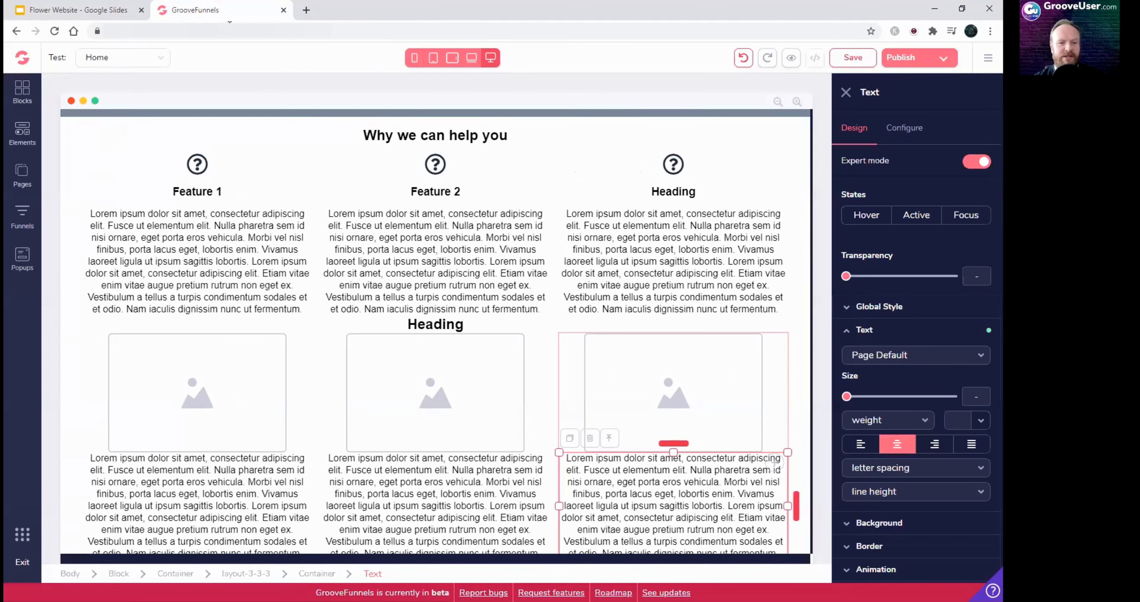
click(89, 348)
click(130, 207)
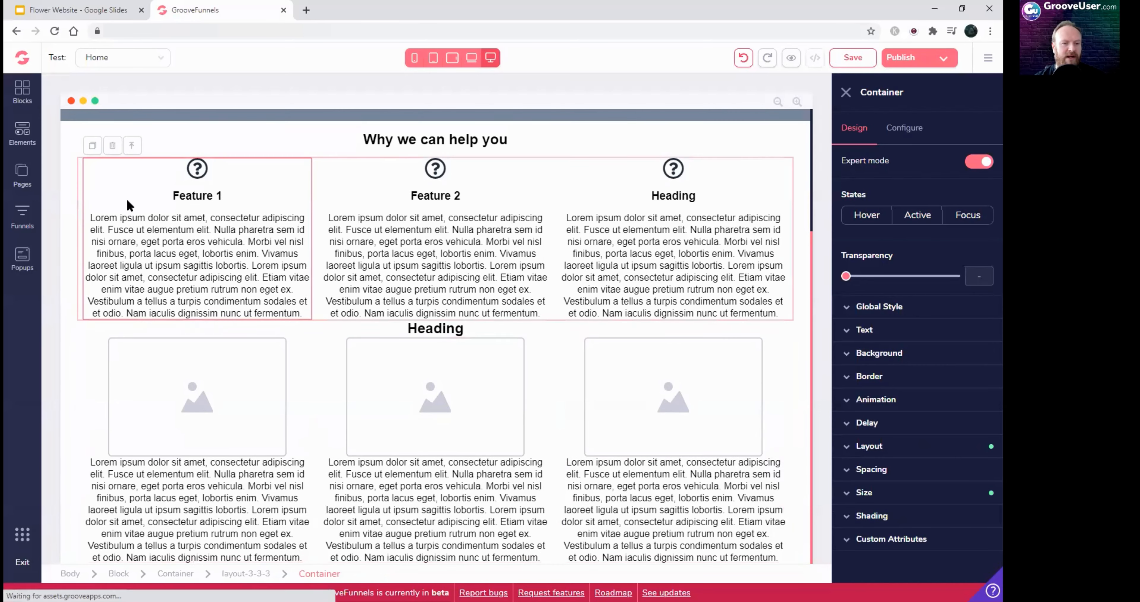
click(304, 350)
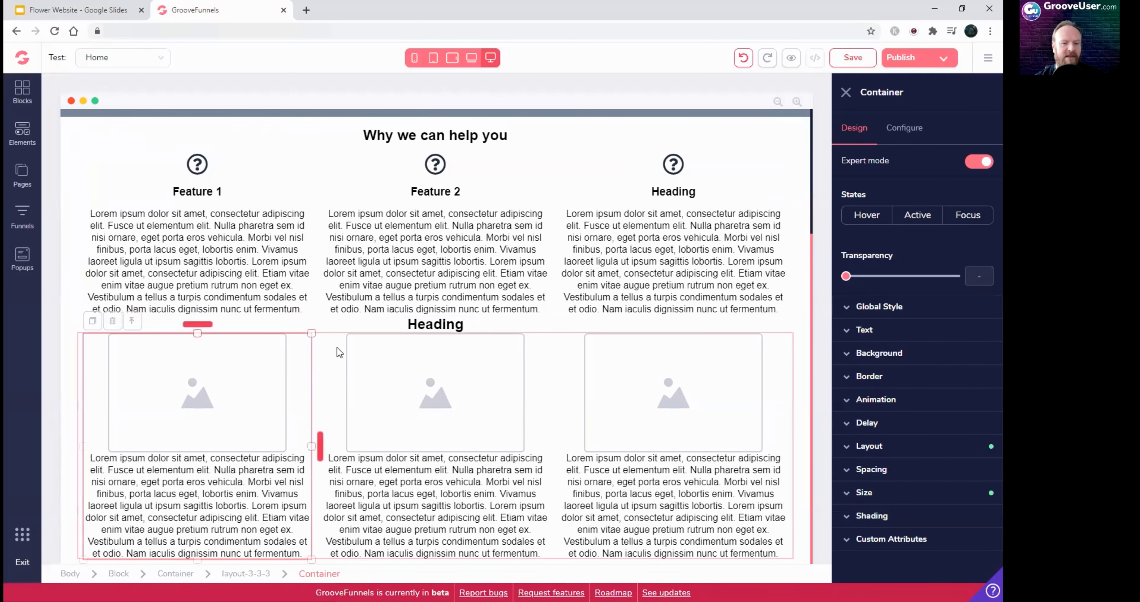
Step: Change the placeholder heading above the three images to "Services"
click(446, 324)
double_click(445, 324)
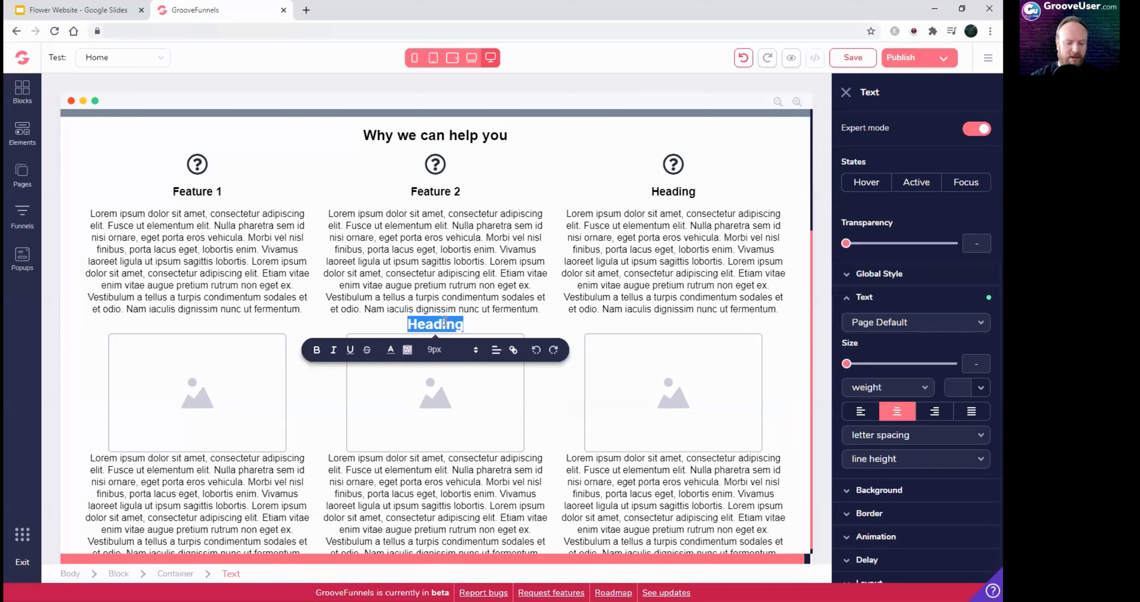
text(Servi)
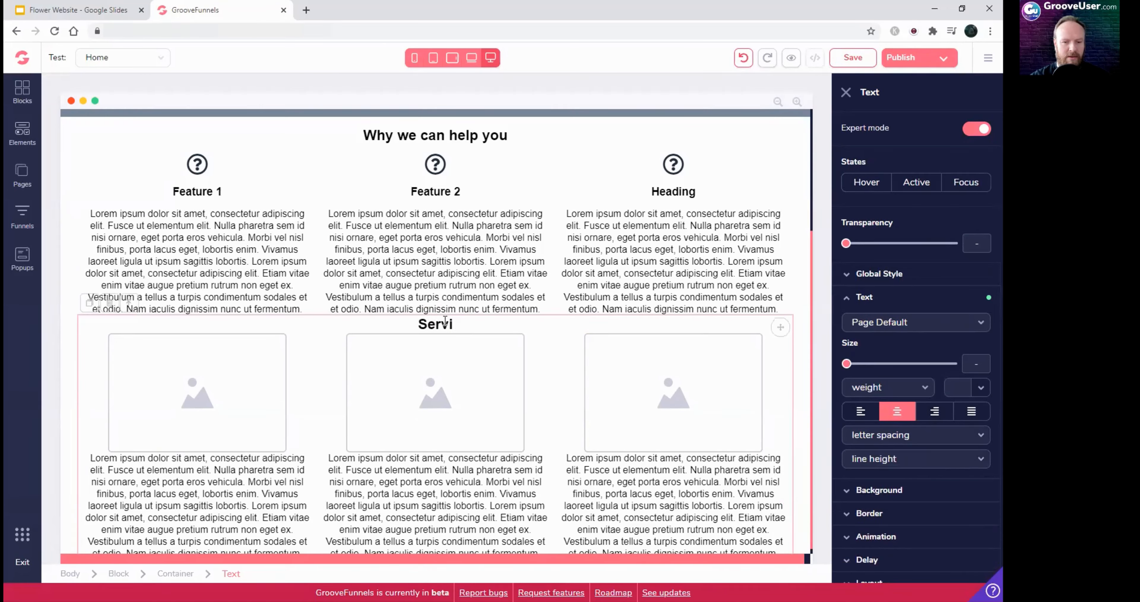
text(ces)
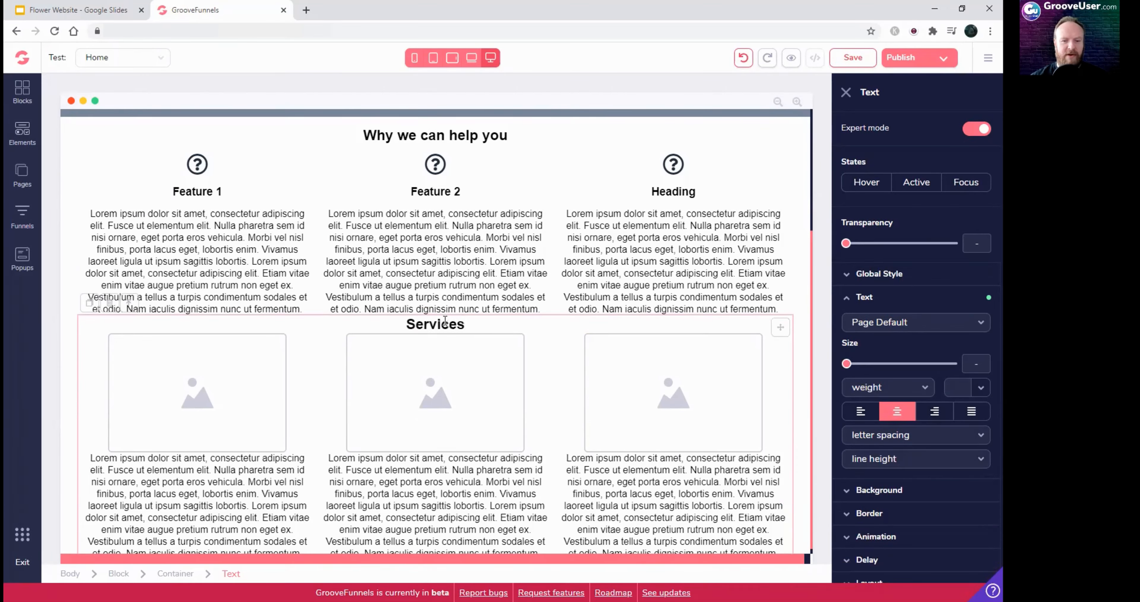
Step: Set the background color of the container holding the Services heading and columns to grey #ADB7C2
click(275, 321)
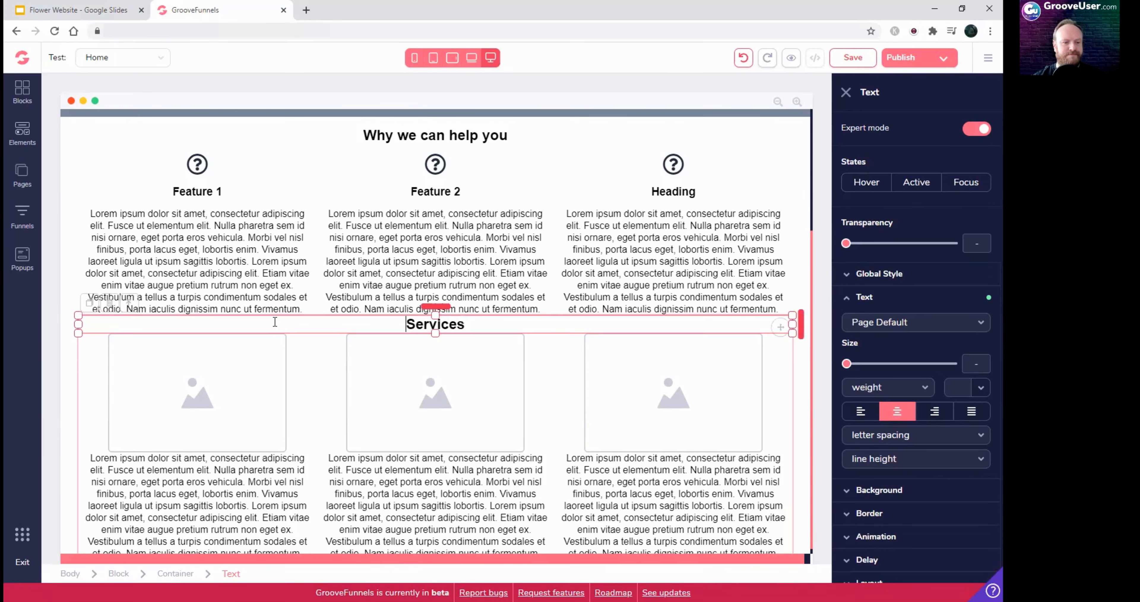
click(132, 304)
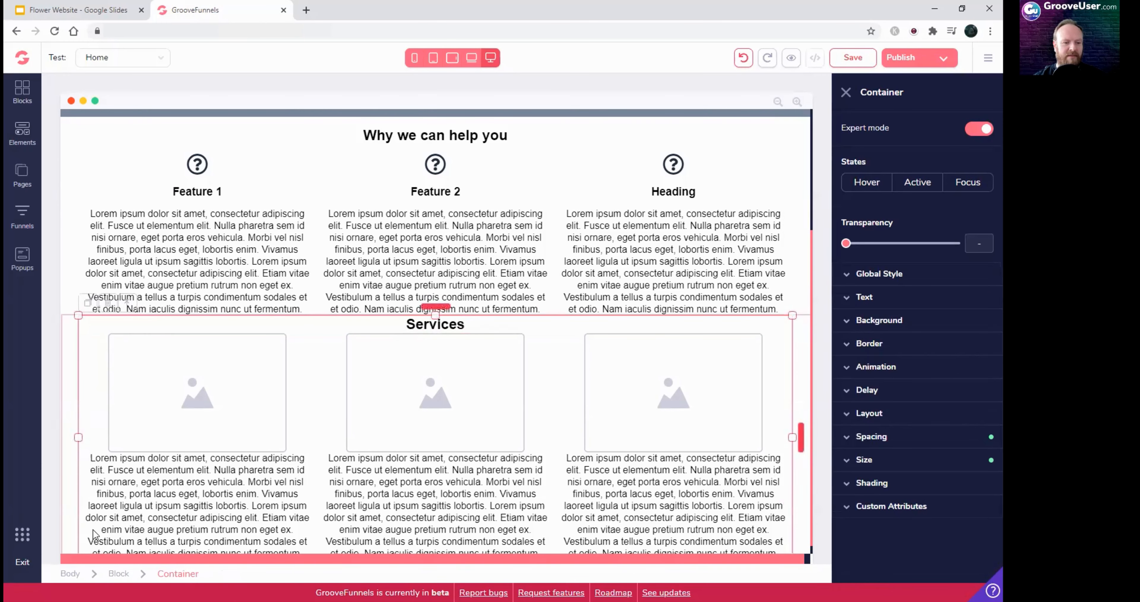
scroll(402, 465, down, 1)
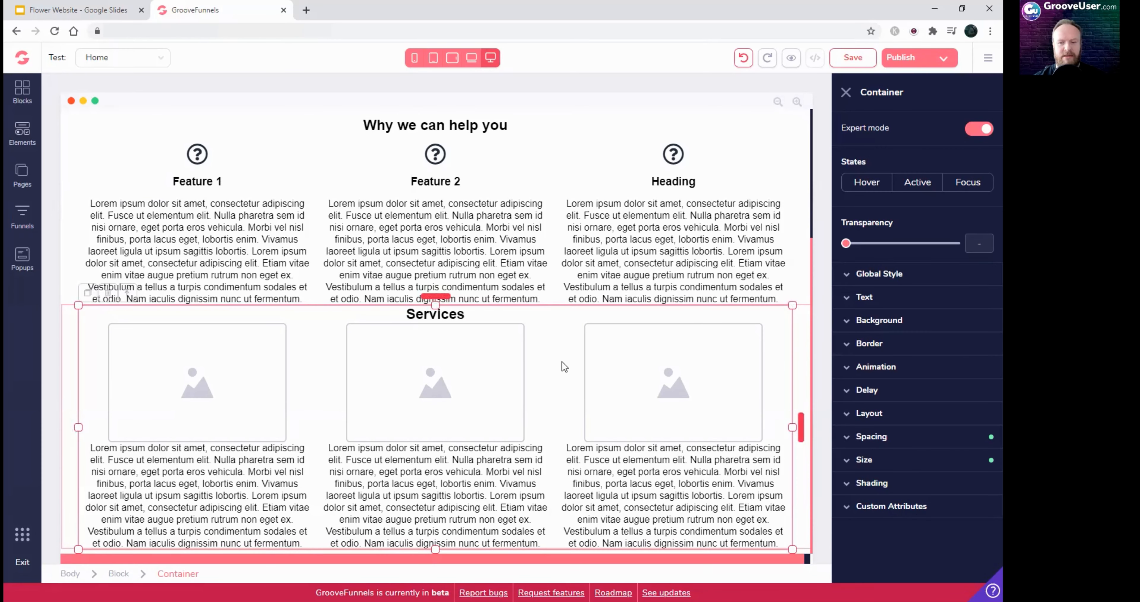
click(894, 327)
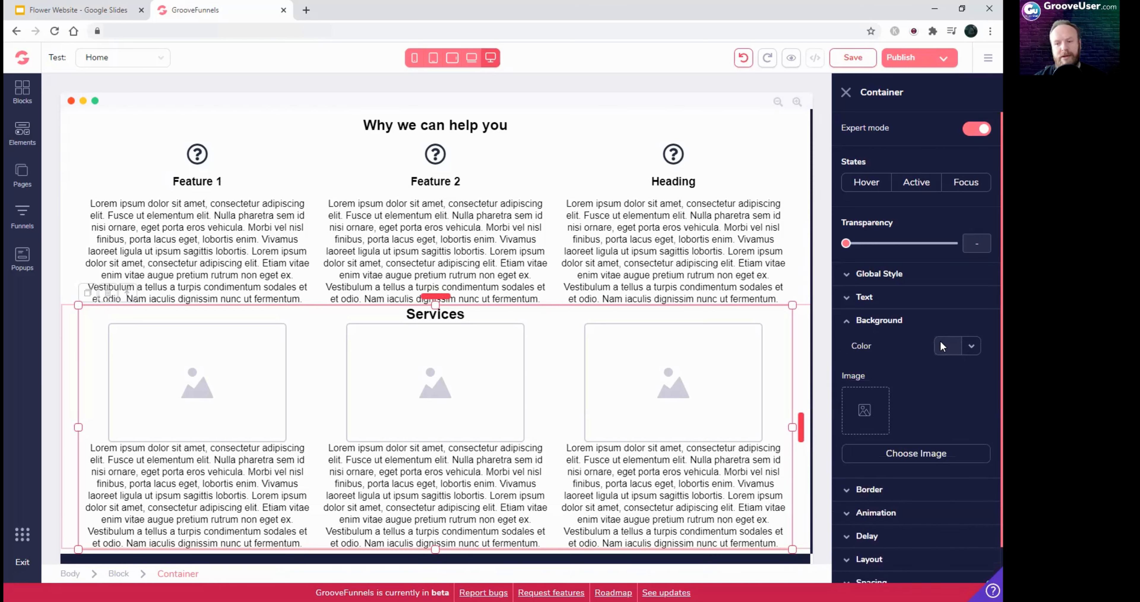
click(946, 347)
mouse_move(915, 413)
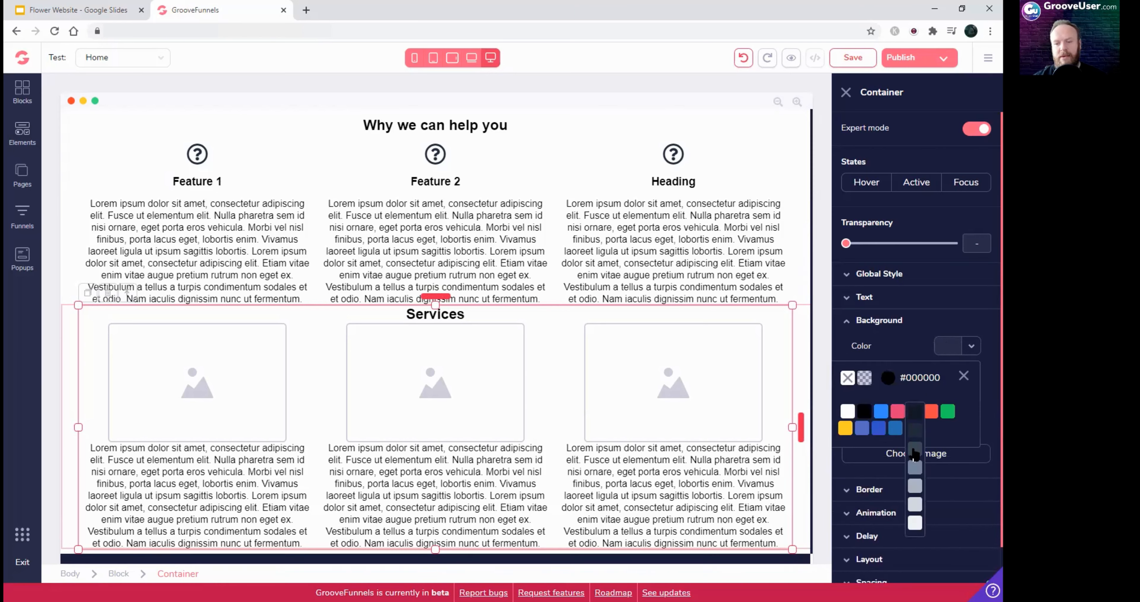
click(915, 487)
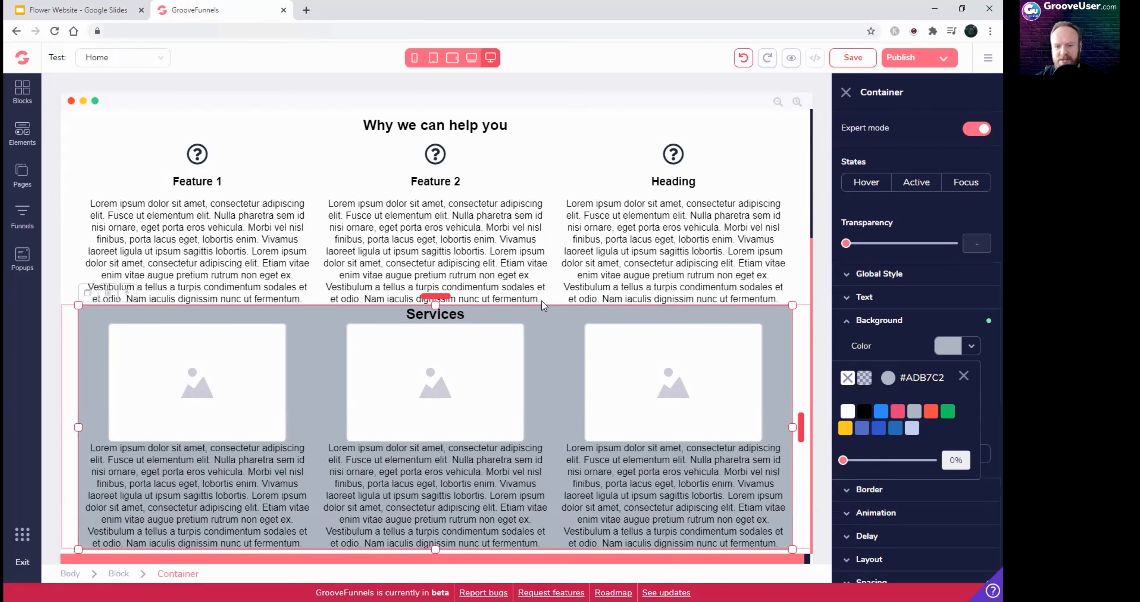
Step: Set the Services container's top margin to 1.75rem to separate it from the features above
scroll(908, 420, down, 3)
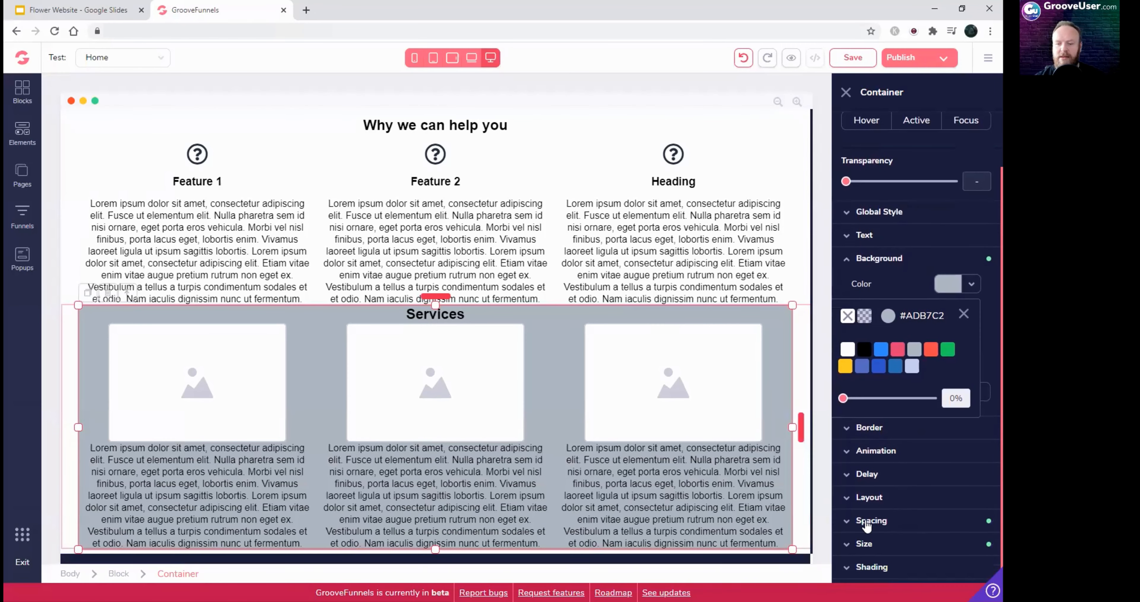
click(870, 522)
scroll(940, 531, down, 1)
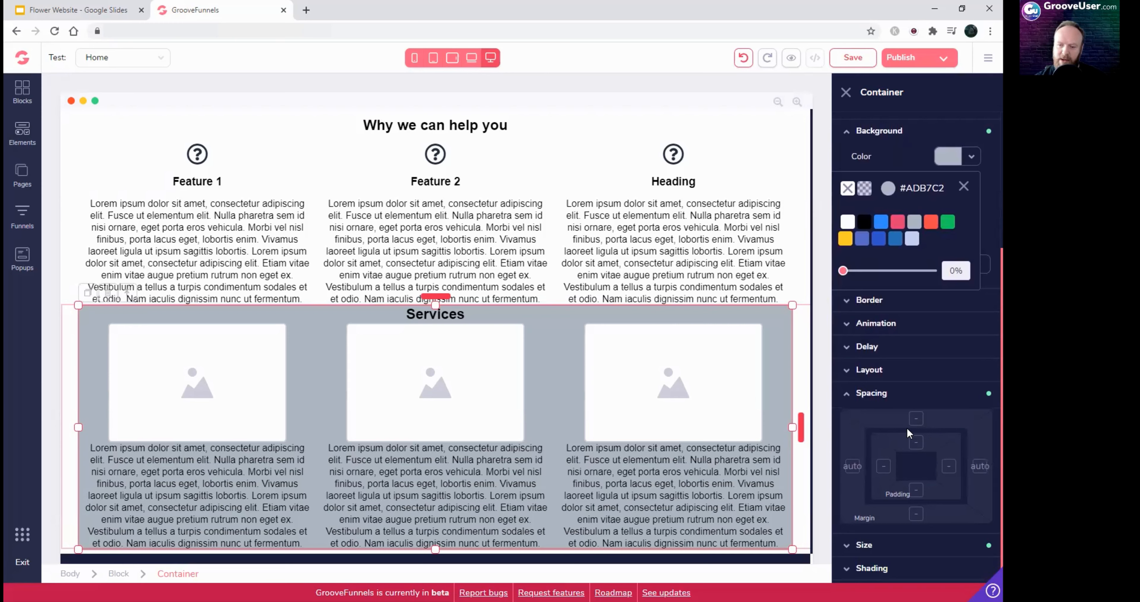
click(915, 419)
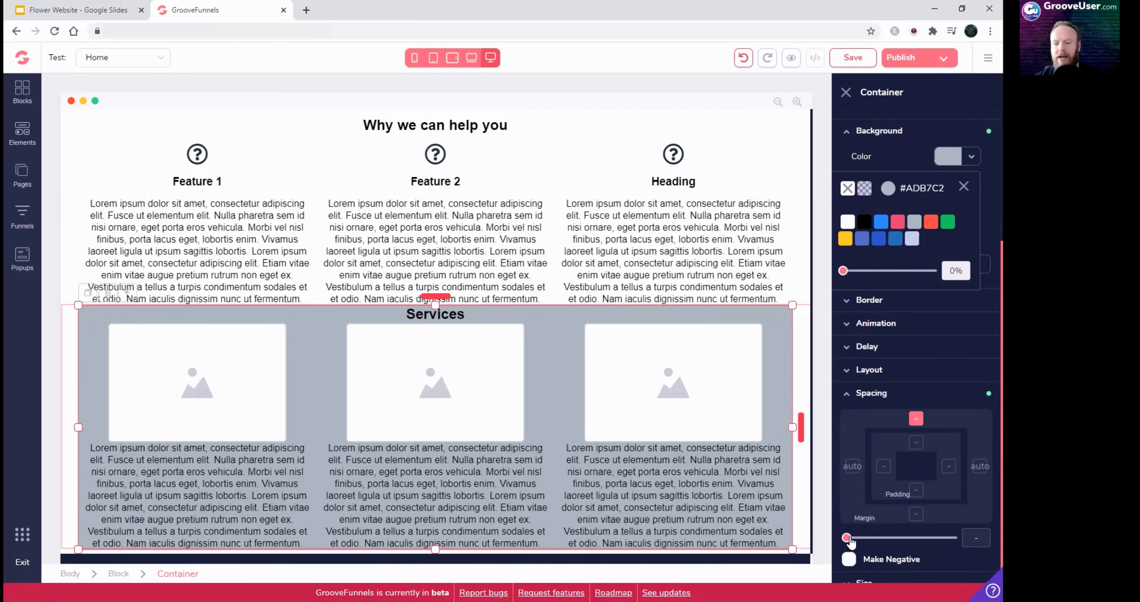
drag(852, 540, 885, 541)
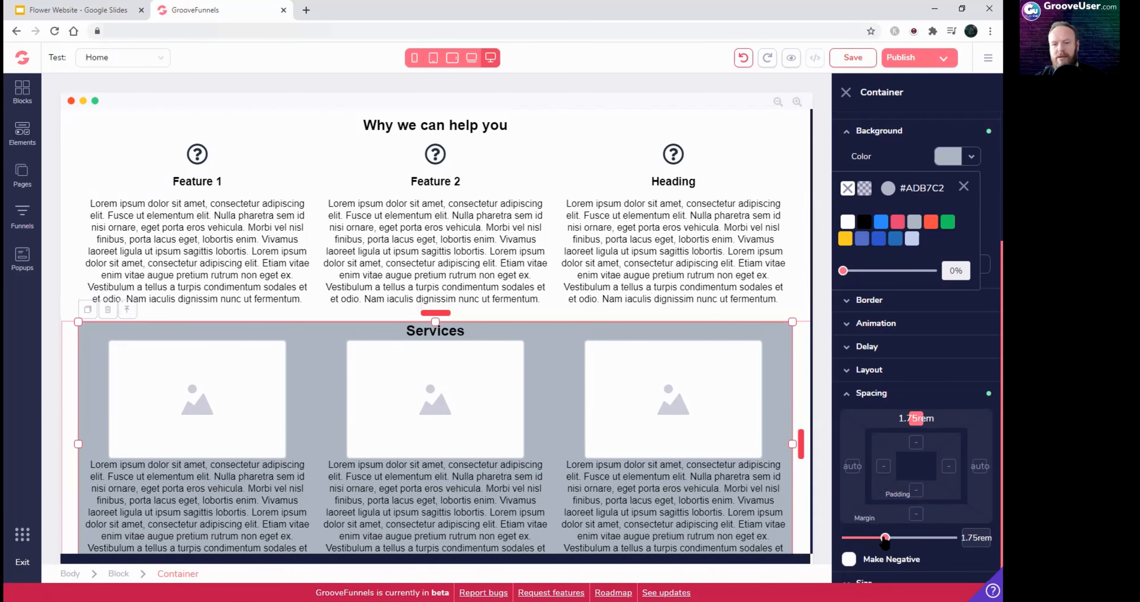
Step: Set the Services heading's top and bottom padding to 1.25rem
click(458, 333)
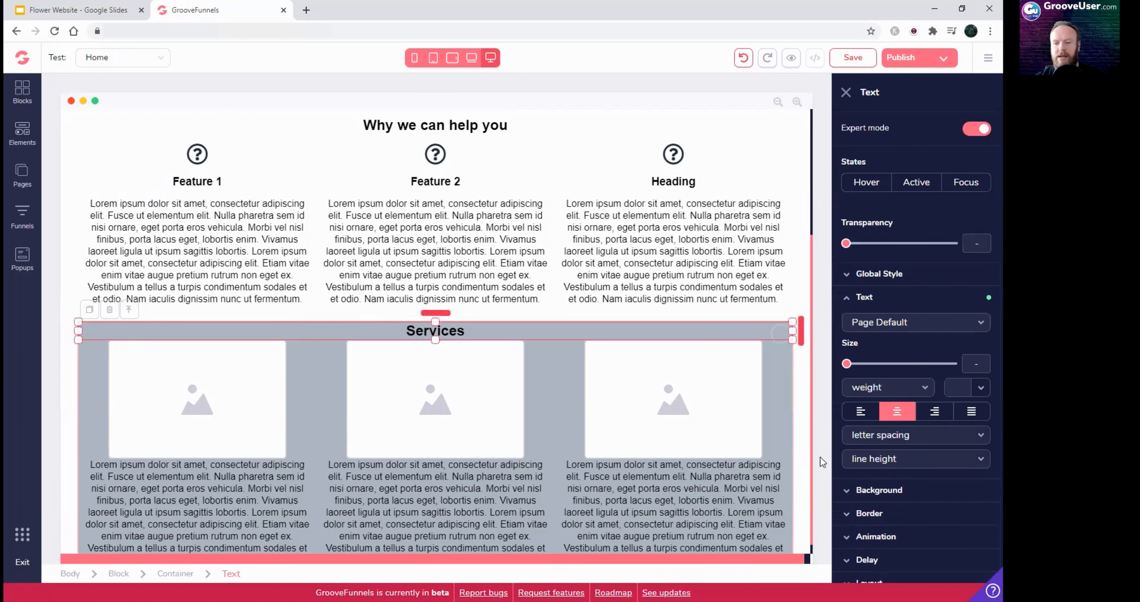
scroll(894, 509, down, 5)
click(929, 520)
scroll(932, 477, down, 3)
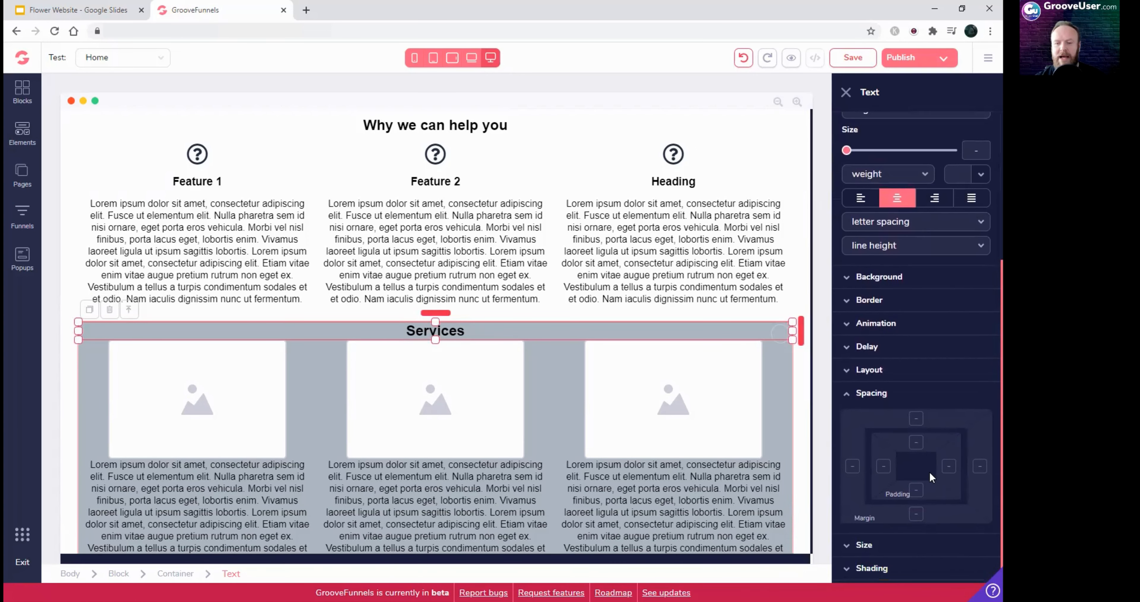
click(921, 445)
click(918, 490)
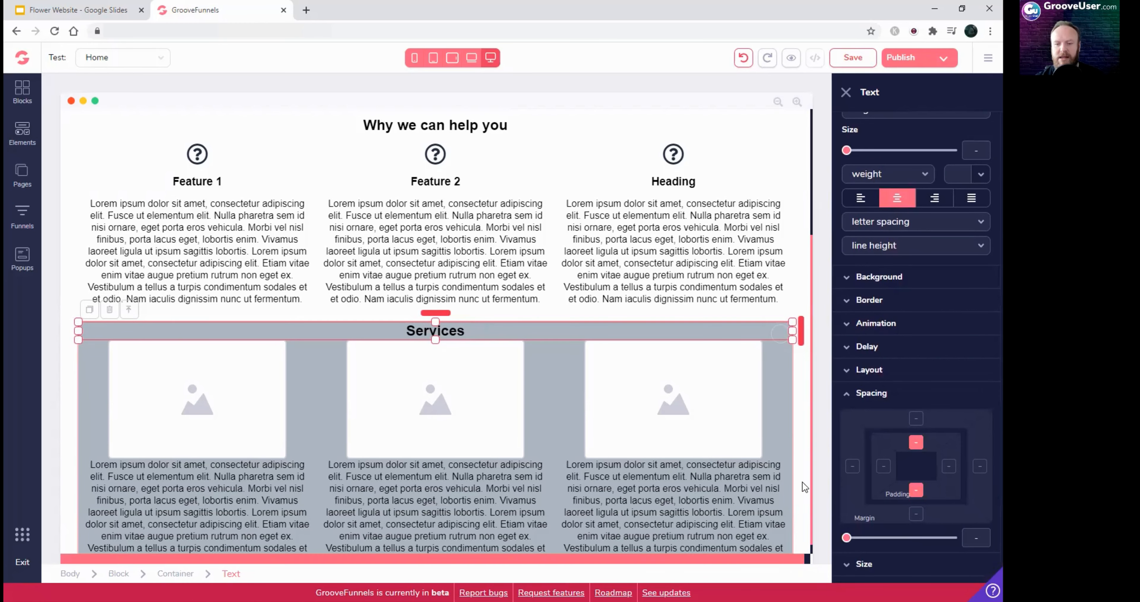
drag(847, 537, 876, 538)
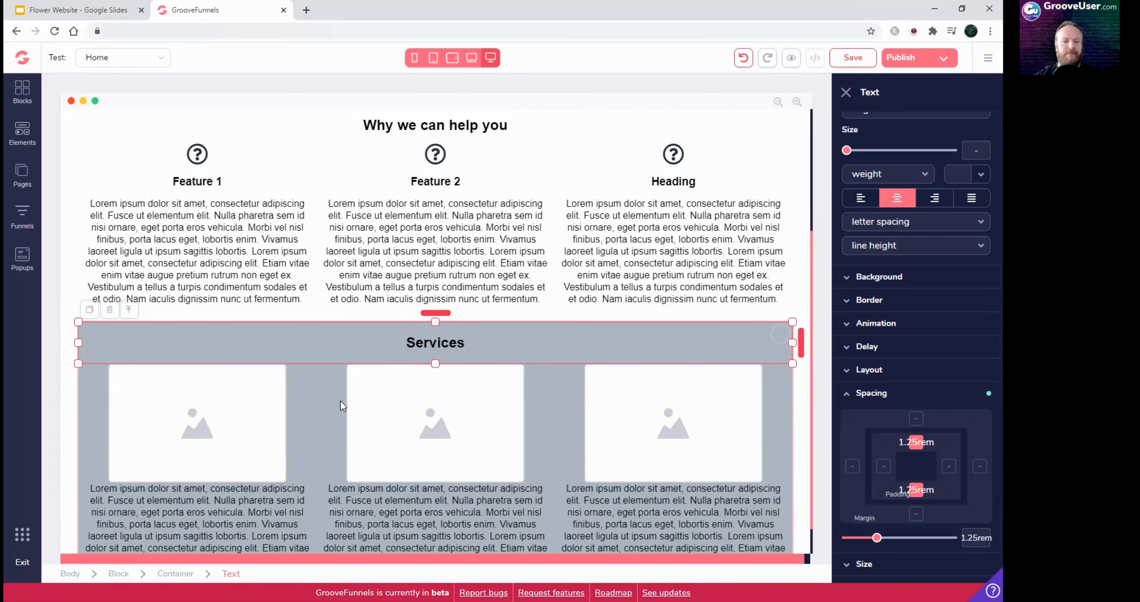
Step: Set the bottom padding of the first Services image to 1.5rem to separate it from its paragraph
scroll(369, 414, down, 1)
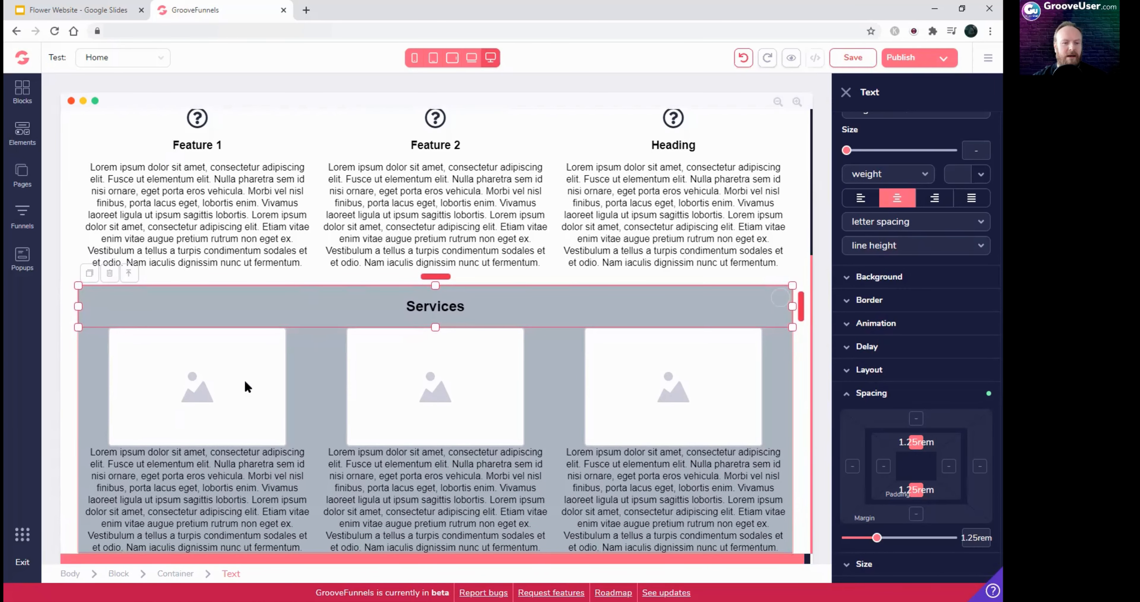
click(275, 380)
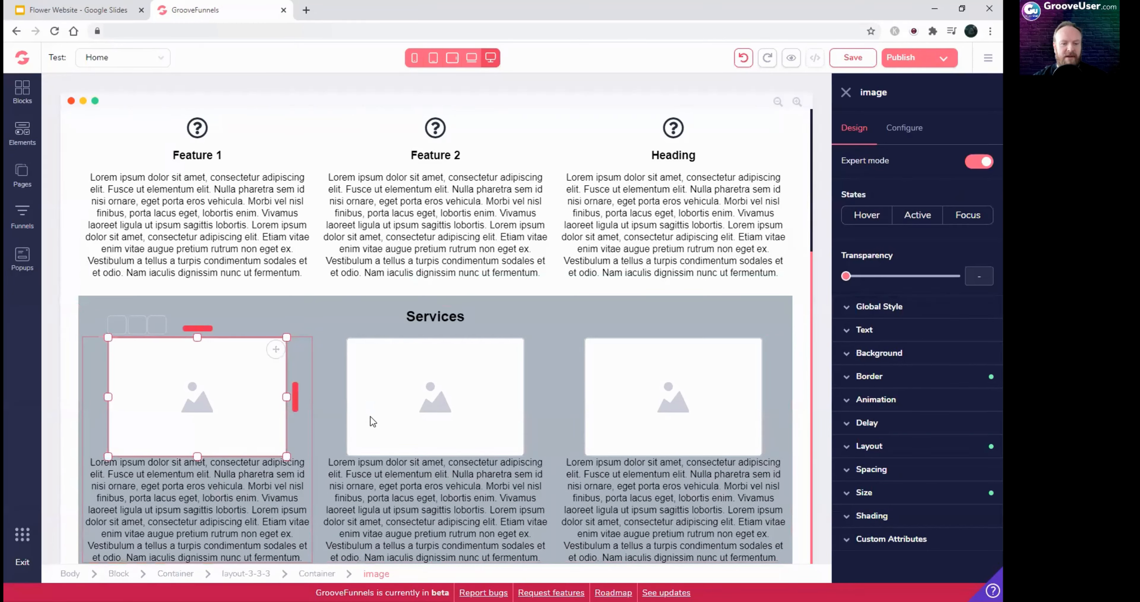
click(871, 470)
scroll(921, 500, down, 2)
click(917, 489)
drag(846, 516, 882, 518)
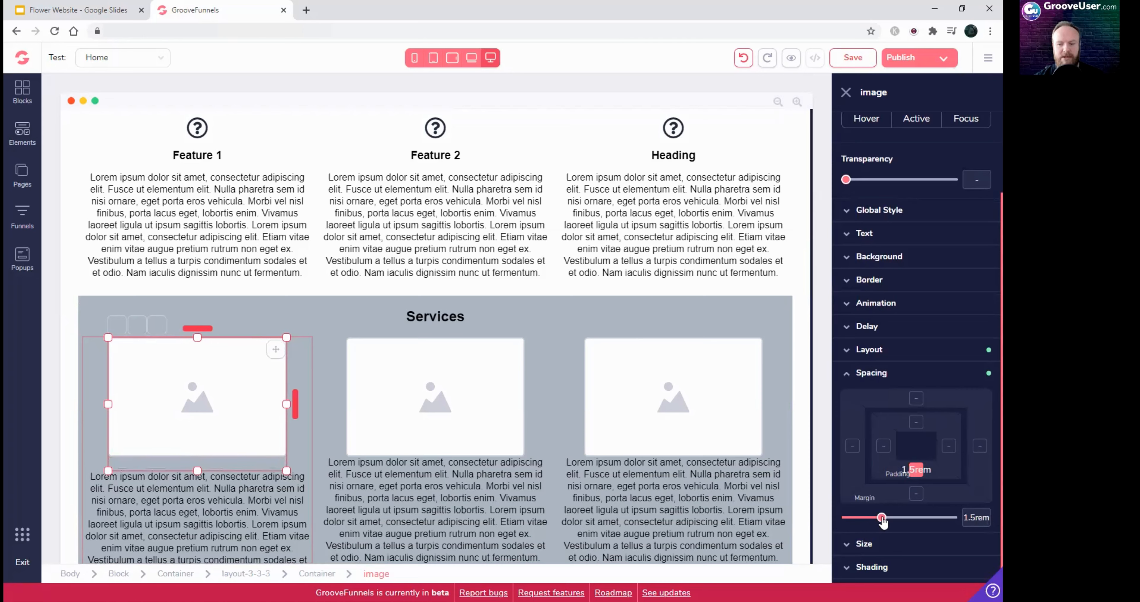
Step: Set the bottom padding of the middle Services image to 1.5rem
click(466, 442)
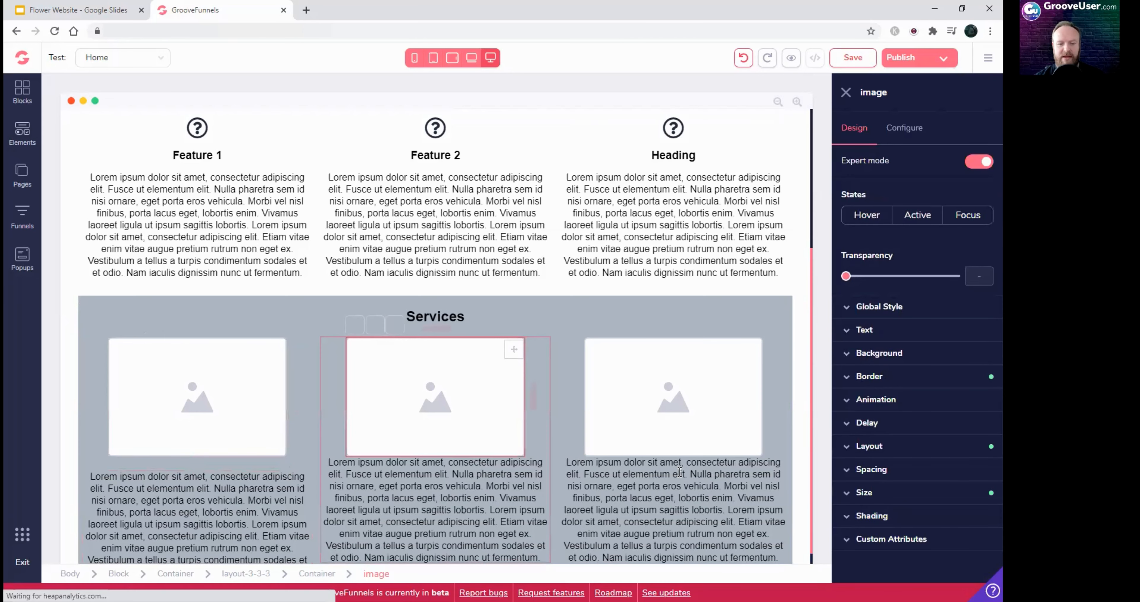
click(888, 472)
click(917, 502)
drag(846, 516, 881, 521)
Step: Set the bottom padding of the third Services image to 1.5rem and save the page
click(725, 429)
click(868, 446)
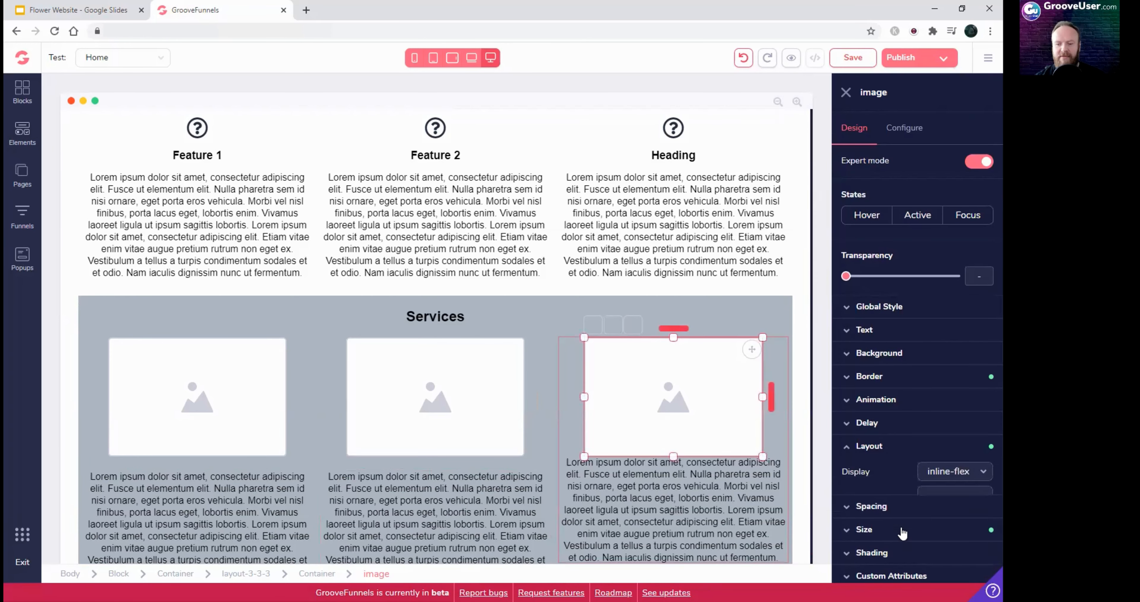
click(869, 446)
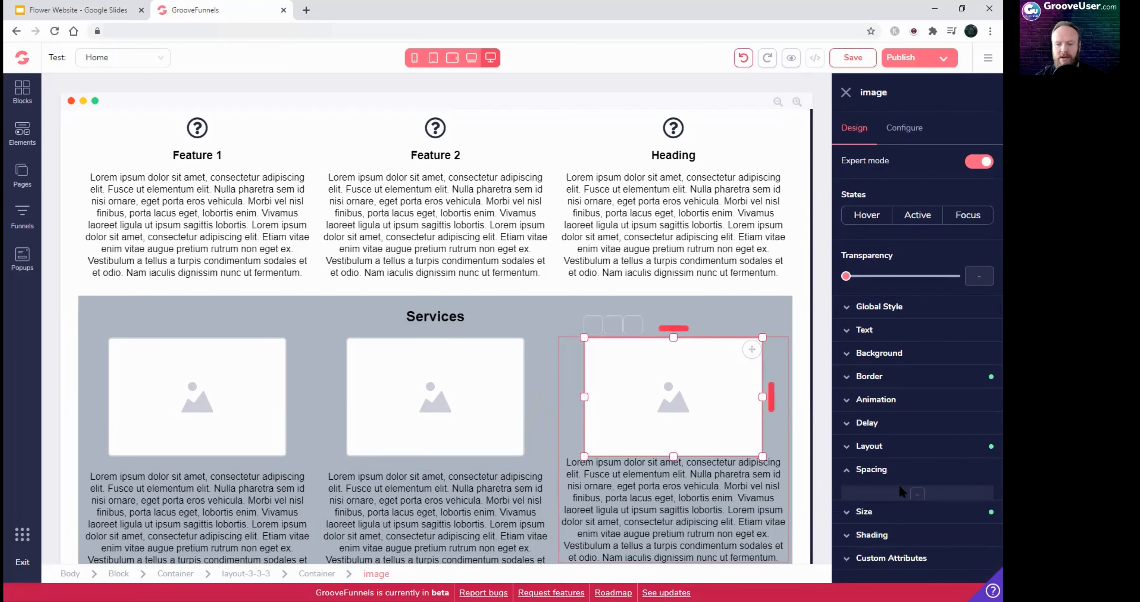
click(871, 469)
click(915, 523)
drag(846, 547, 882, 547)
click(853, 57)
scroll(400, 369, down, 1)
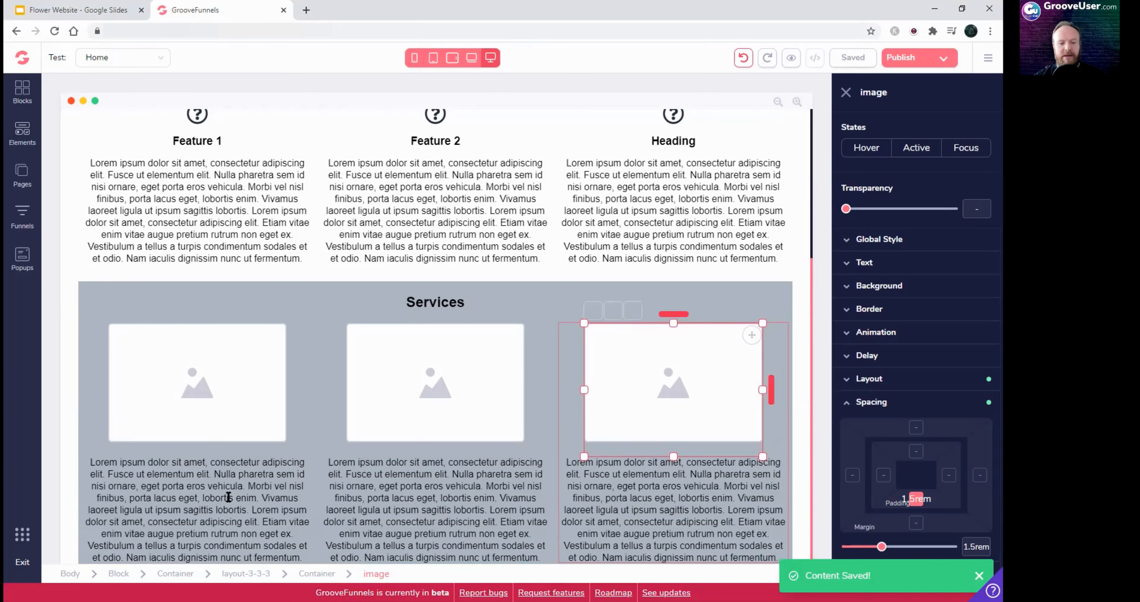
Step: Check the Services layout in the Google Slides wireframe and duplicate the whole three-column image-and-paragraph row in GrooveFunnels
click(102, 13)
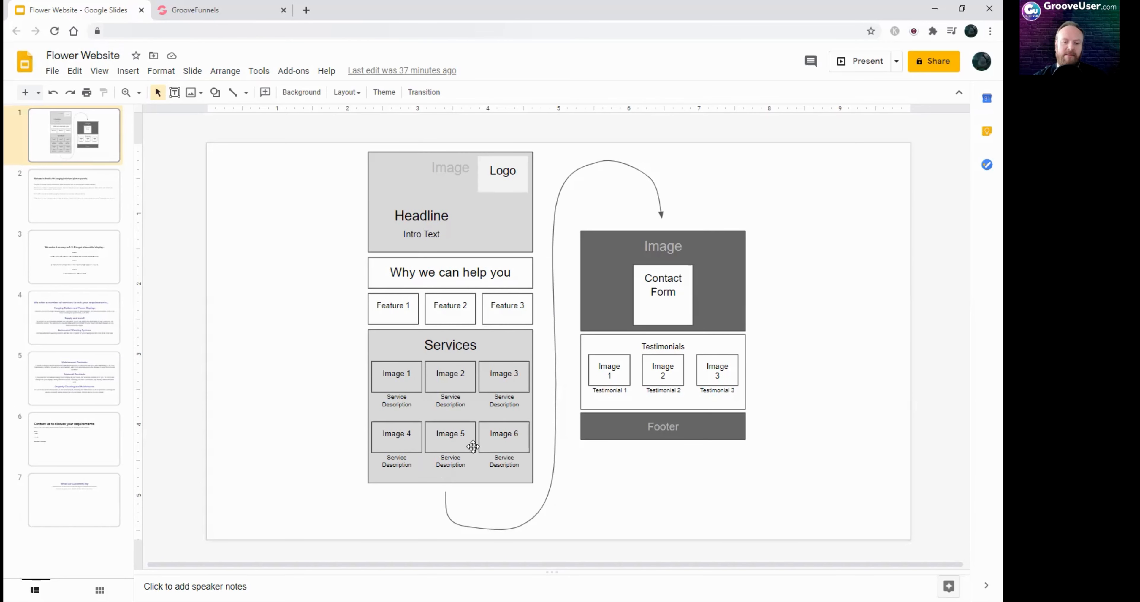
click(213, 10)
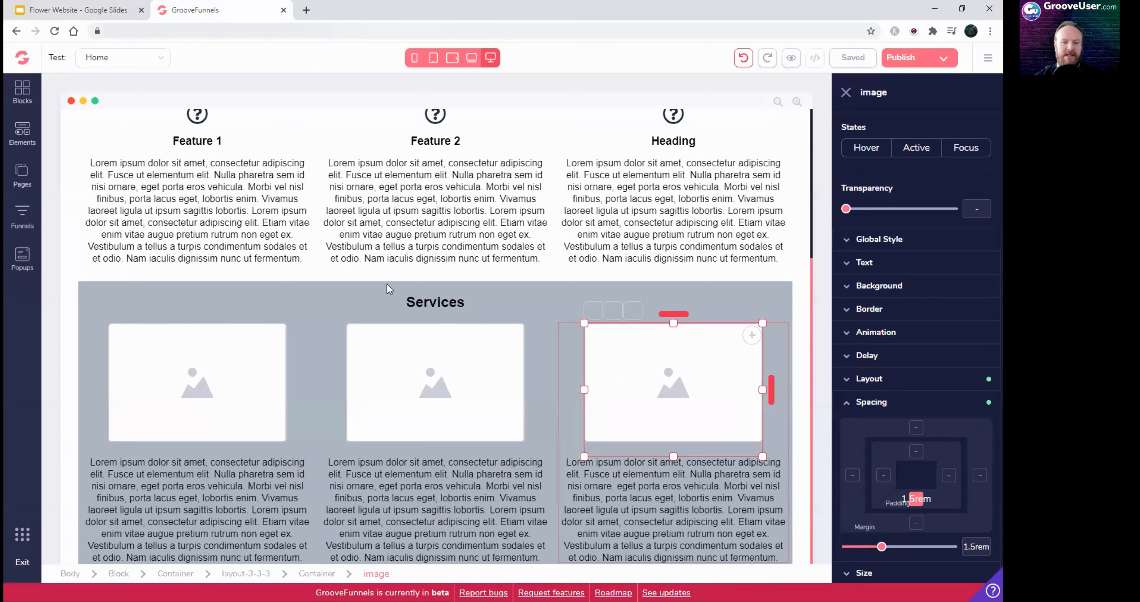
click(221, 347)
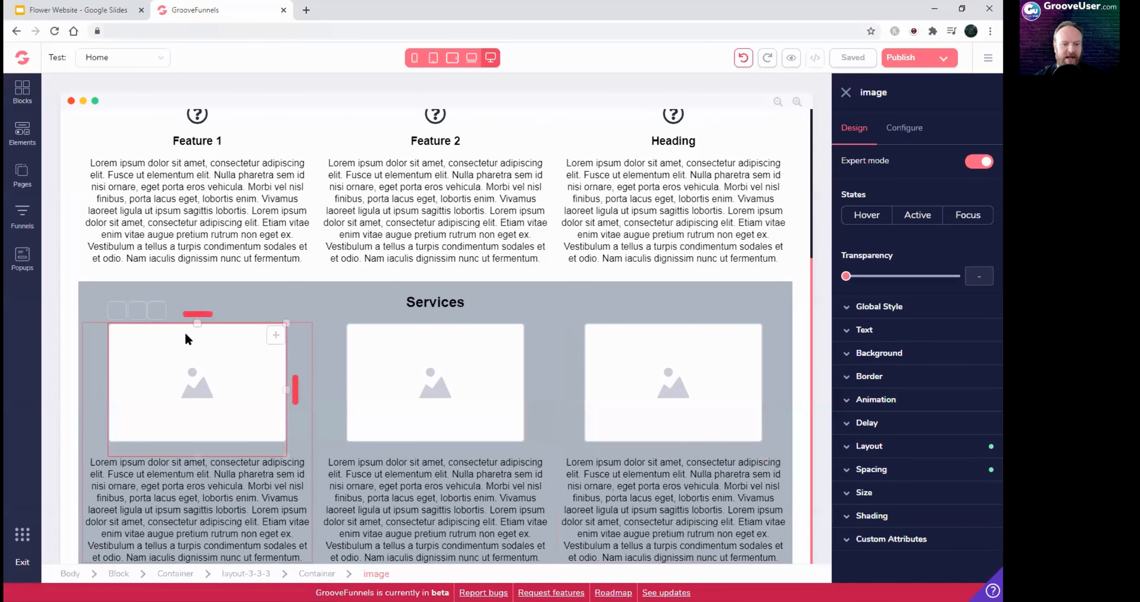
click(158, 312)
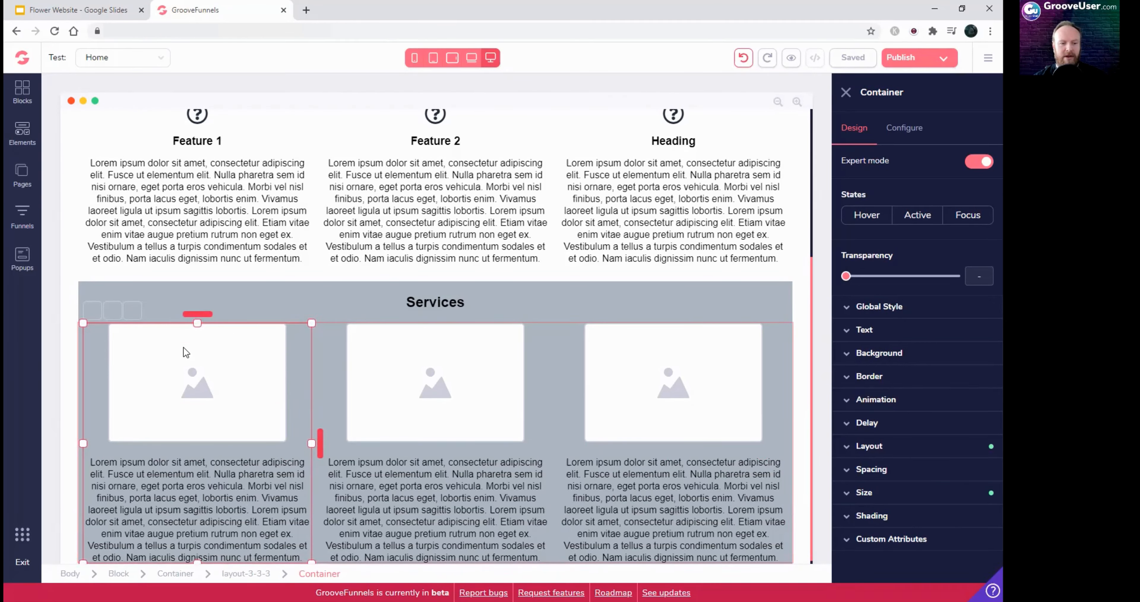
click(135, 313)
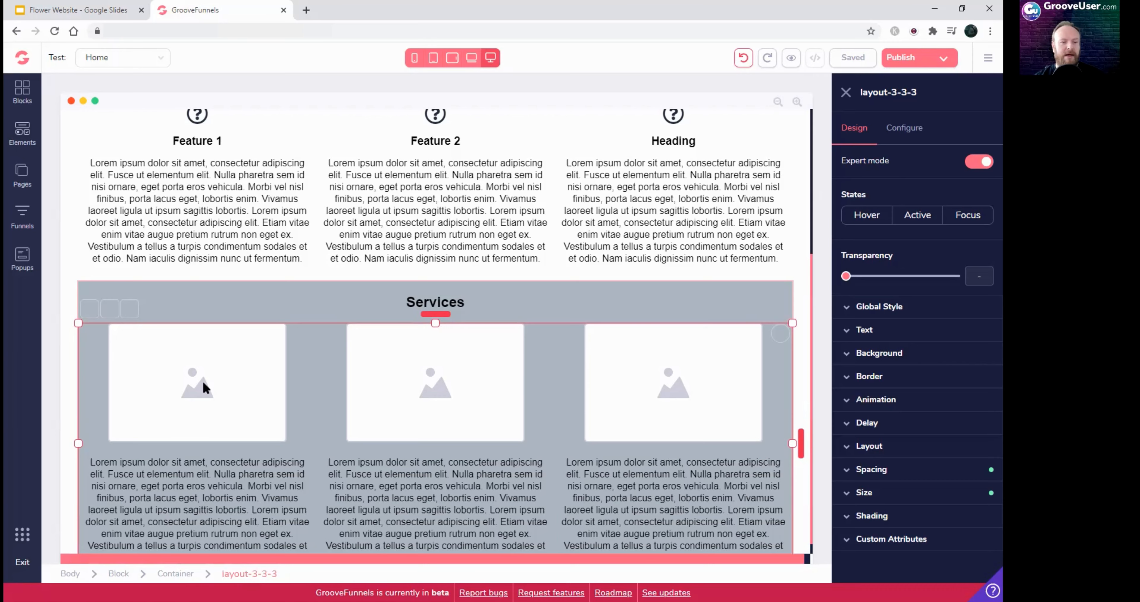
click(88, 311)
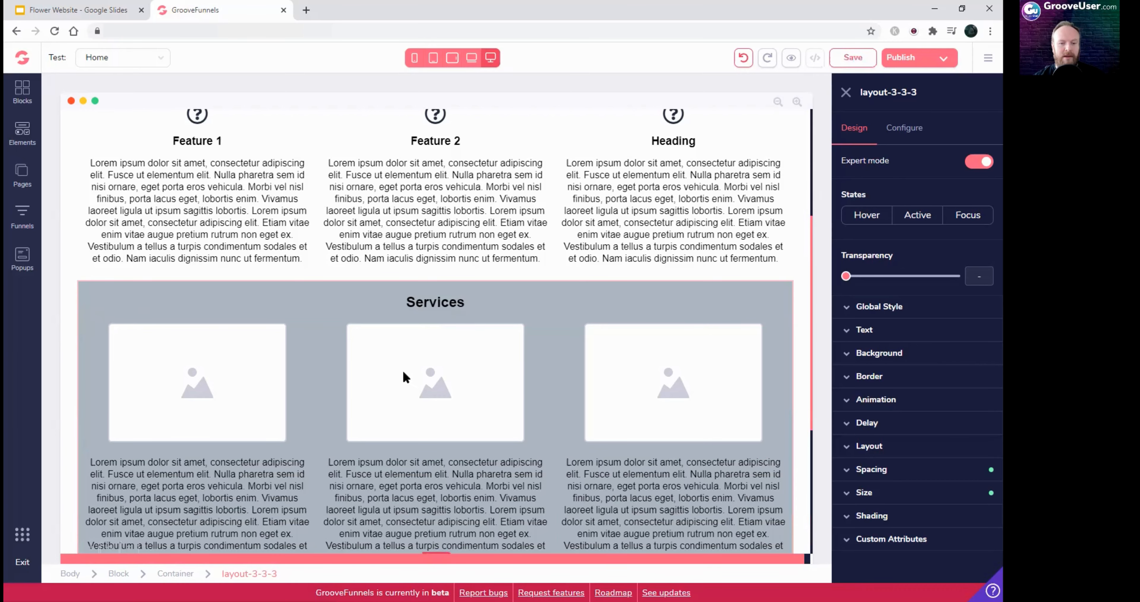
Step: Set the top margin of the duplicated three-column row to 3.5rem to separate it from the first row
scroll(410, 369, down, 4)
scroll(410, 369, down, 2)
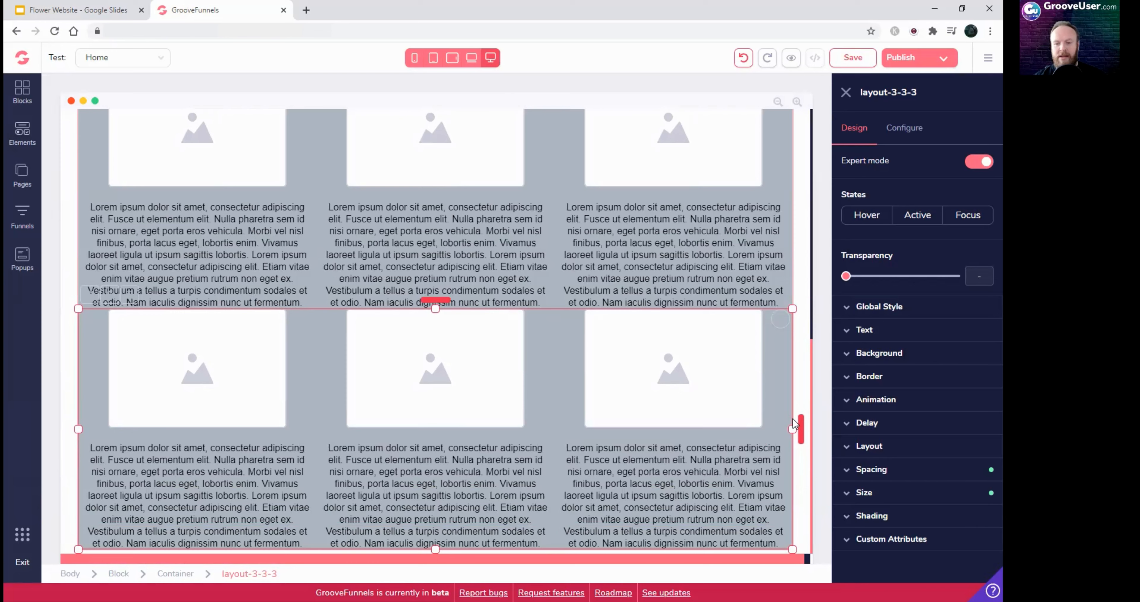
click(878, 469)
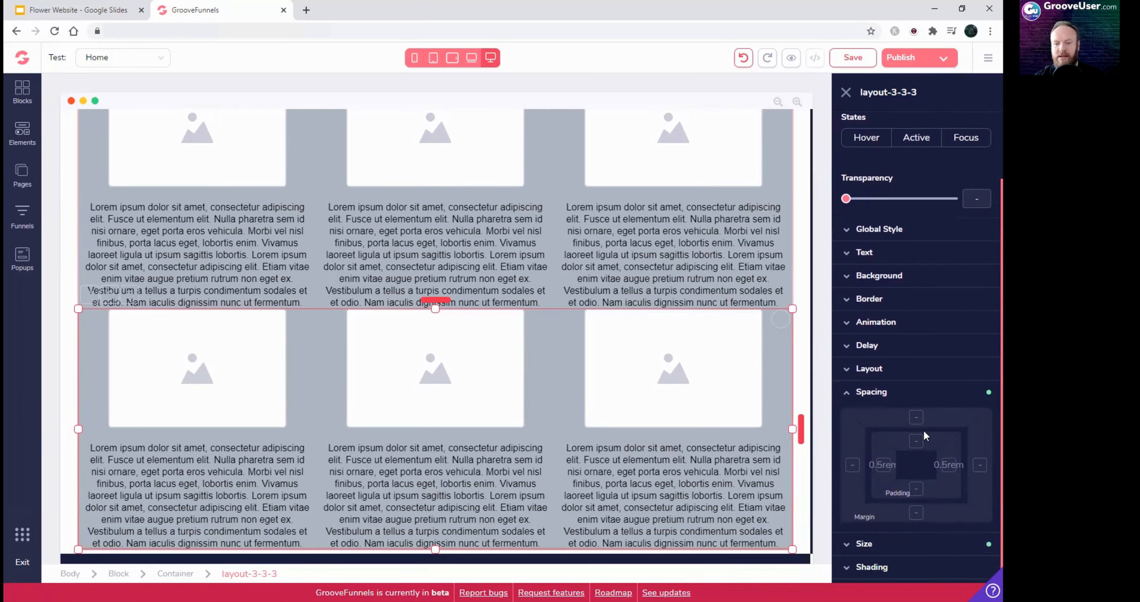
click(918, 419)
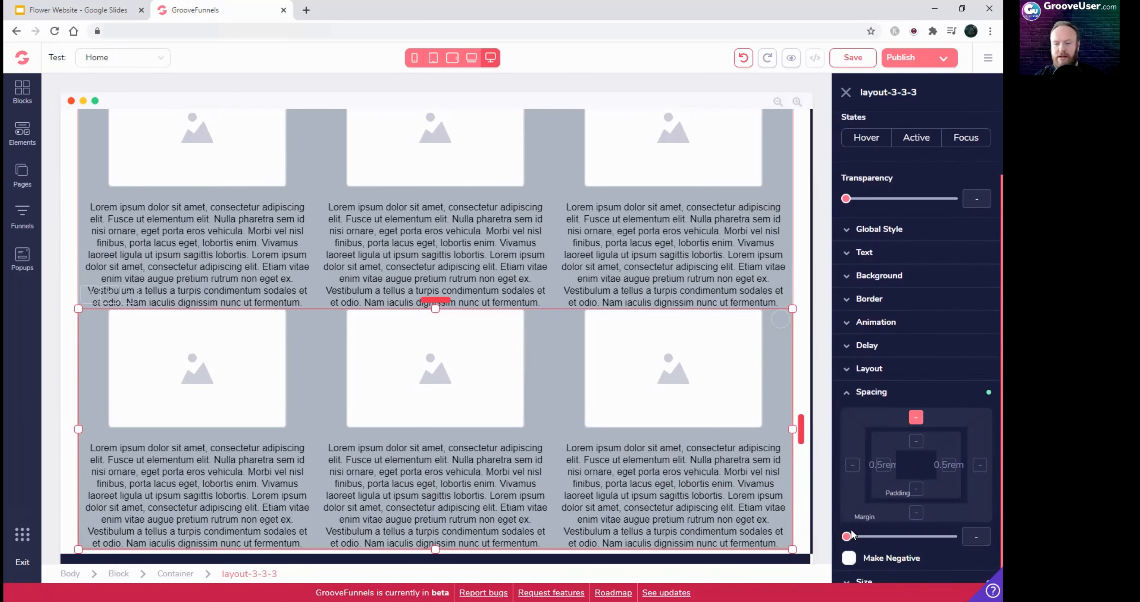
drag(847, 538, 909, 538)
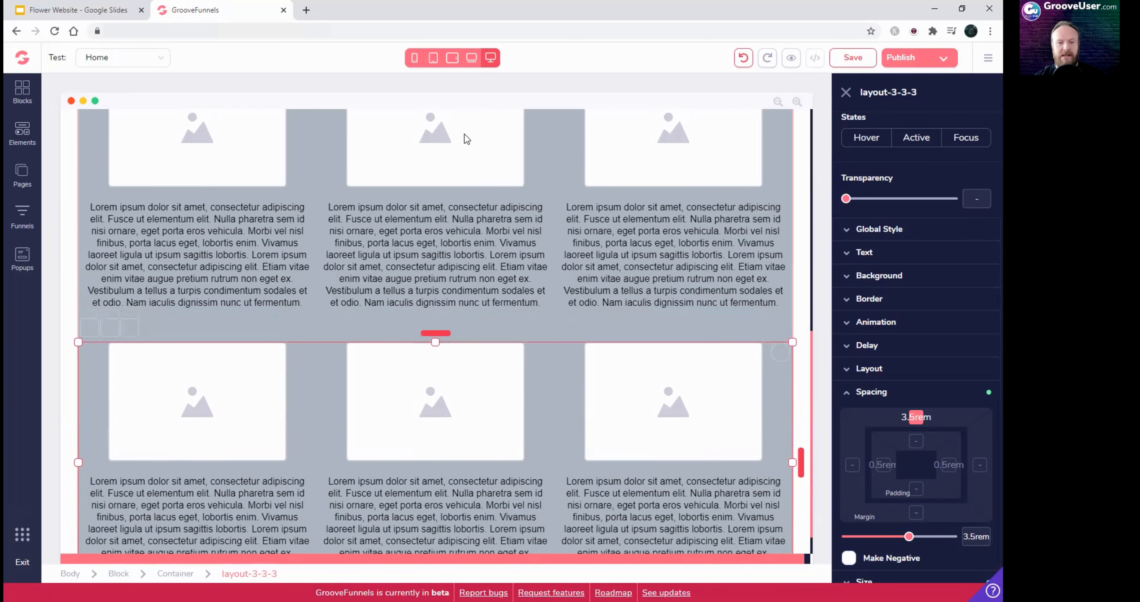
Step: Set the bottom padding of the second Services row to 1.25rem and save the page
scroll(466, 432, down, 1)
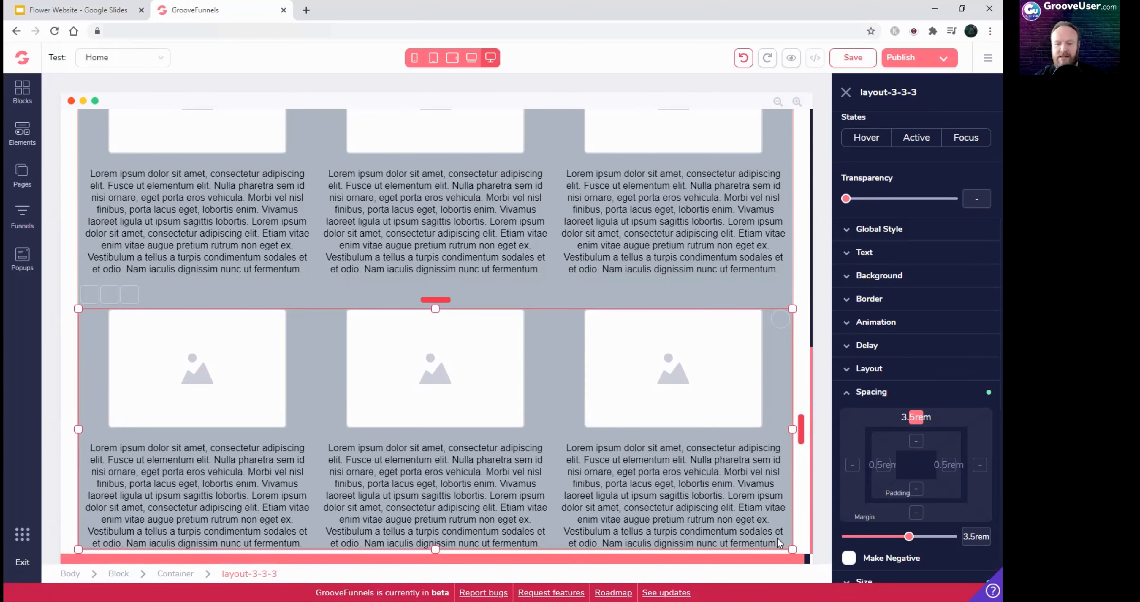
click(917, 489)
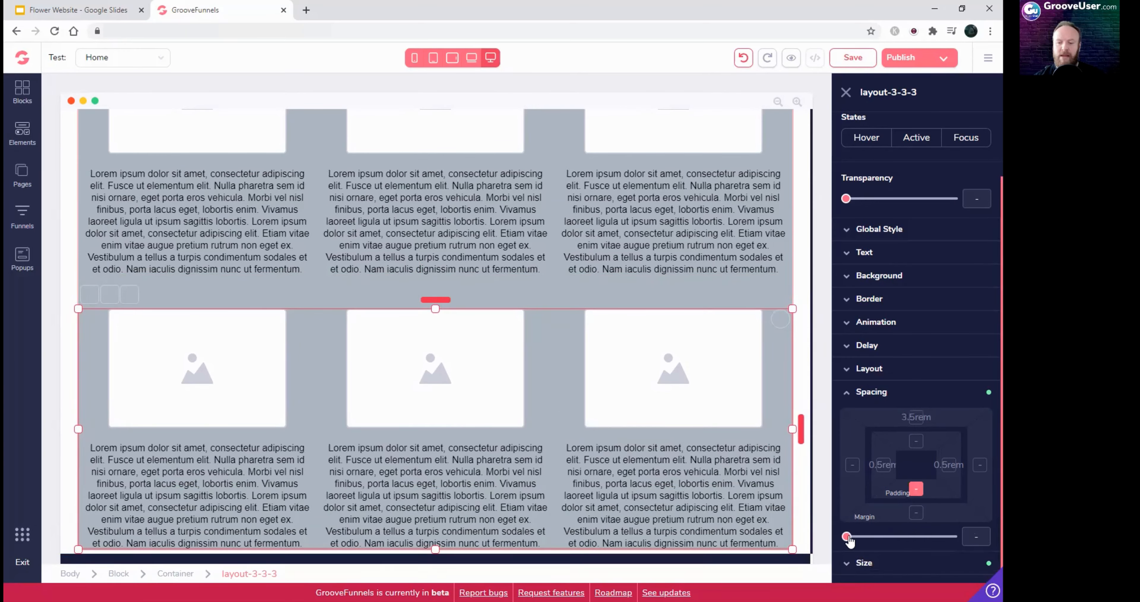
drag(847, 537, 877, 537)
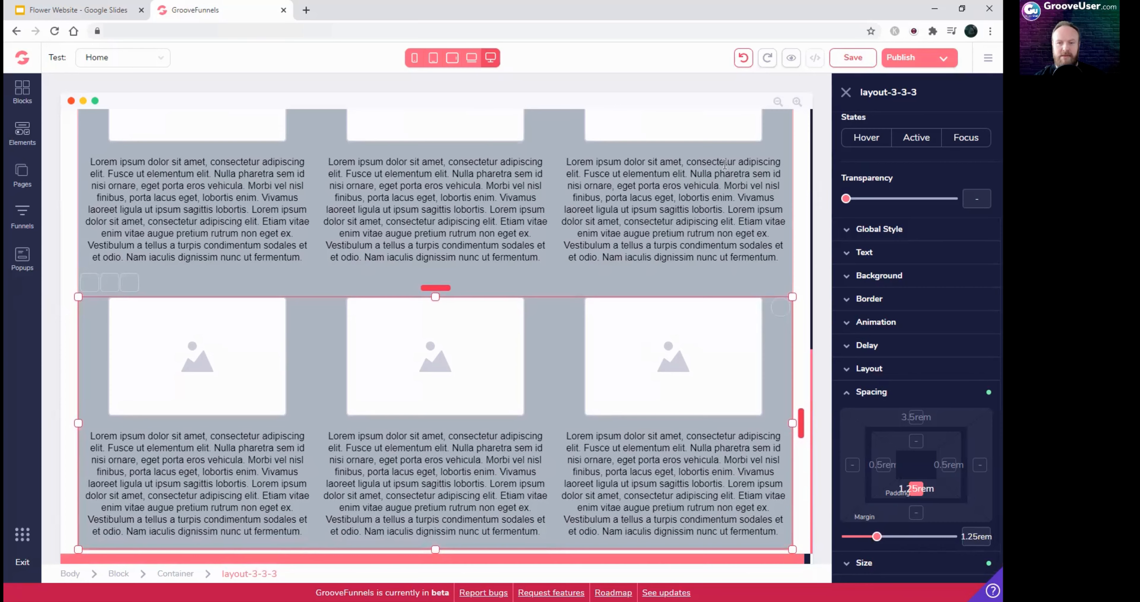
click(834, 57)
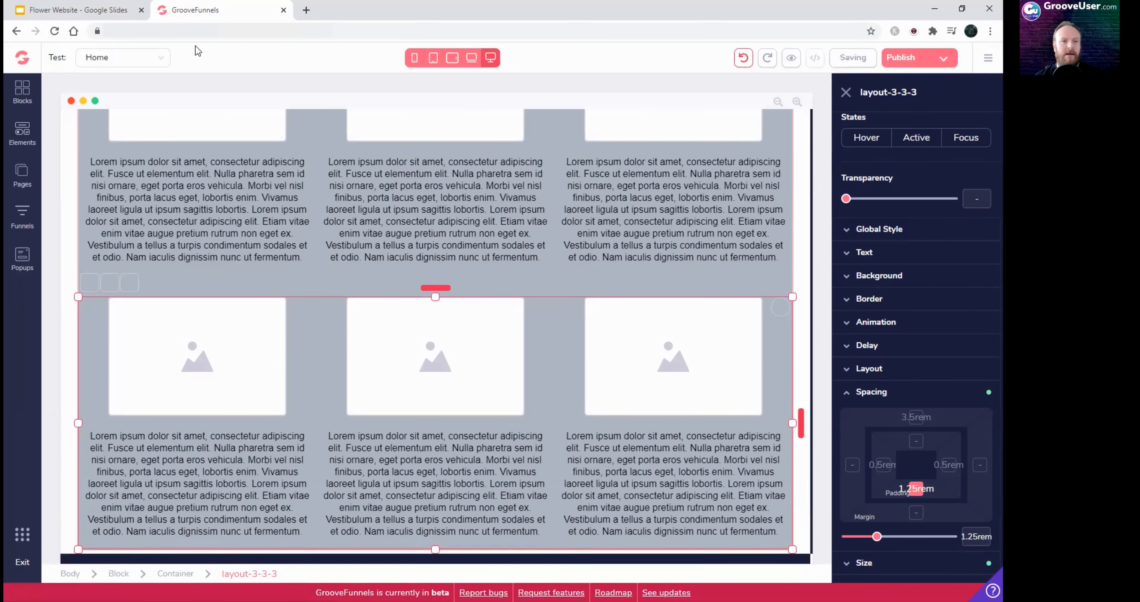
Step: Check the contact form section in the Google Slides wireframe and add an Empty container wireframe block below the Services section in GrooveFunnels
click(112, 14)
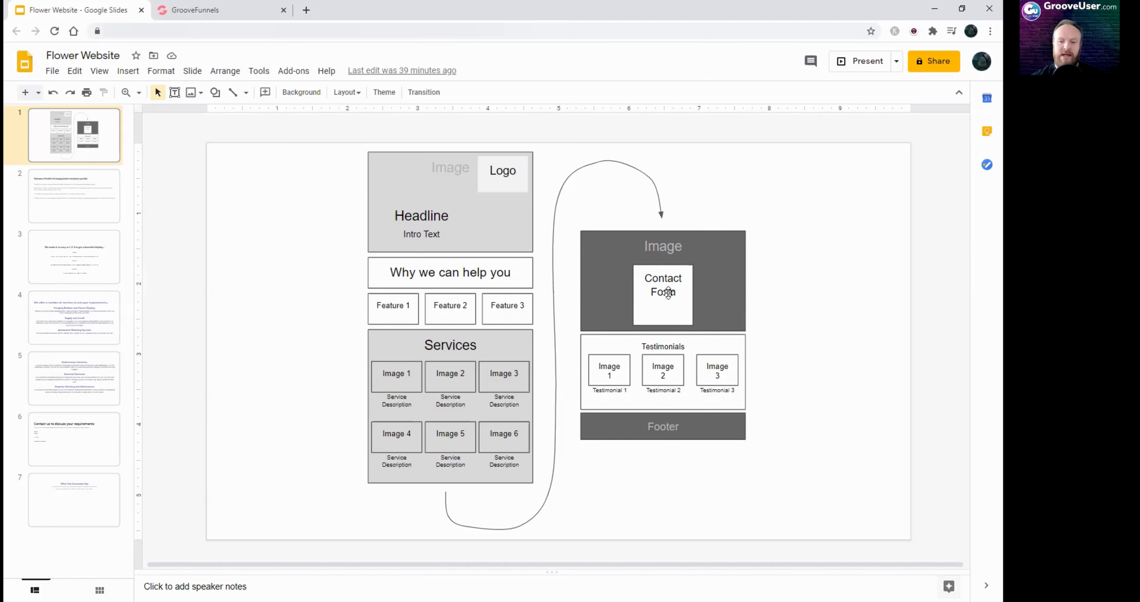
click(206, 16)
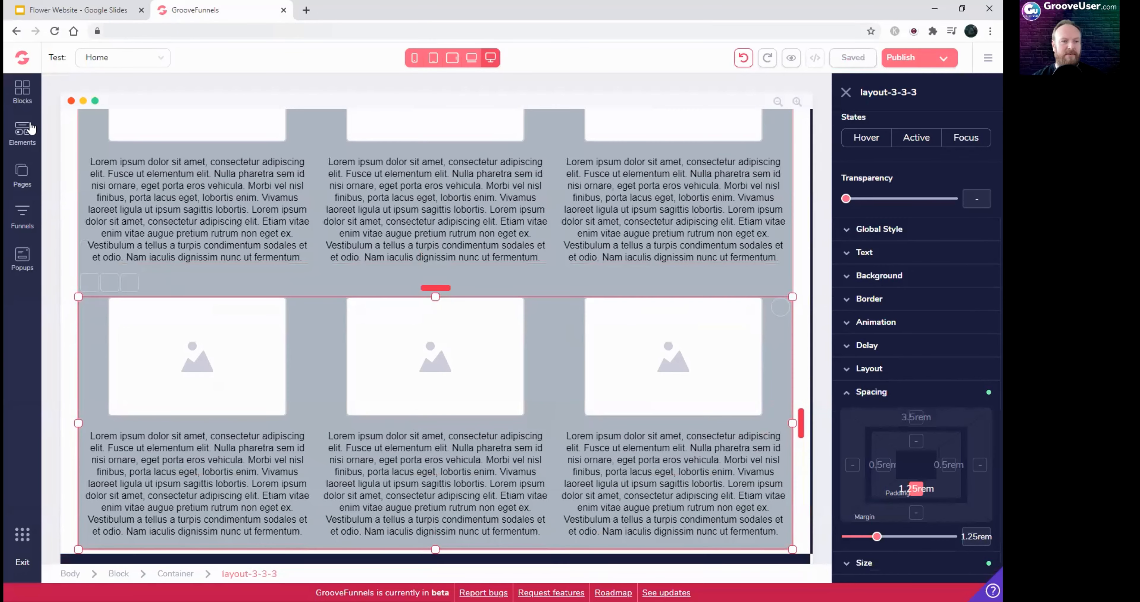
click(22, 91)
click(152, 132)
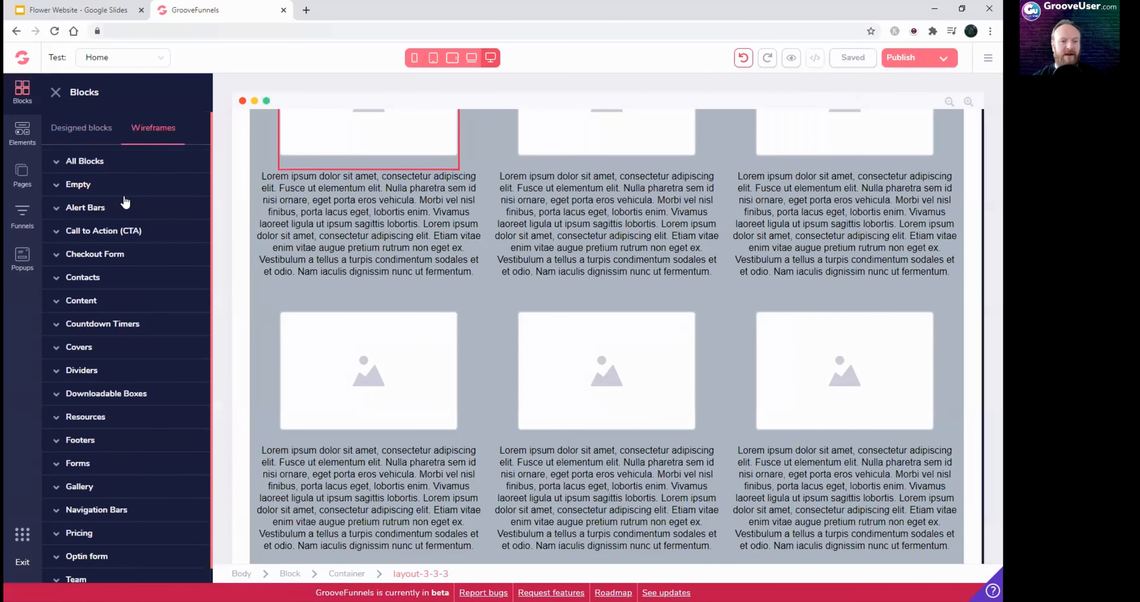
click(74, 185)
drag(128, 240, 465, 513)
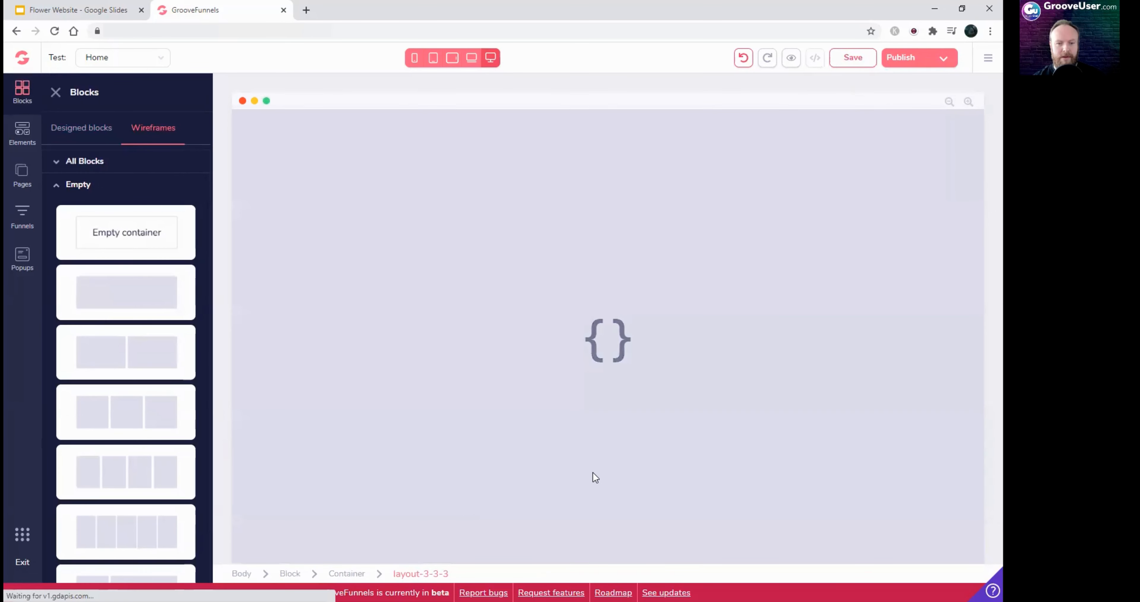
scroll(487, 422, down, 1)
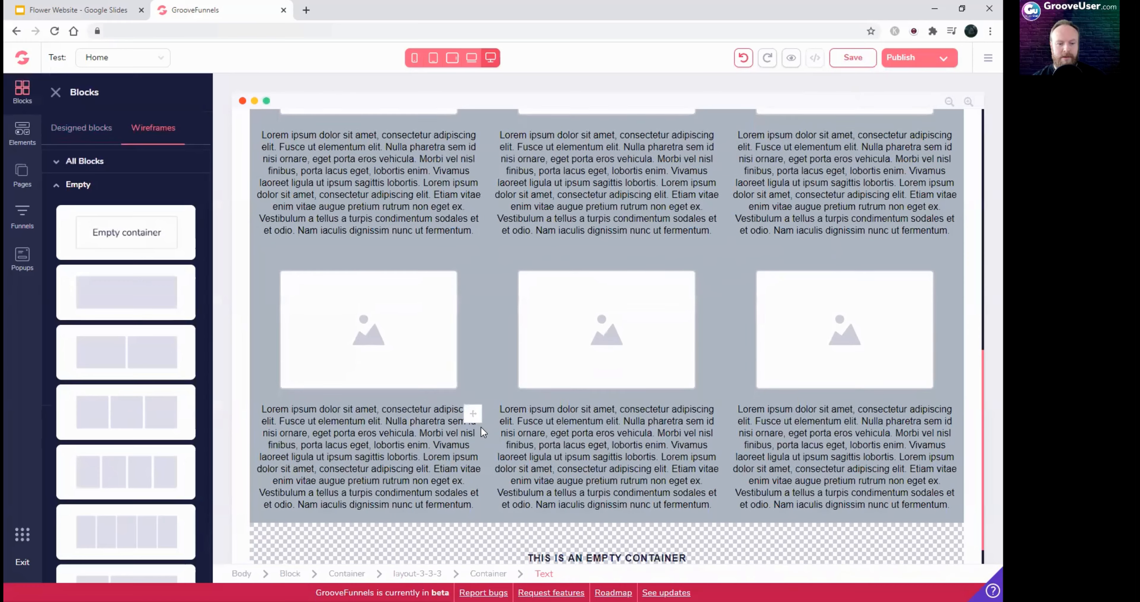
Step: Set the background color of the block holding the new empty container to green #79ECA5
click(264, 523)
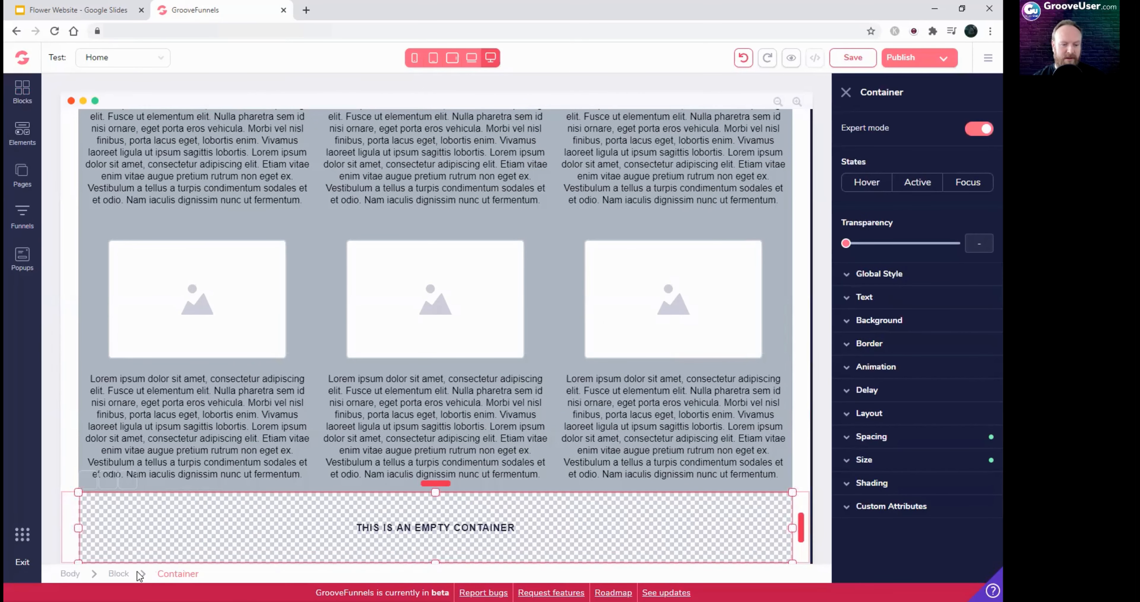
click(125, 481)
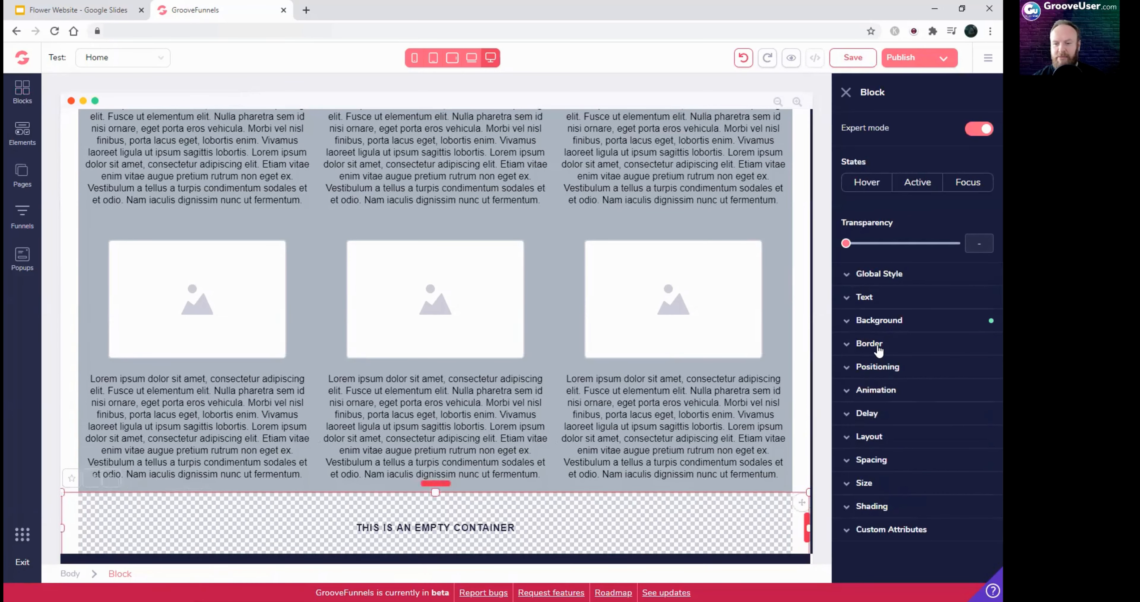
click(879, 322)
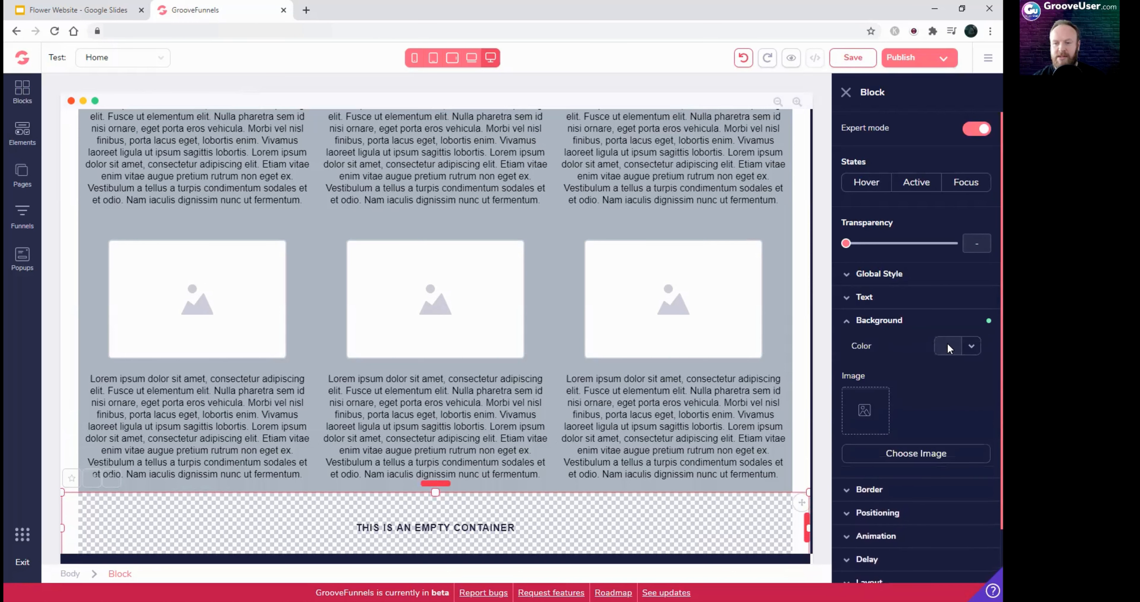
click(951, 347)
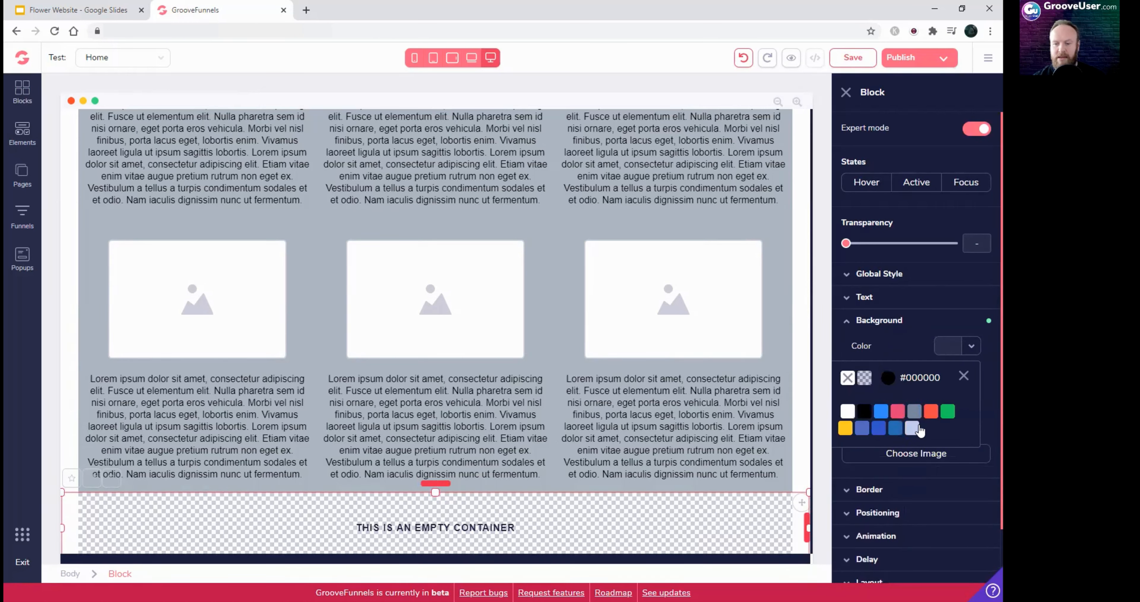
mouse_move(946, 417)
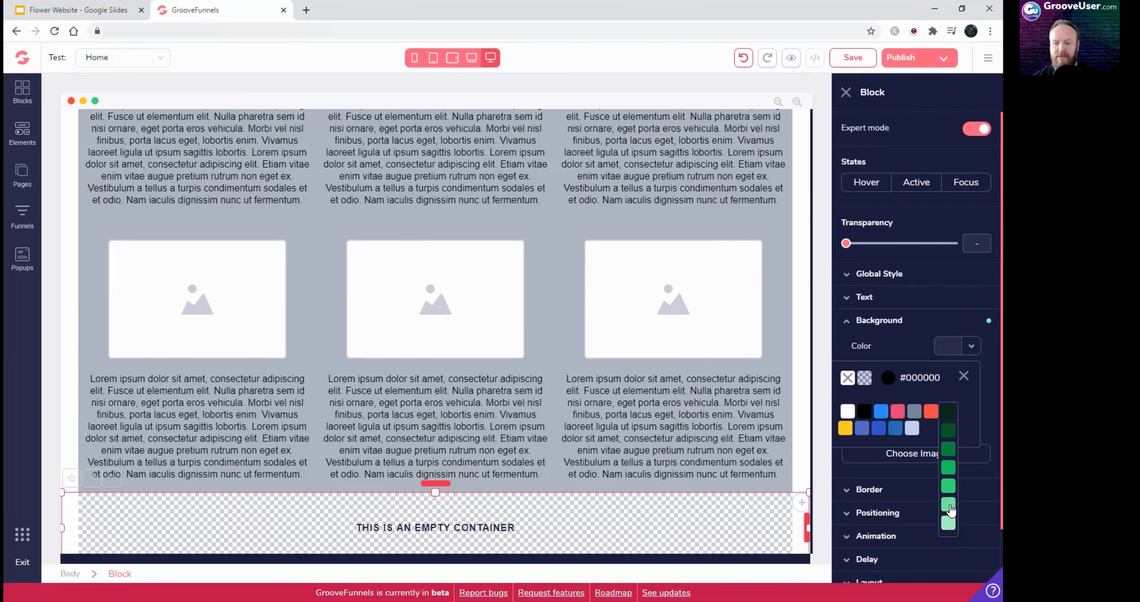
click(948, 505)
scroll(221, 504, down, 1)
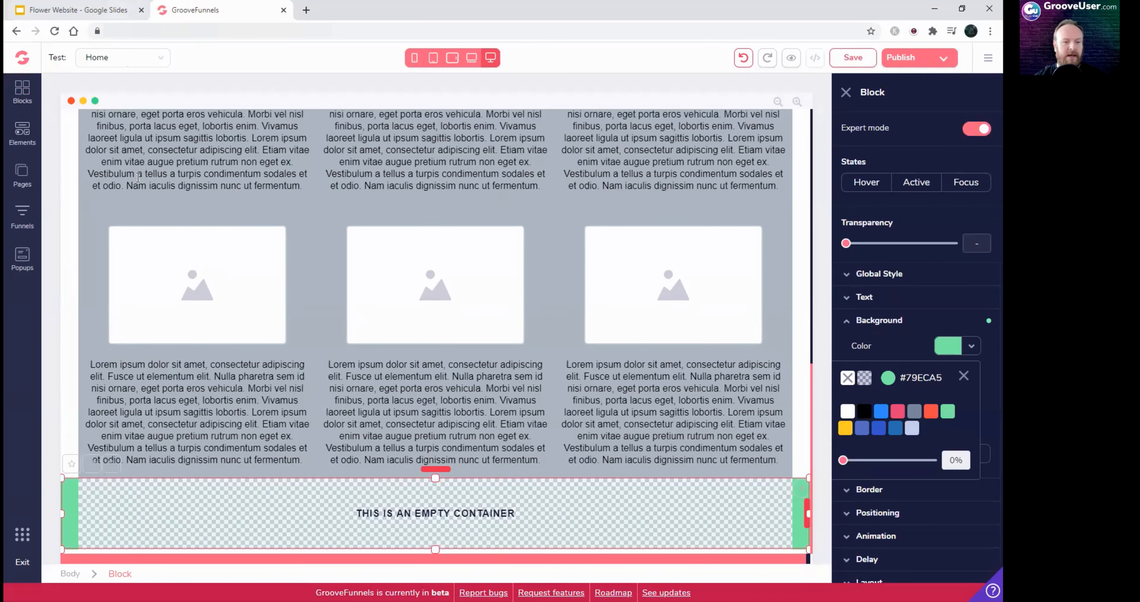
Step: Check the contact form section in the Google Slides wireframe and add an Empty Form element to the green block's container in GrooveFunnels
click(102, 10)
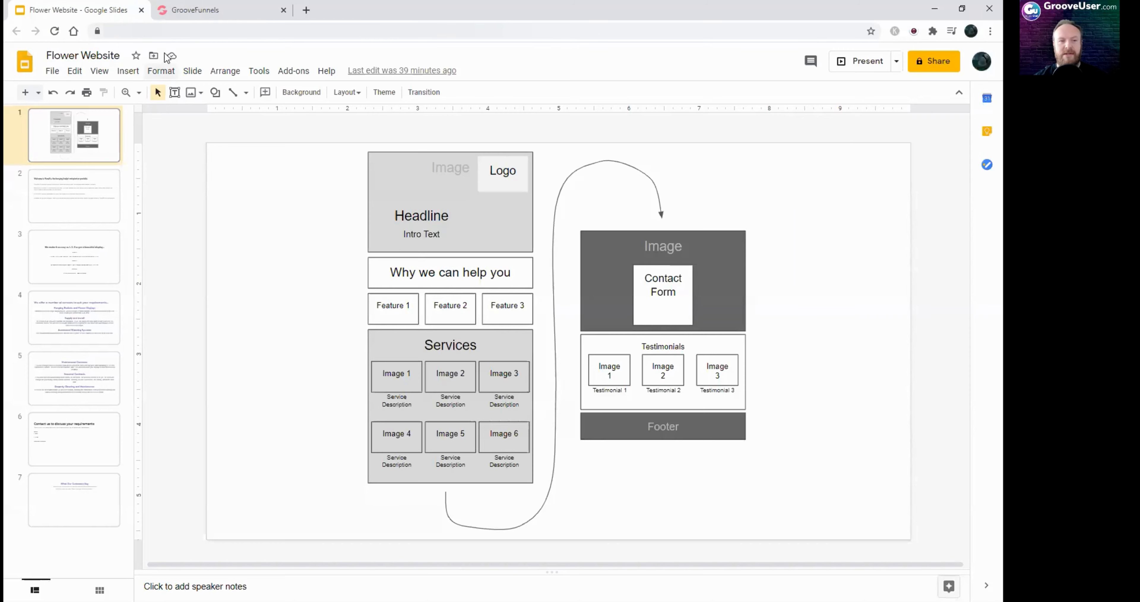
click(200, 11)
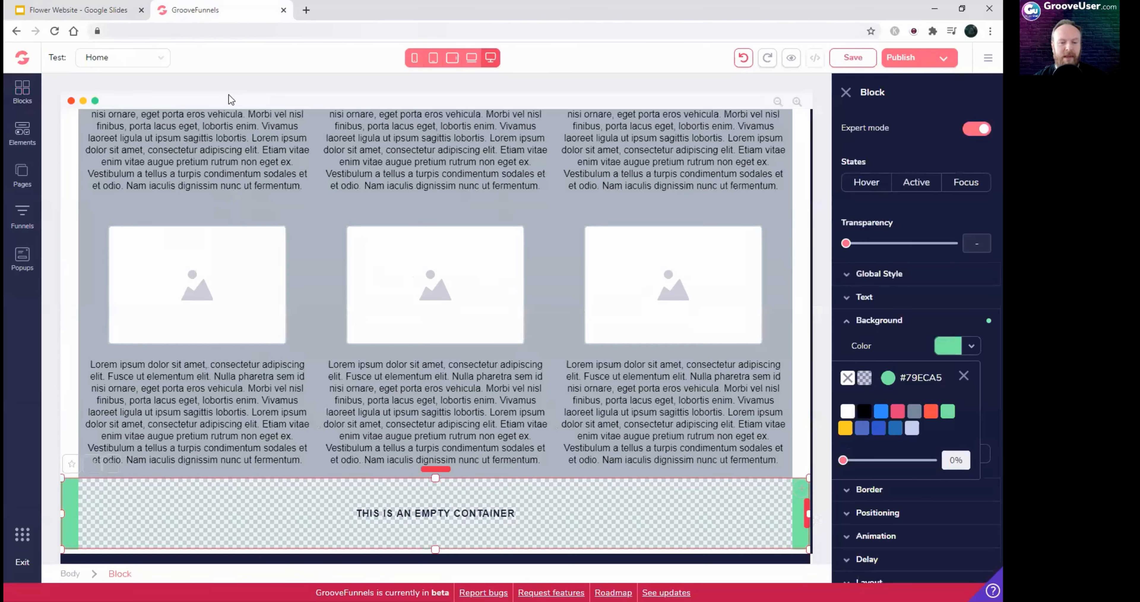
click(24, 133)
scroll(99, 334, down, 9)
scroll(127, 341, down, 9)
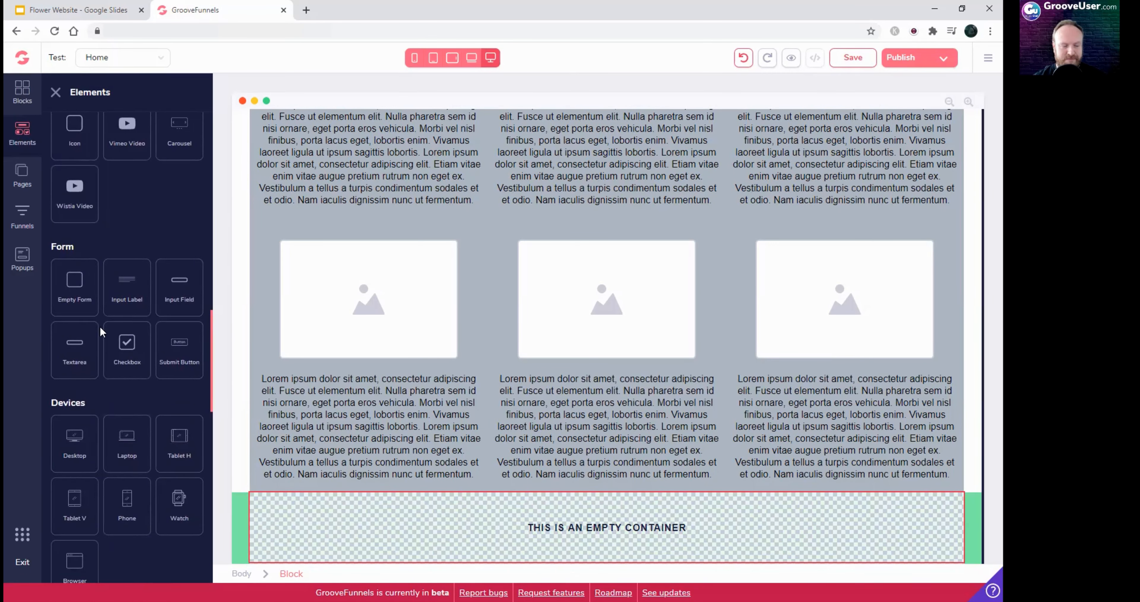
drag(75, 282, 490, 512)
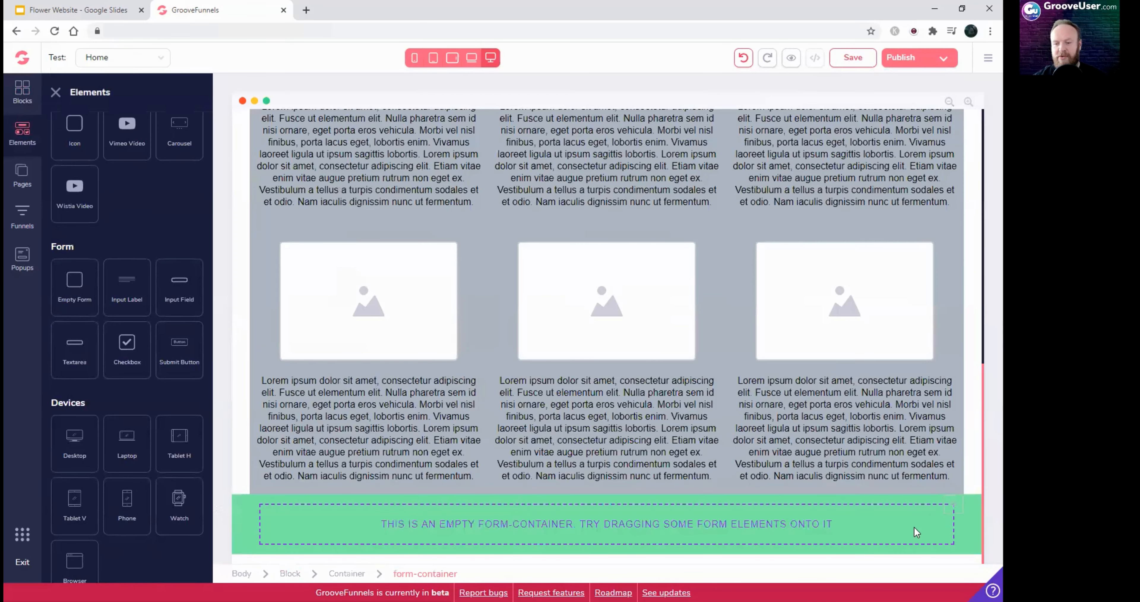
Step: Add an Input Label inside the empty form and an Input Field beneath the form in the green section
click(245, 522)
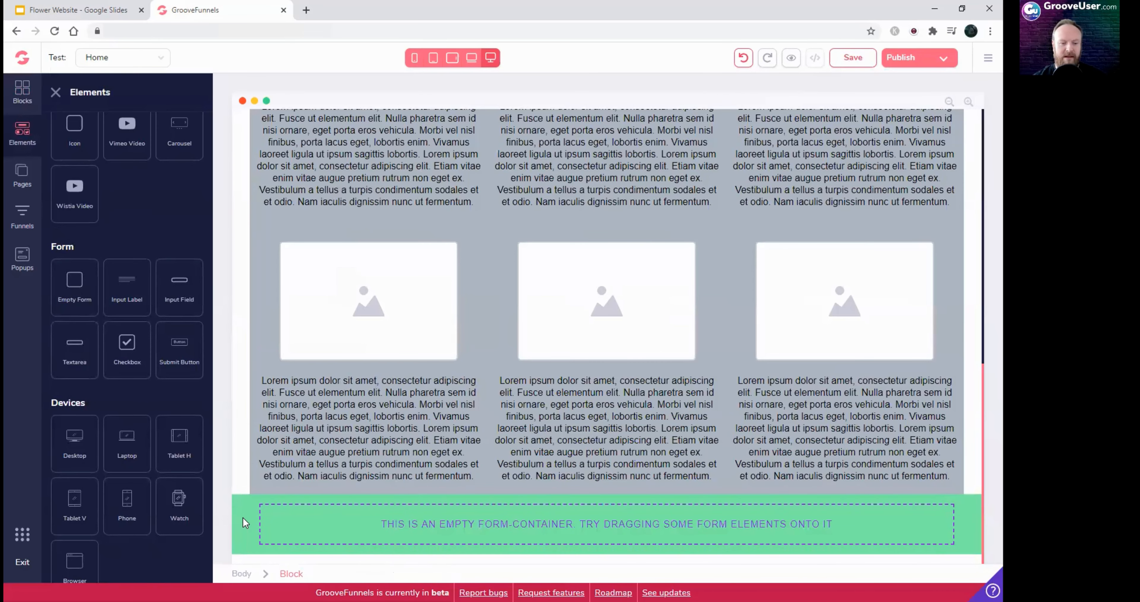
click(270, 517)
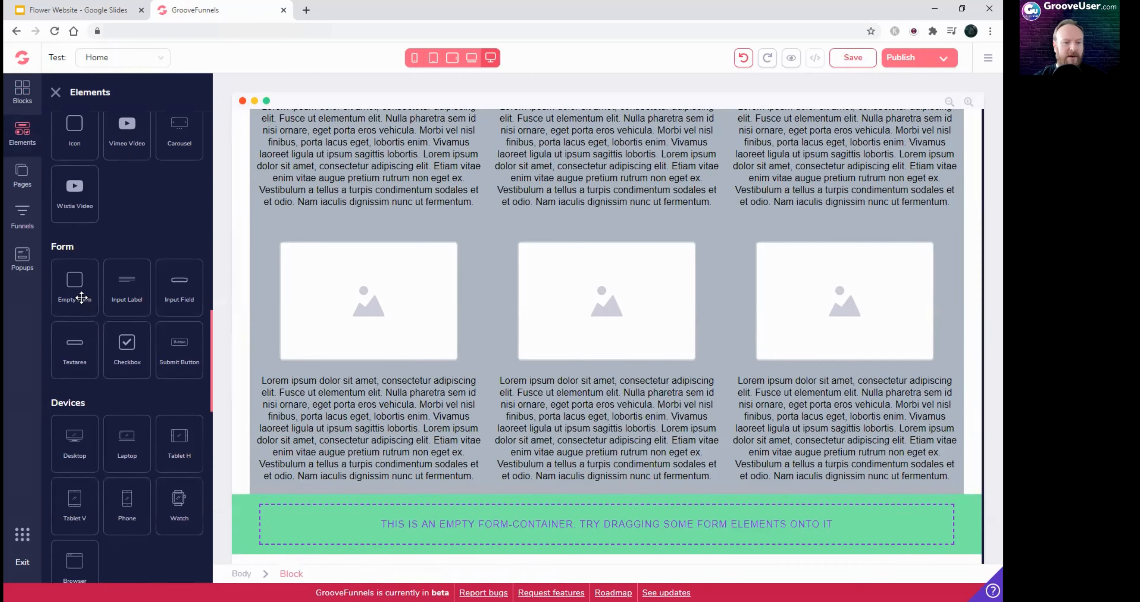
click(464, 513)
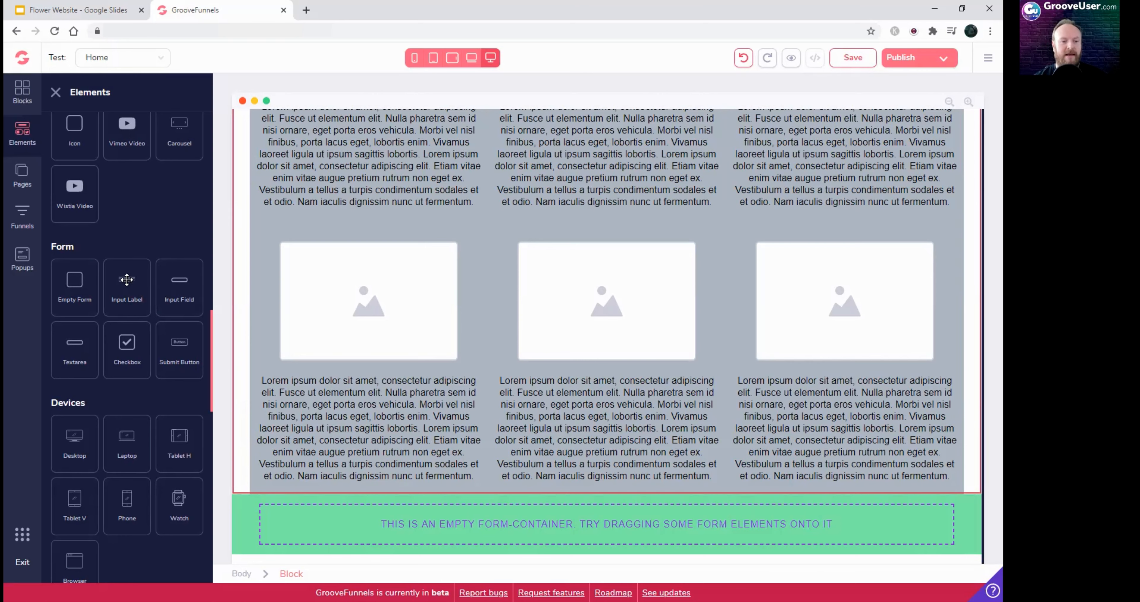
drag(126, 281, 277, 516)
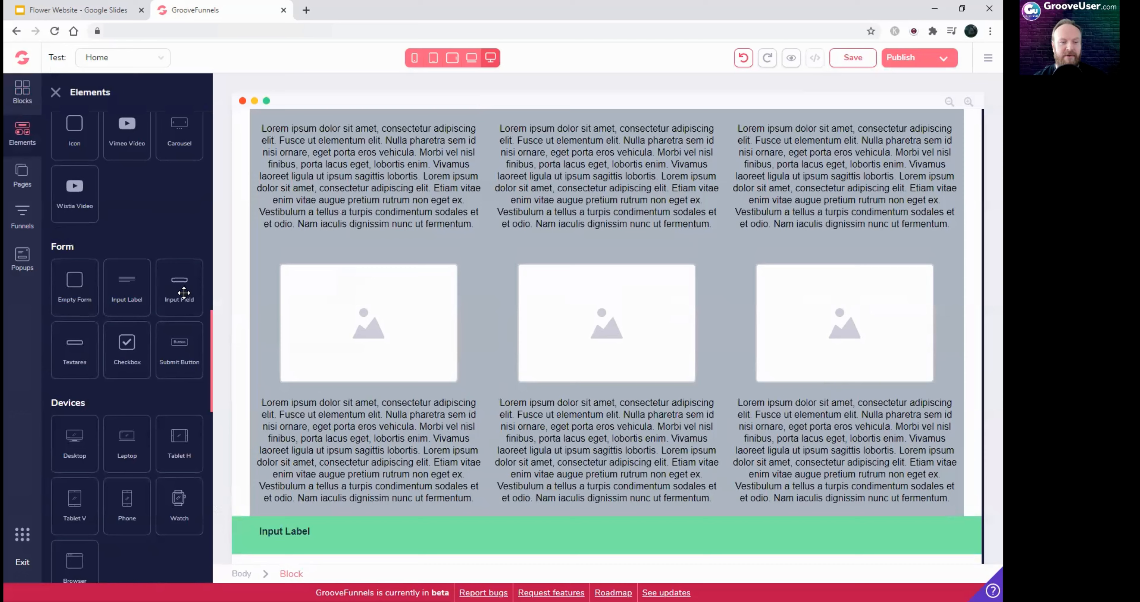
drag(181, 290, 296, 538)
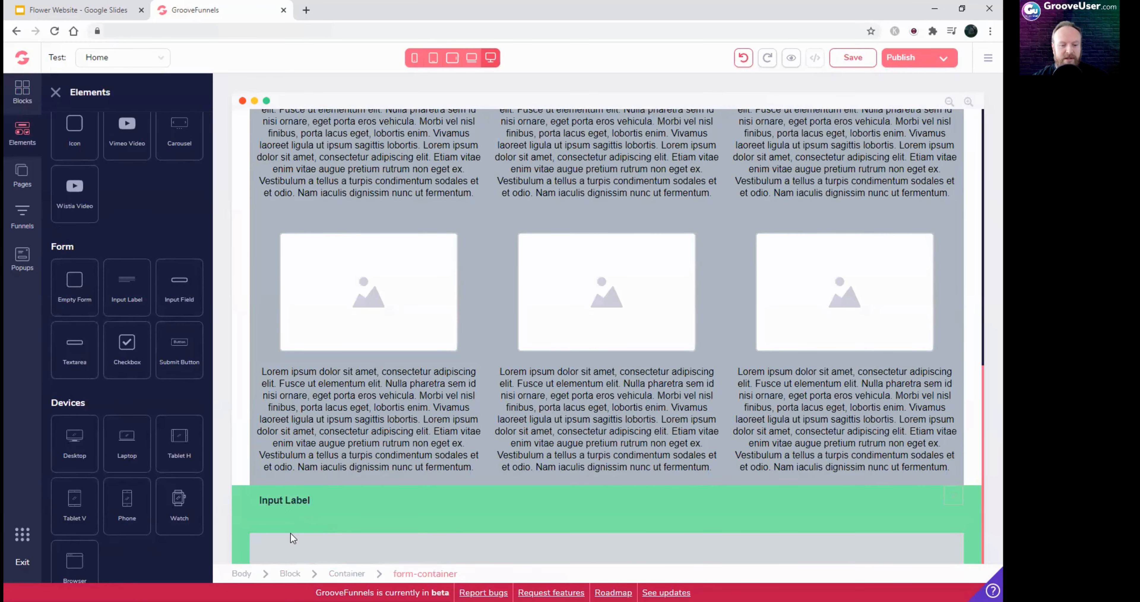
Step: Duplicate the form container holding the Input Label twice, making three stacked label rows
click(304, 551)
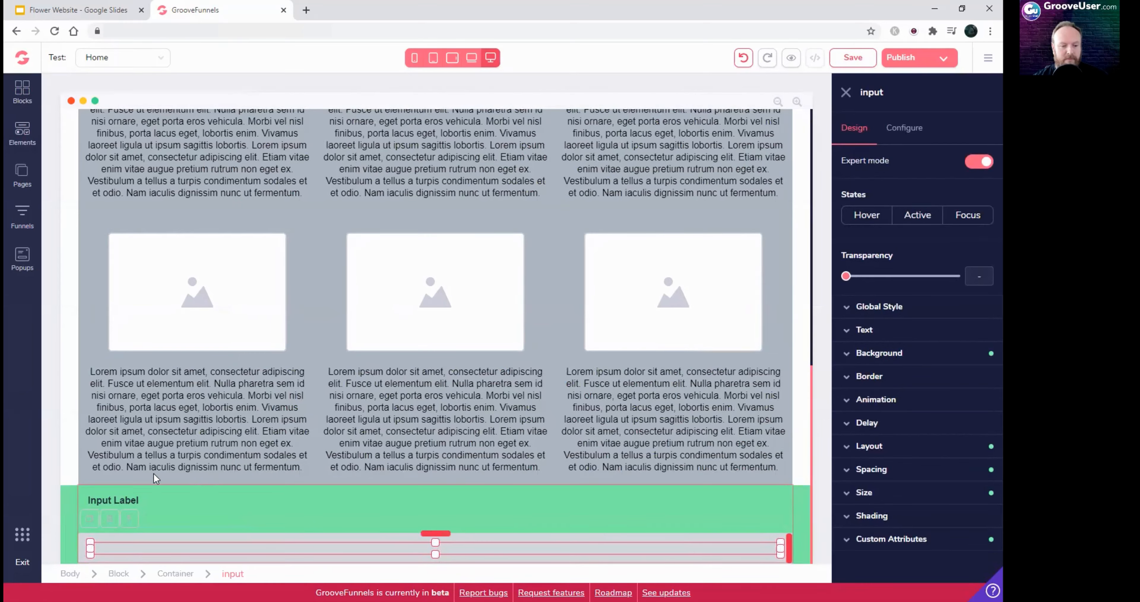
click(111, 502)
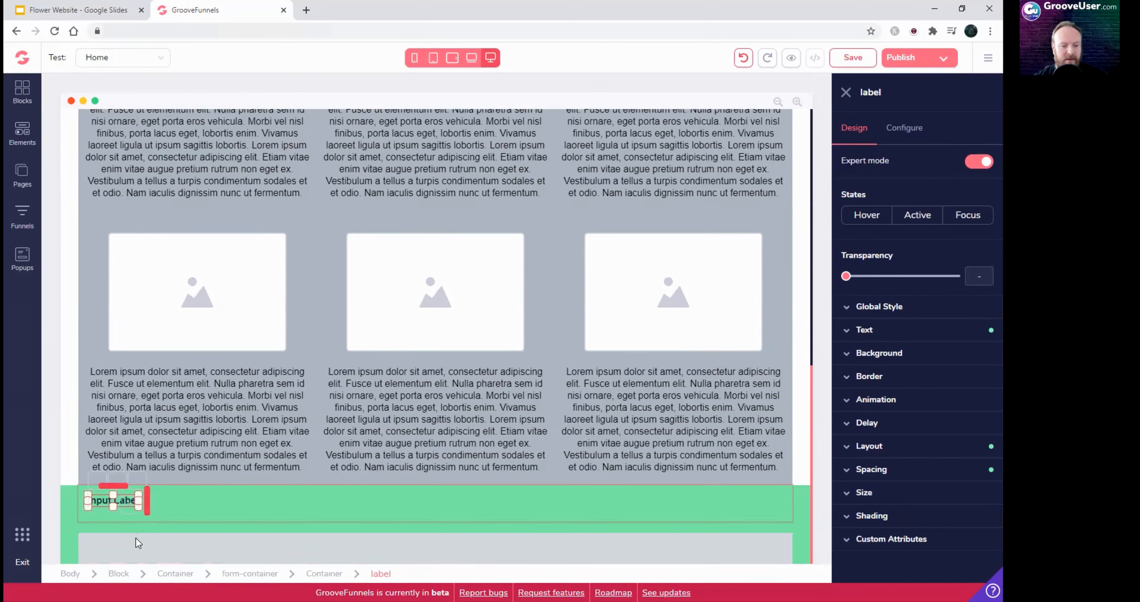
click(172, 502)
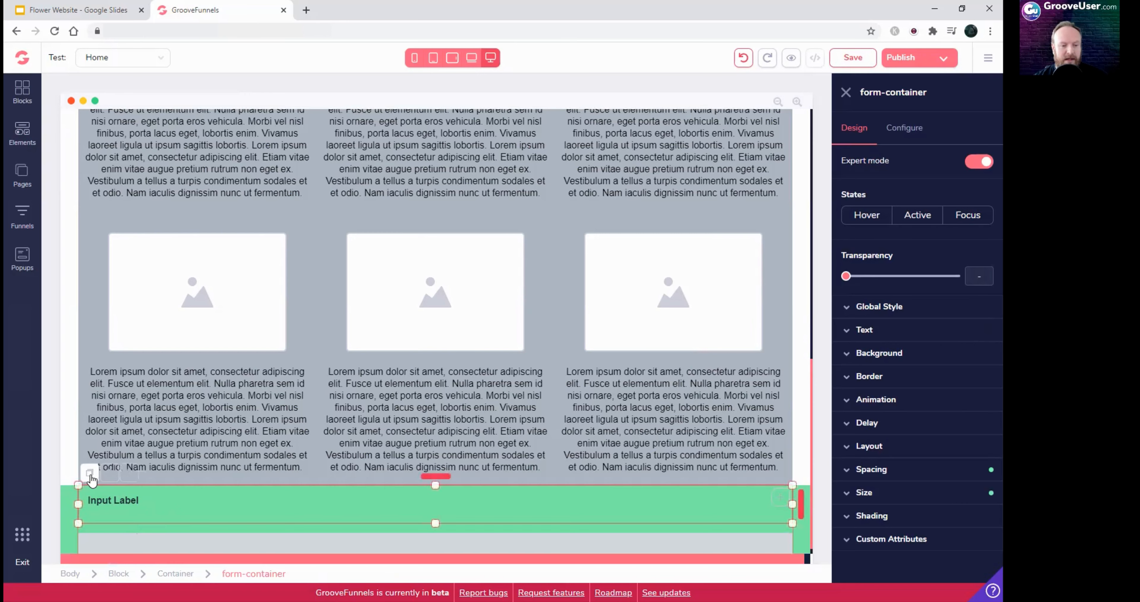
click(90, 474)
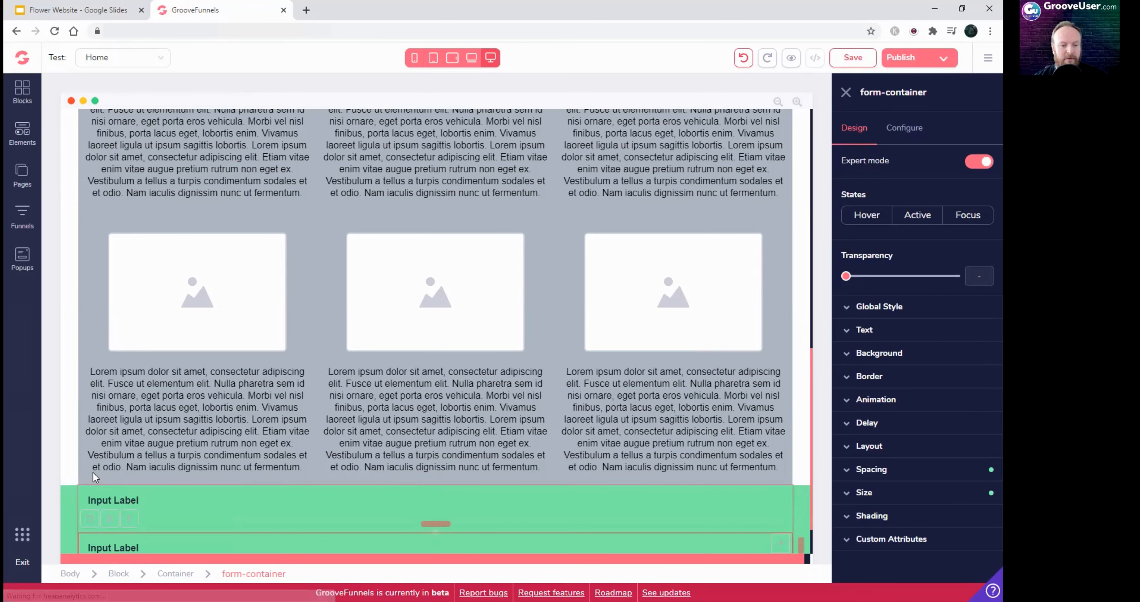
click(90, 520)
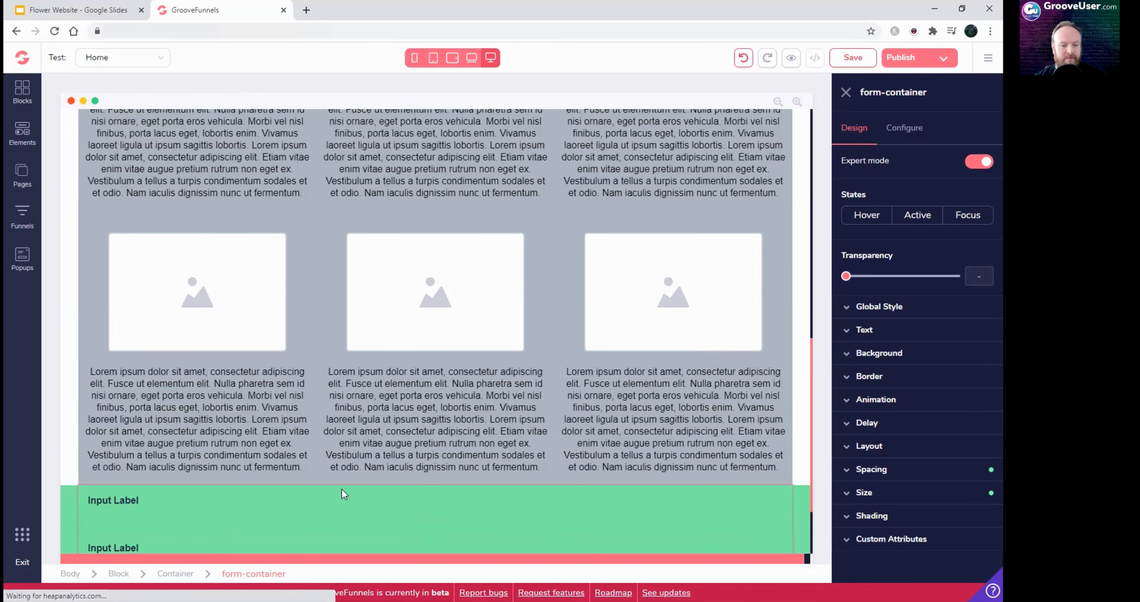
click(846, 92)
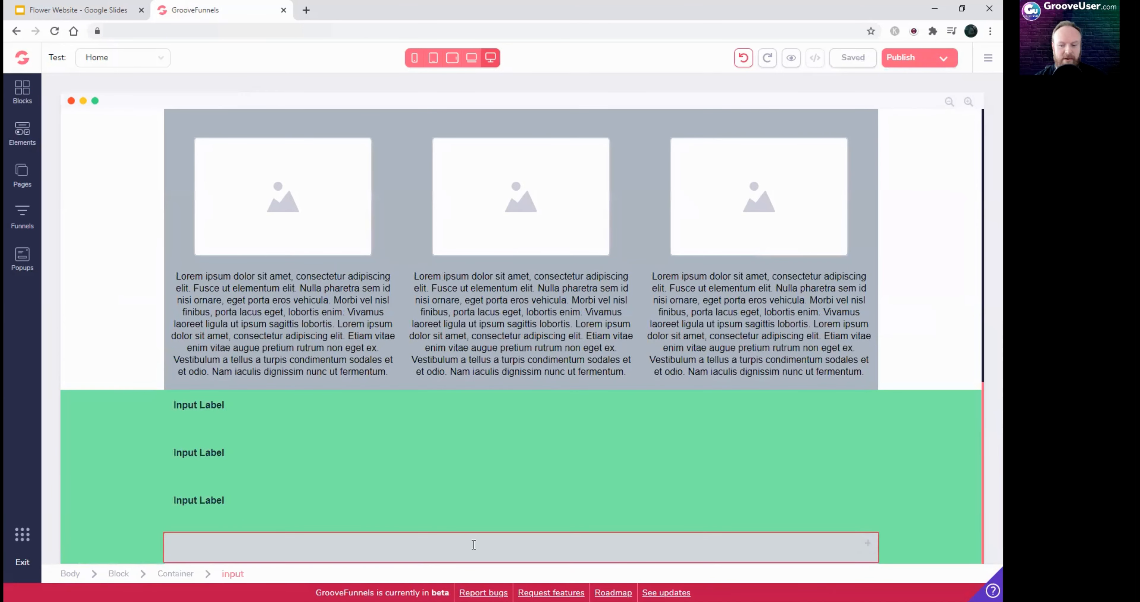
Step: Duplicate the input field twice and move the fields so that one sits below each input label
click(199, 547)
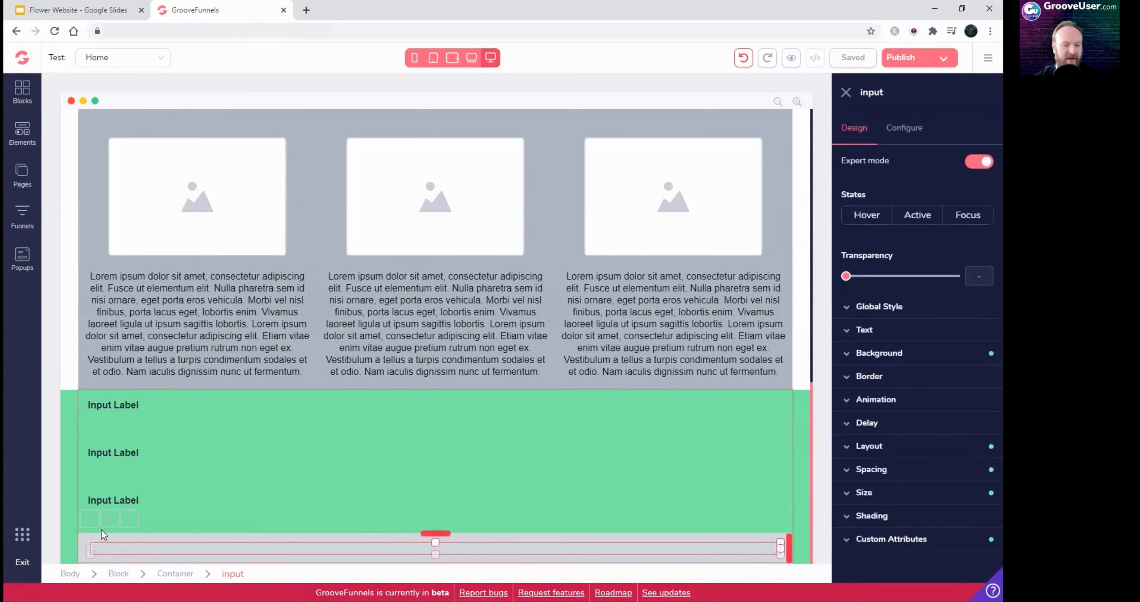
click(90, 518)
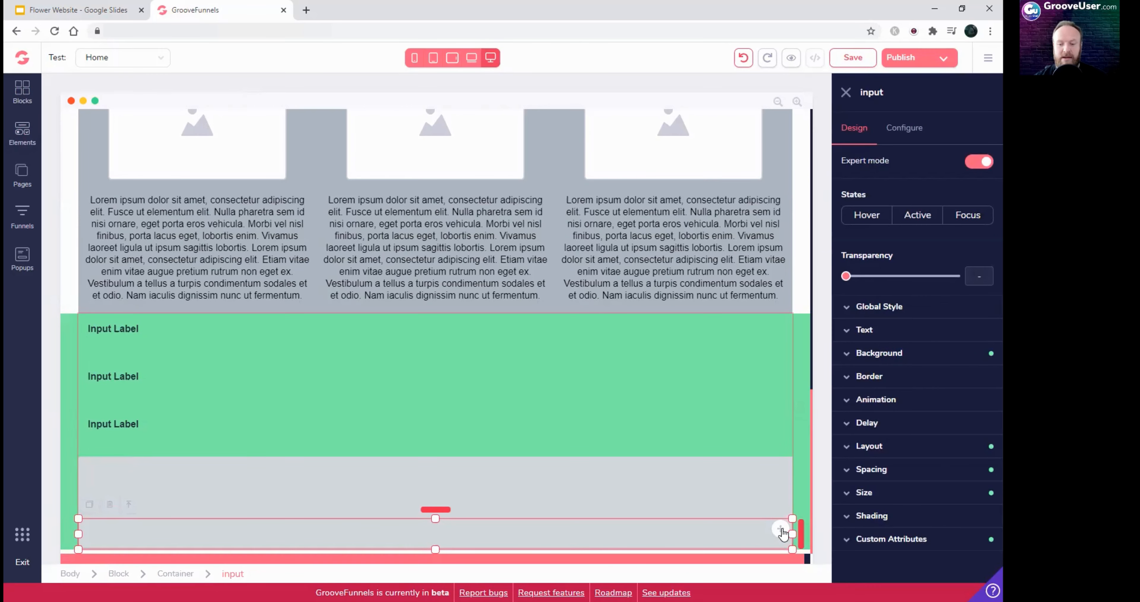
drag(782, 534, 710, 388)
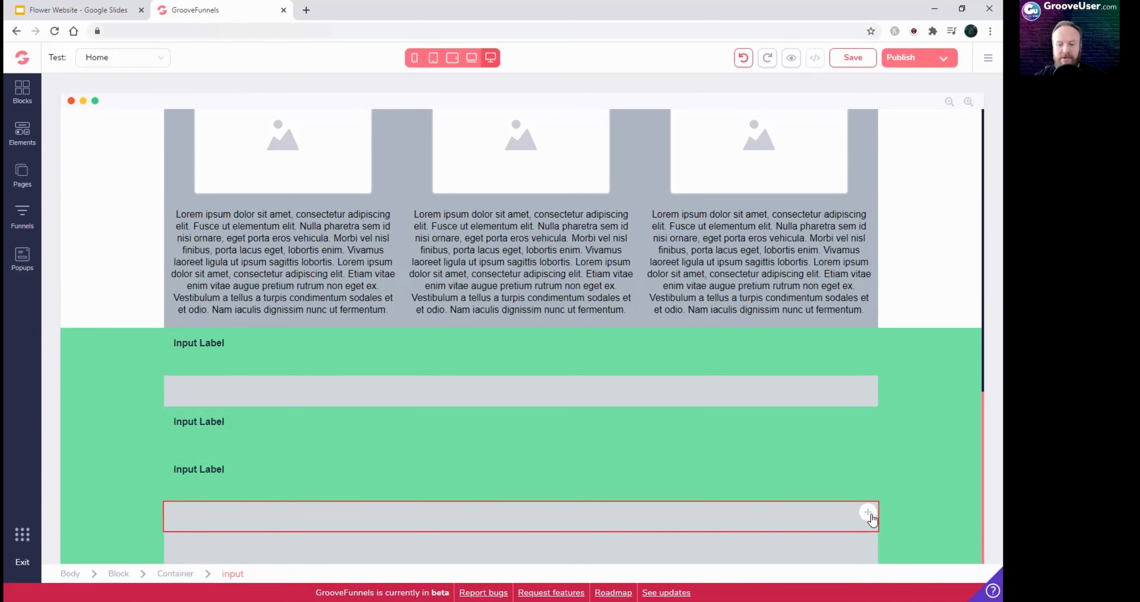
drag(870, 515, 843, 458)
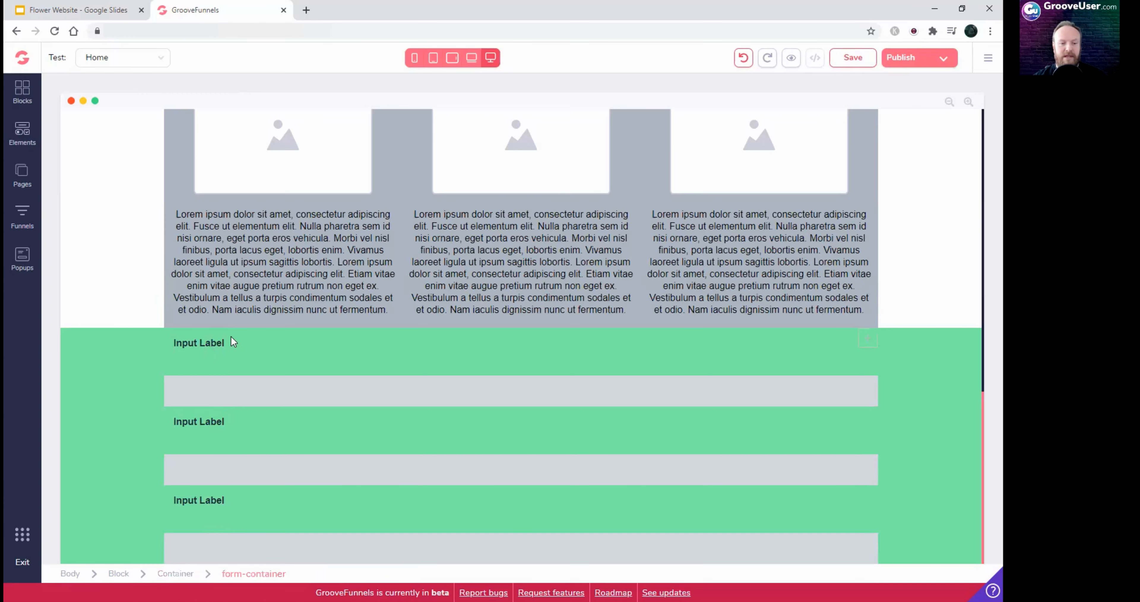
Step: Examine the first input label's configuration and its design settings with expert mode off and on
click(204, 343)
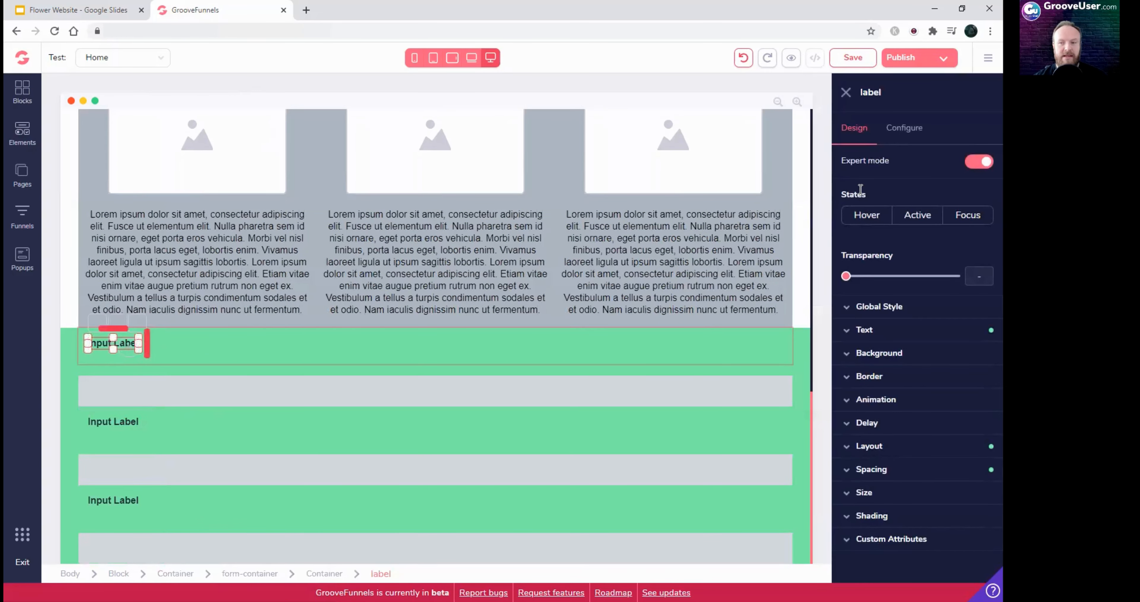
click(908, 130)
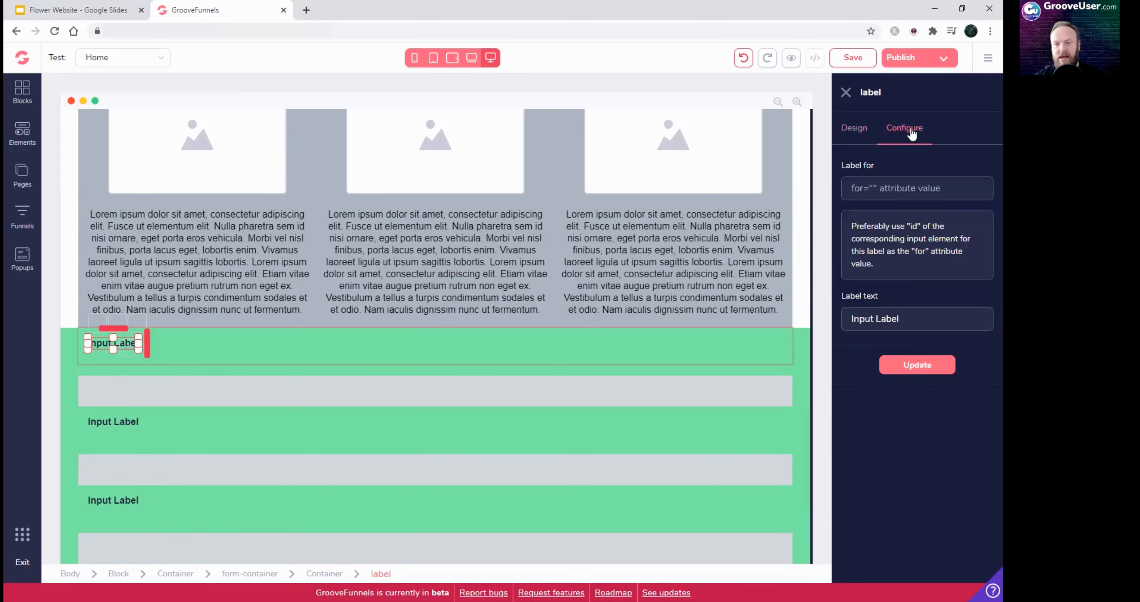
click(860, 131)
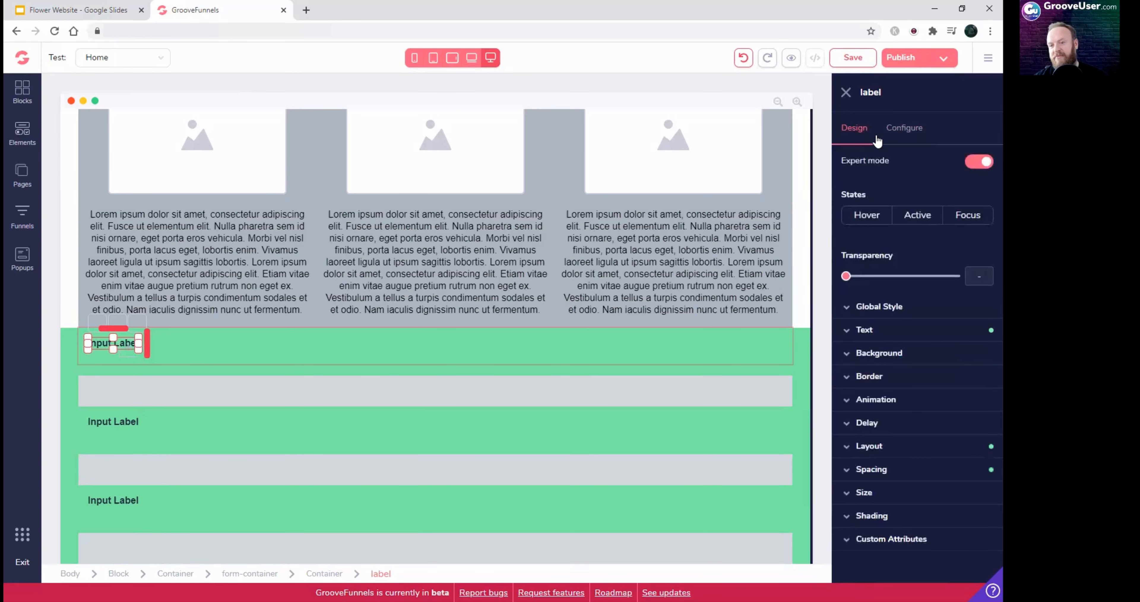
click(980, 163)
scroll(898, 404, down, 2)
scroll(898, 403, up, 2)
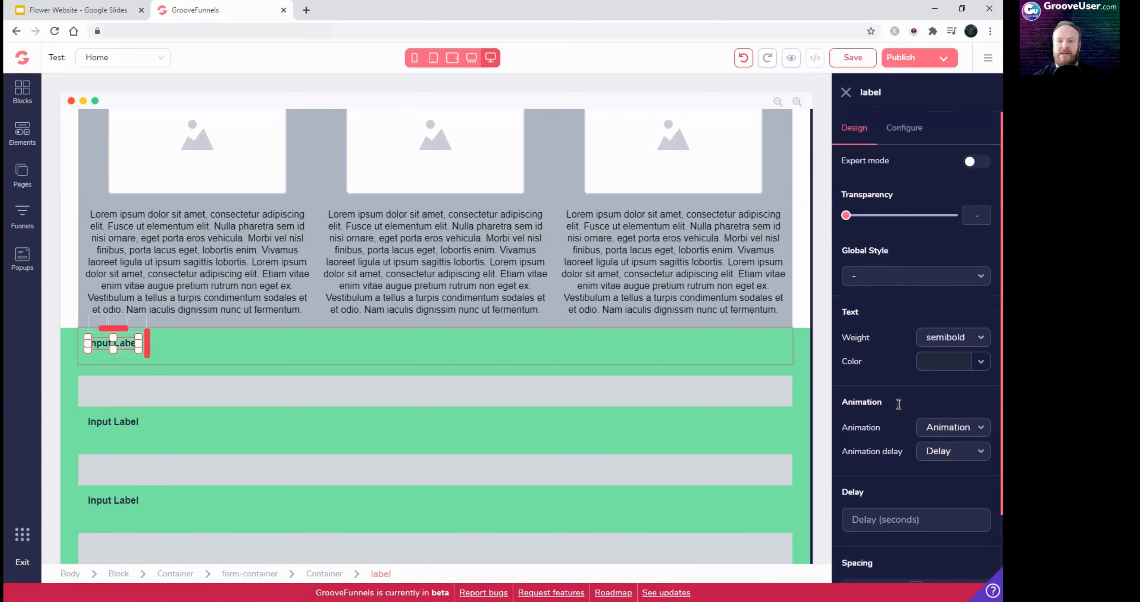
click(974, 164)
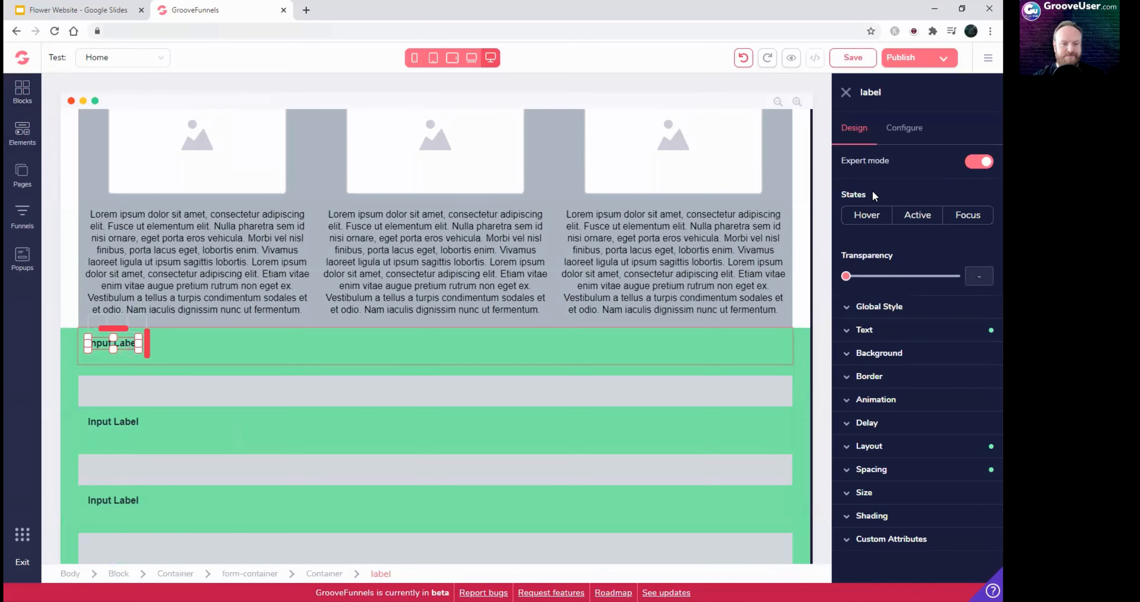
Step: Set the first input label's text to Name and apply the update
click(905, 132)
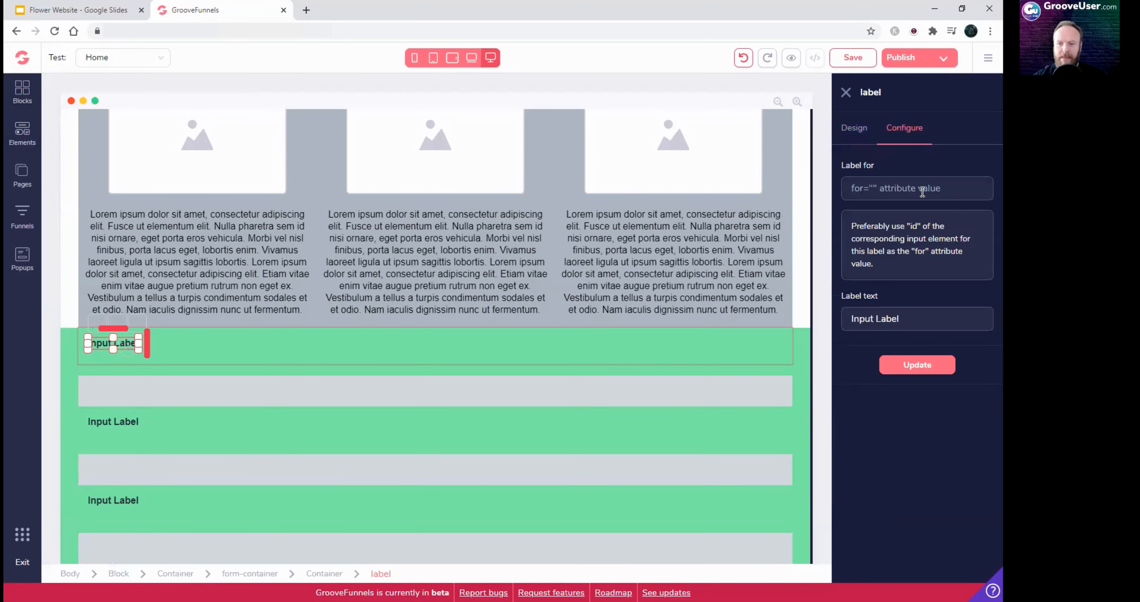
triple_click(893, 314)
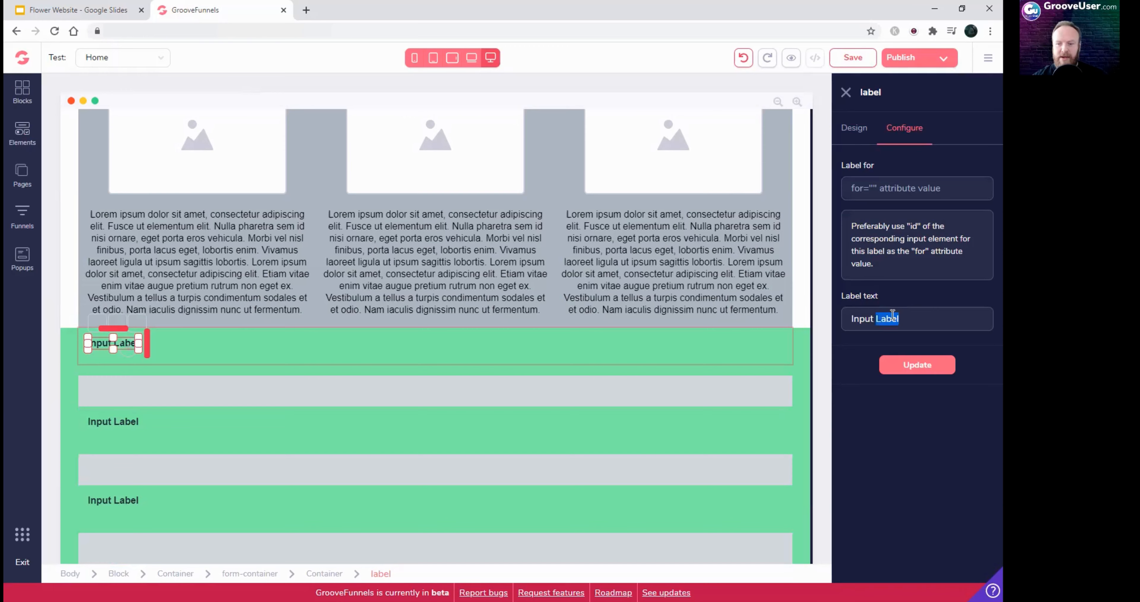
text(Name)
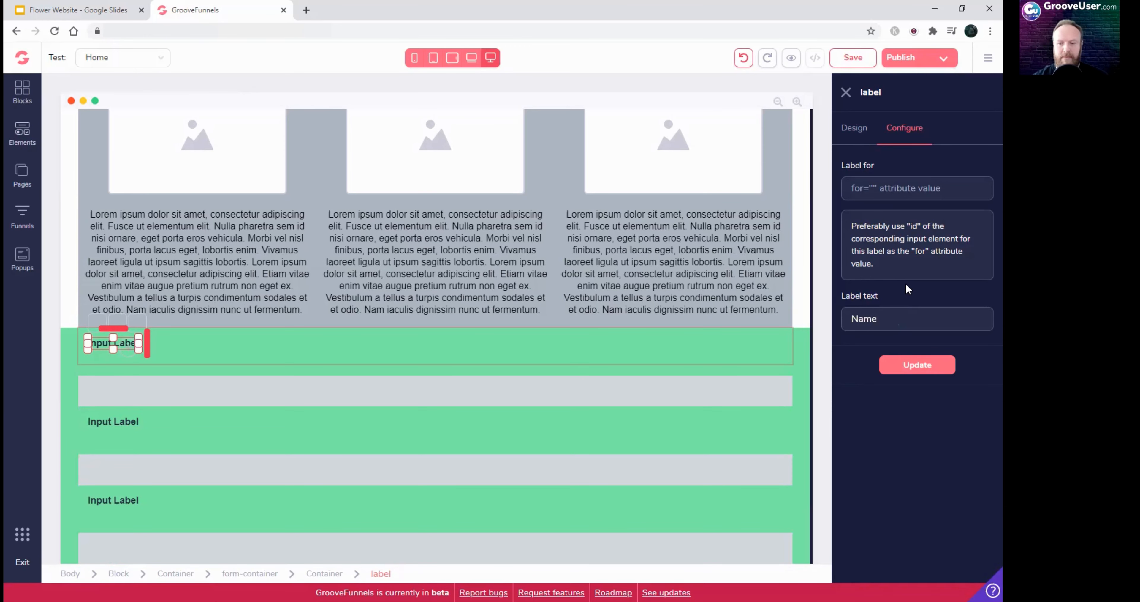
click(923, 369)
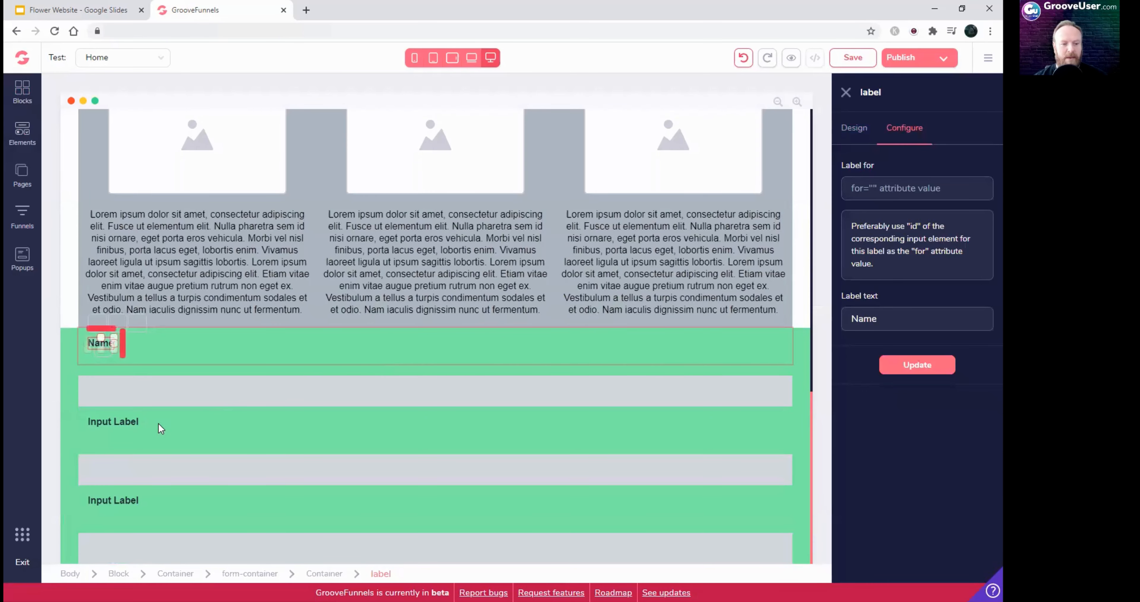
Step: Set the second input label's text to Email and the third one's to Phone, updating each label
click(109, 421)
triple_click(869, 321)
text(Email)
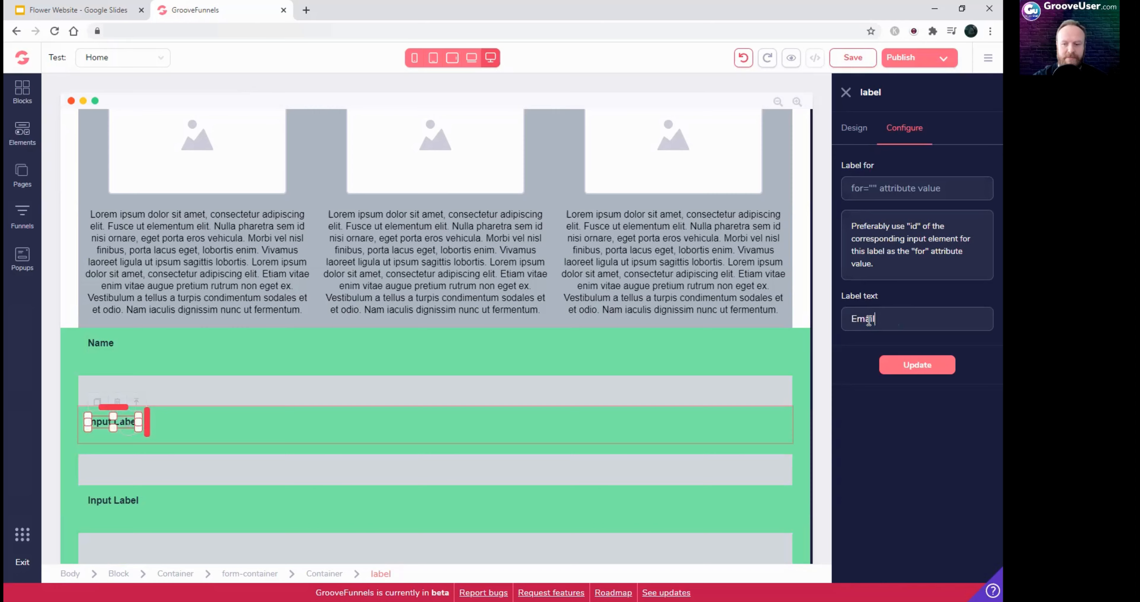
click(913, 365)
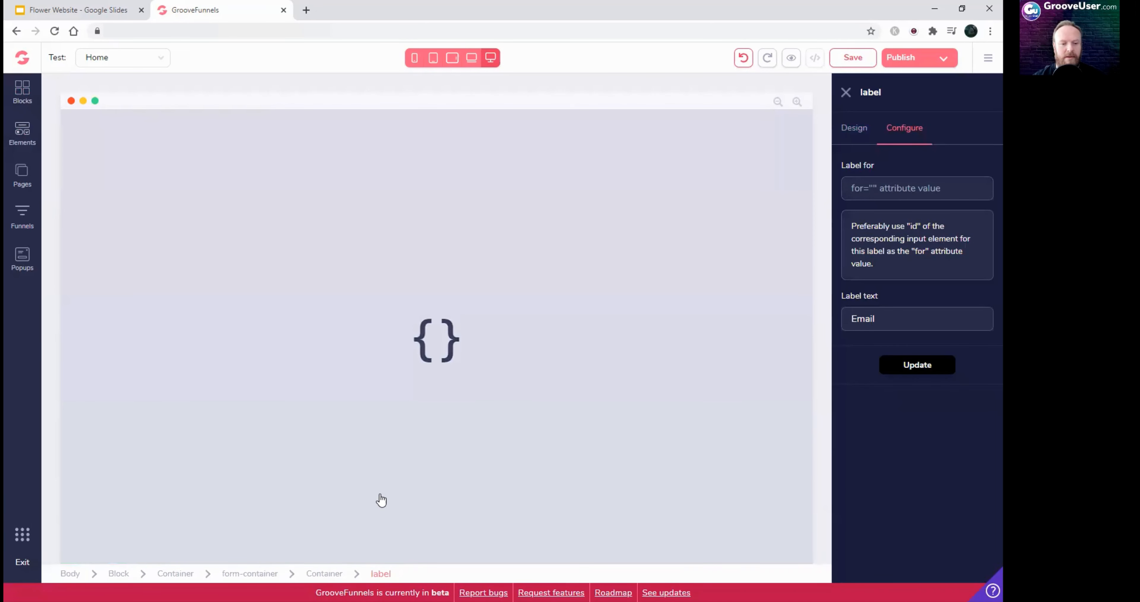
click(116, 500)
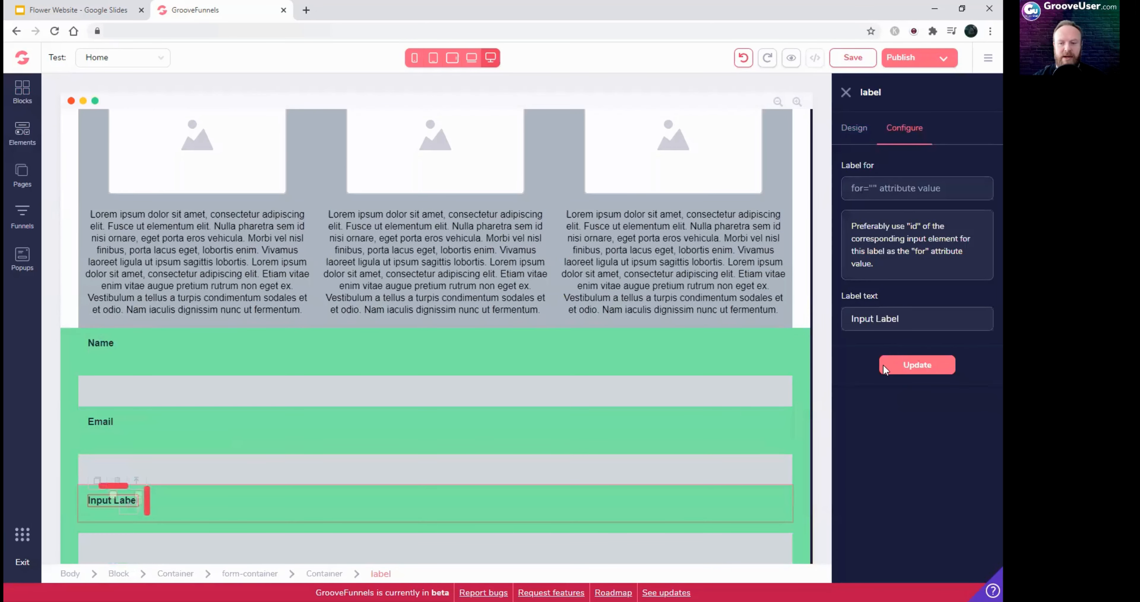
triple_click(884, 320)
text(Phone)
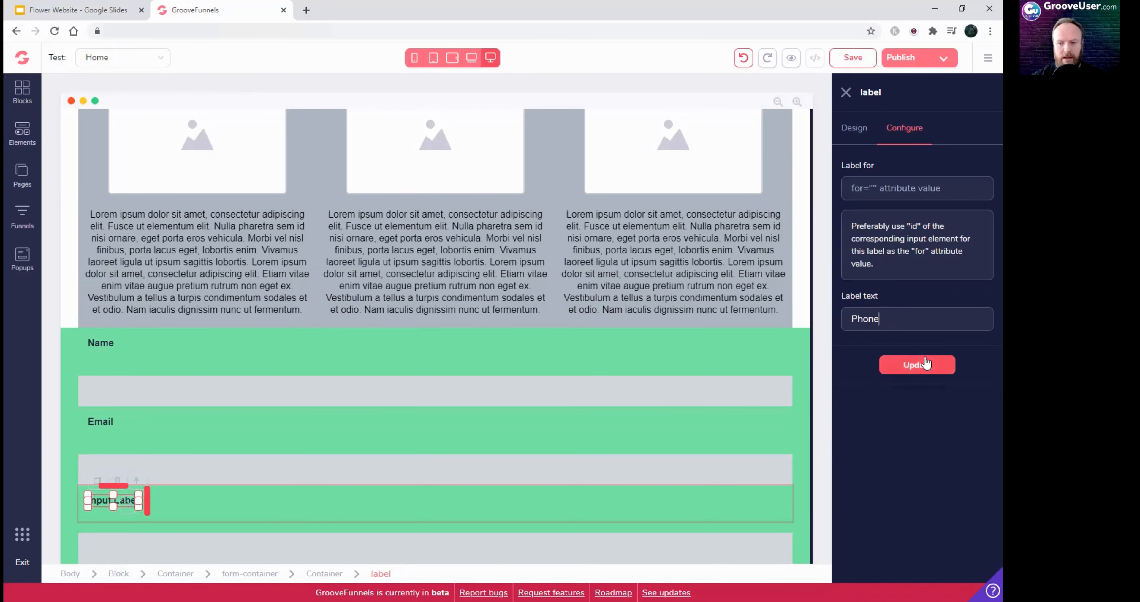
click(917, 364)
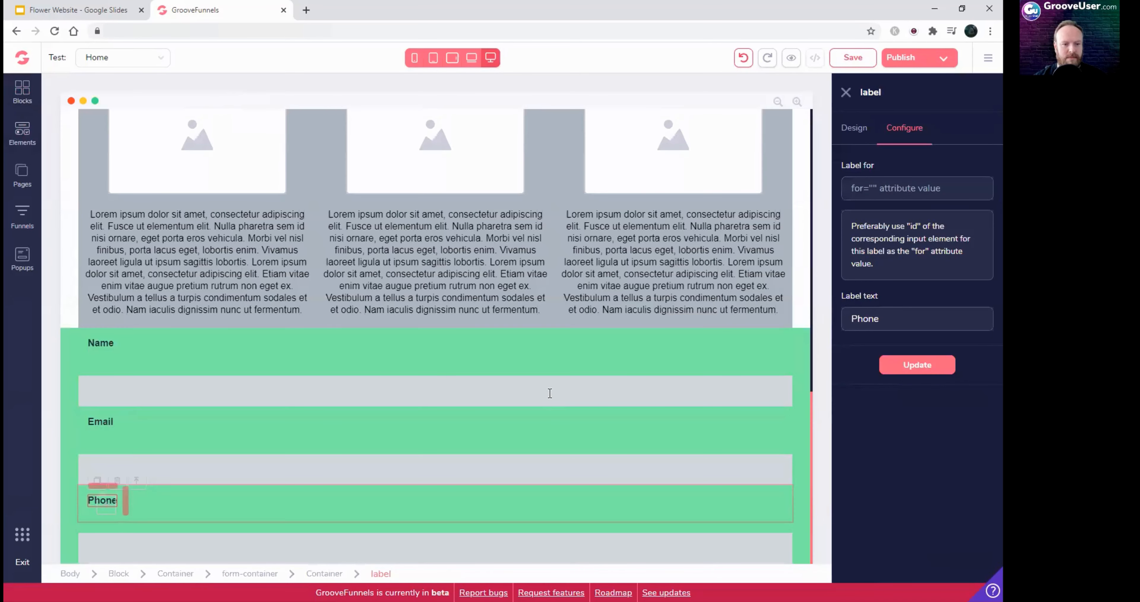
Step: Give the container that holds the Name, Email and Phone fields a white (#FFFFFF) background colour
click(91, 367)
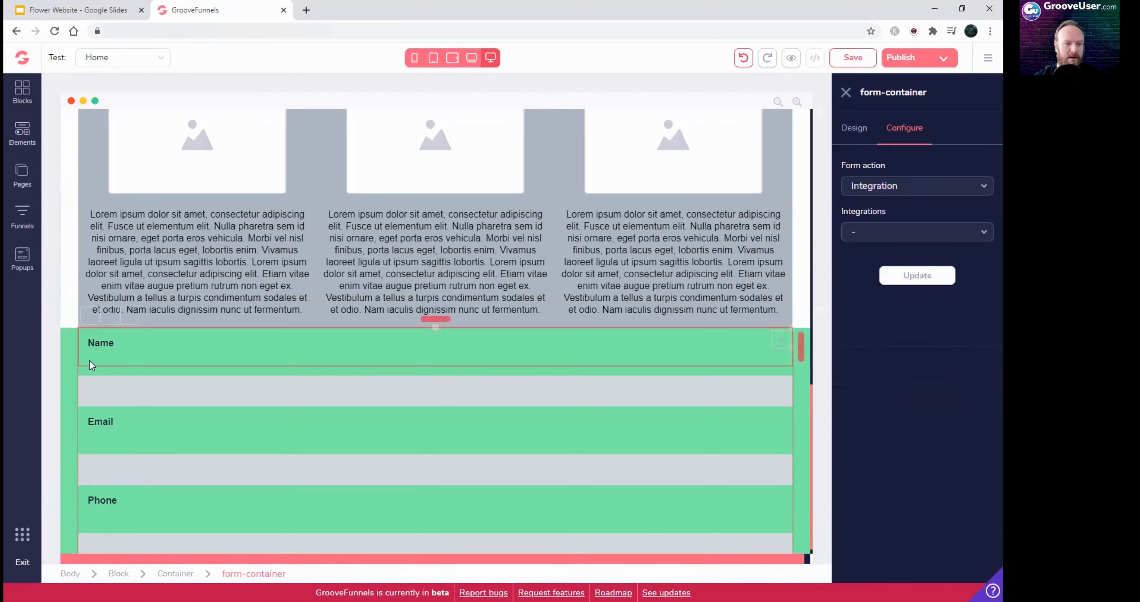
click(130, 316)
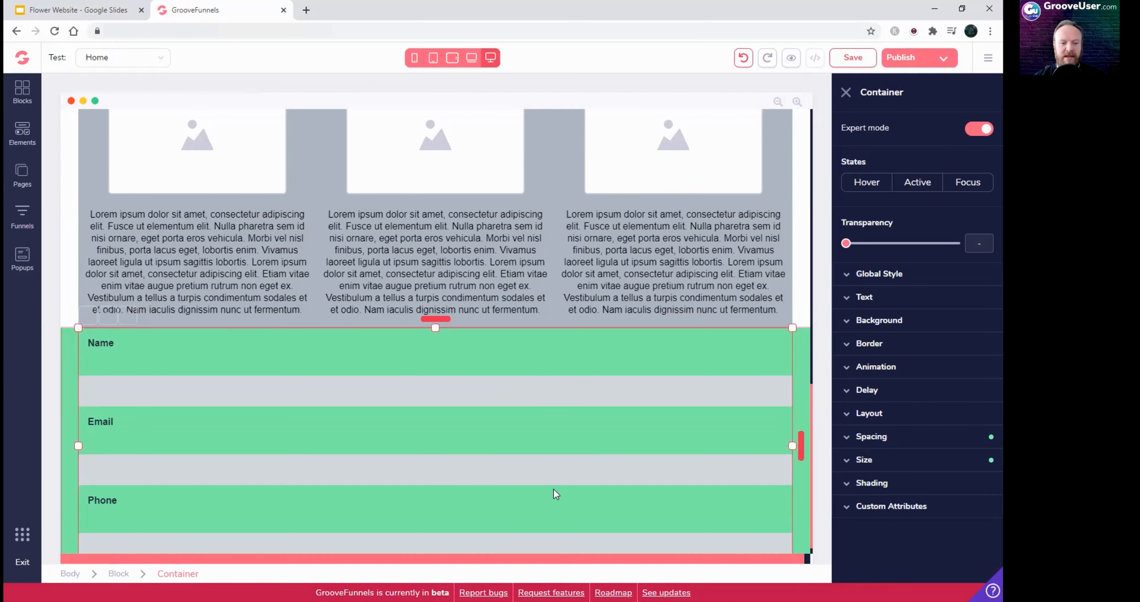
click(872, 320)
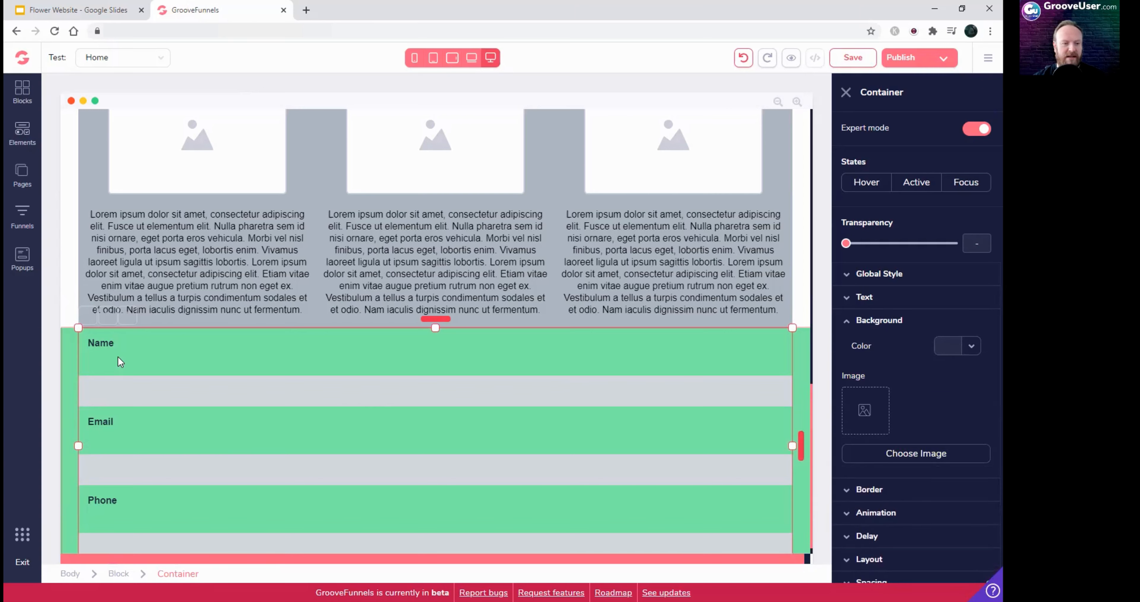
click(128, 347)
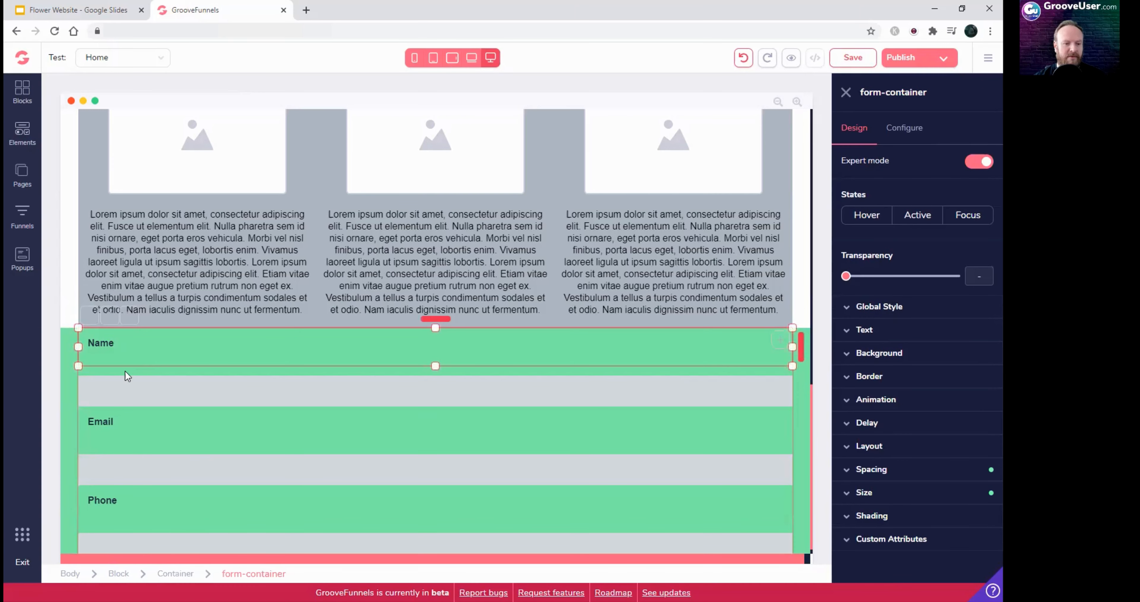
click(131, 424)
click(128, 344)
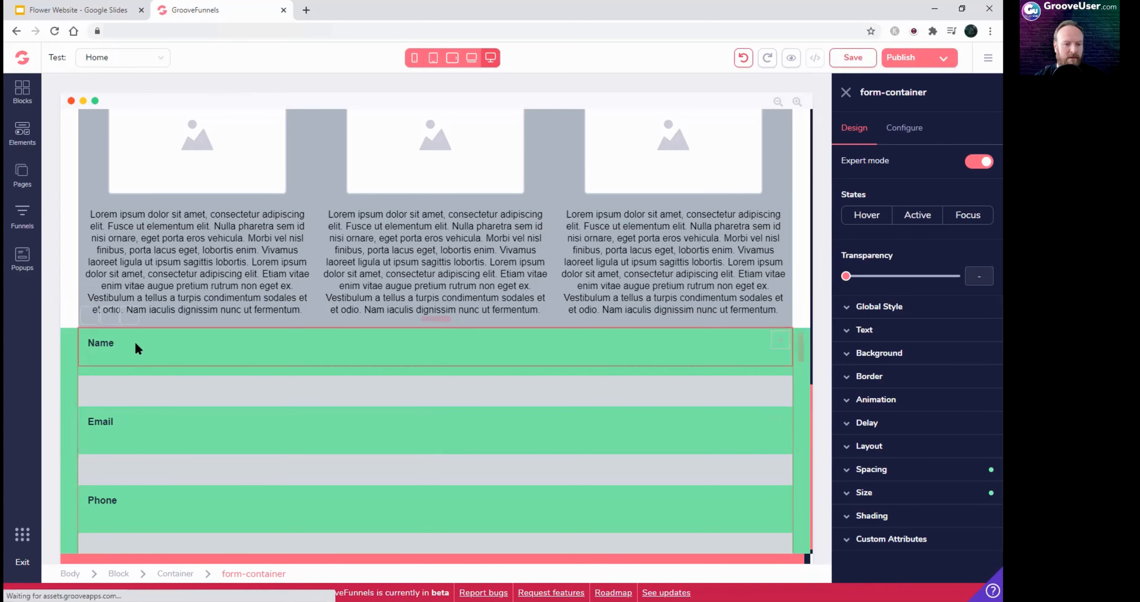
click(129, 314)
click(894, 321)
click(950, 346)
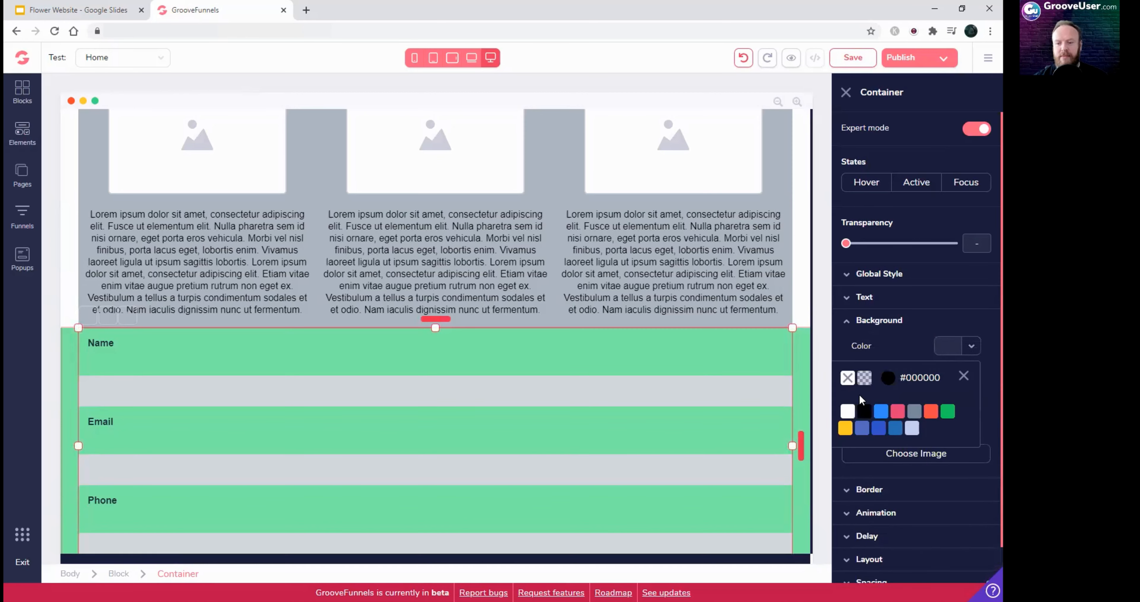
click(848, 411)
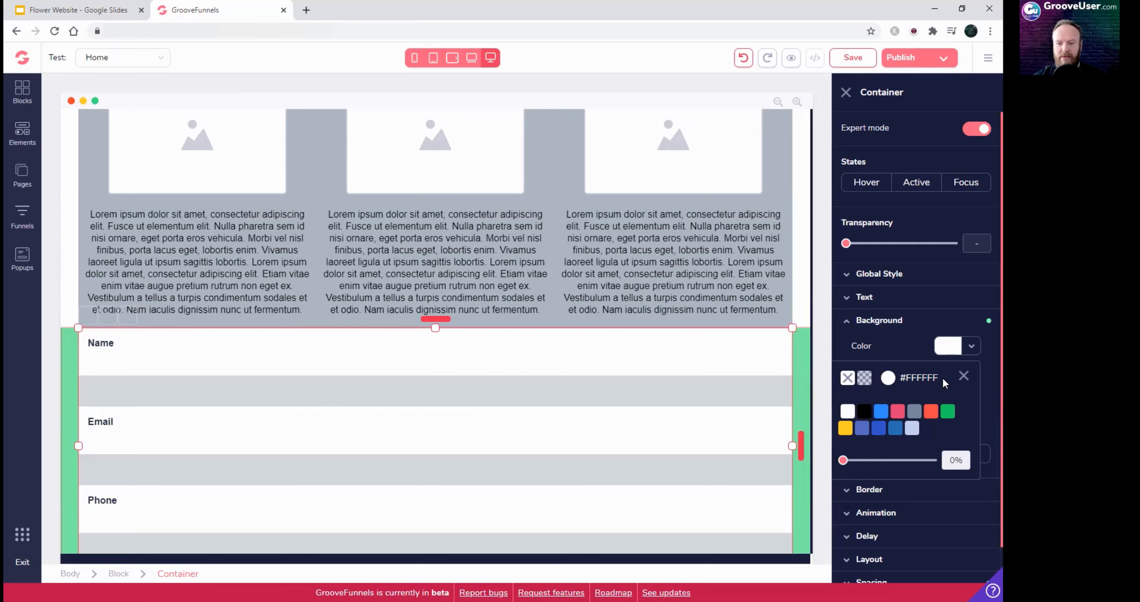
click(963, 377)
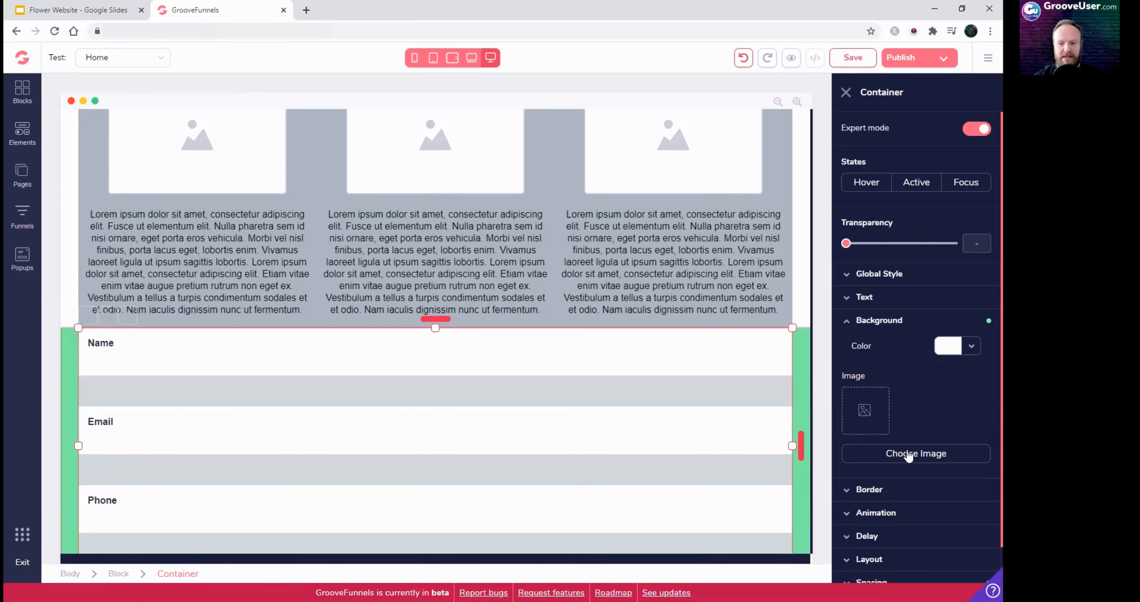
Step: Set the form container's width to 50% relative to its parent
scroll(905, 453, down, 2)
click(888, 544)
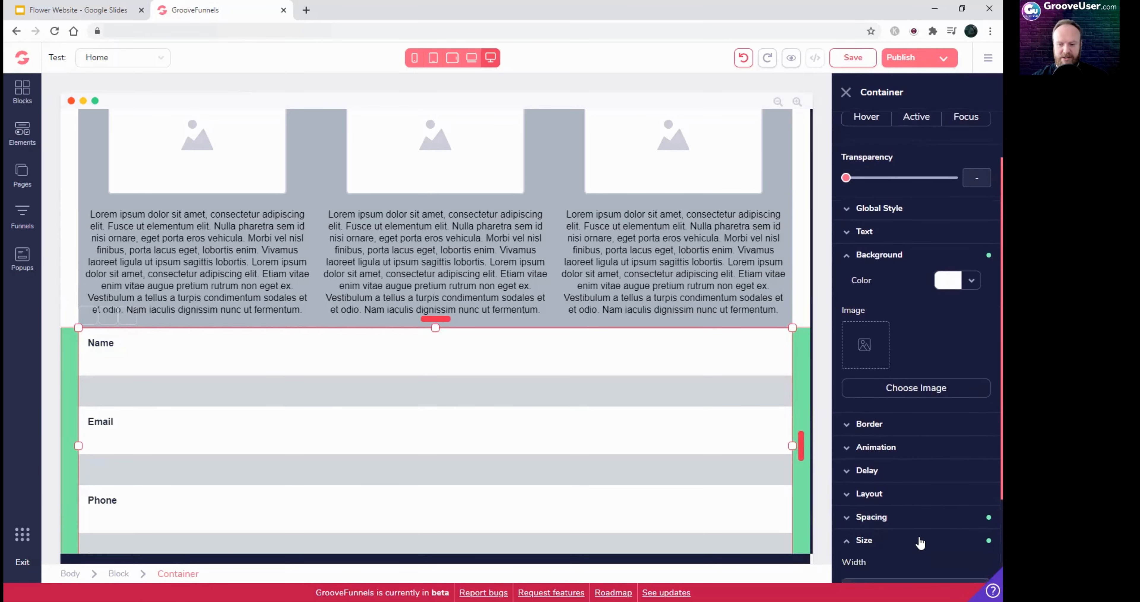
scroll(917, 538, down, 3)
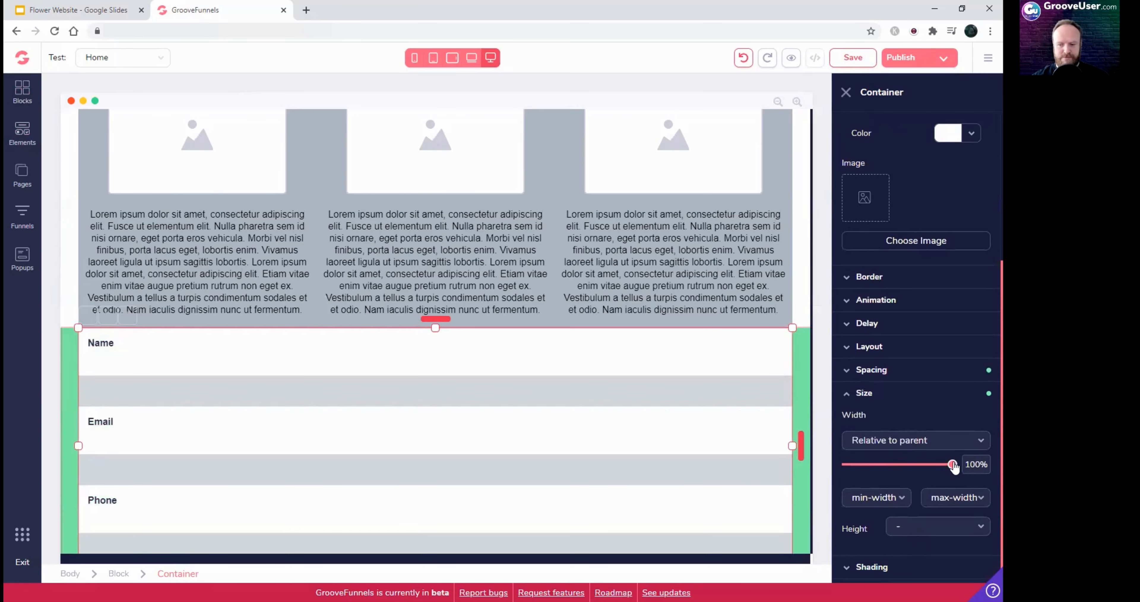
drag(953, 468, 895, 476)
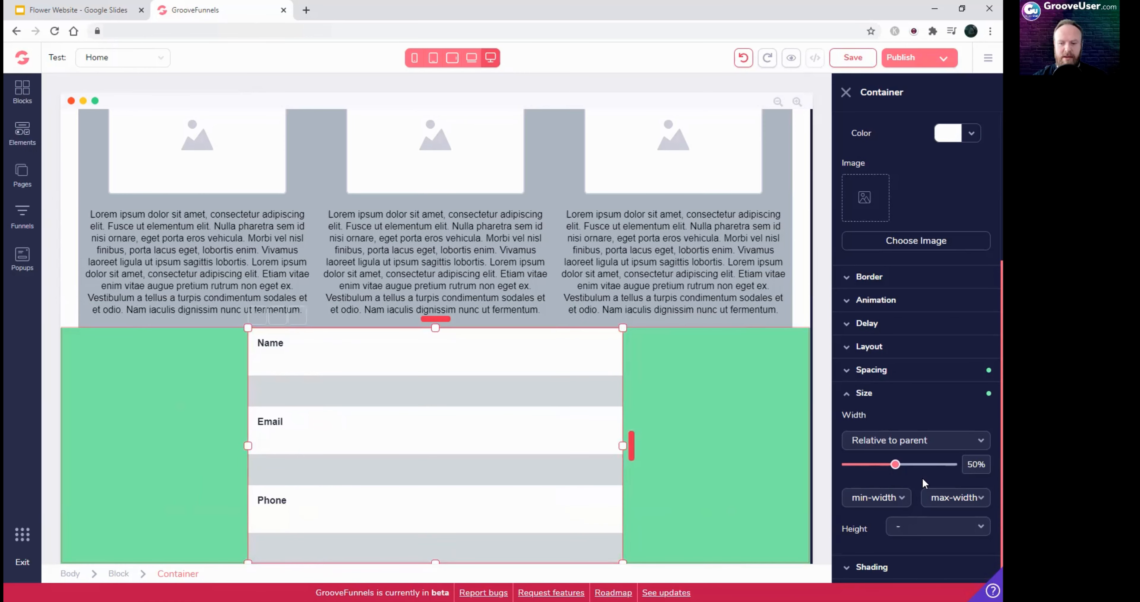
click(849, 394)
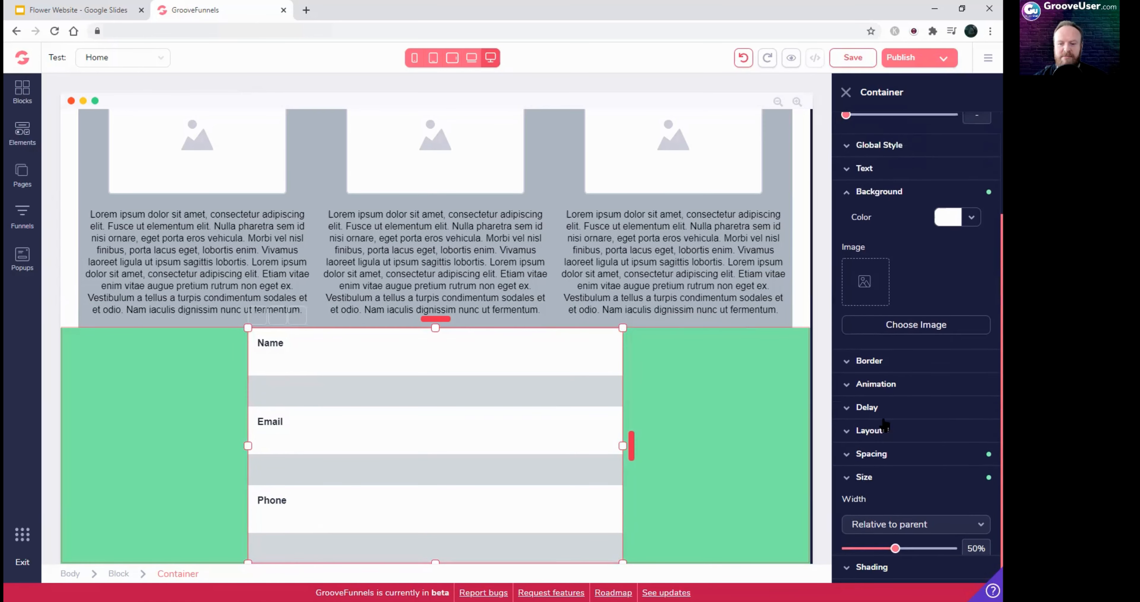
Step: Set the form container's padding to 2.25rem on all four sides and its top and bottom margins to 0
click(861, 508)
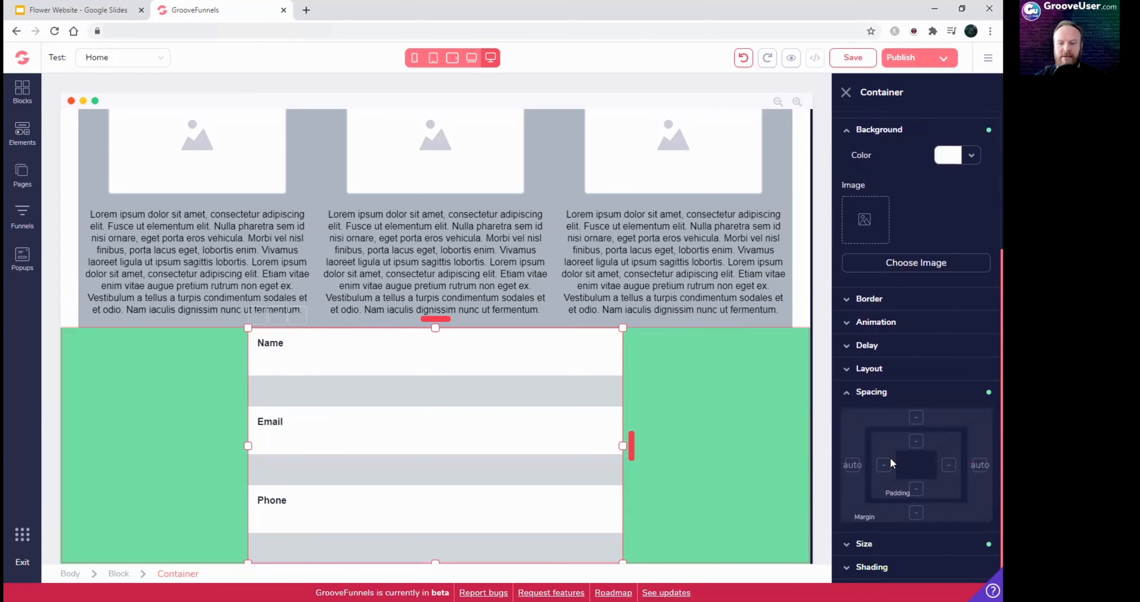
click(912, 444)
click(886, 465)
click(947, 465)
click(919, 490)
drag(846, 536, 897, 536)
scroll(549, 462, down, 1)
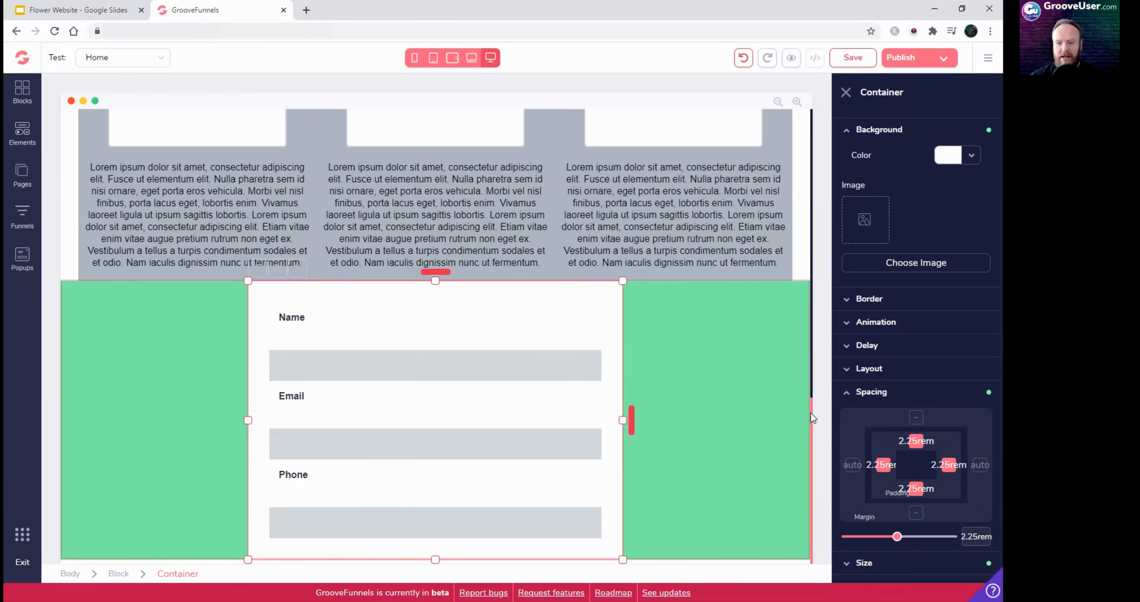
click(916, 420)
drag(847, 536, 866, 536)
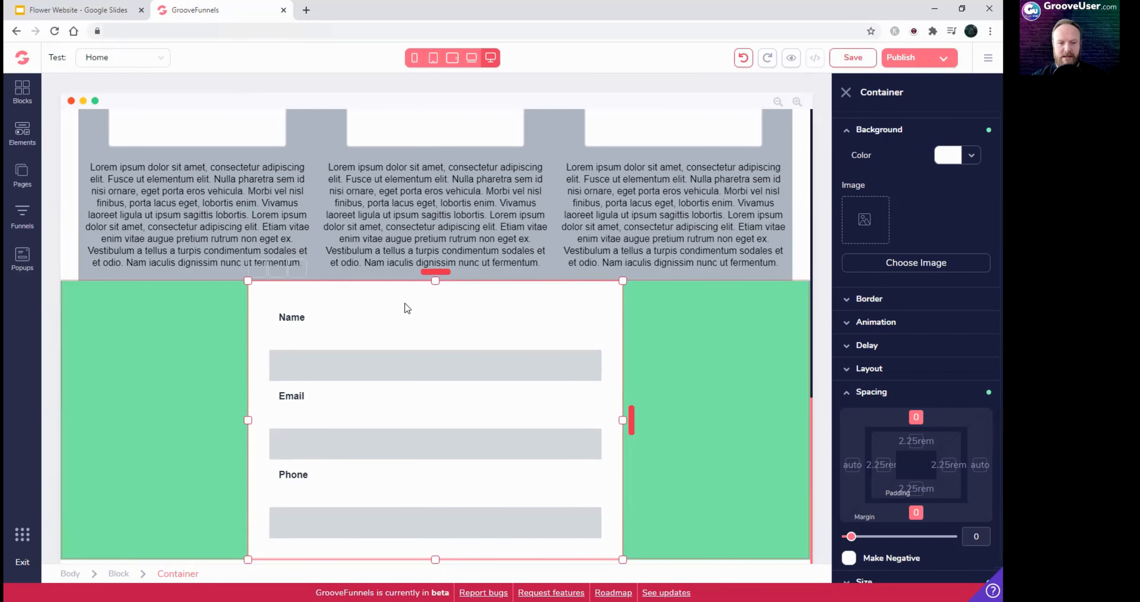
Step: Set the green form block's top and bottom padding to 2.5rem
click(220, 298)
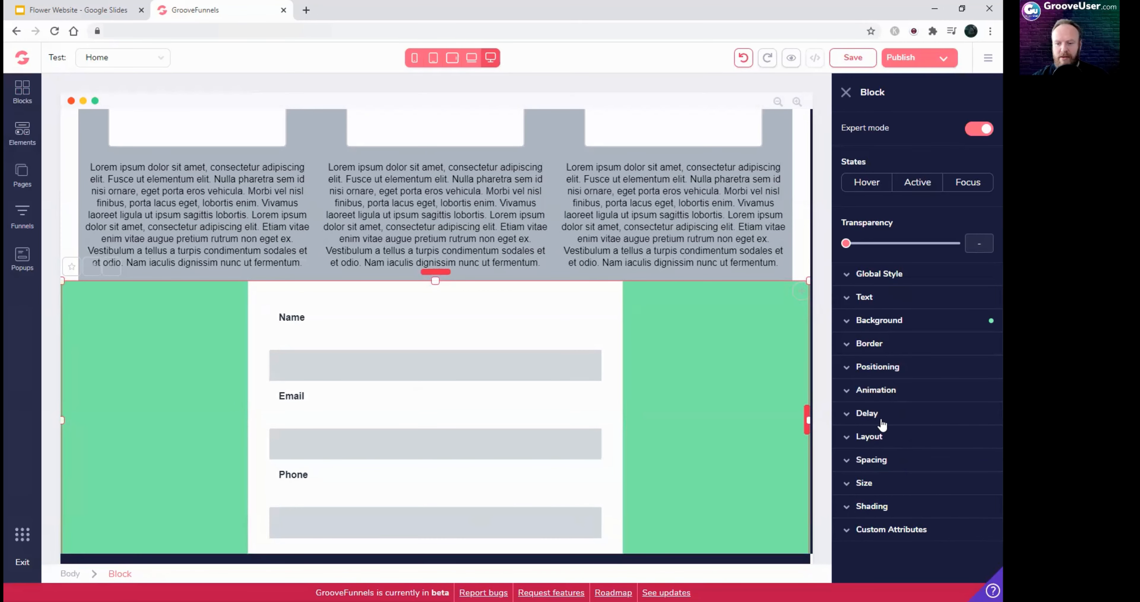
click(872, 460)
scroll(918, 510, down, 1)
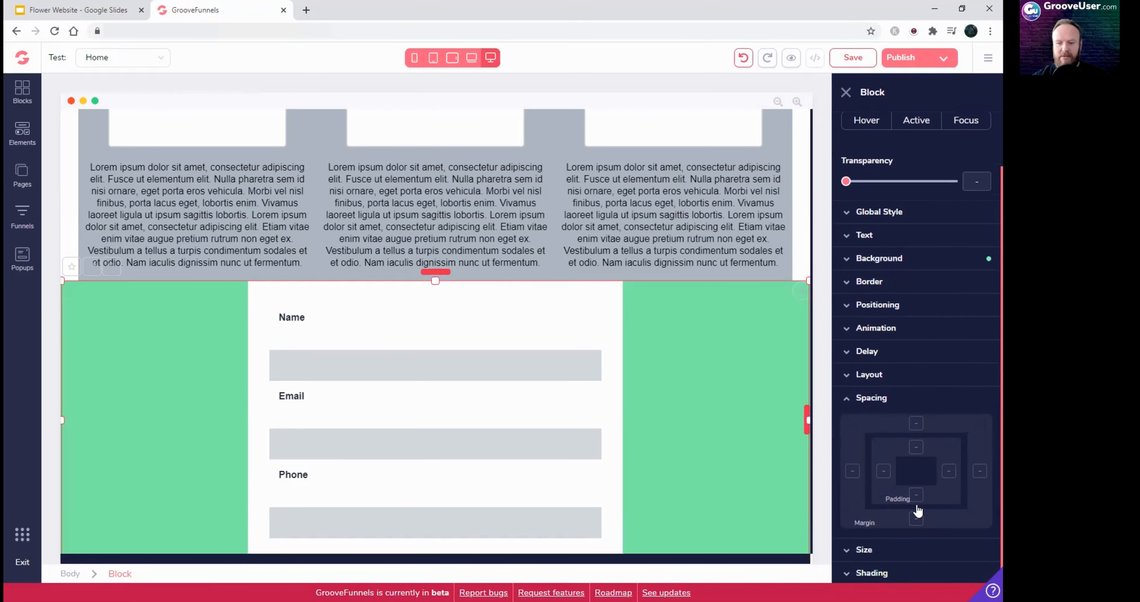
click(917, 442)
drag(846, 536, 902, 537)
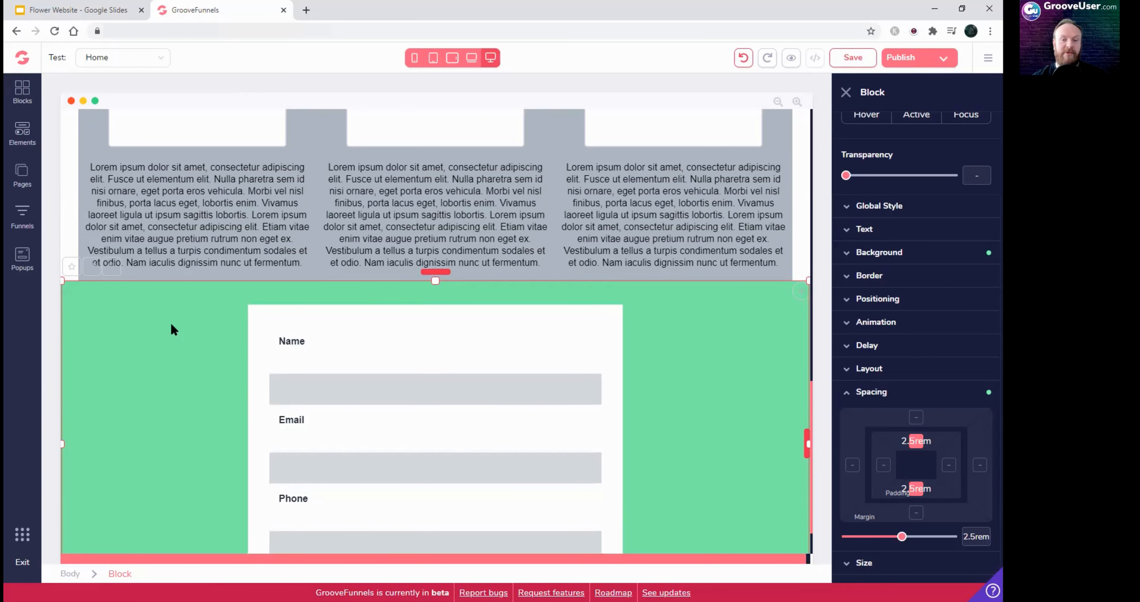
scroll(671, 469, down, 1)
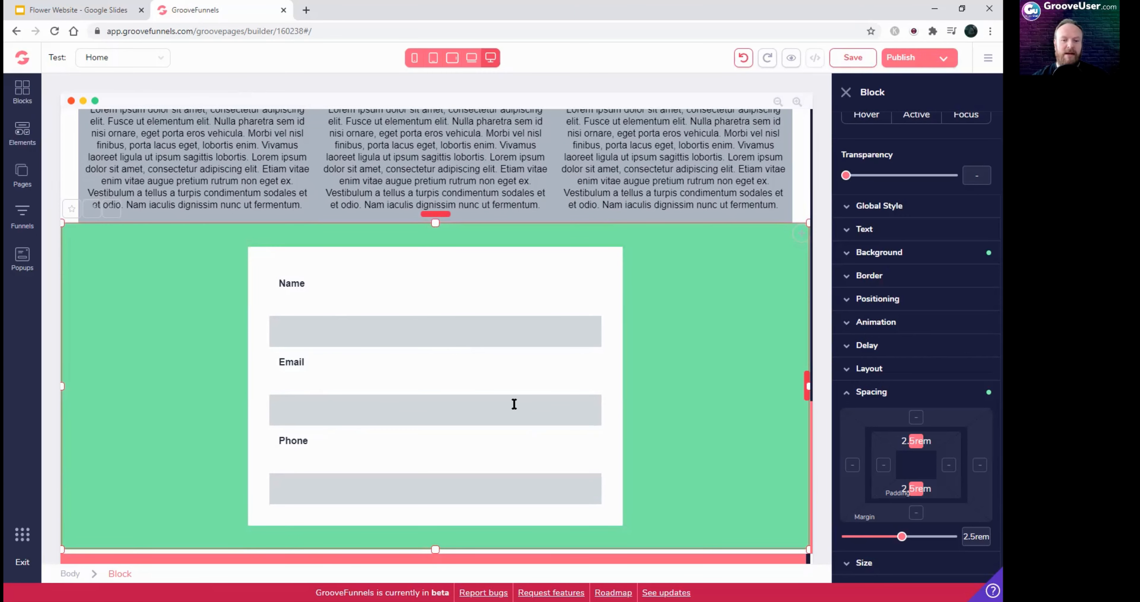
Step: Set the green form block's top margin to 1.75rem to separate it from the block above
click(451, 327)
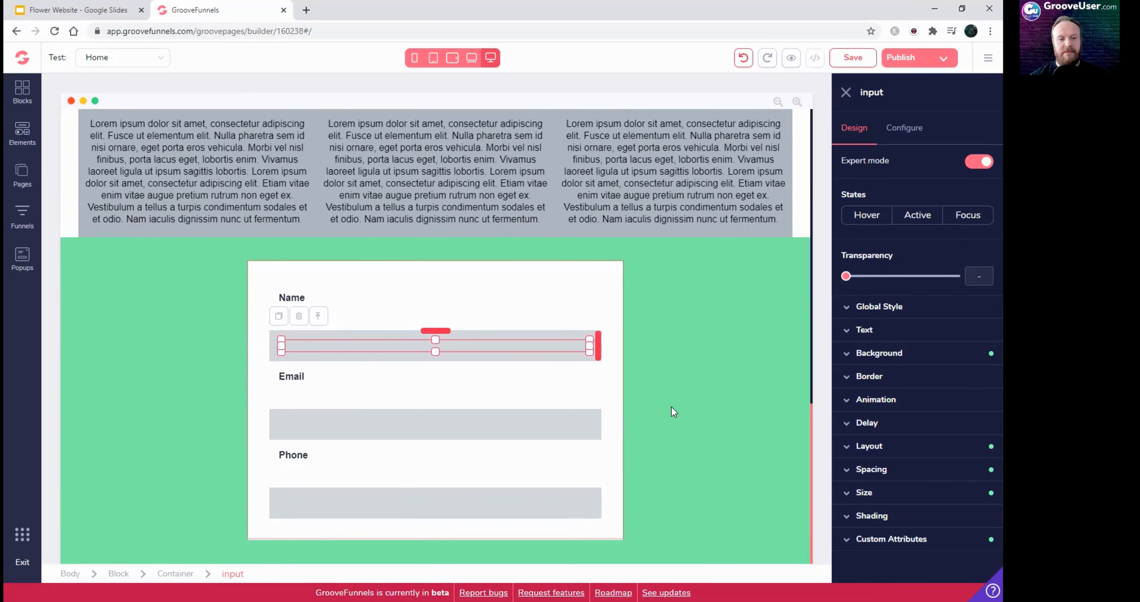
click(97, 256)
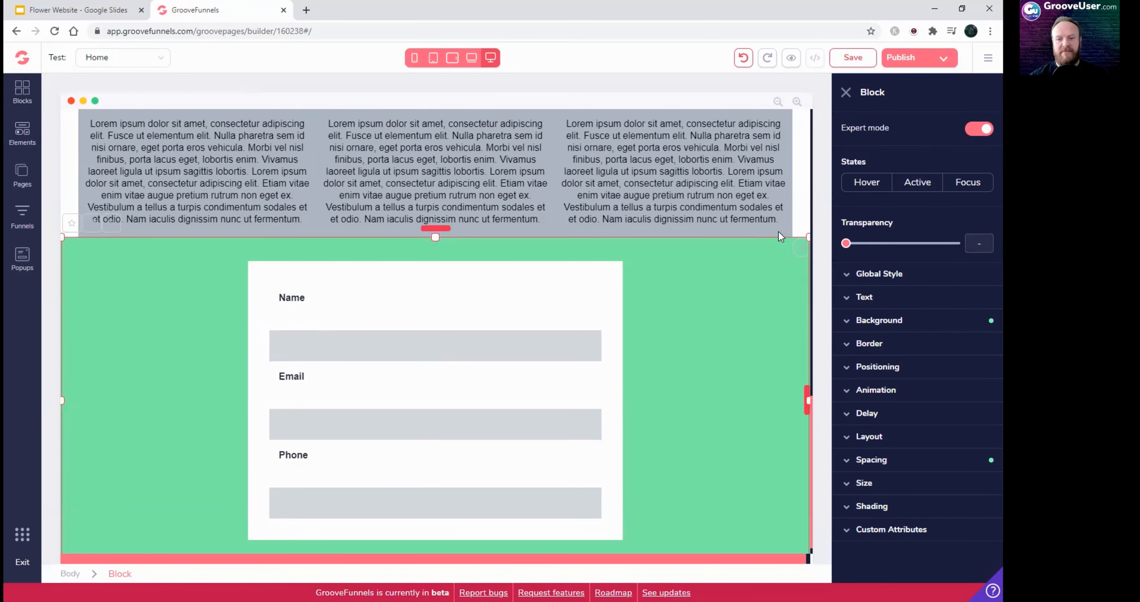
click(885, 460)
click(917, 486)
scroll(916, 487, down, 3)
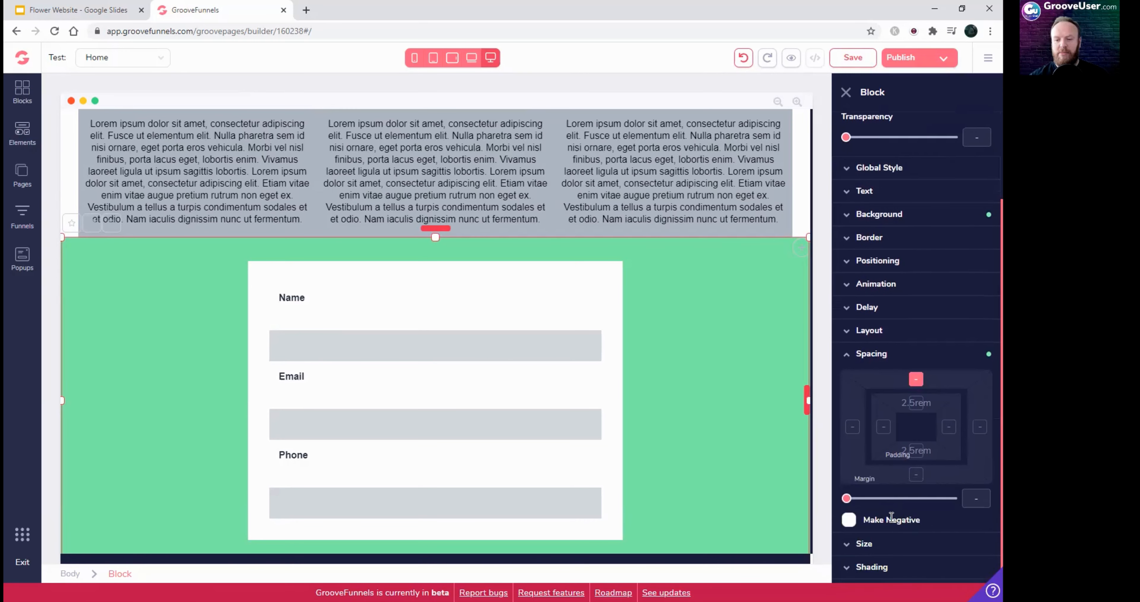
drag(846, 499, 883, 504)
scroll(504, 432, down, 2)
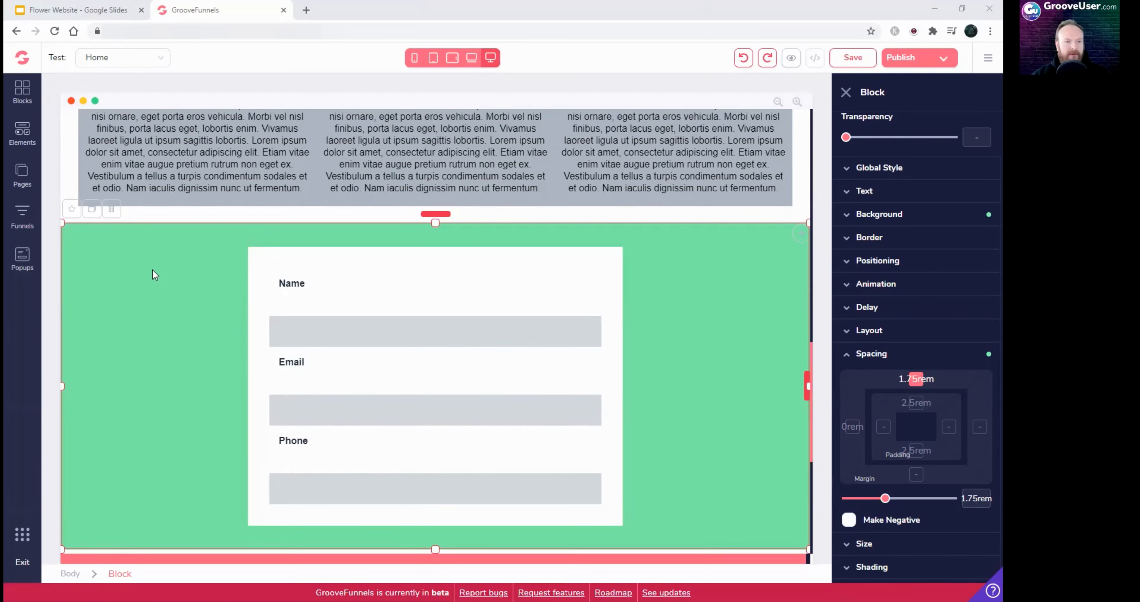
Step: Add a Submit Button element to the form container, directly below the Phone input field
click(24, 141)
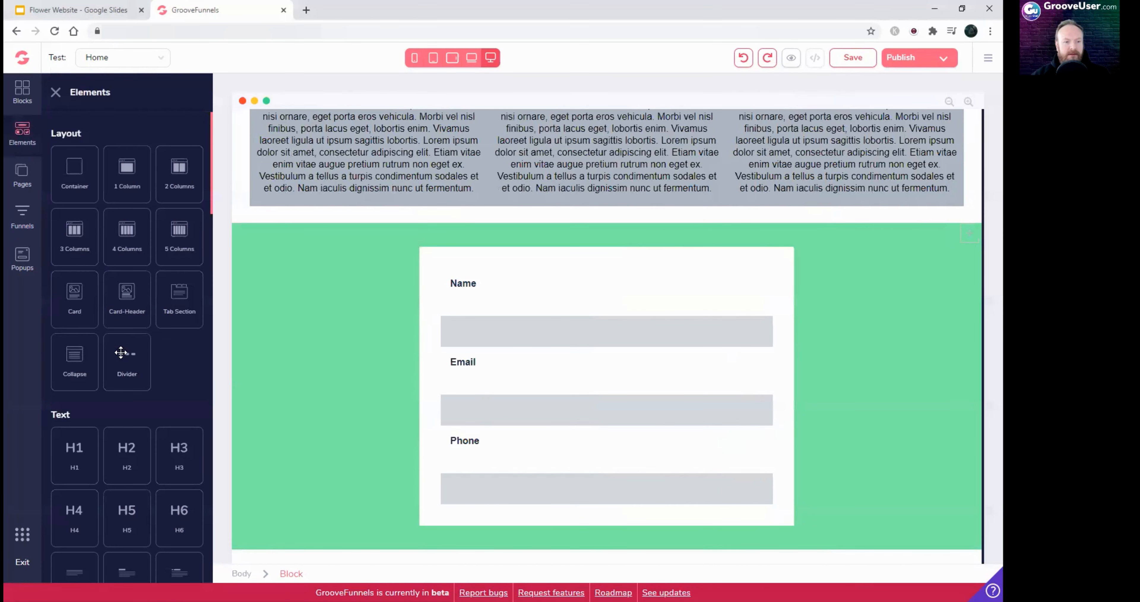
scroll(120, 353, down, 6)
scroll(121, 353, down, 8)
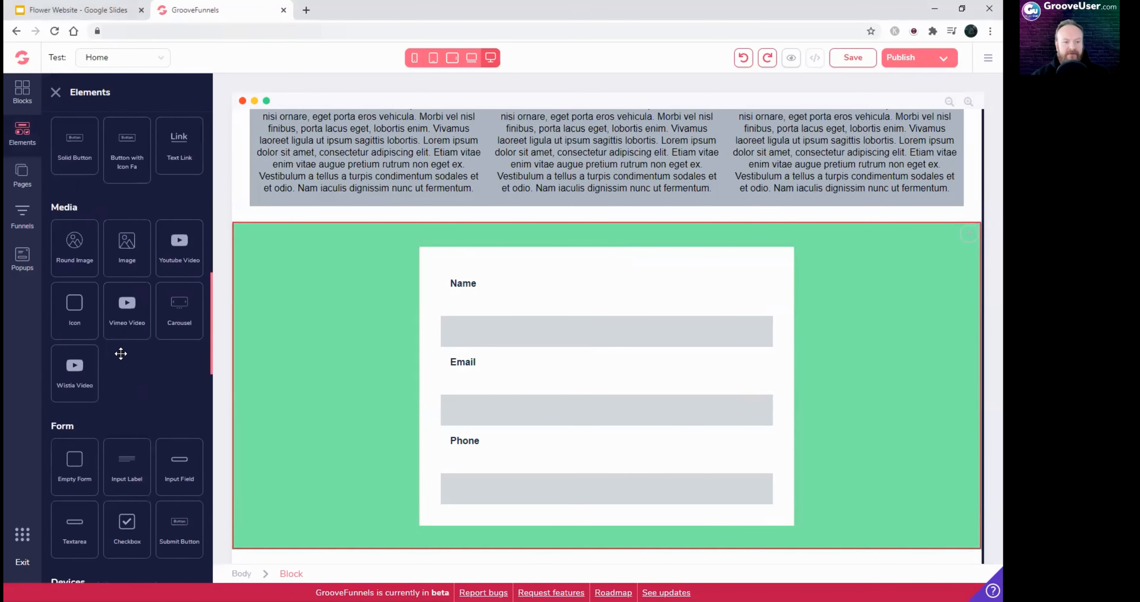
drag(179, 352, 464, 425)
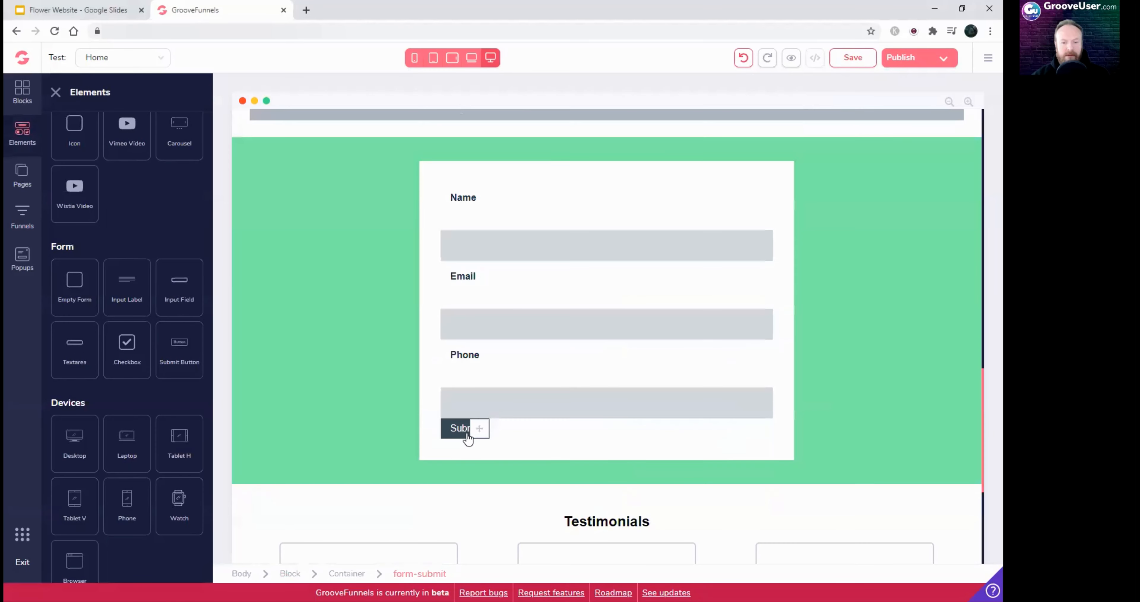
Step: Set the Submit button's top margin to 1.75rem
click(463, 436)
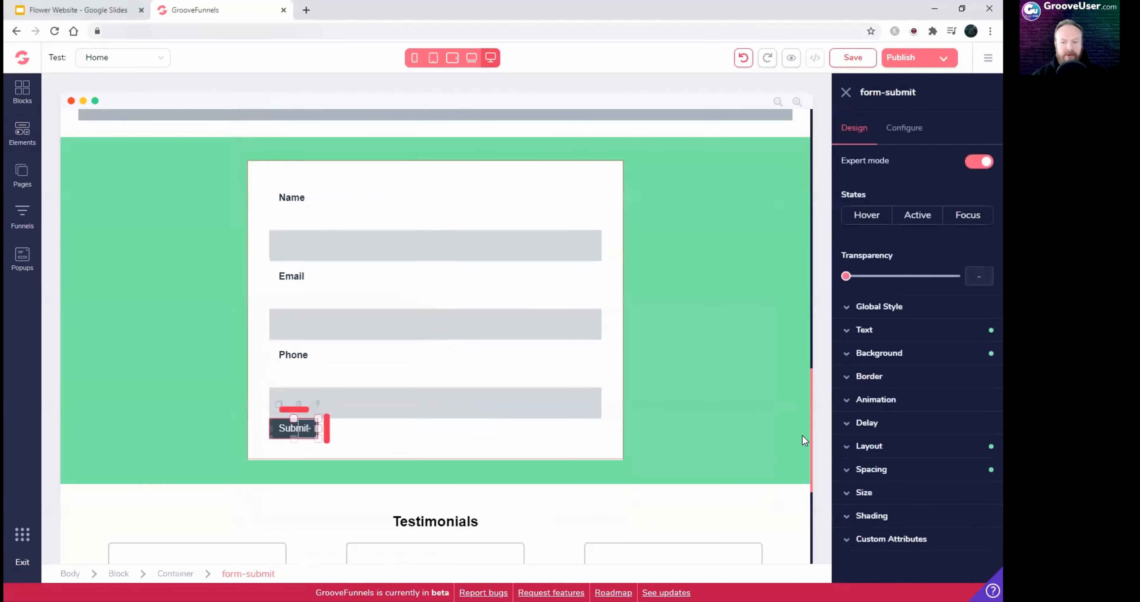
click(868, 469)
click(911, 497)
scroll(881, 492, down, 2)
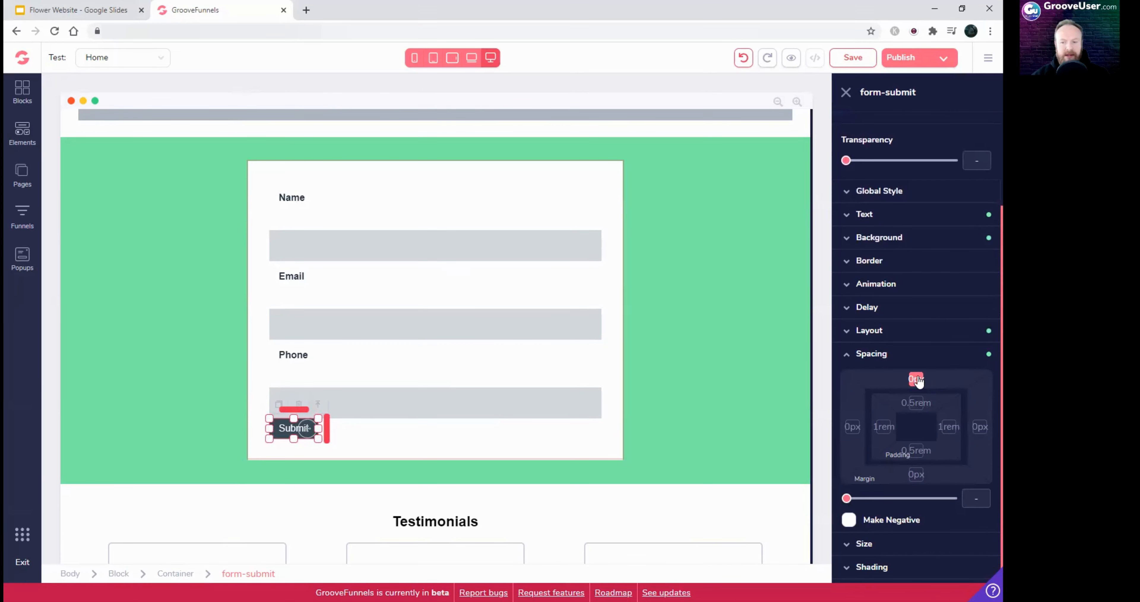
drag(848, 500, 884, 501)
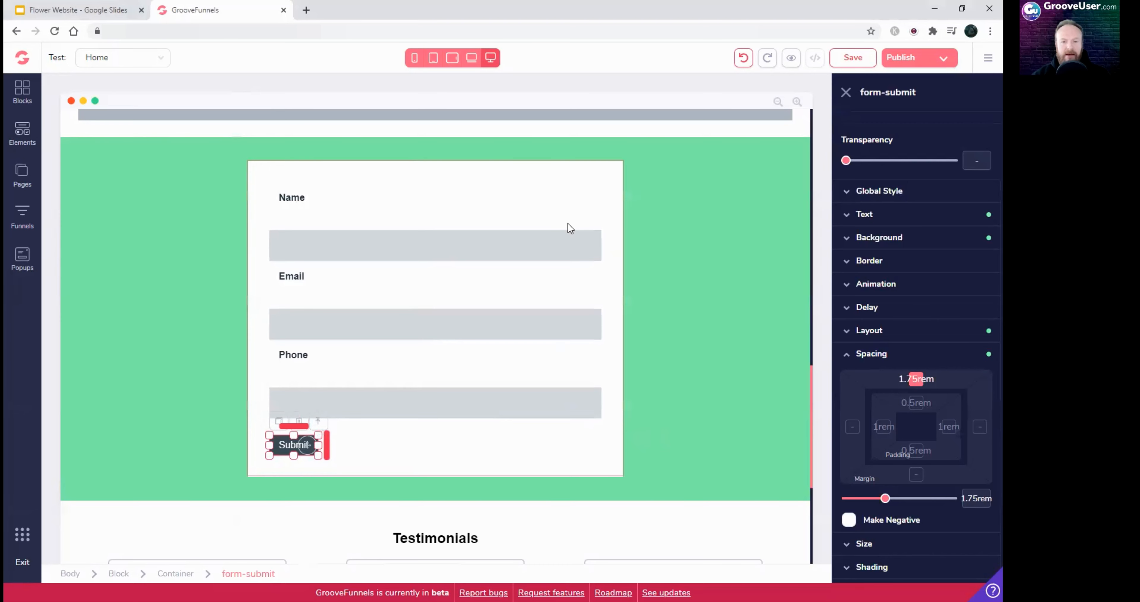
Step: Open the layout settings of the white form container
click(609, 182)
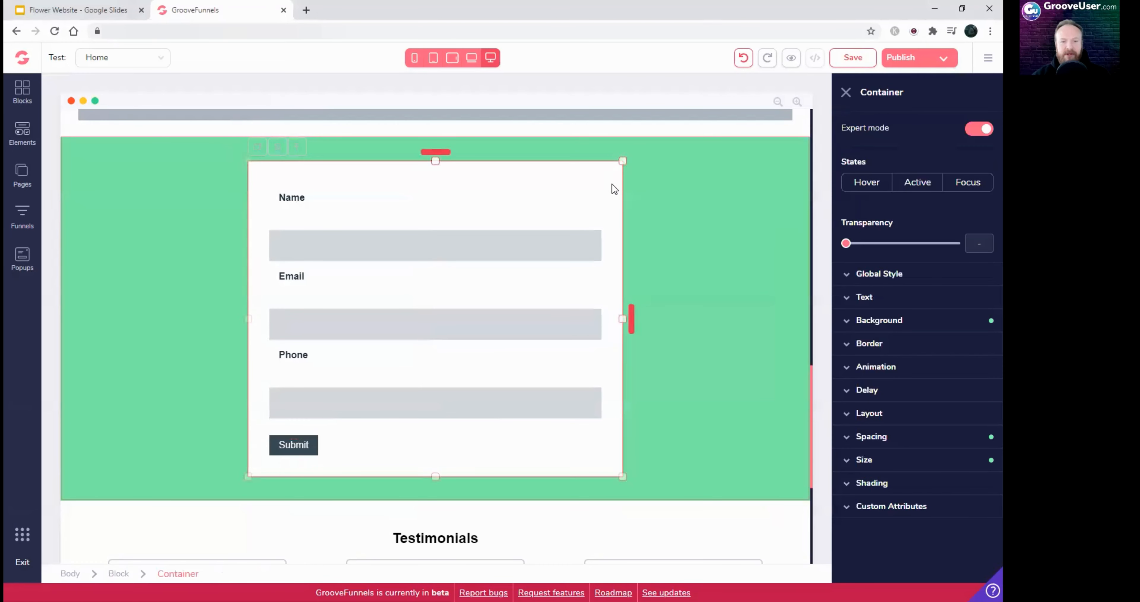
click(855, 416)
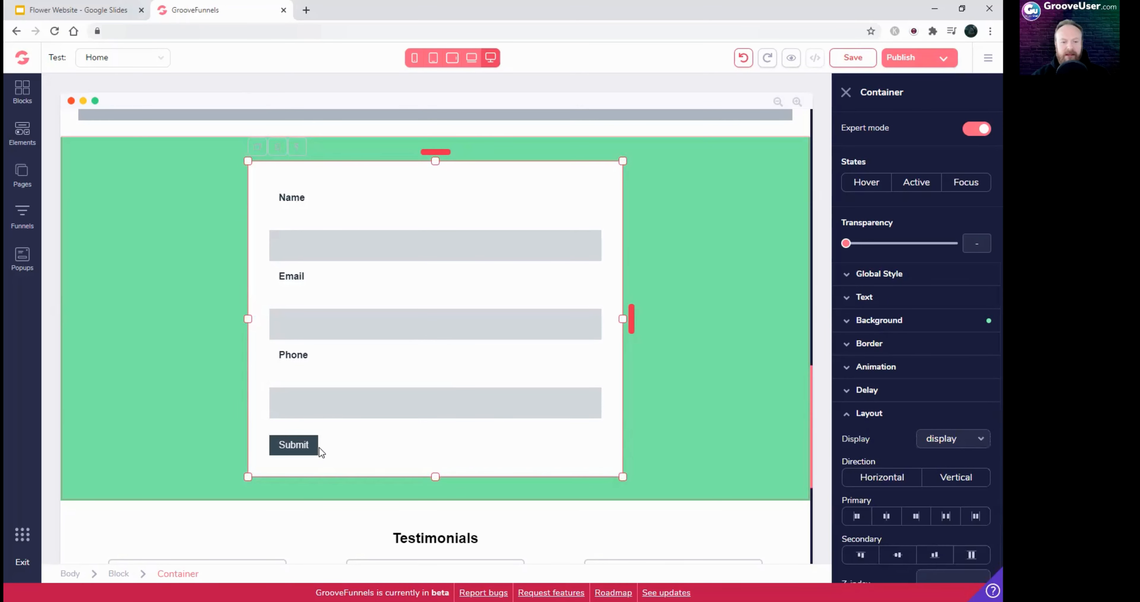
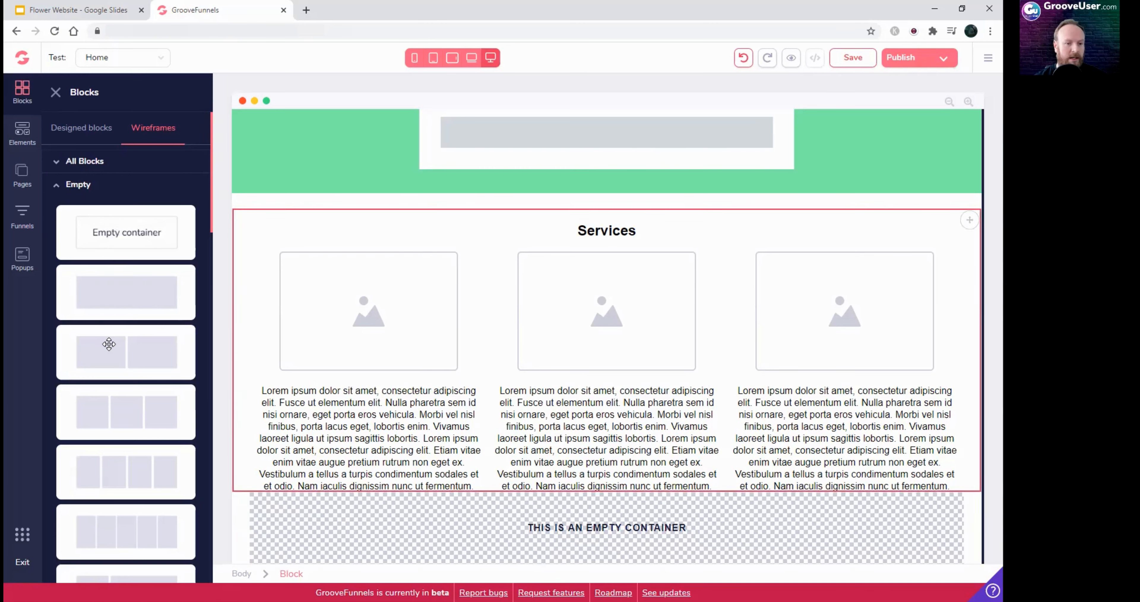
Step: Insert a 2 Columns layout element into the empty container below the Services block
click(22, 133)
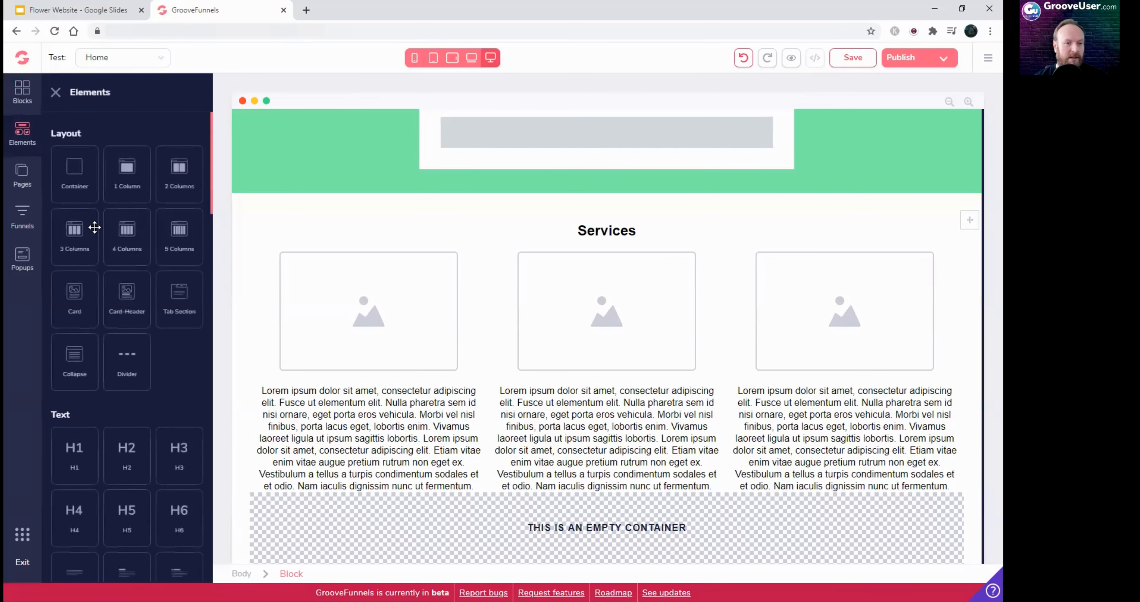
drag(178, 173, 581, 540)
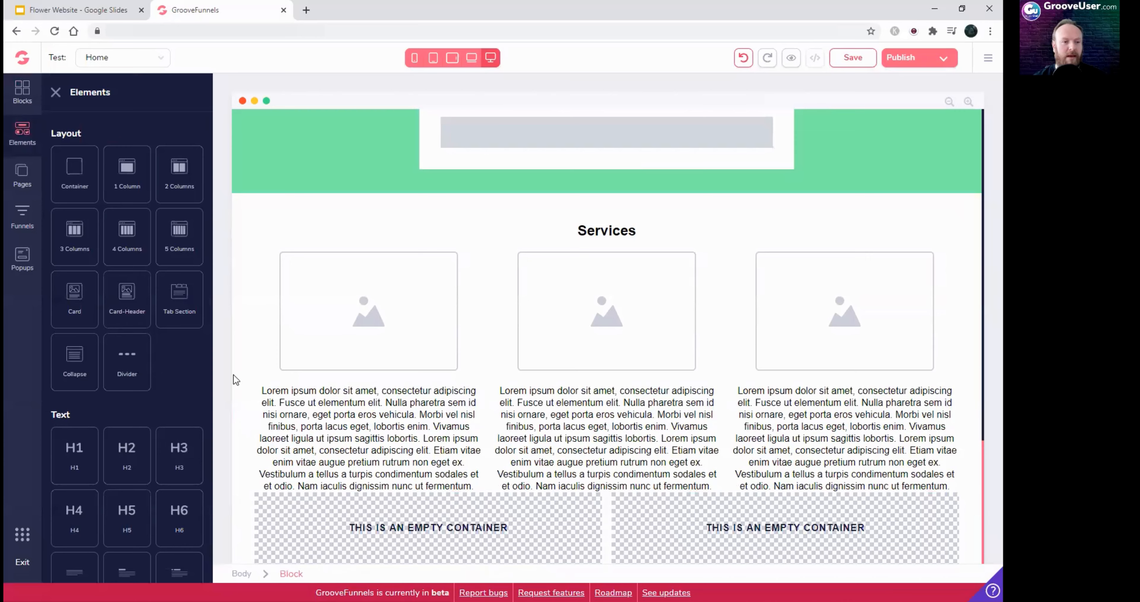
scroll(107, 410, down, 5)
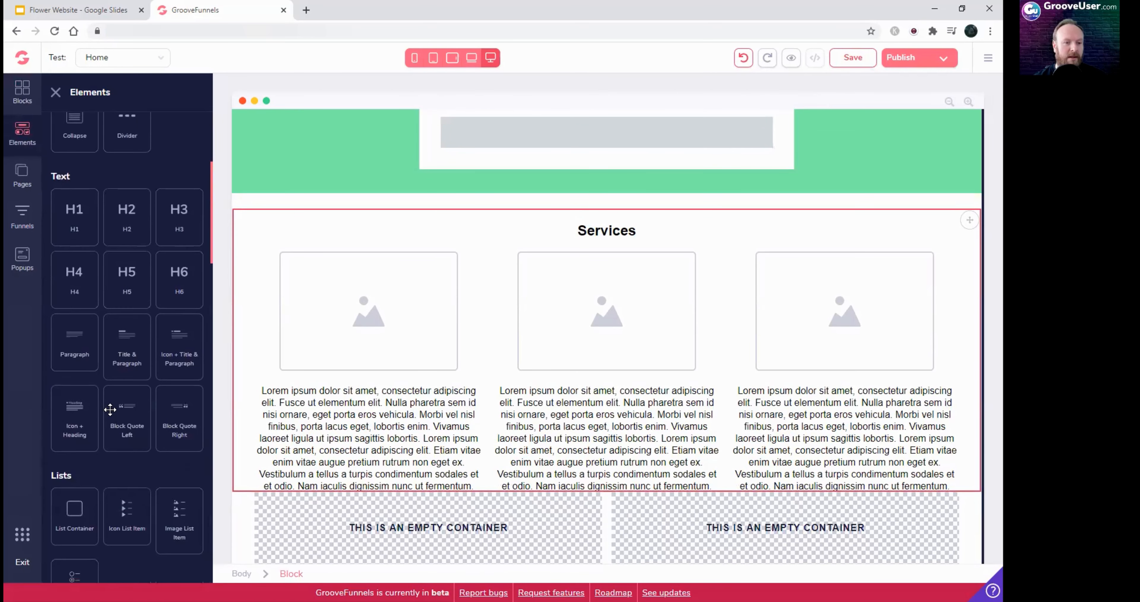
Step: Add an H5 heading to the first column and a Text Link to the second column of the two-column layout below Services
drag(135, 277, 295, 537)
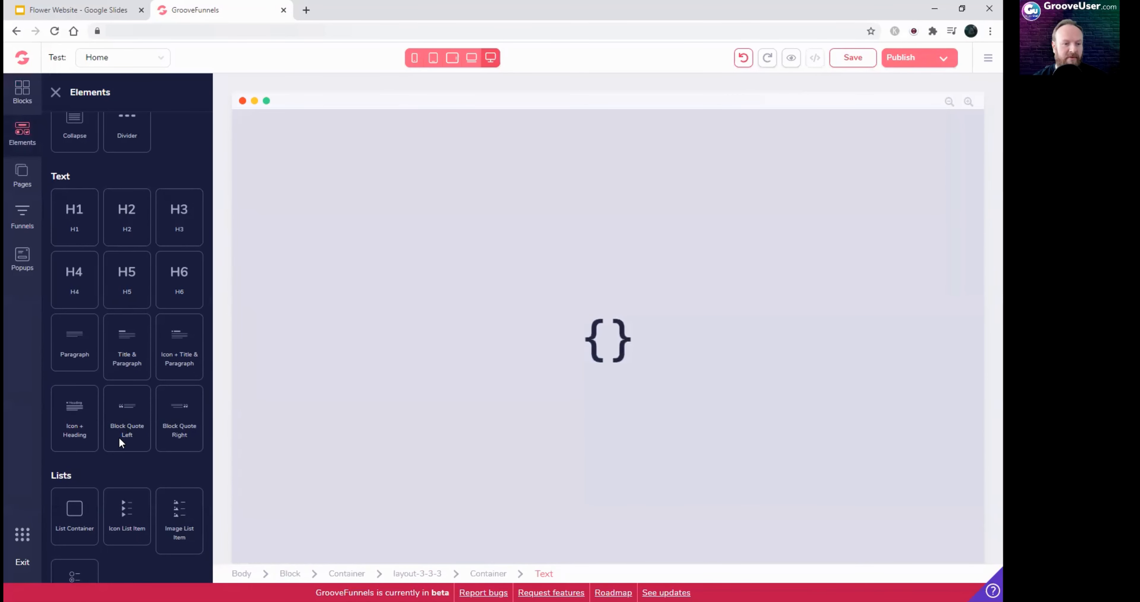
scroll(154, 460, down, 5)
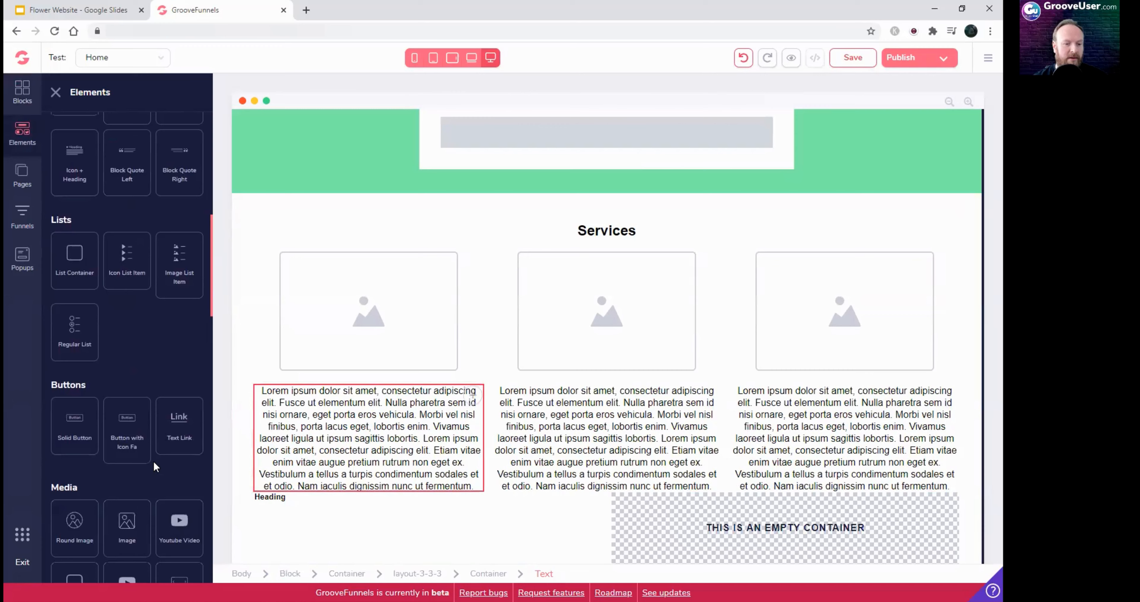
scroll(154, 460, down, 1)
drag(175, 379, 673, 543)
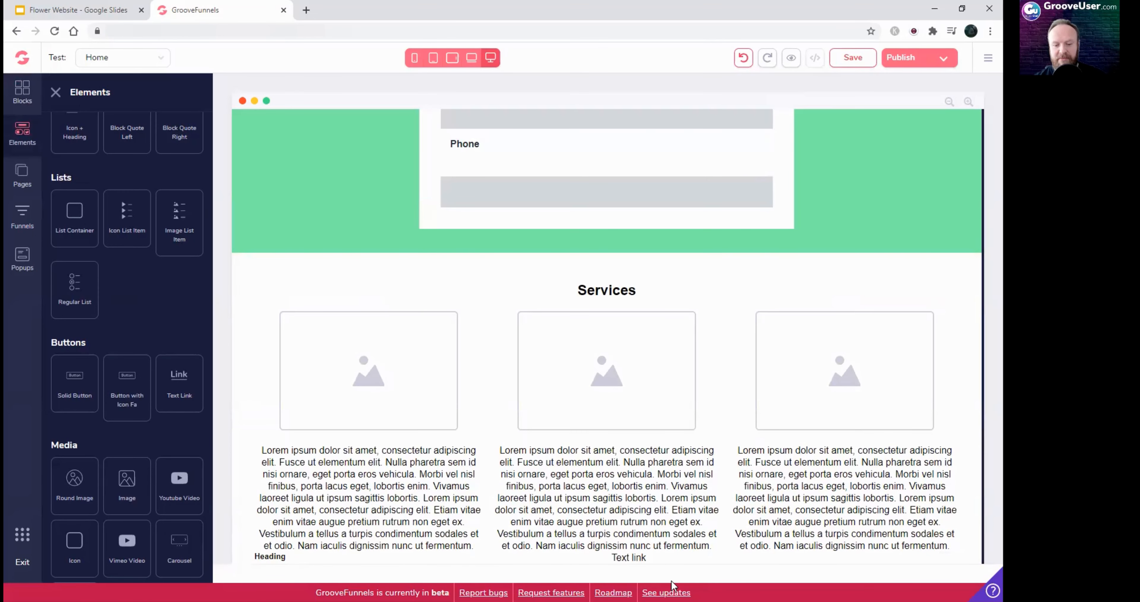
Step: Align the content of the text link's column container to the end of its primary axis
click(737, 561)
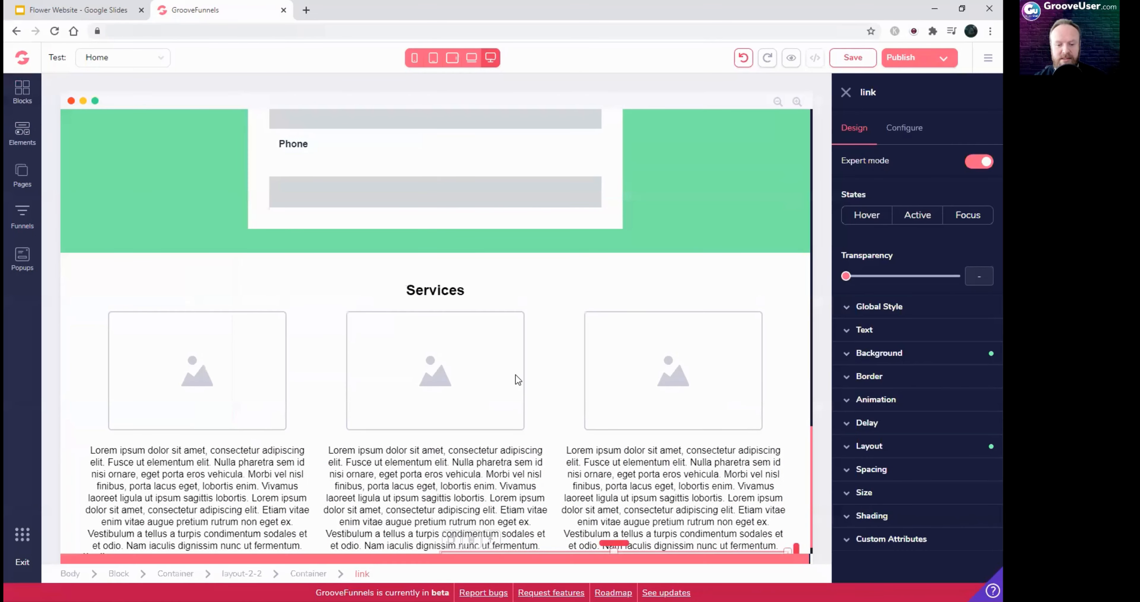
scroll(516, 375, down, 1)
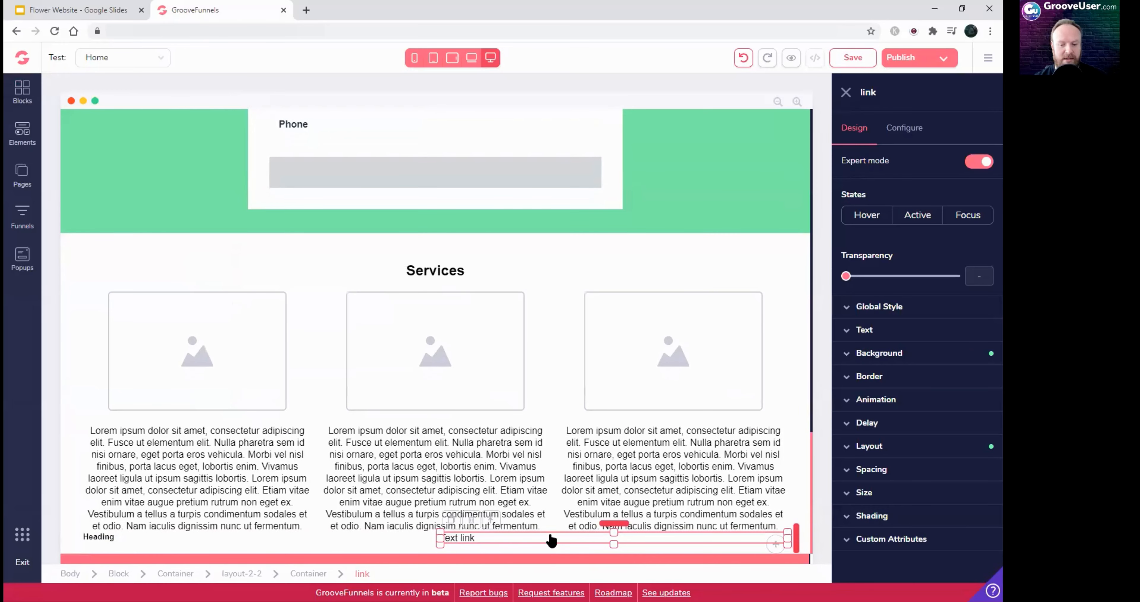
click(505, 543)
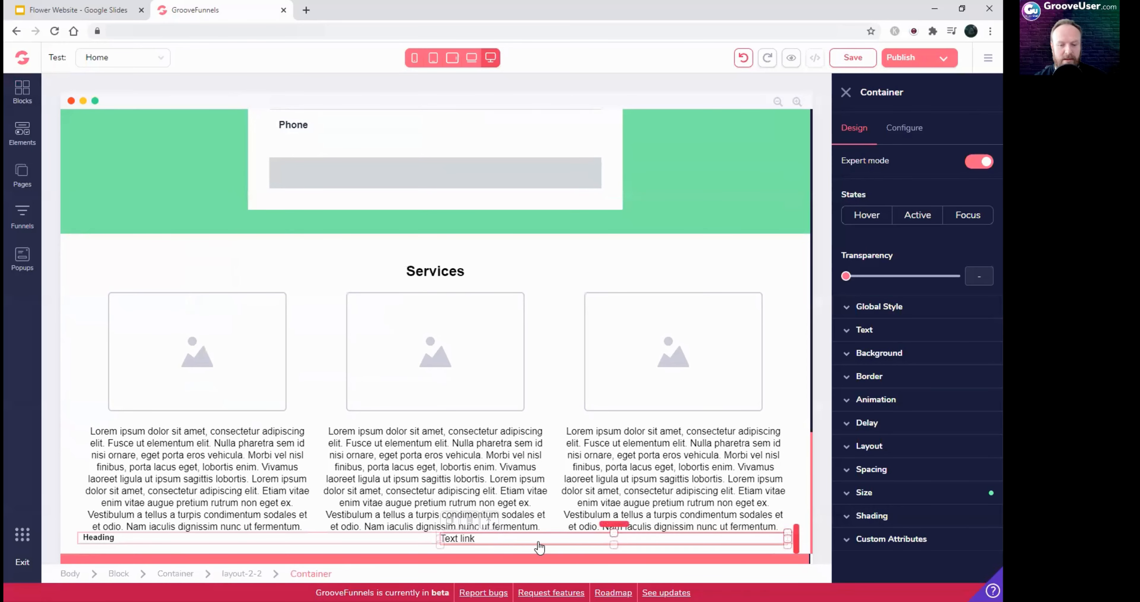
click(462, 538)
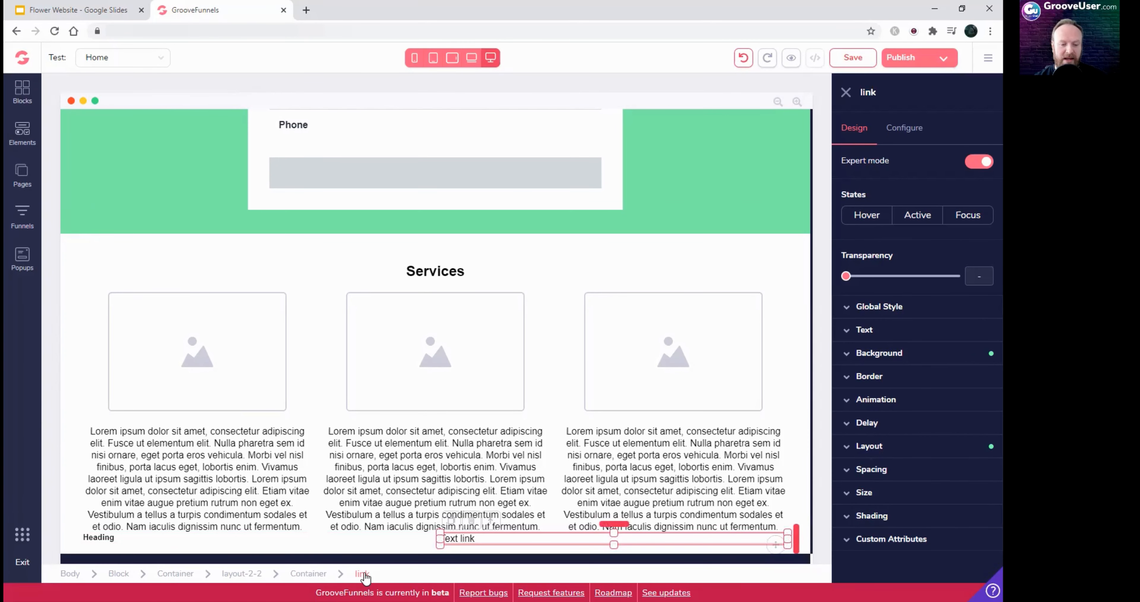
click(490, 524)
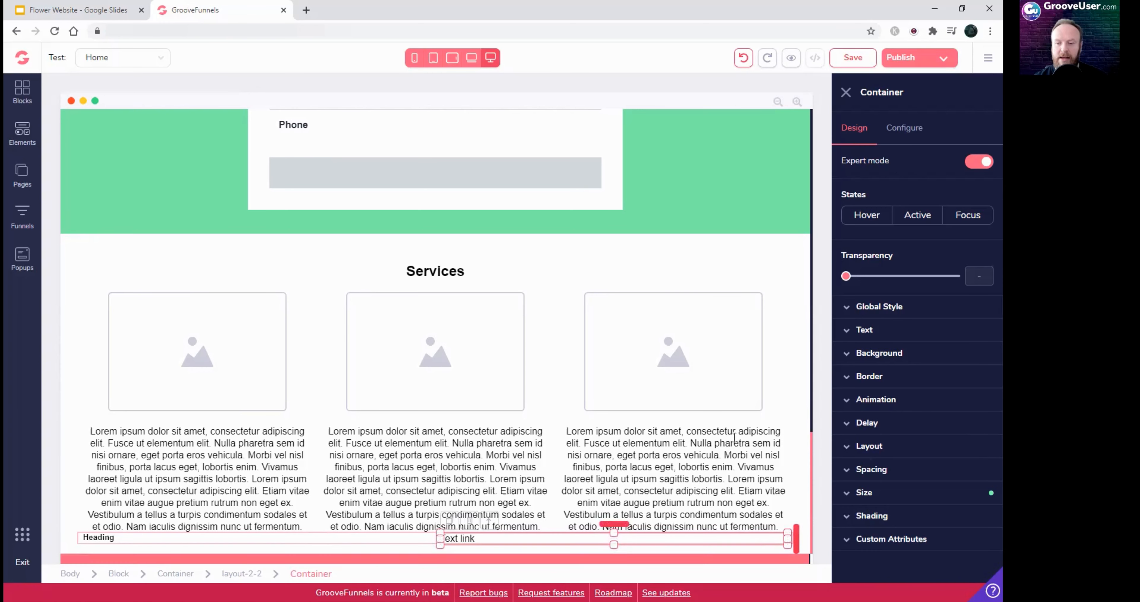
click(865, 447)
scroll(913, 503, down, 3)
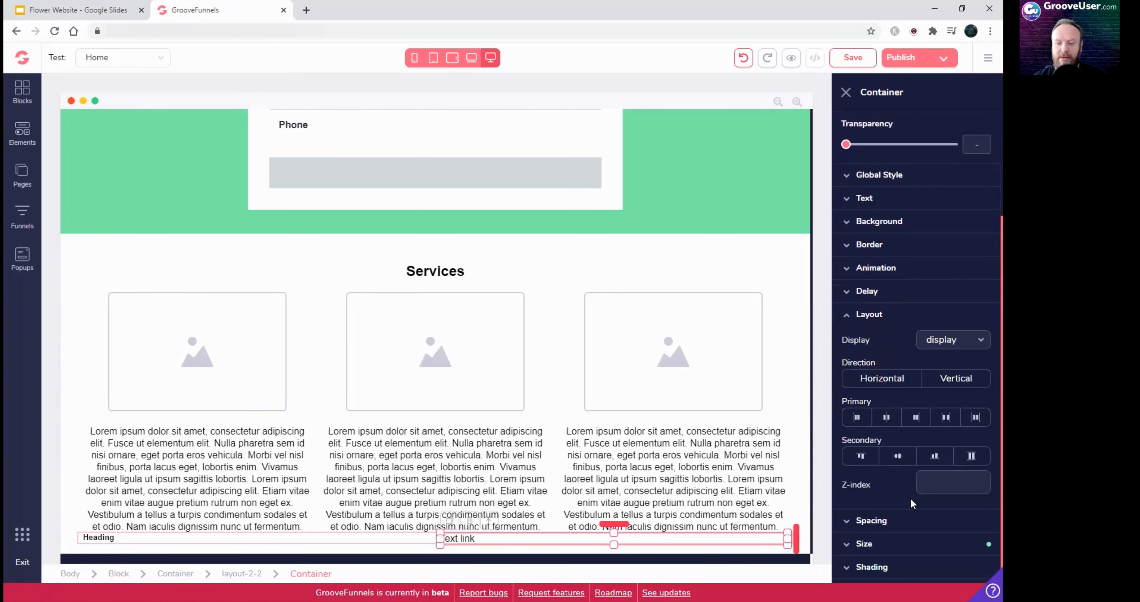
click(914, 421)
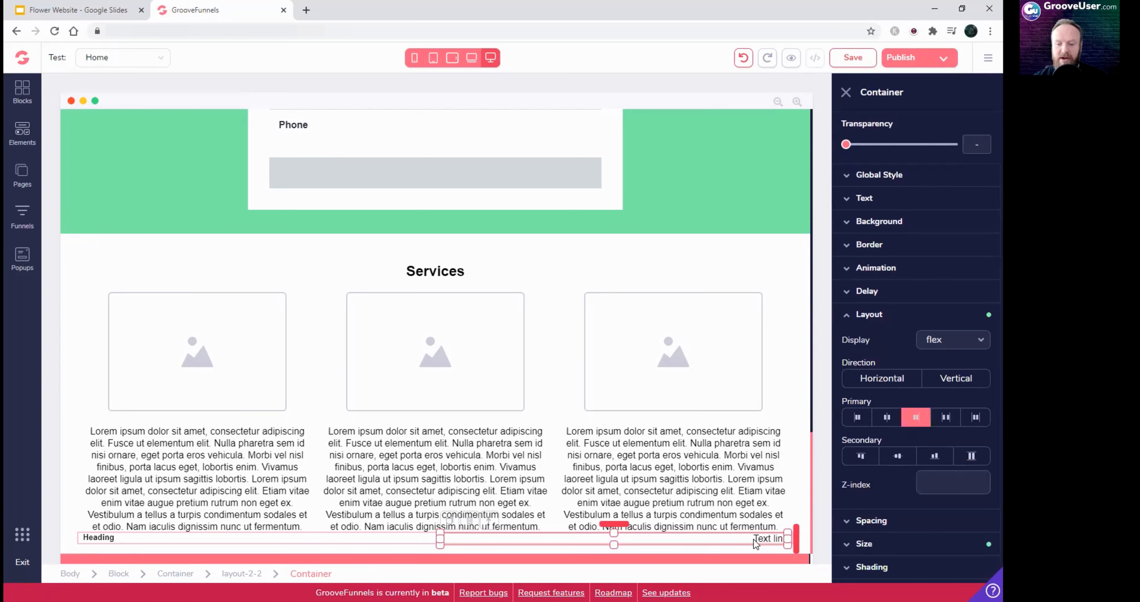
Step: Align the content of the heading's column container to the start of its primary axis
click(147, 545)
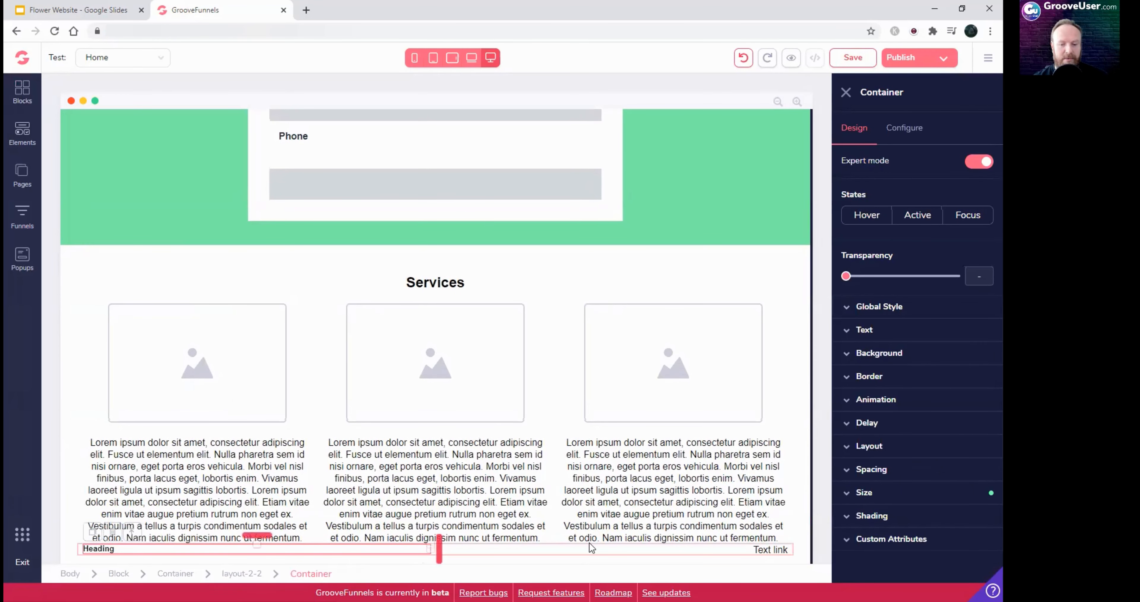
click(869, 446)
scroll(923, 509, down, 1)
scroll(922, 509, down, 3)
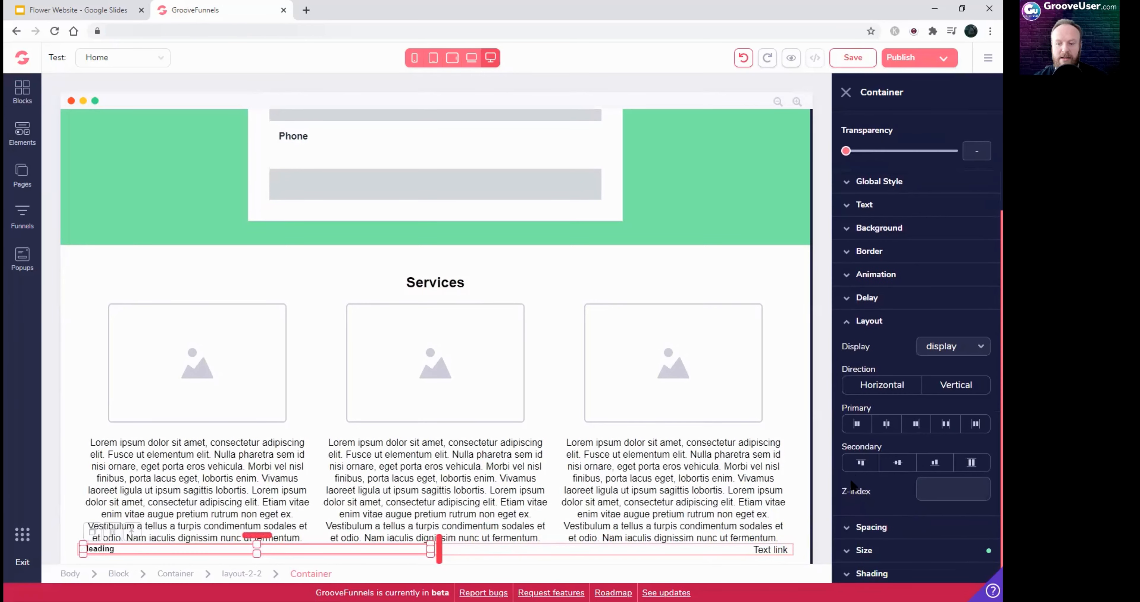
click(857, 425)
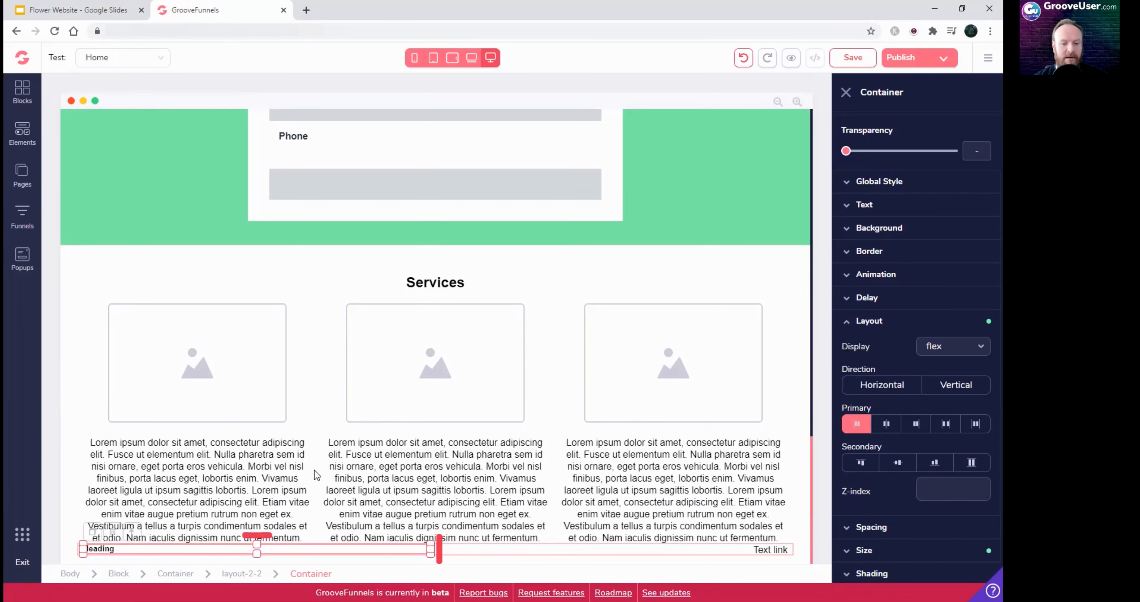
Step: Set the top and bottom padding of the block holding the heading and text link to 1rem
click(131, 532)
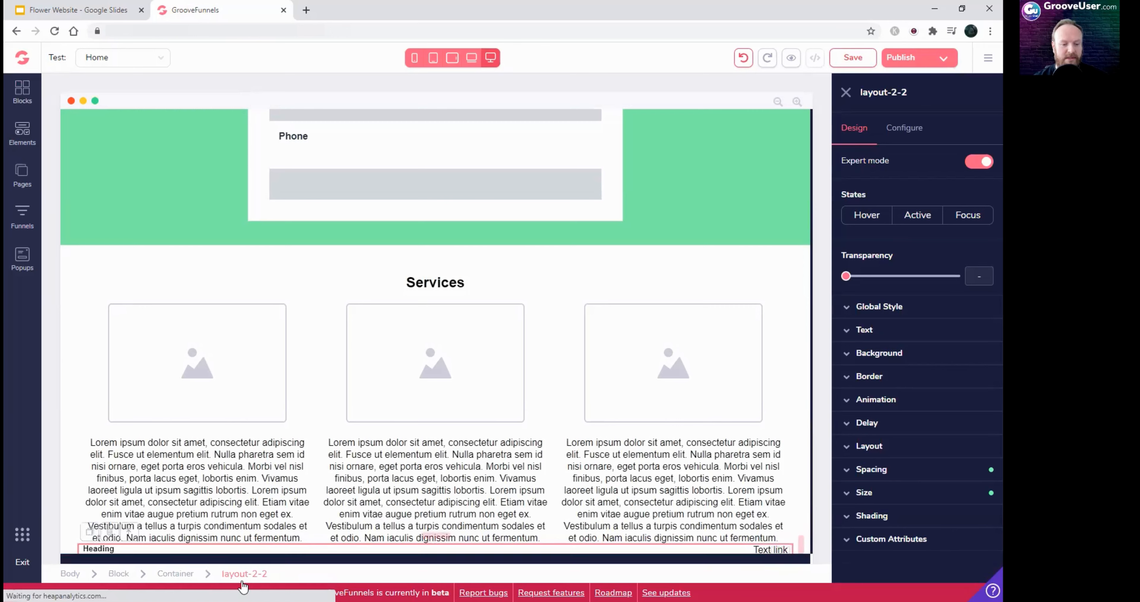
click(123, 541)
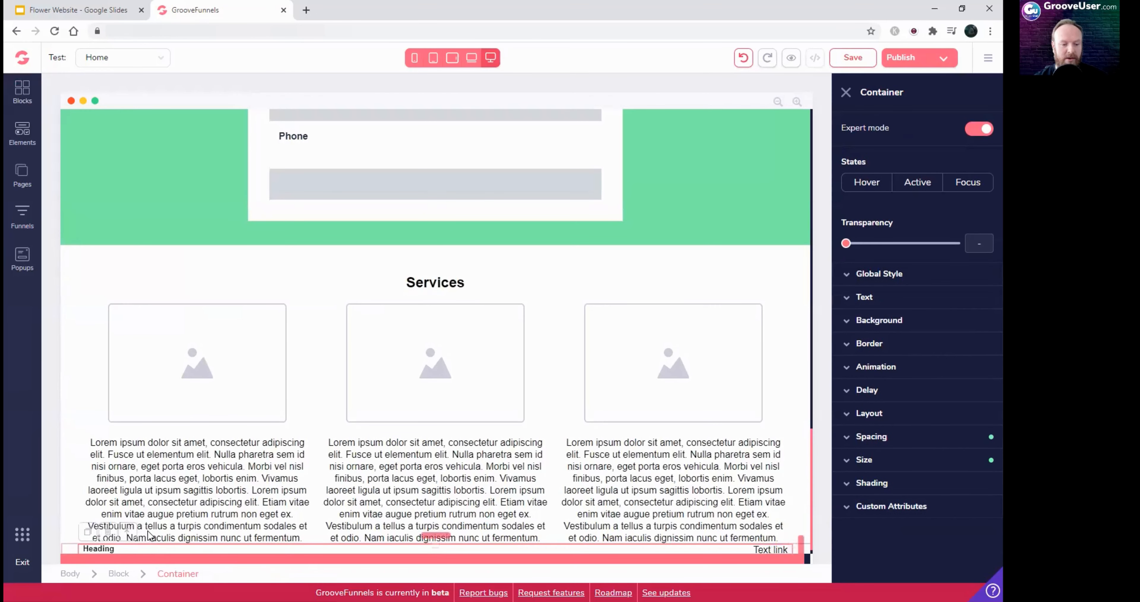
click(127, 533)
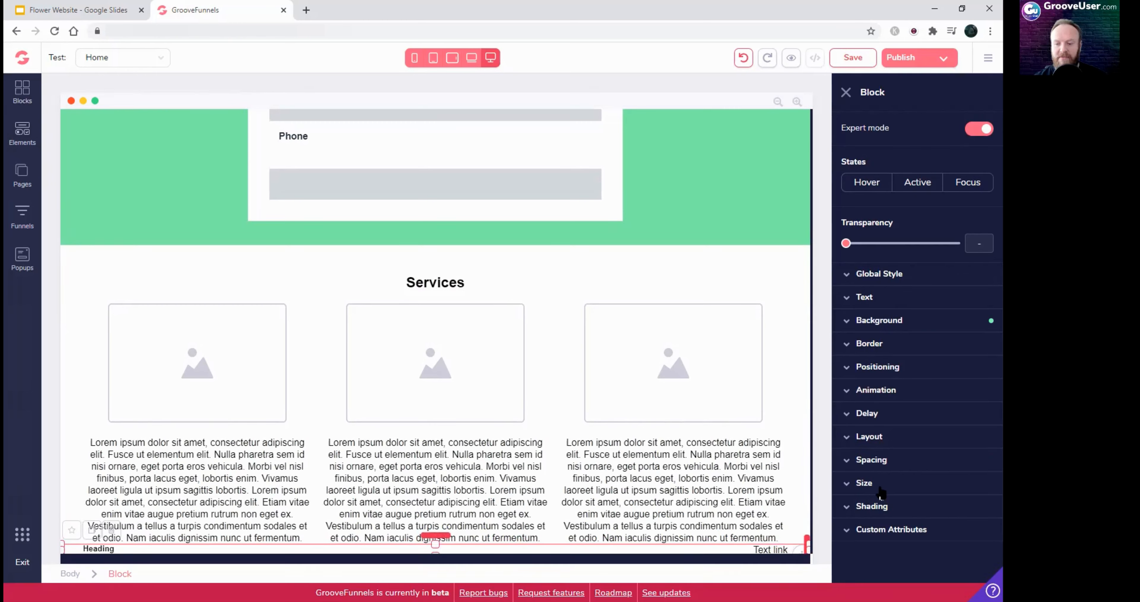
click(878, 460)
scroll(916, 445, down, 1)
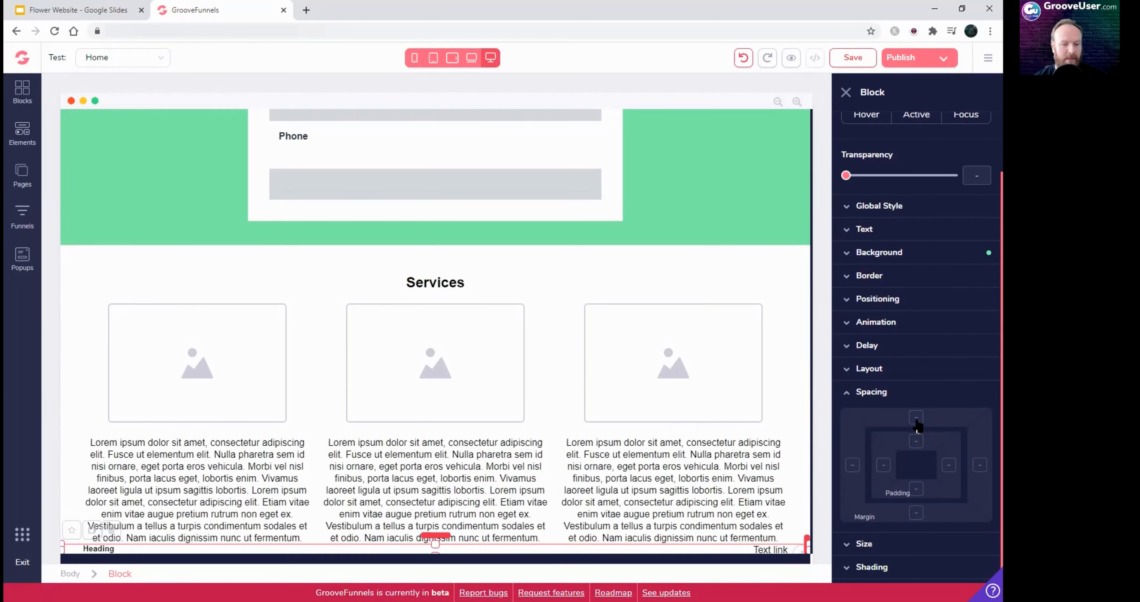
click(916, 441)
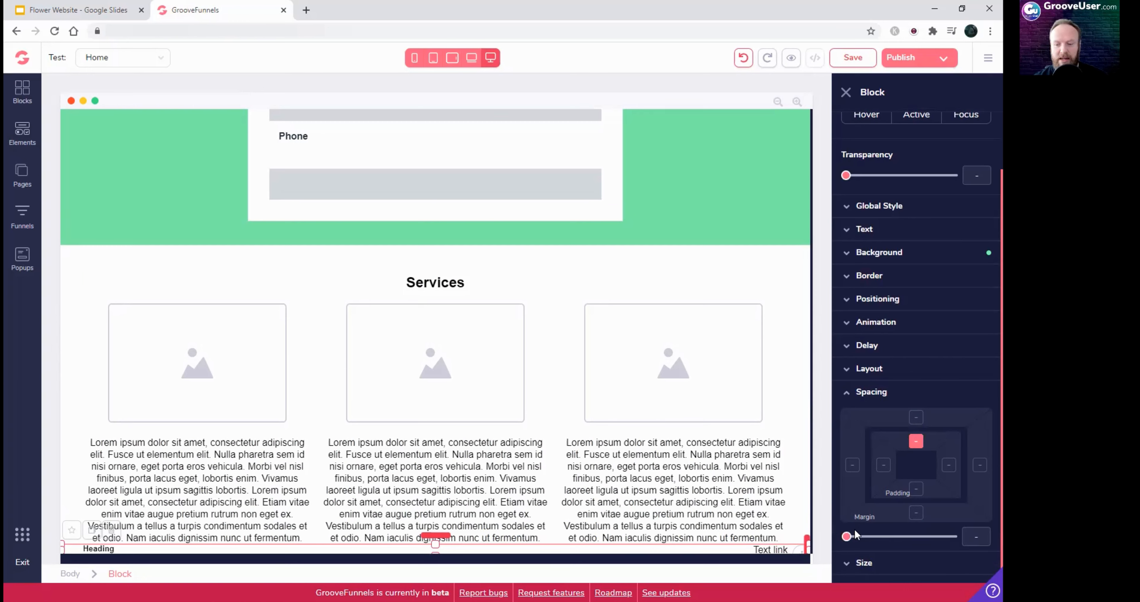
shift+click(916, 489)
drag(846, 536, 871, 537)
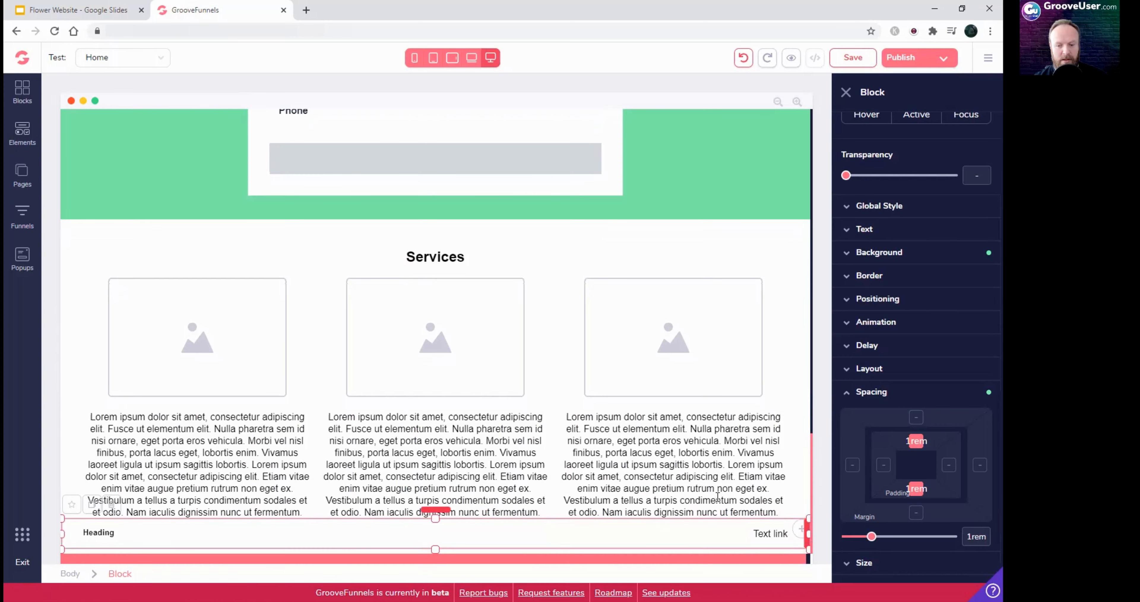
Step: Set the top margin of the heading and text link block to 1.25rem
click(916, 418)
drag(846, 536, 875, 539)
scroll(691, 493, down, 2)
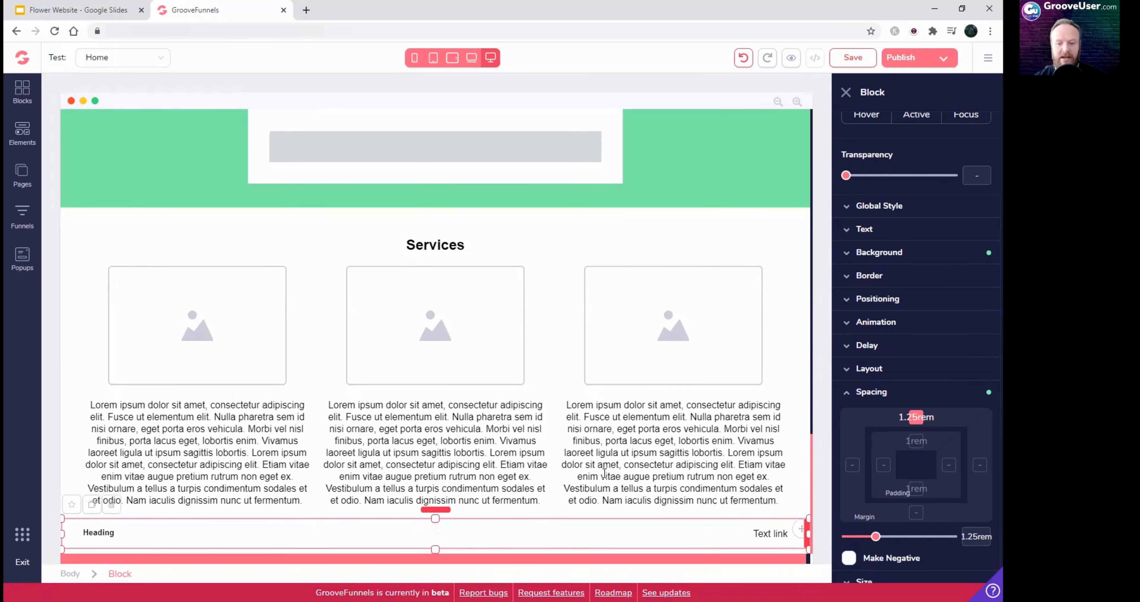
Step: Give the heading and text link block a dark grey background colour
click(879, 252)
click(961, 278)
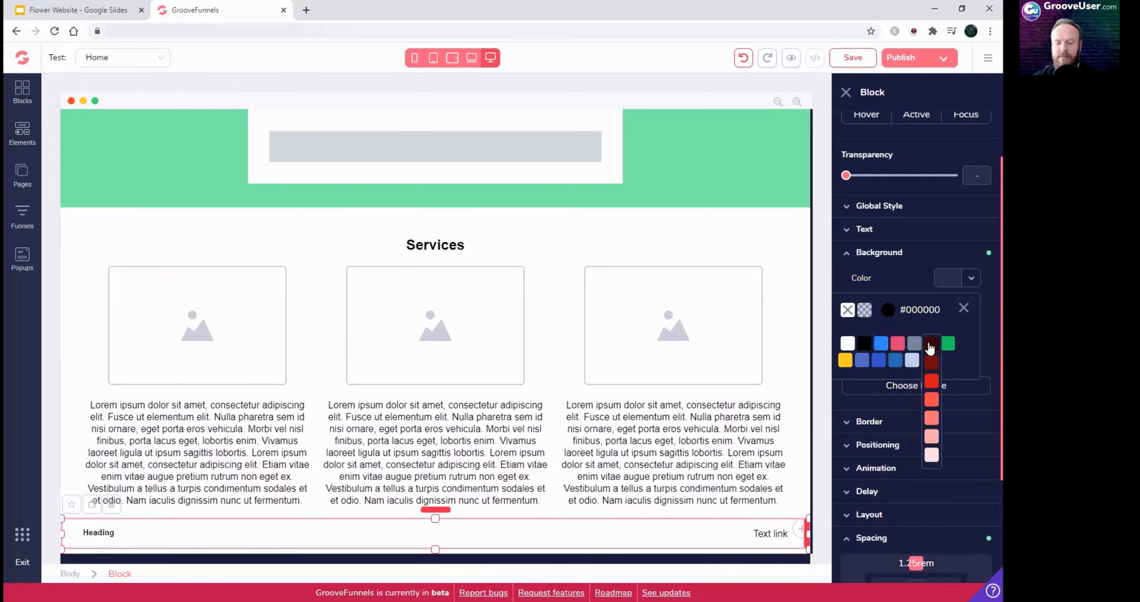
mouse_move(914, 344)
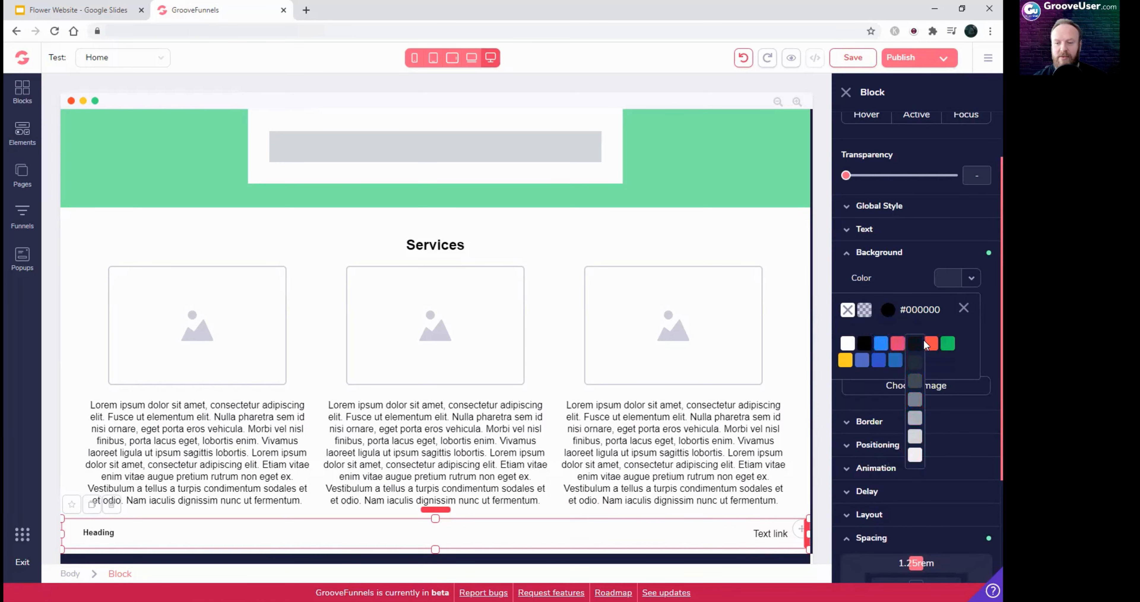
click(916, 380)
click(78, 346)
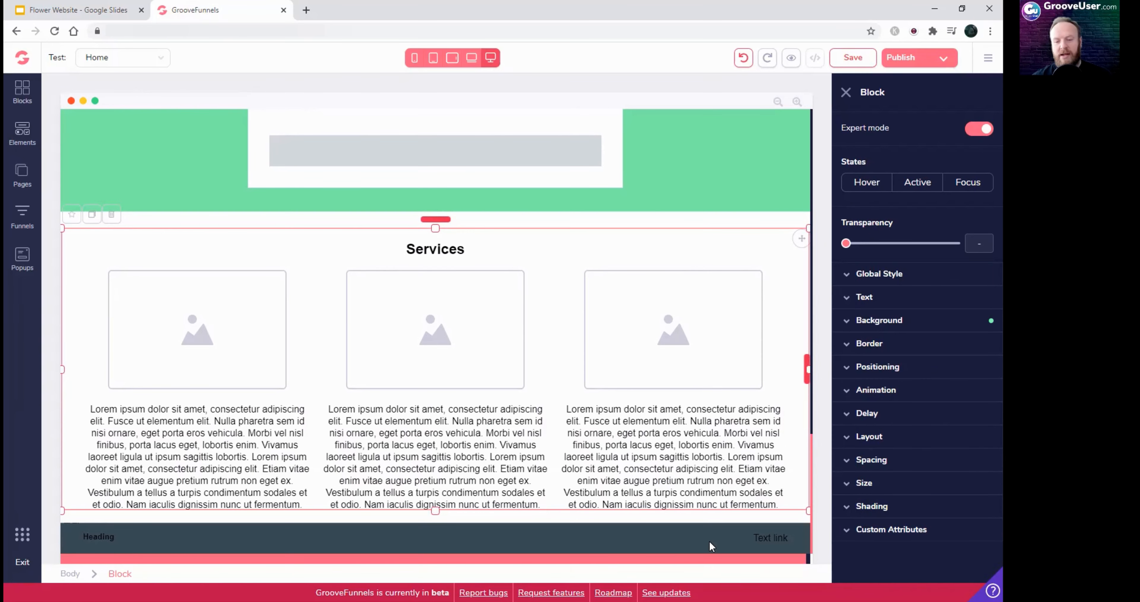
Step: Return to the hero section of the Home page and save the page
scroll(452, 456, up, 10)
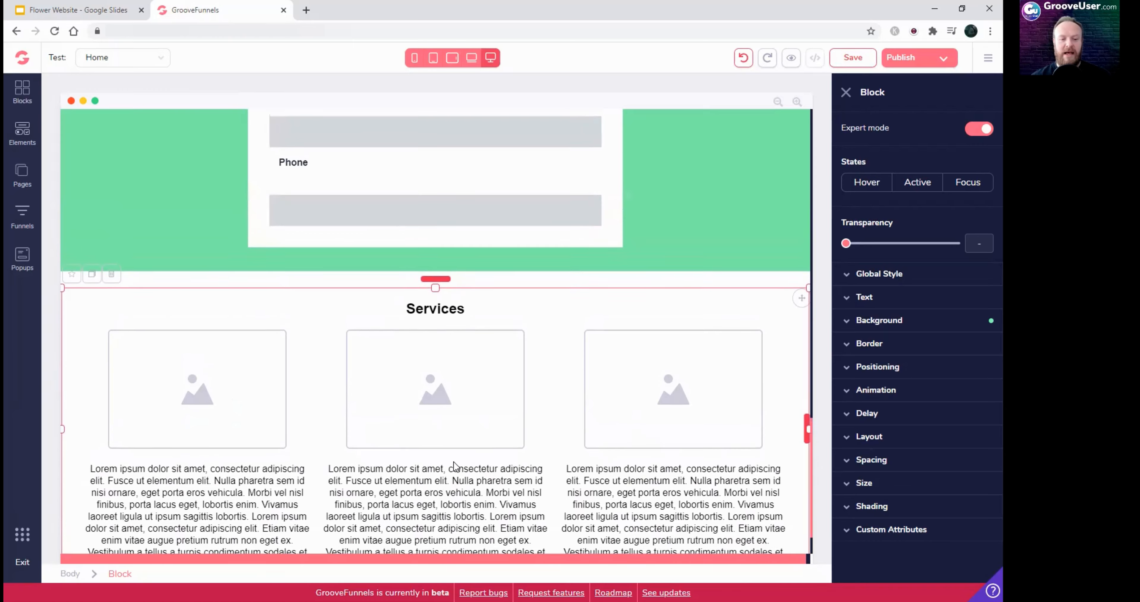
scroll(452, 465, up, 8)
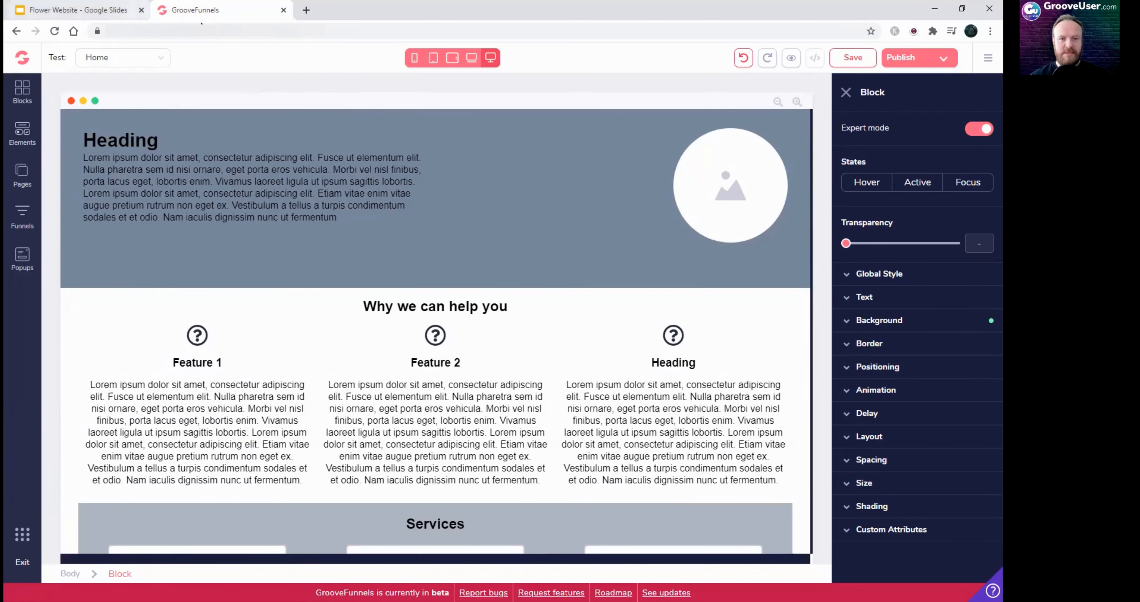
click(848, 66)
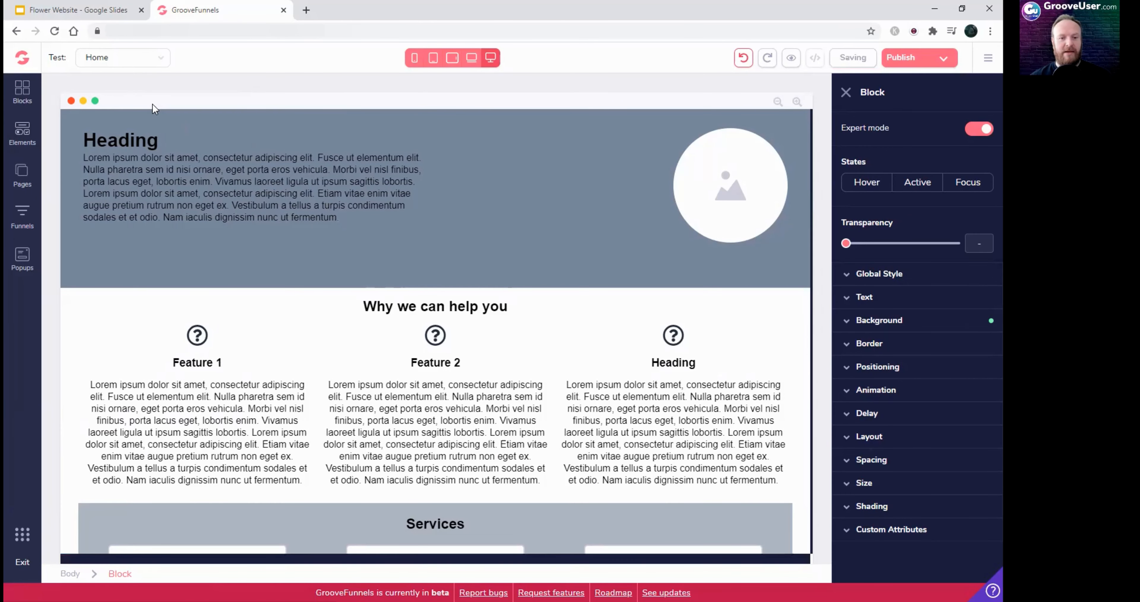
Step: Compare the Home page's hero, feature and Services sections with the wireframe on the first slide of the Flower Website presentation
click(102, 12)
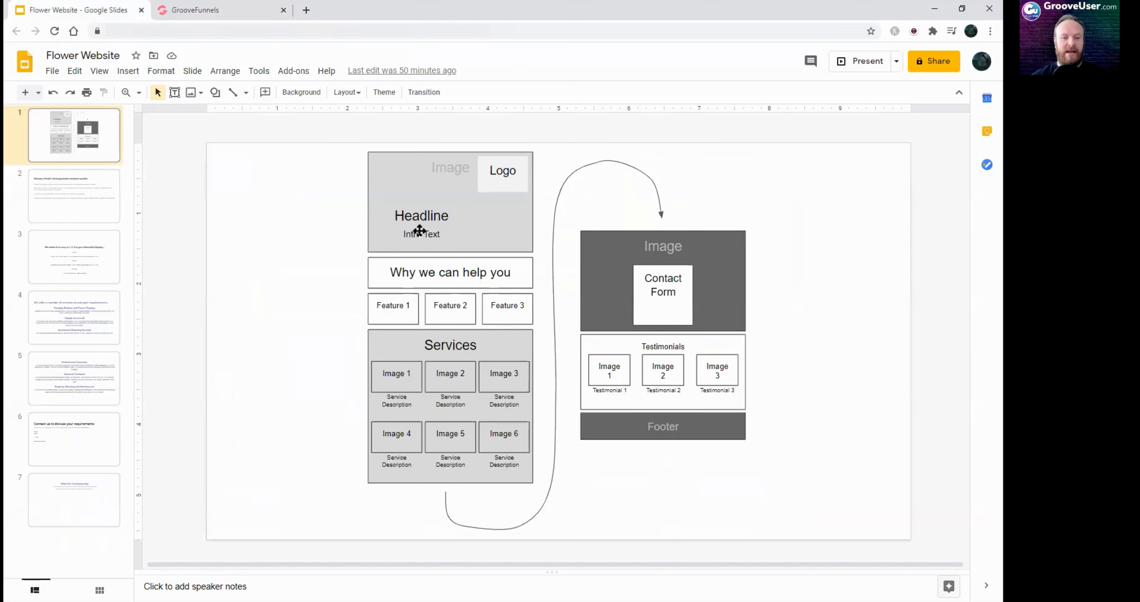
click(229, 13)
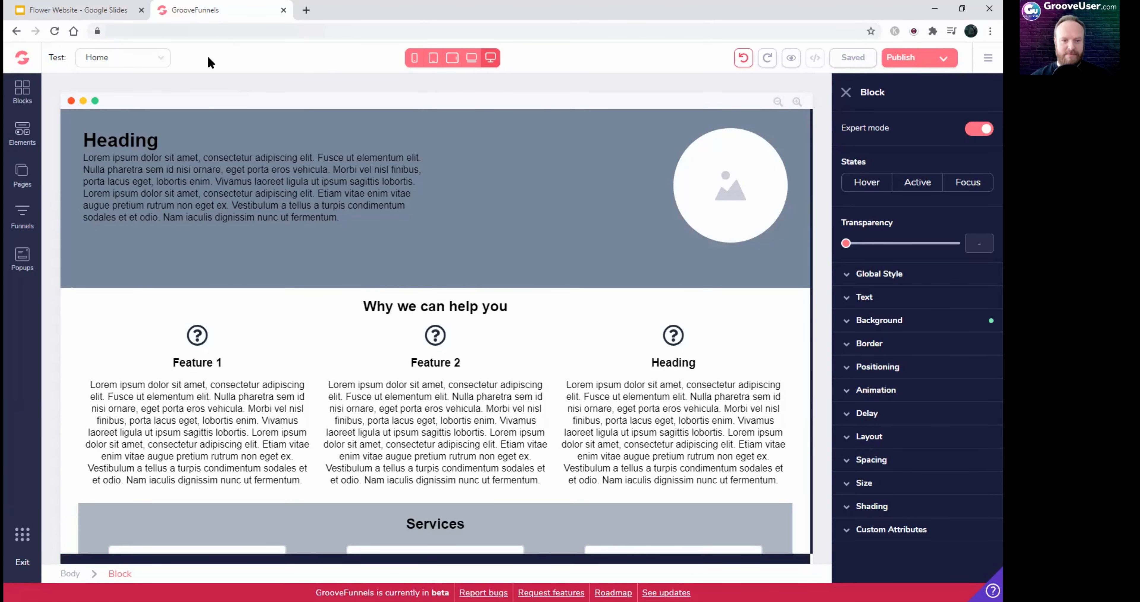
click(90, 11)
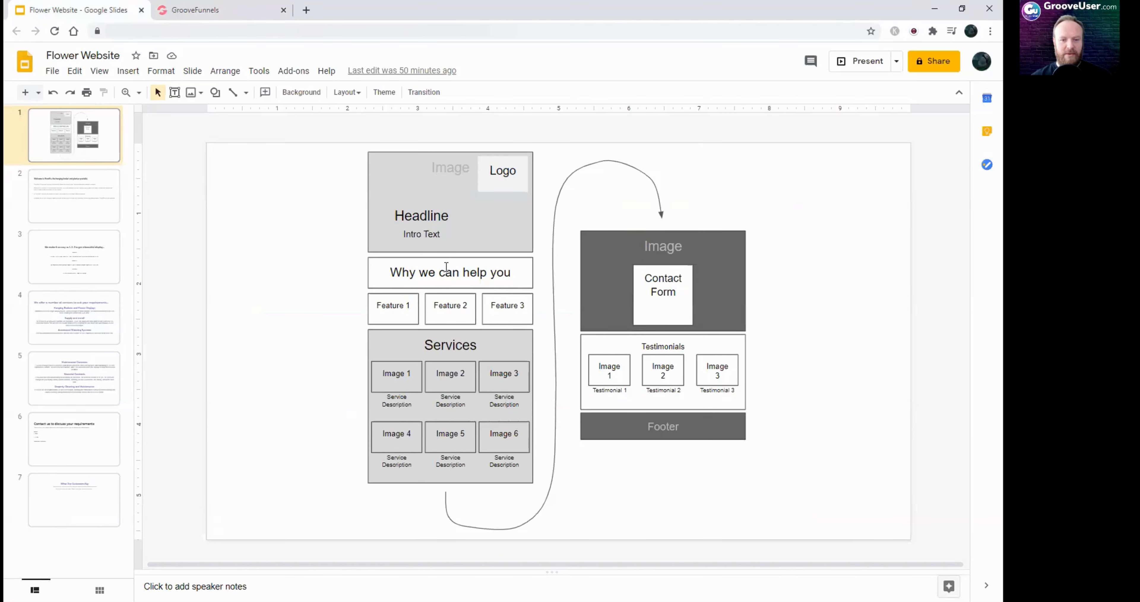
click(208, 11)
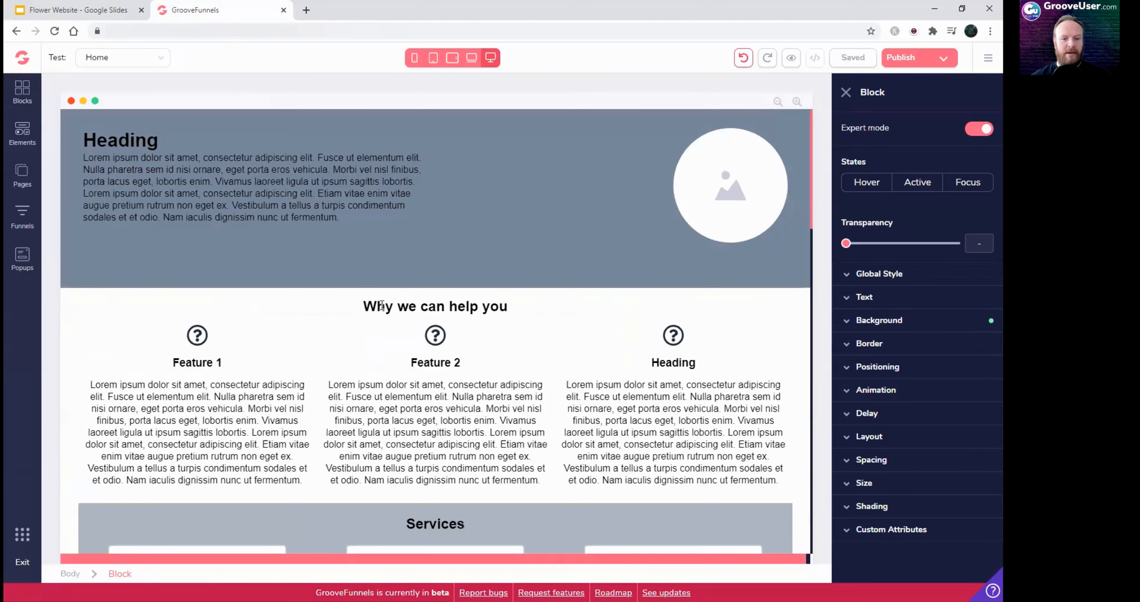
click(106, 13)
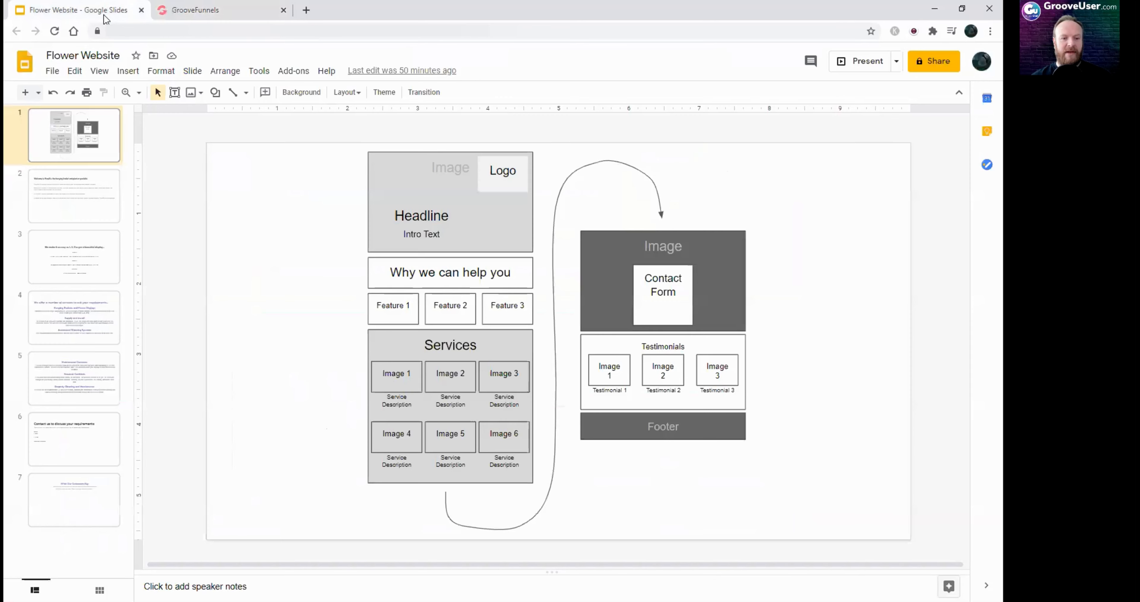
click(219, 10)
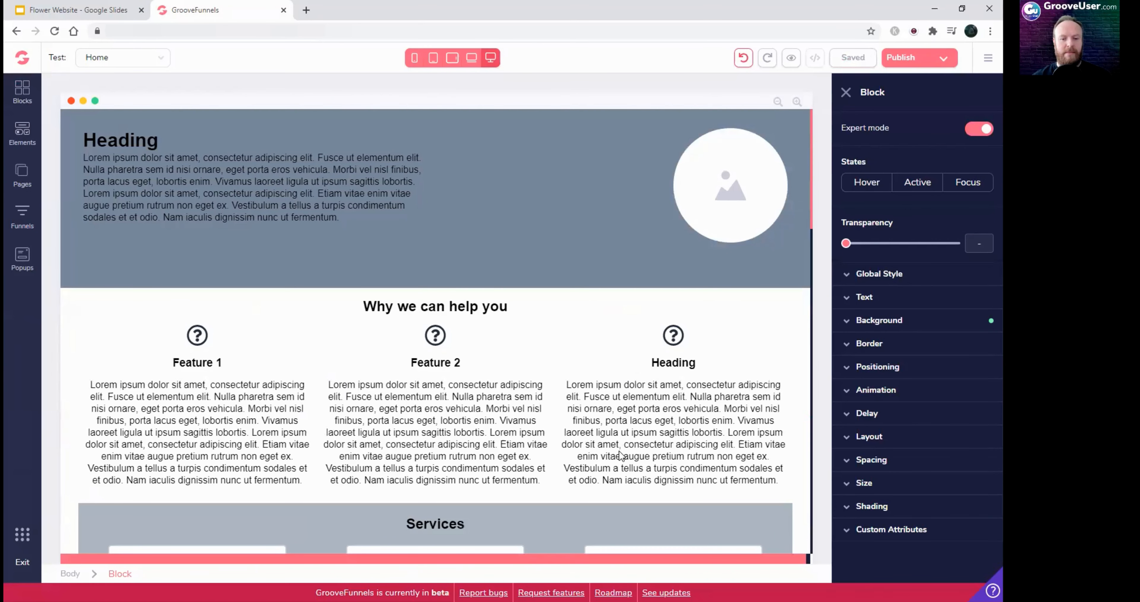
scroll(622, 455, down, 3)
click(416, 266)
scroll(398, 266, down, 4)
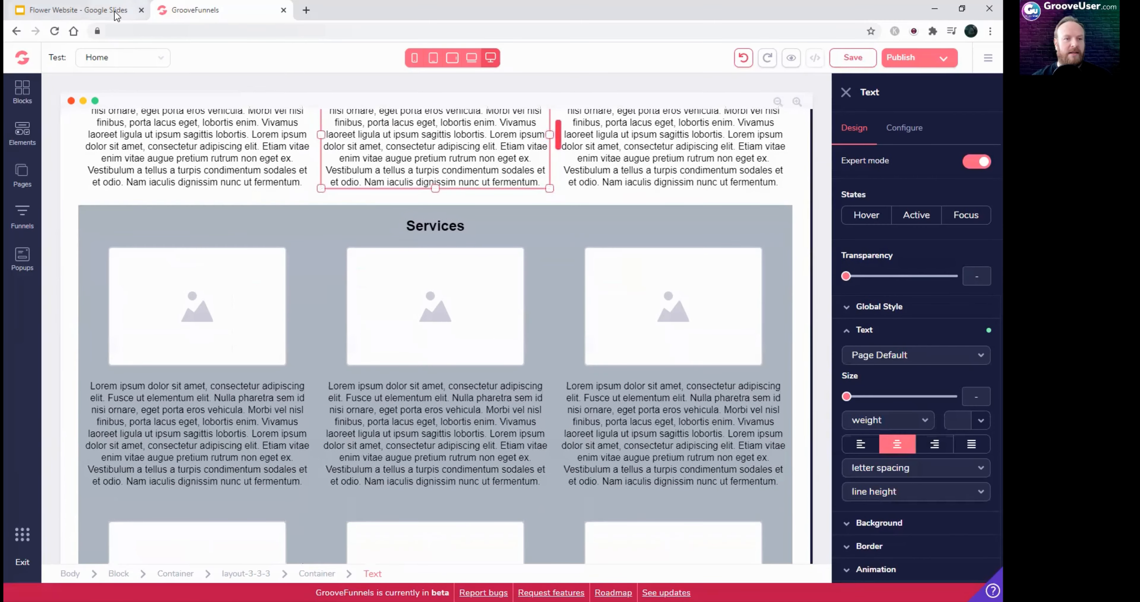
click(105, 11)
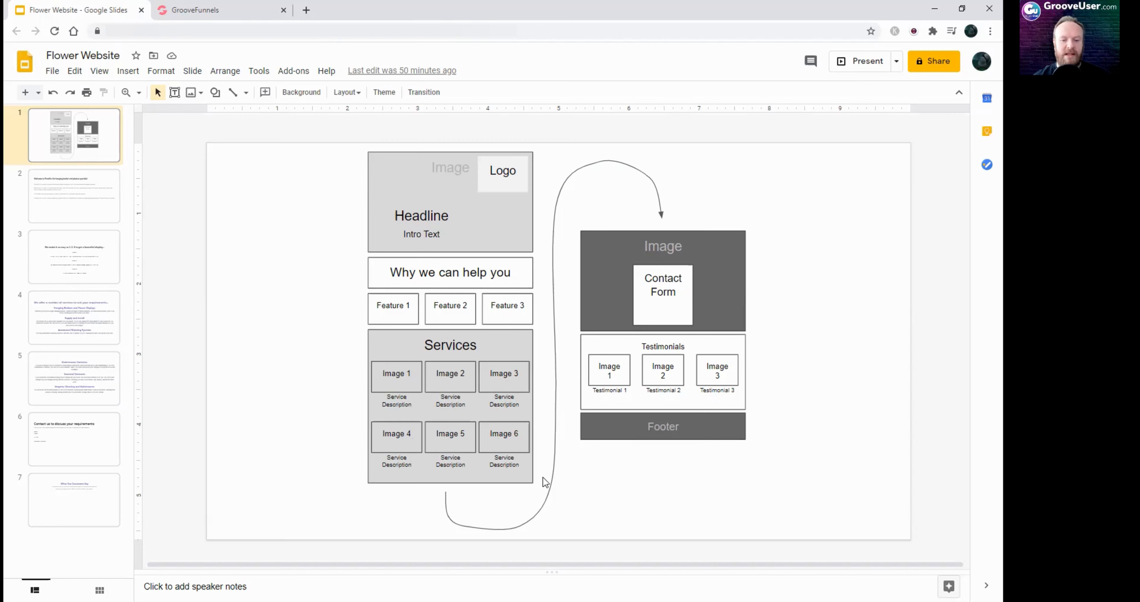
click(208, 10)
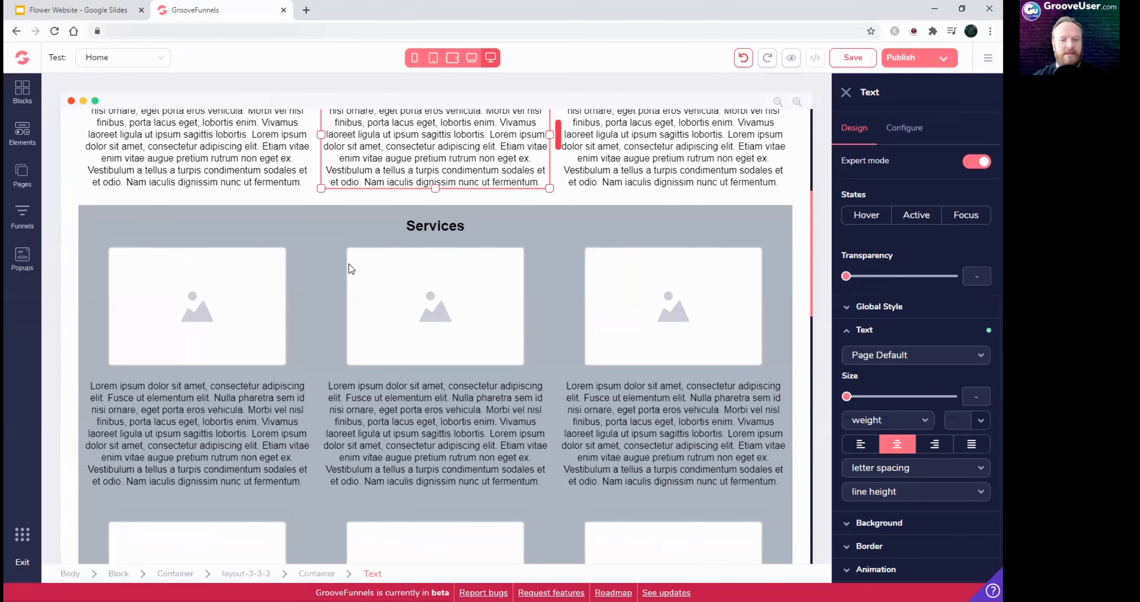
Step: Compare the Home page's lower Services rows and contact form section with the wireframe on the first Flower Website slide
scroll(565, 355, down, 1)
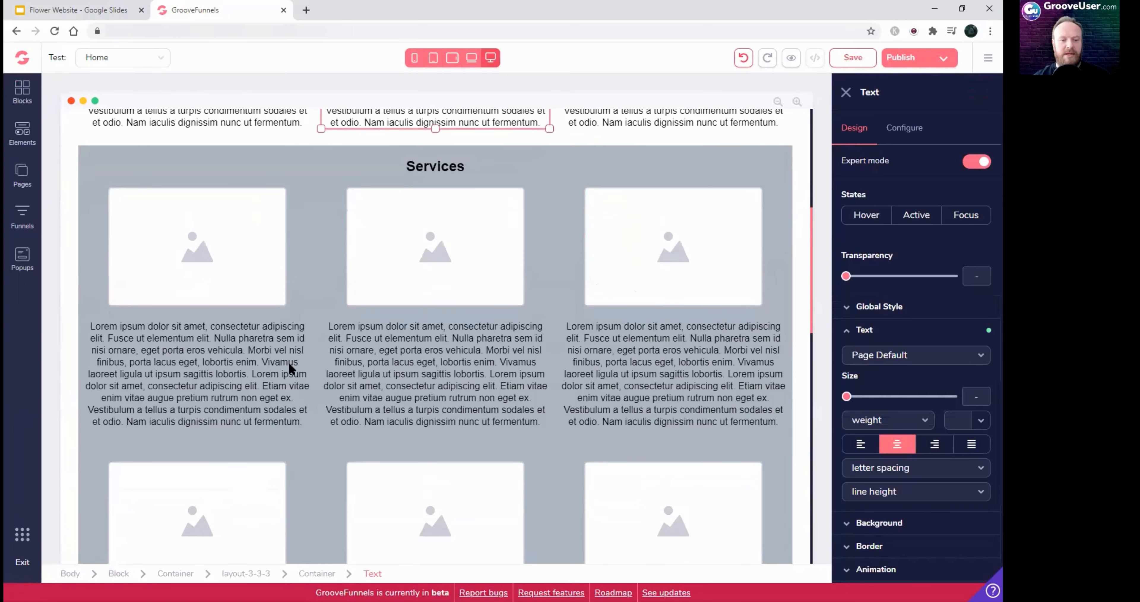
scroll(624, 376, down, 5)
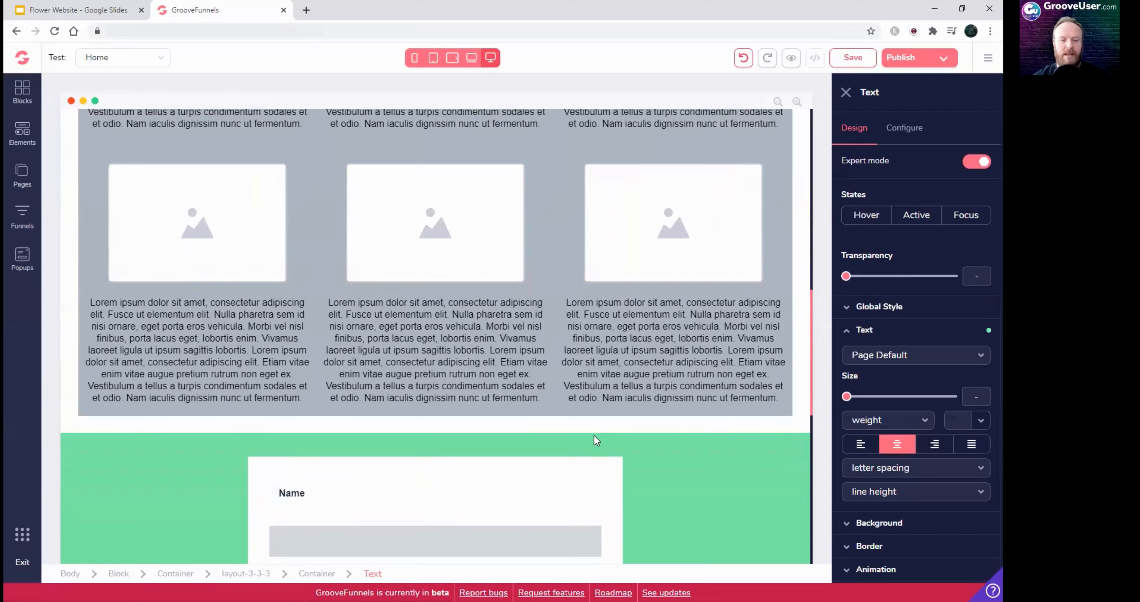
click(87, 16)
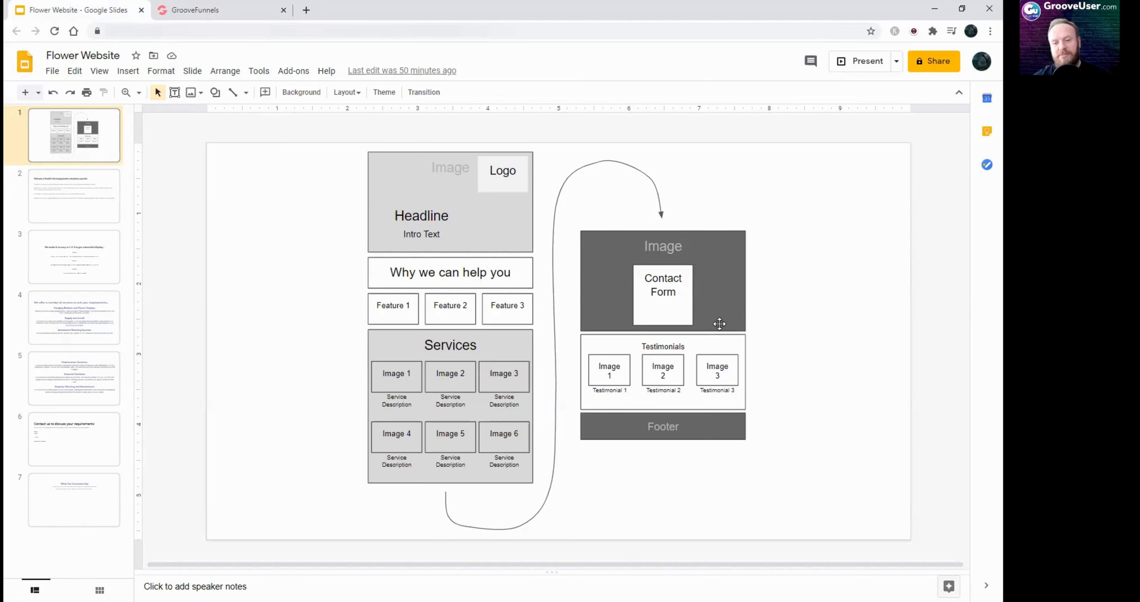
click(215, 11)
scroll(427, 325, down, 6)
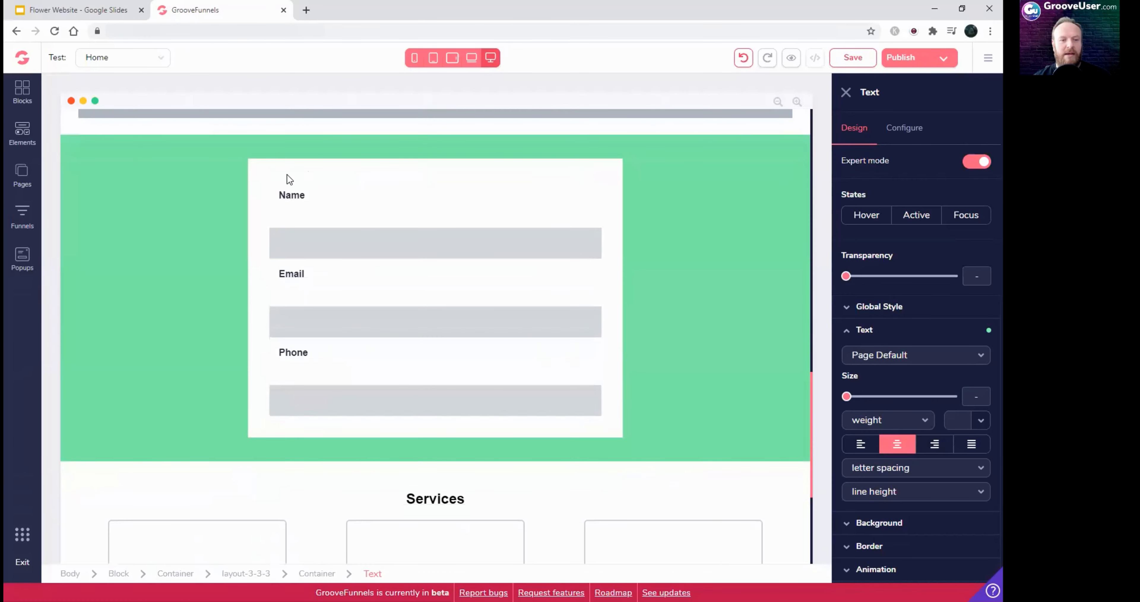
key(ctrl+shift+Tab)
key(ctrl+Tab)
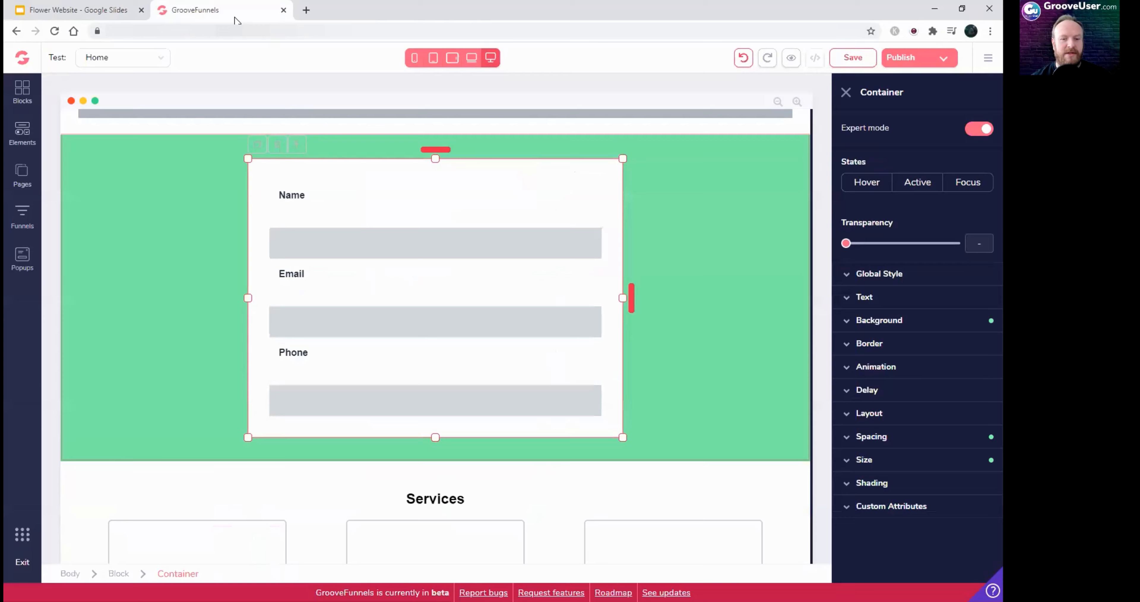
Step: Change the heading of the three-image section below the contact form to "Testimonials"
scroll(412, 293, down, 5)
click(432, 259)
double_click(431, 258)
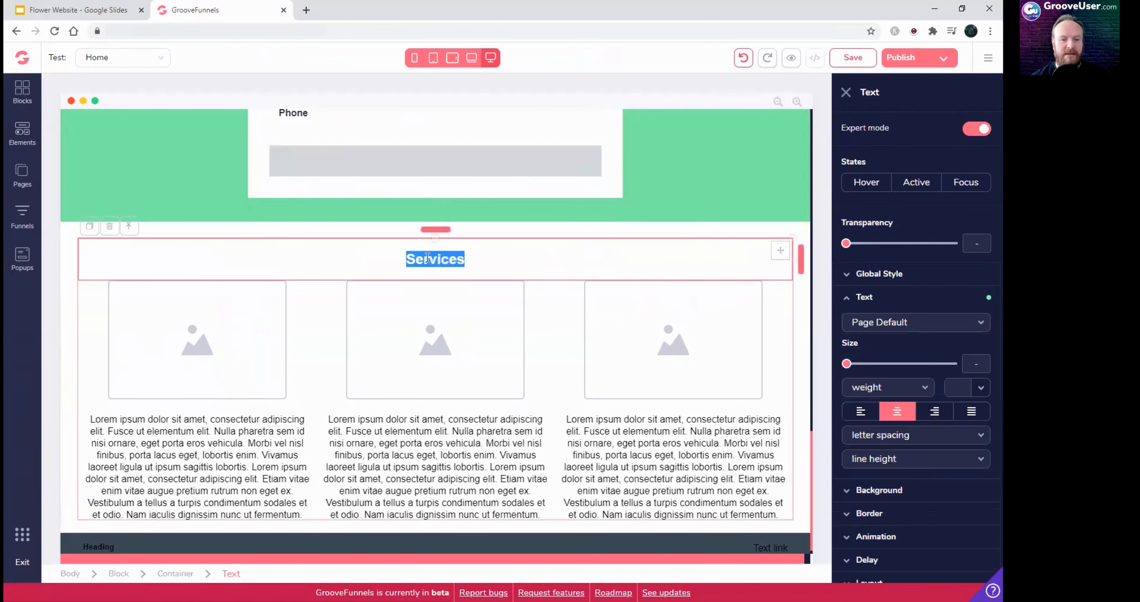
text(Testimonio)
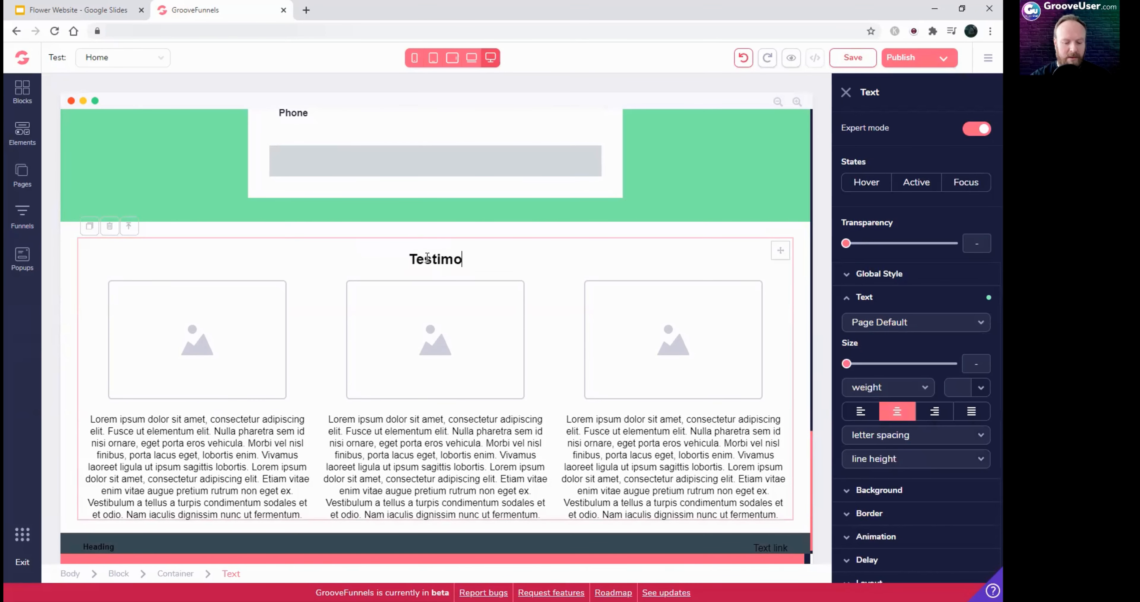
key(BackSpace)
key(BackSpace)
text(ials)
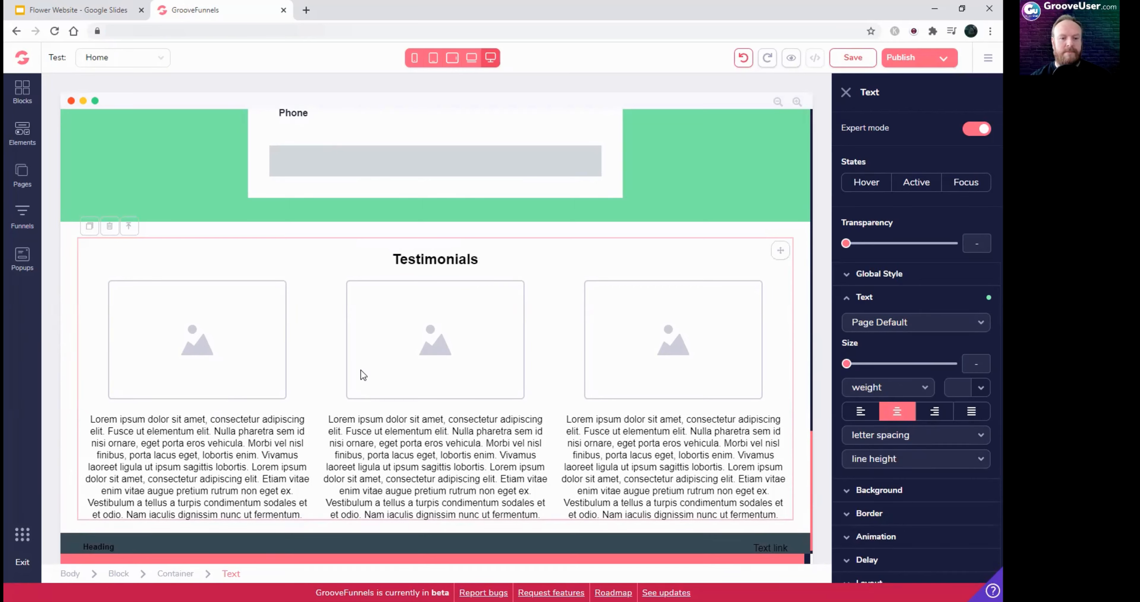
Step: Check the testimonials section and footer against the wireframe slide, and return to the hero section of the Home page
click(365, 425)
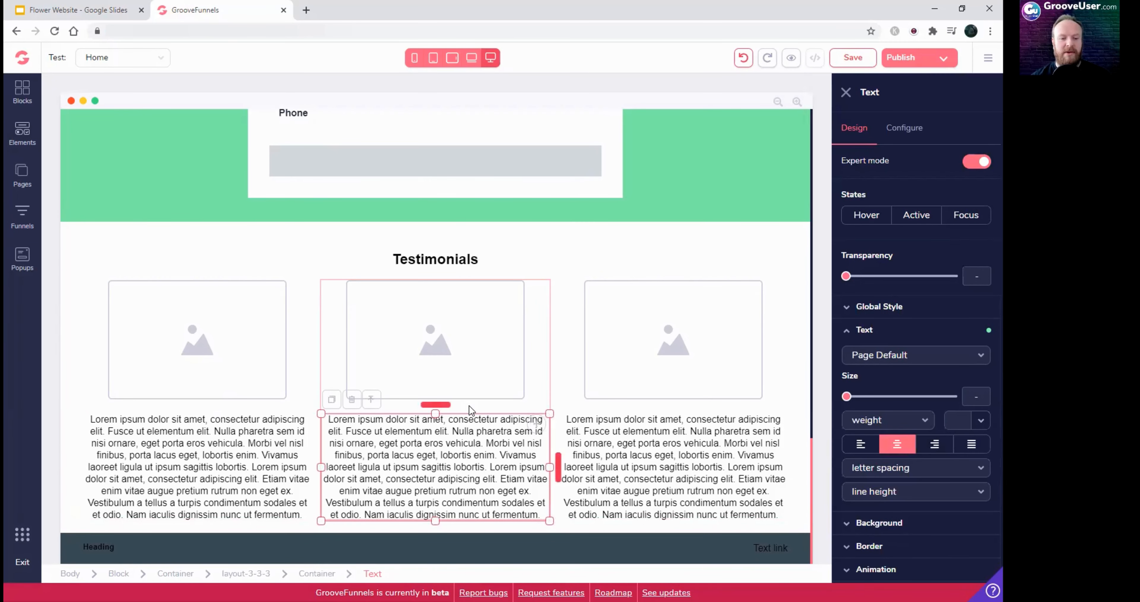
click(89, 13)
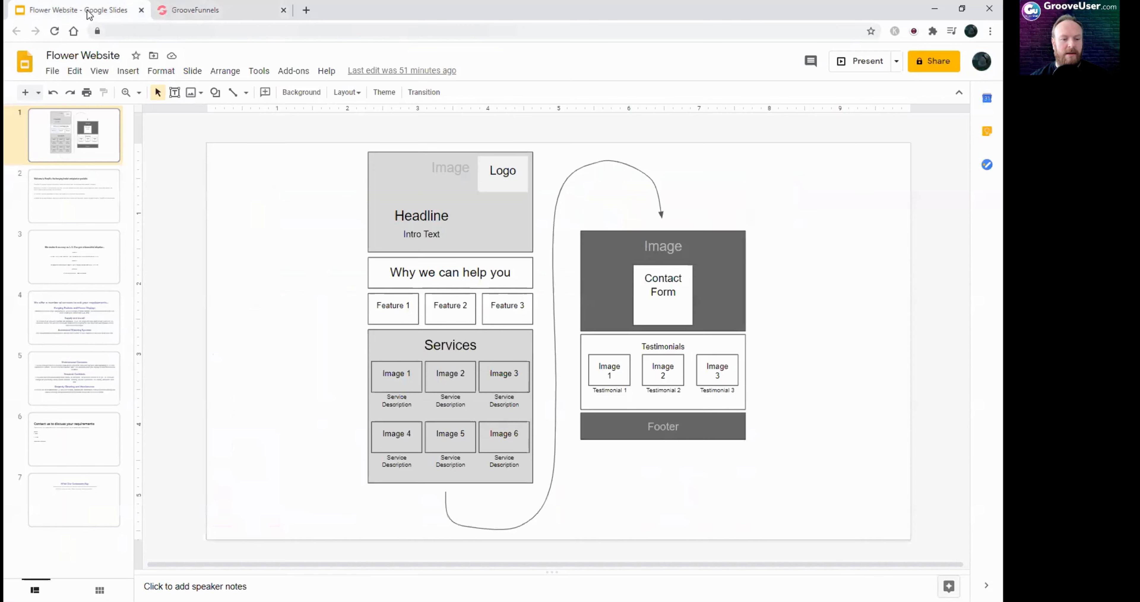
click(212, 15)
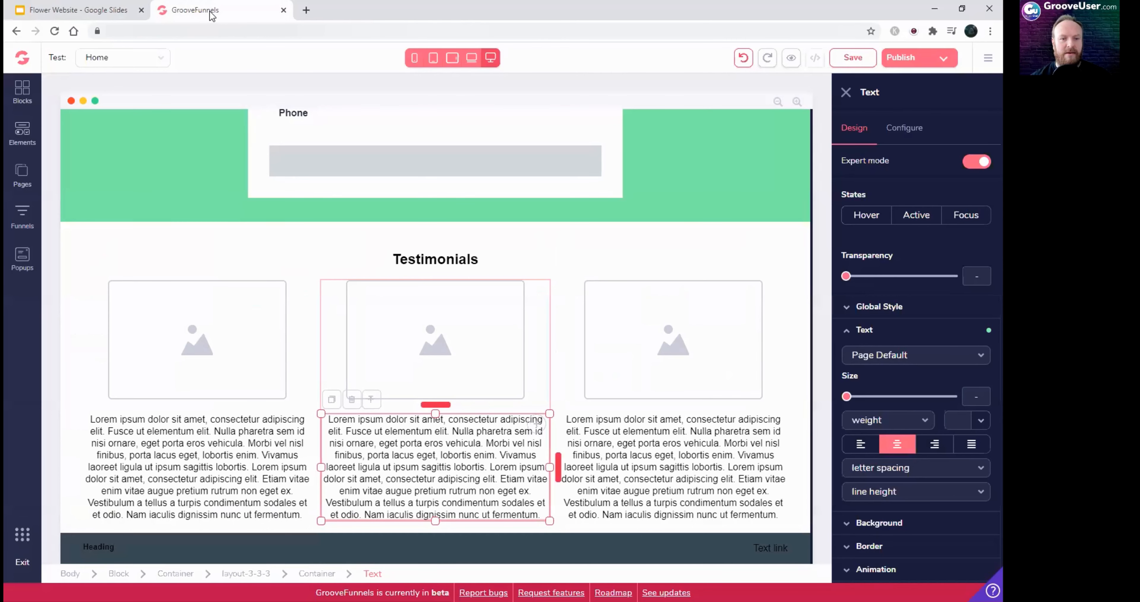
click(95, 546)
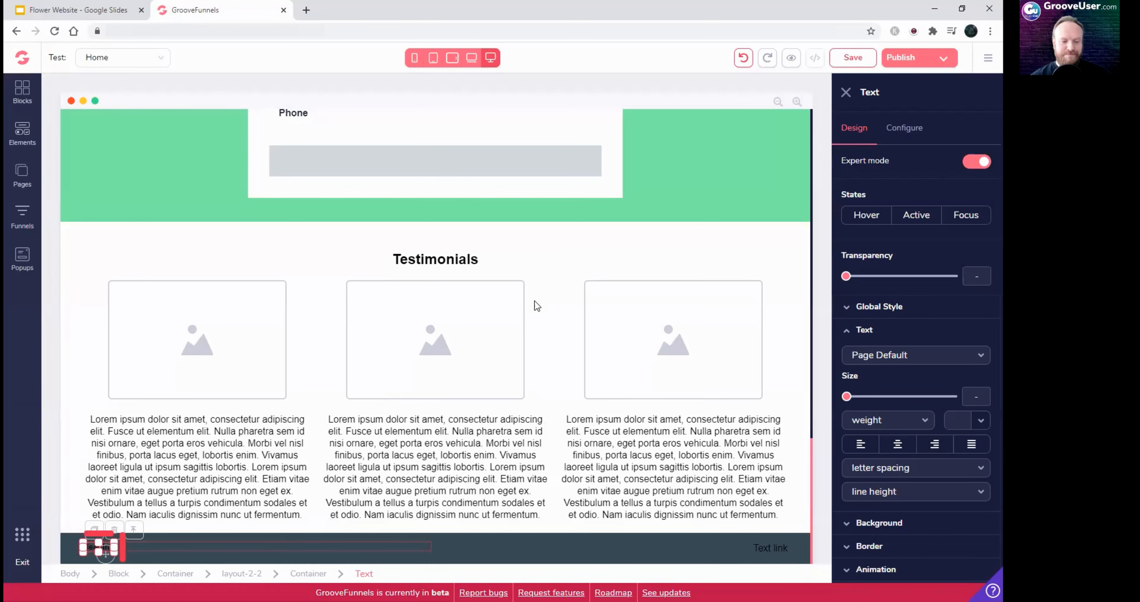
scroll(536, 305, up, 15)
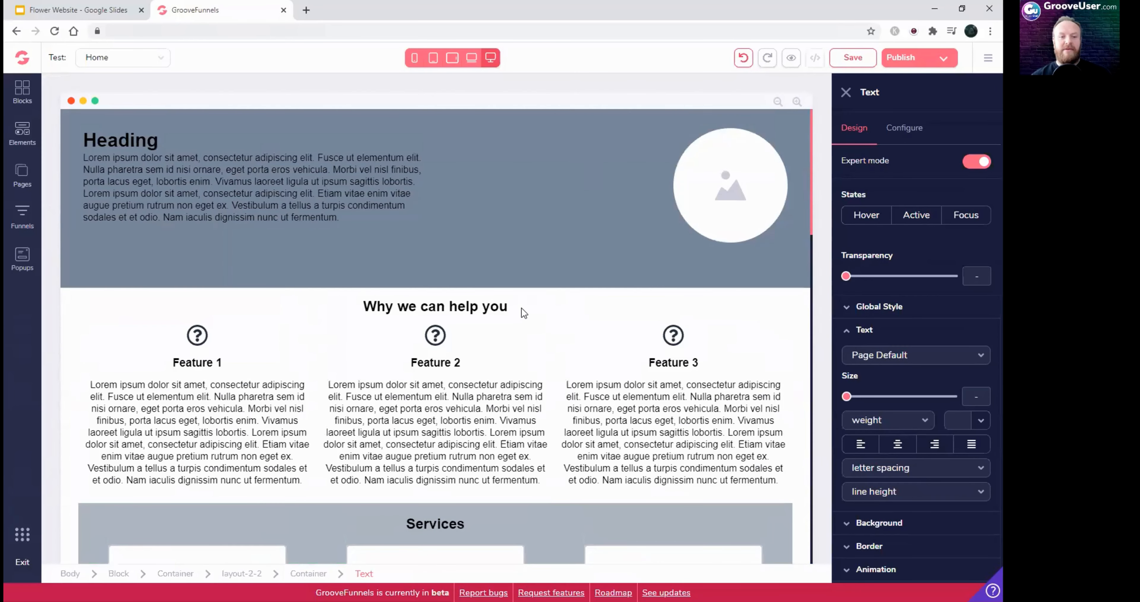